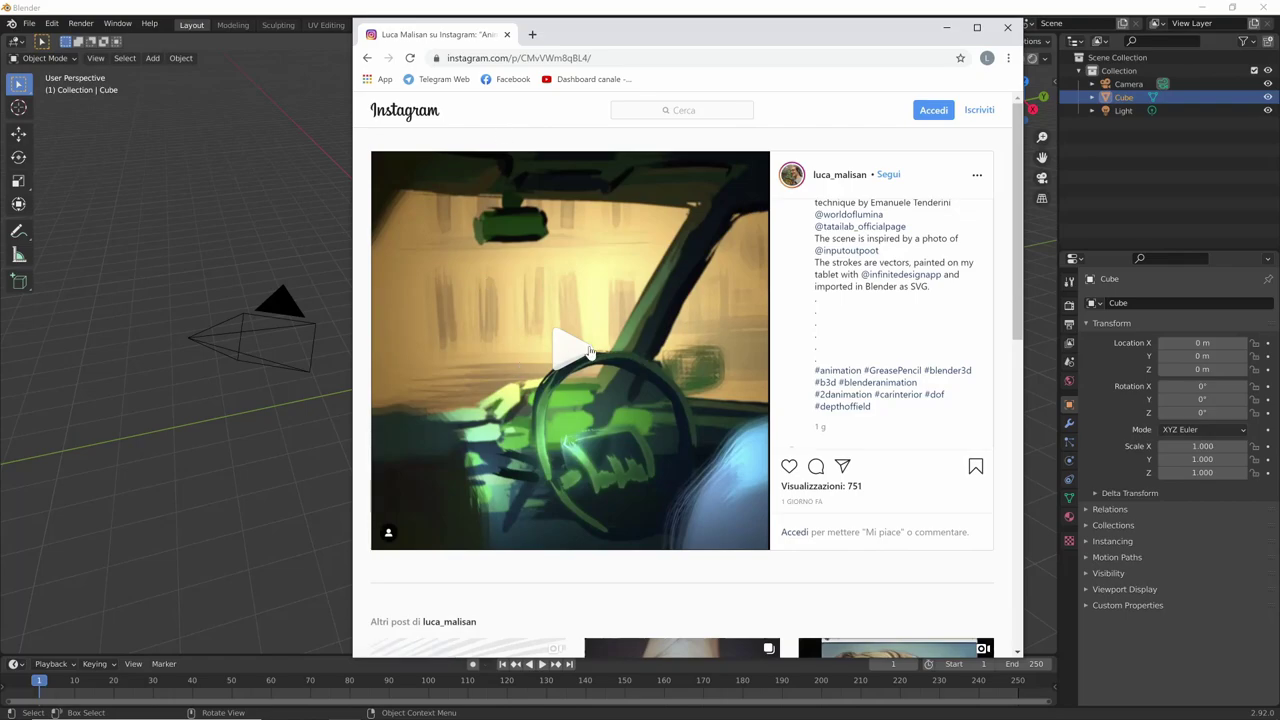
- Play the Grease Pencil car-interior animation in the Instagram post, then pause it on a later frame
left_click(590, 352)
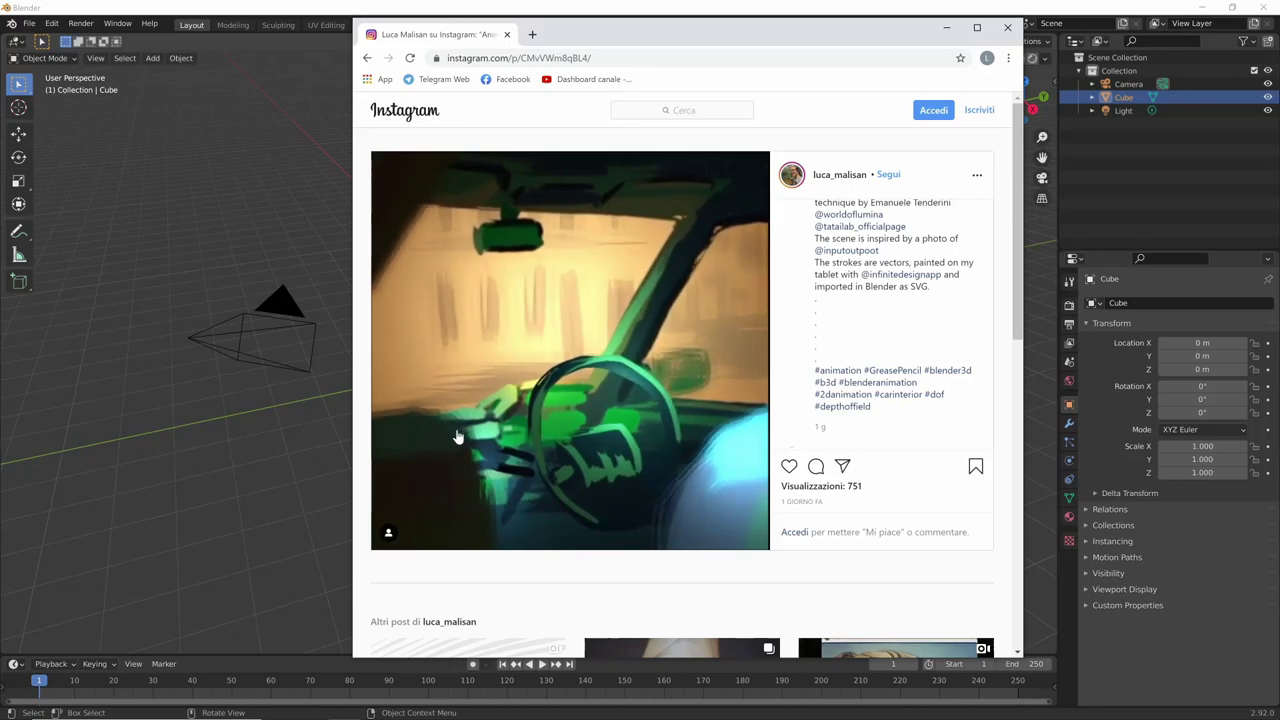
left_click(492, 336)
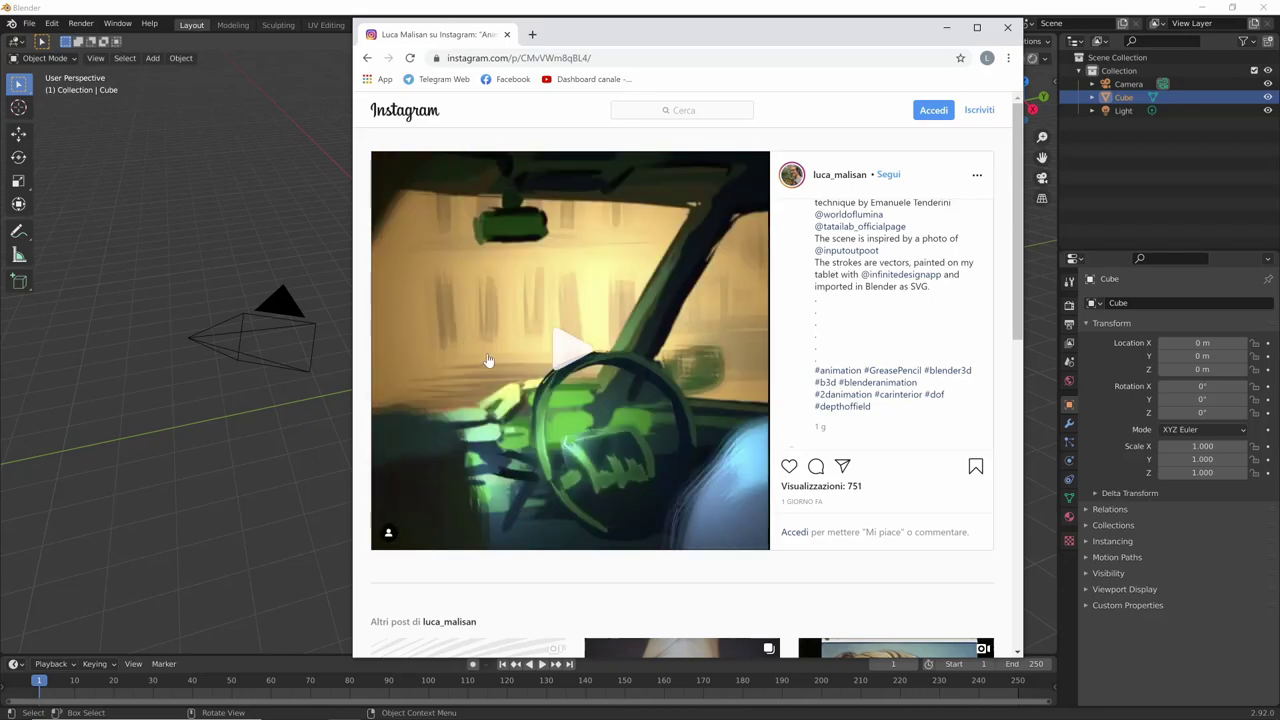
scroll(578, 430, "down", 2)
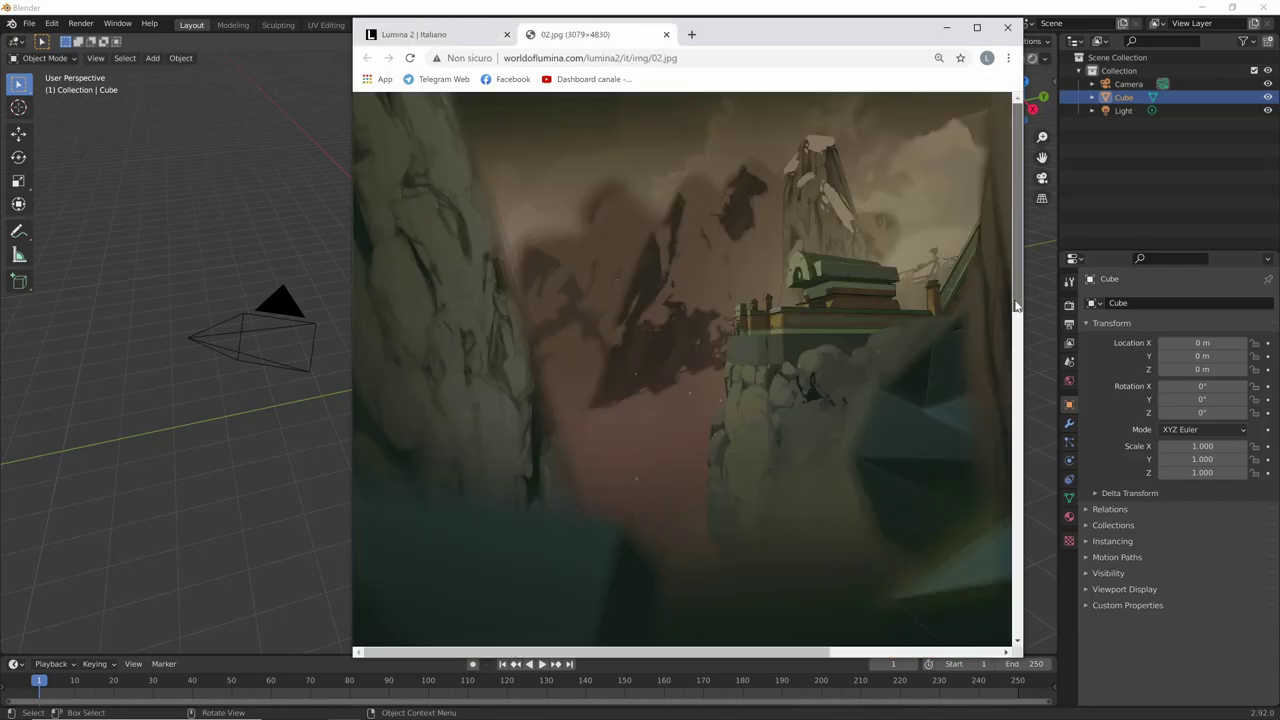
- Visit the Lumina 2 | Italiano page, close its enlarged image, and return to 02.jpg
scroll(1010, 350, "down", 3)
mouse_move(1010, 345)
left_mouse_down()
mouse_move(990, 635)
mouse_move(437, 33)
left_mouse_up()
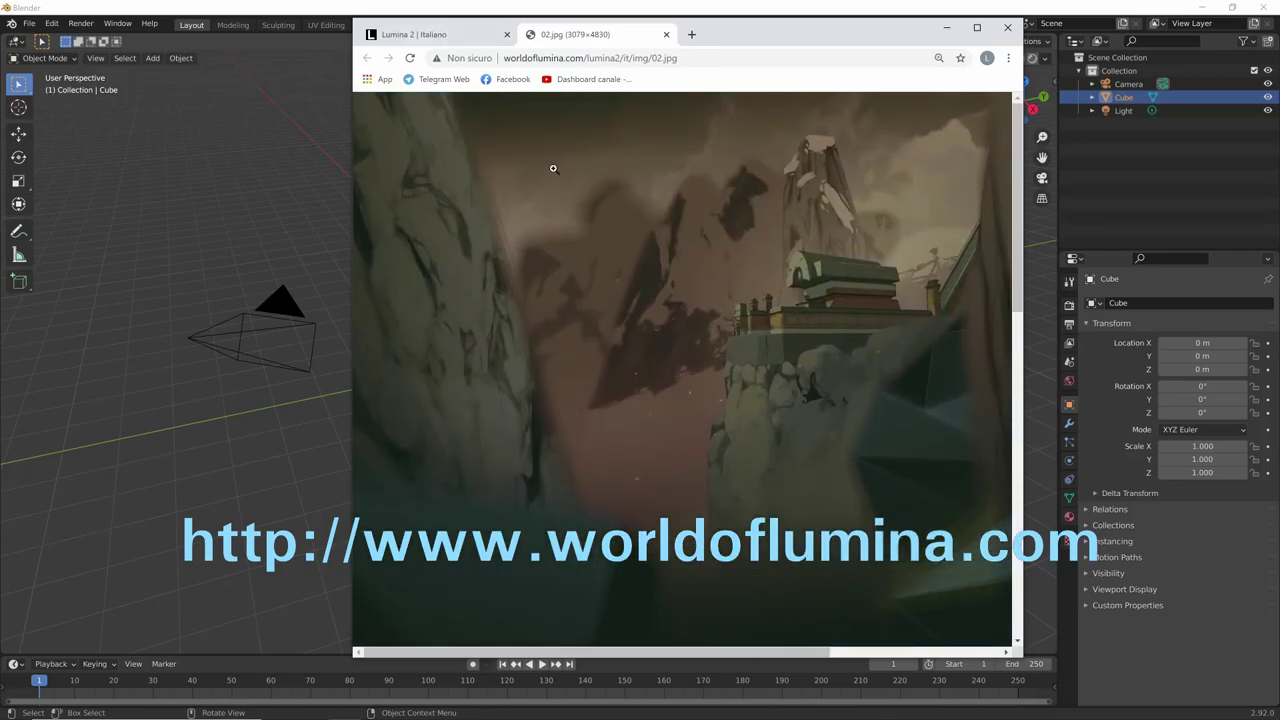
left_click(457, 34)
left_click(955, 255)
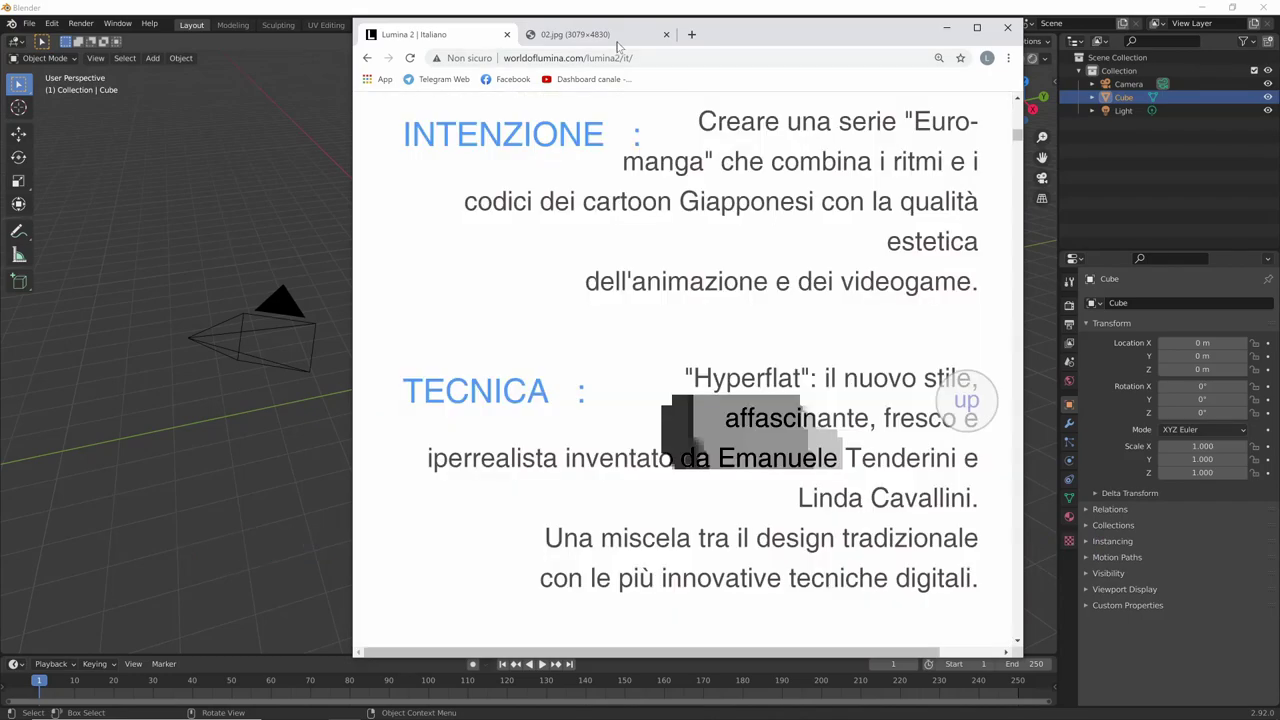
left_click(592, 38)
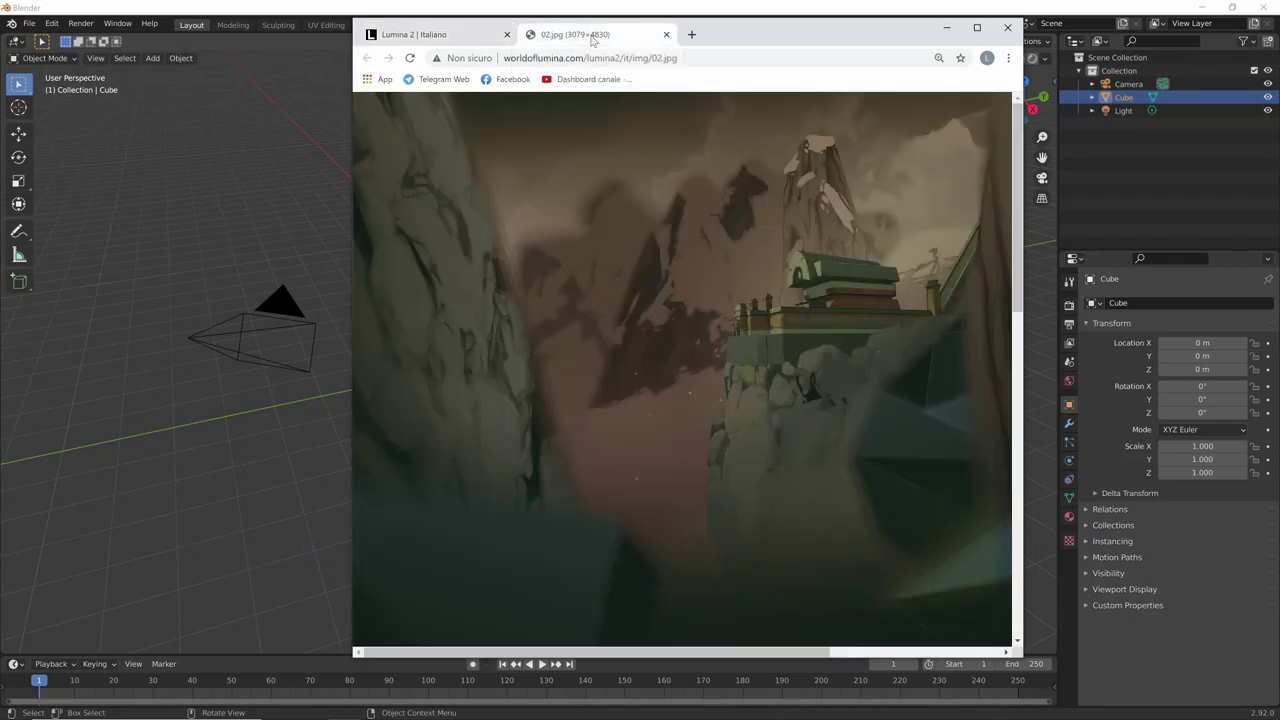
- Scroll down to the lower section of the 02.jpg artwork, then bring Blender forward
left_click_drag(530, 652, 710, 645)
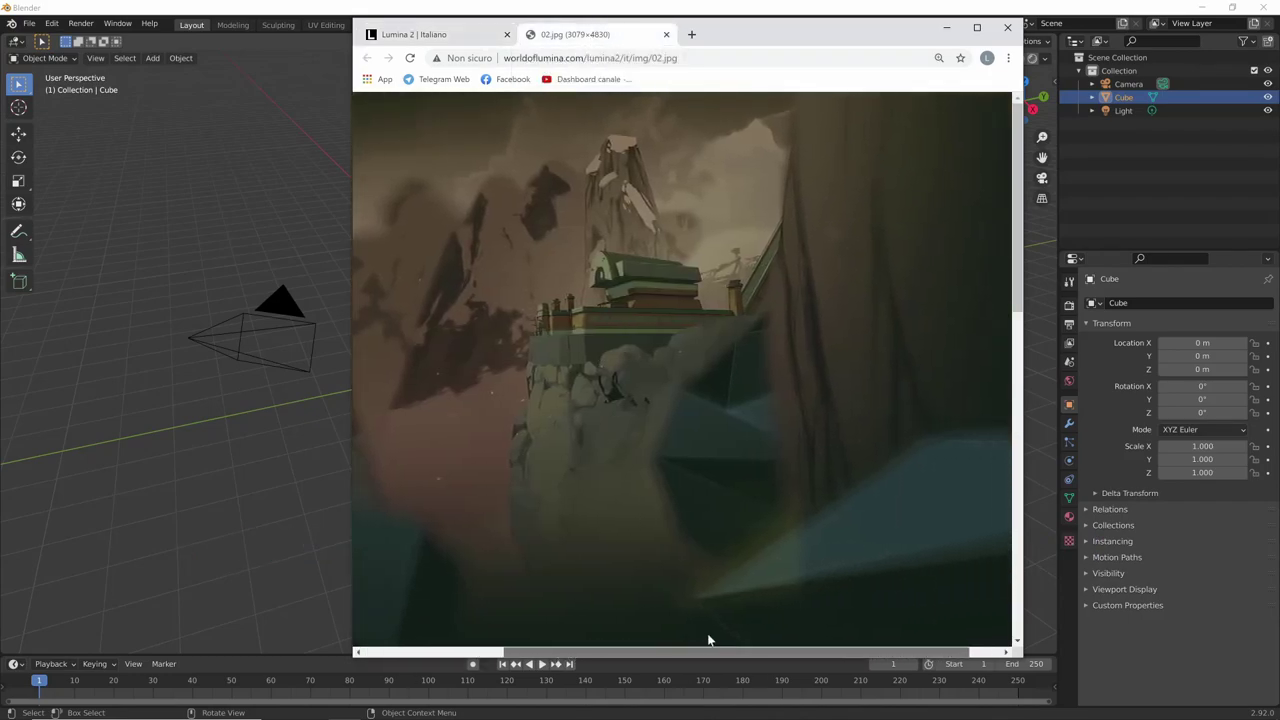
scroll(810, 521, "down", 3)
scroll(811, 196, "down", 3)
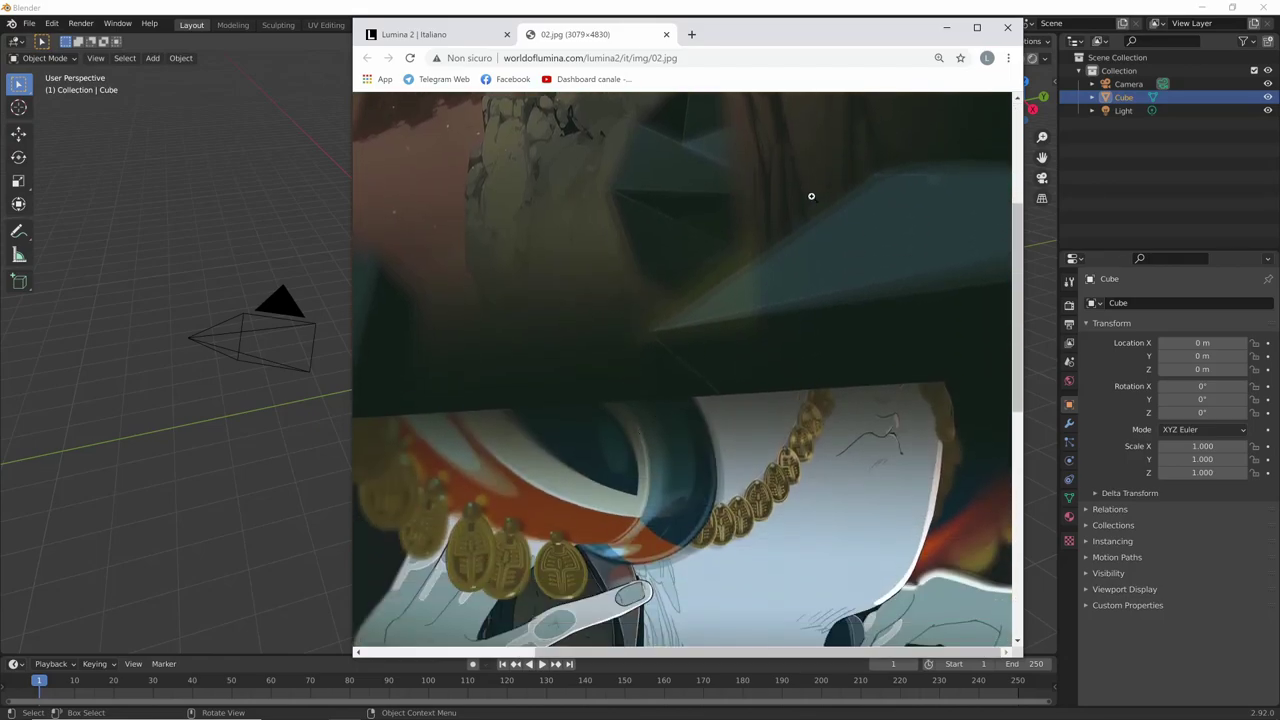
scroll(705, 318, "down", 5)
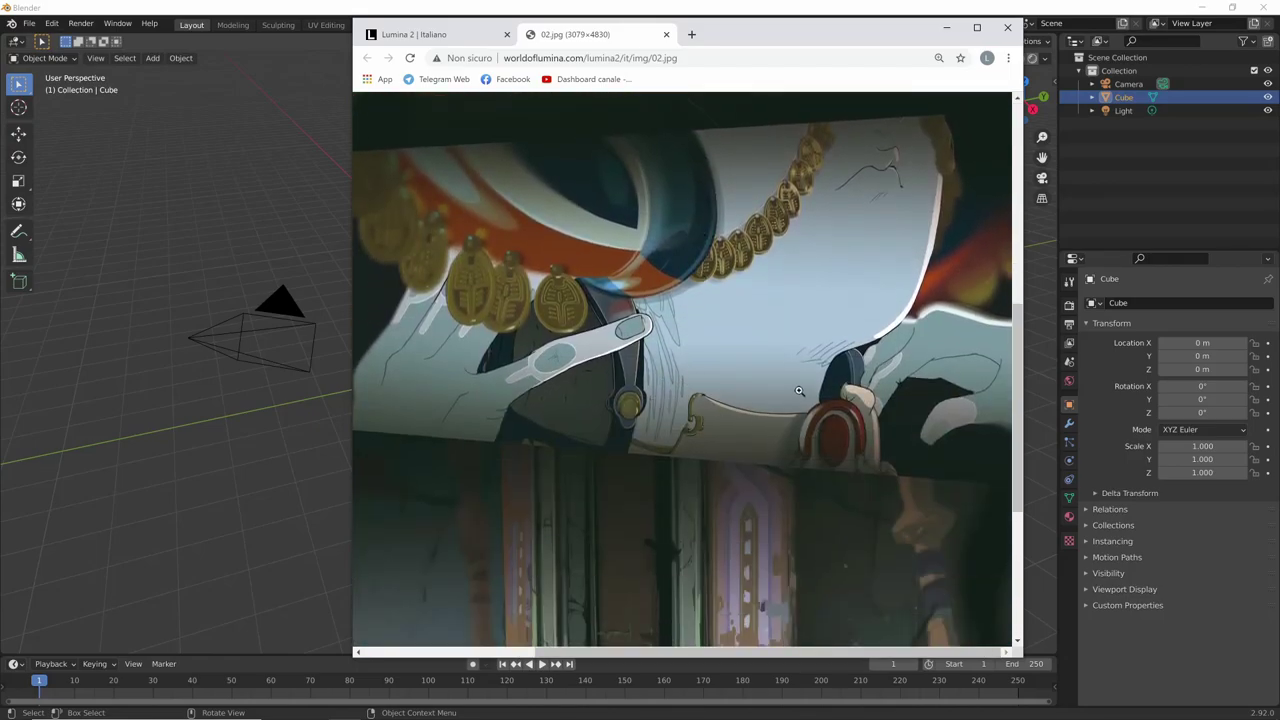
scroll(799, 390, "down", 3)
scroll(770, 415, "down", 4)
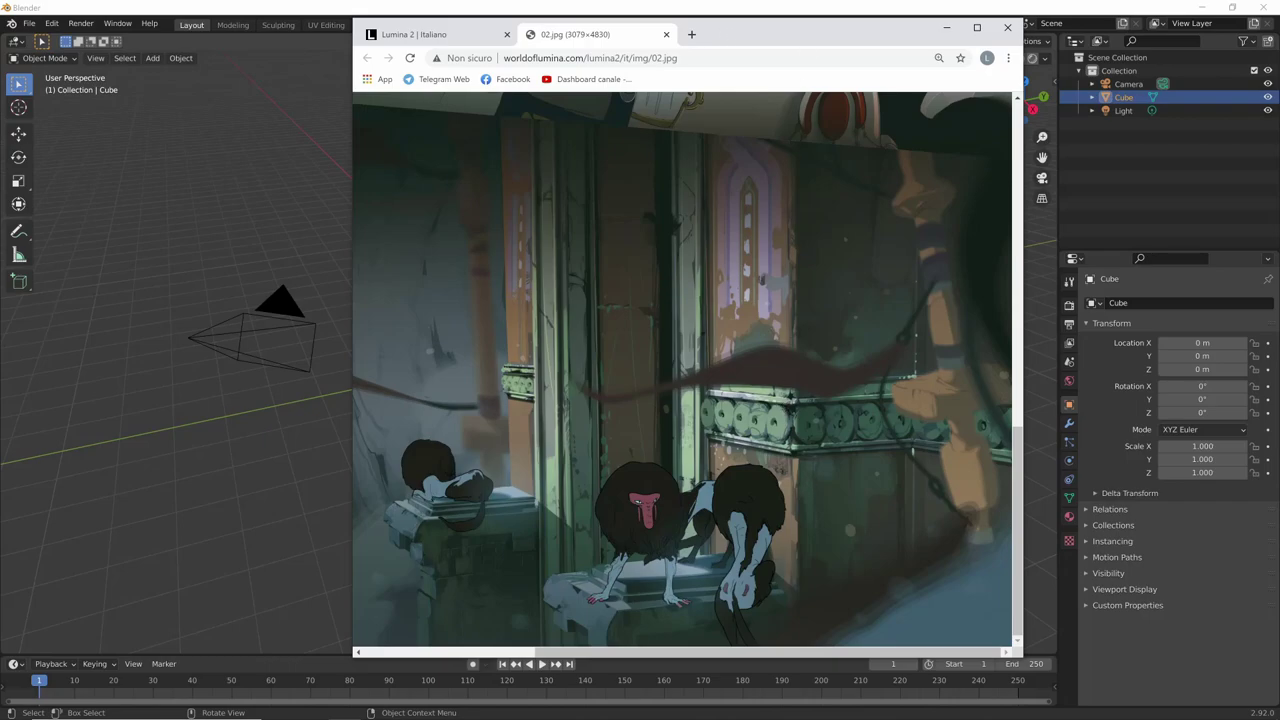
left_click(293, 7)
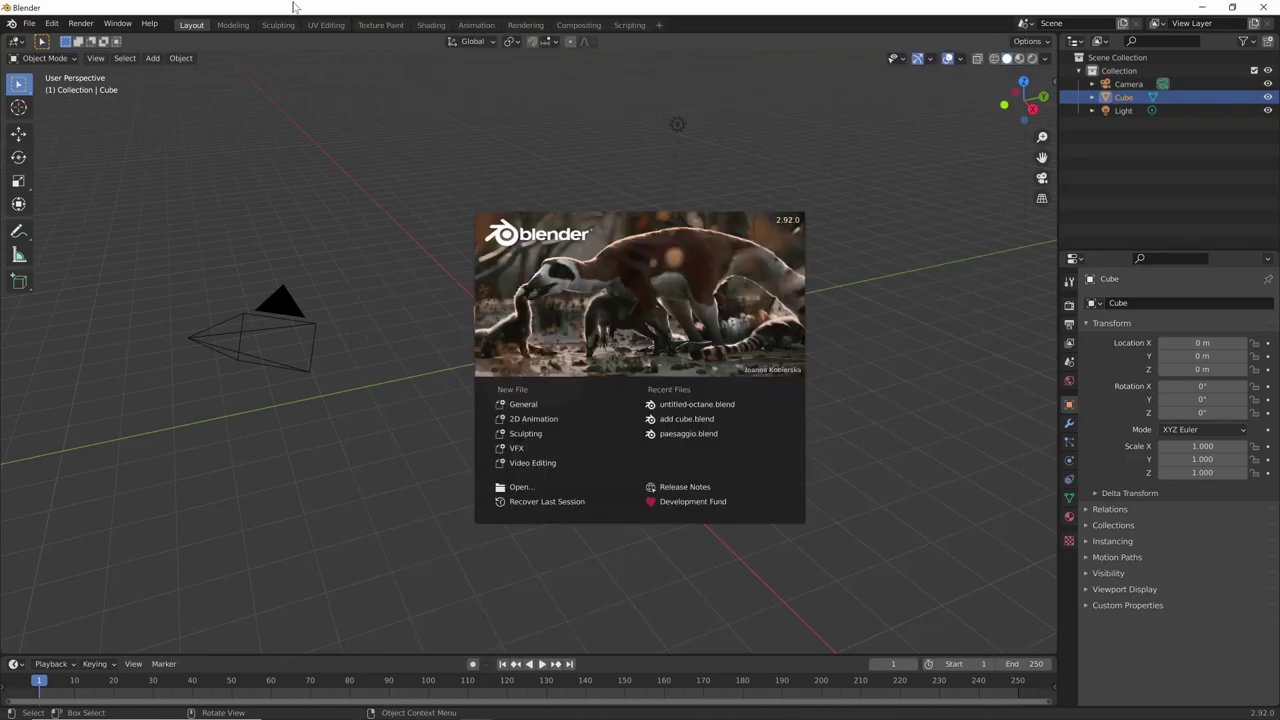
- Dismiss the splash screen and duplicate the cube, moving the copy along Y
left_click(546, 349)
middle_click_drag(700, 402, 689, 394)
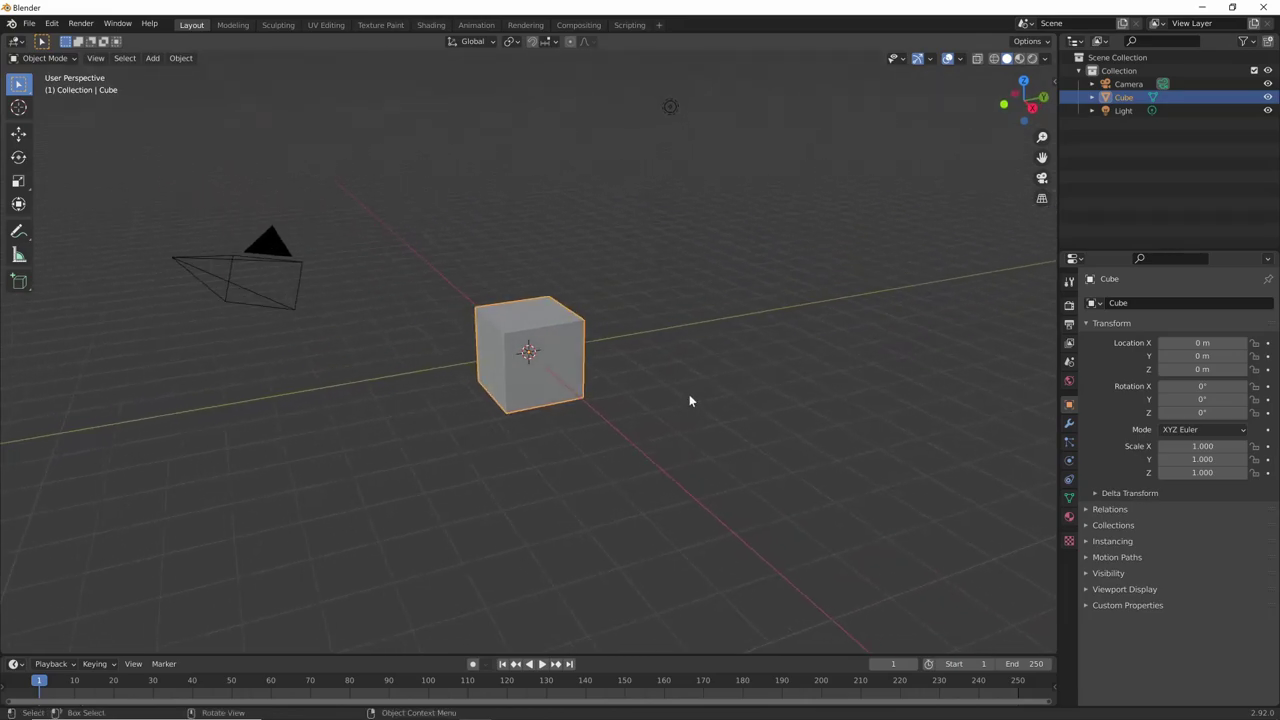
key("shift+d")
key("y")
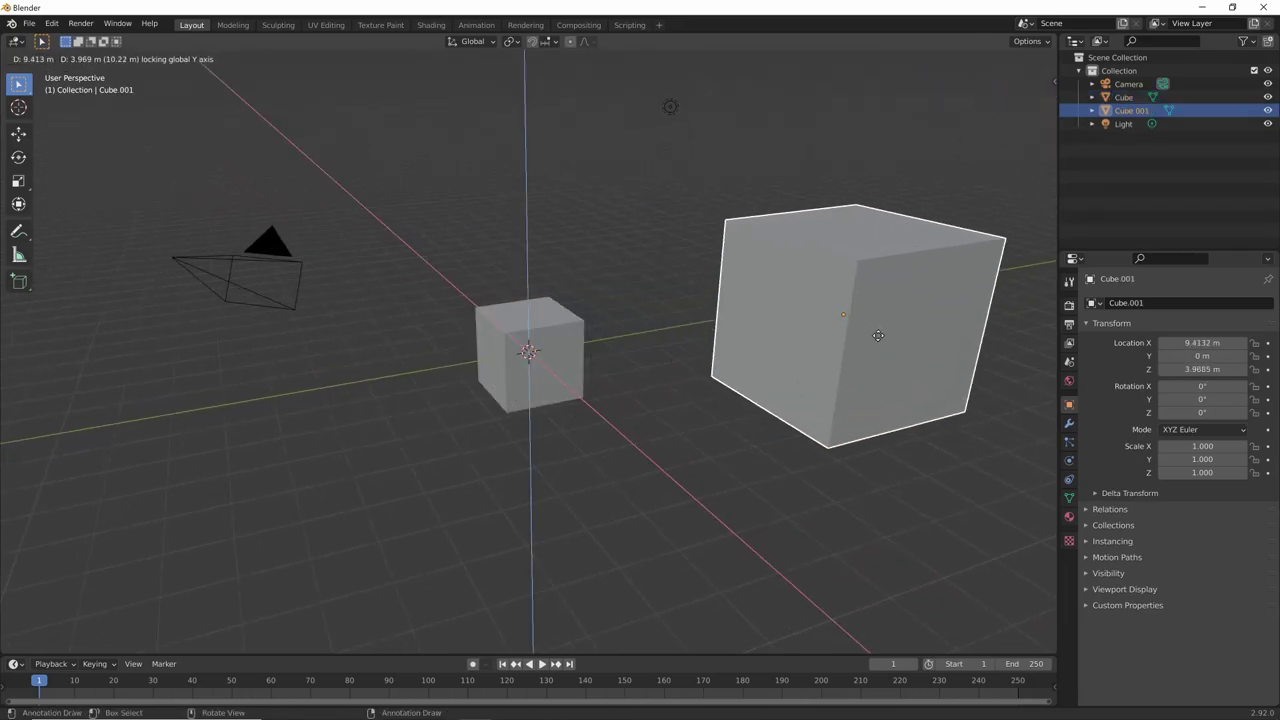
left_click(791, 377)
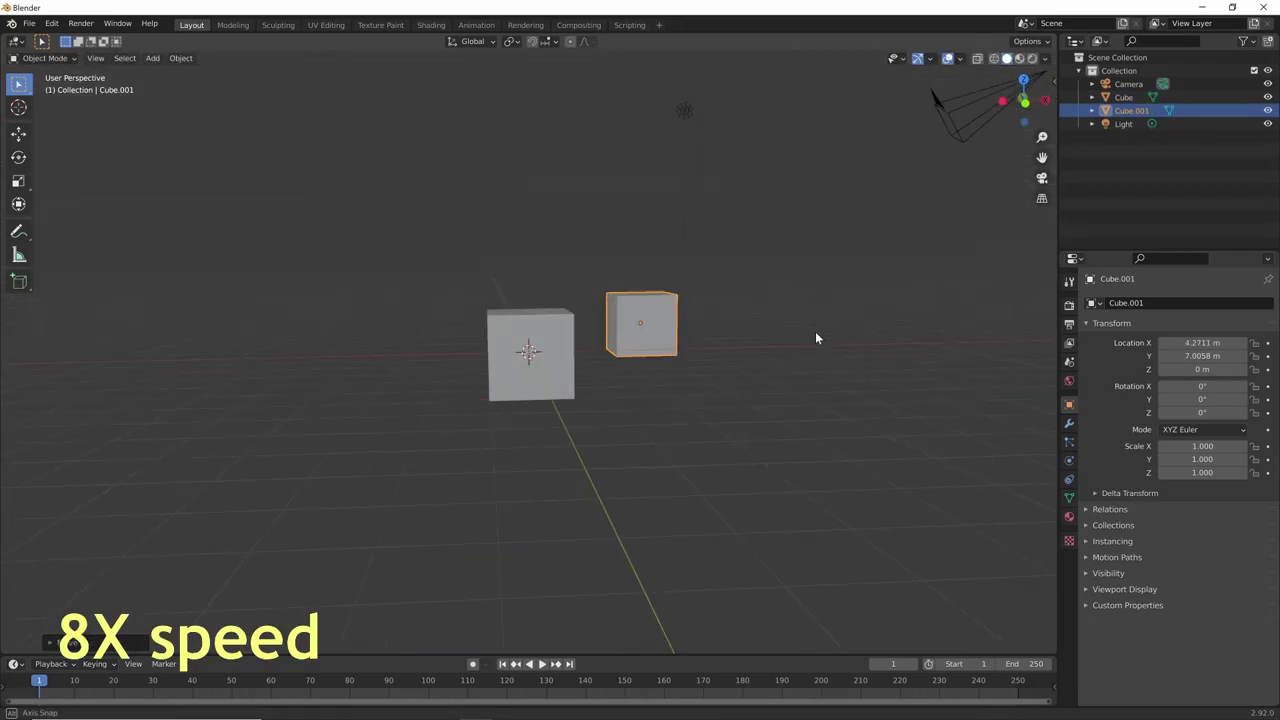
key("KP_0")
- Add a large floor plane, enlarge the original cube, and move Cube.001 further back
key("shift+a")
key("s")
left_click(556, 406)
left_click(470, 420)
key("s")
left_click(511, 432)
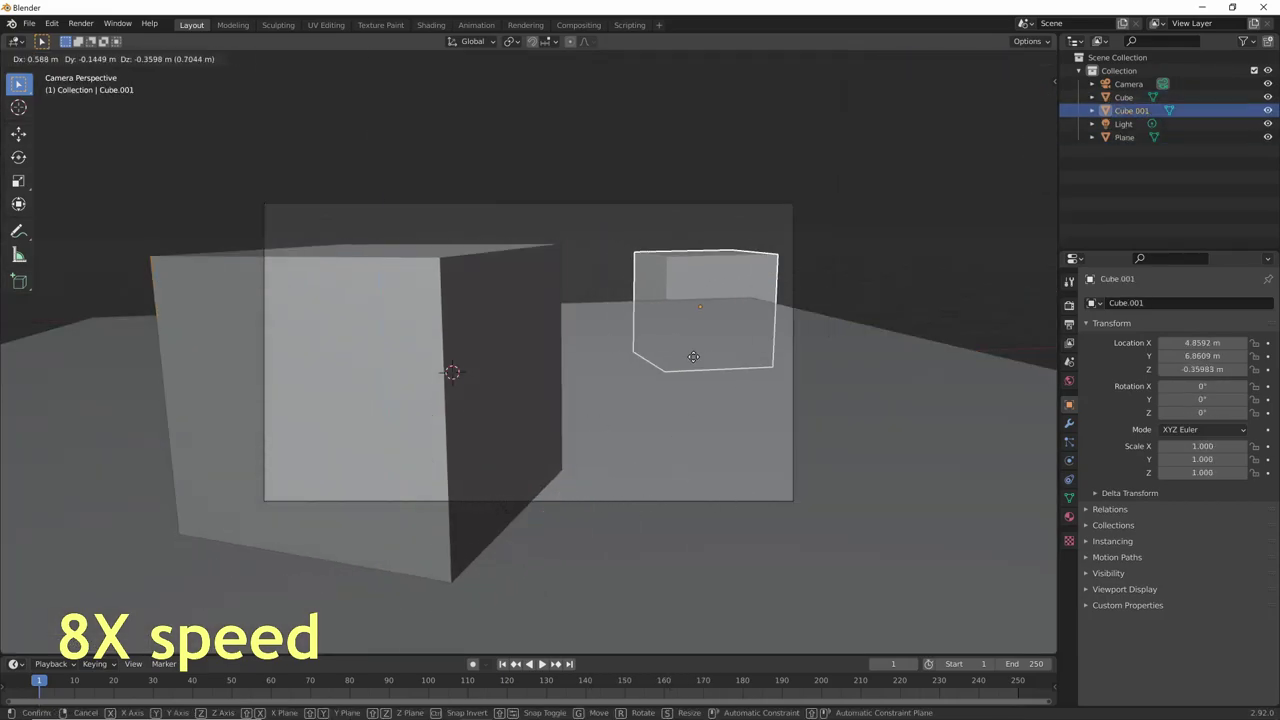
left_click_drag(690, 330, 866, 375)
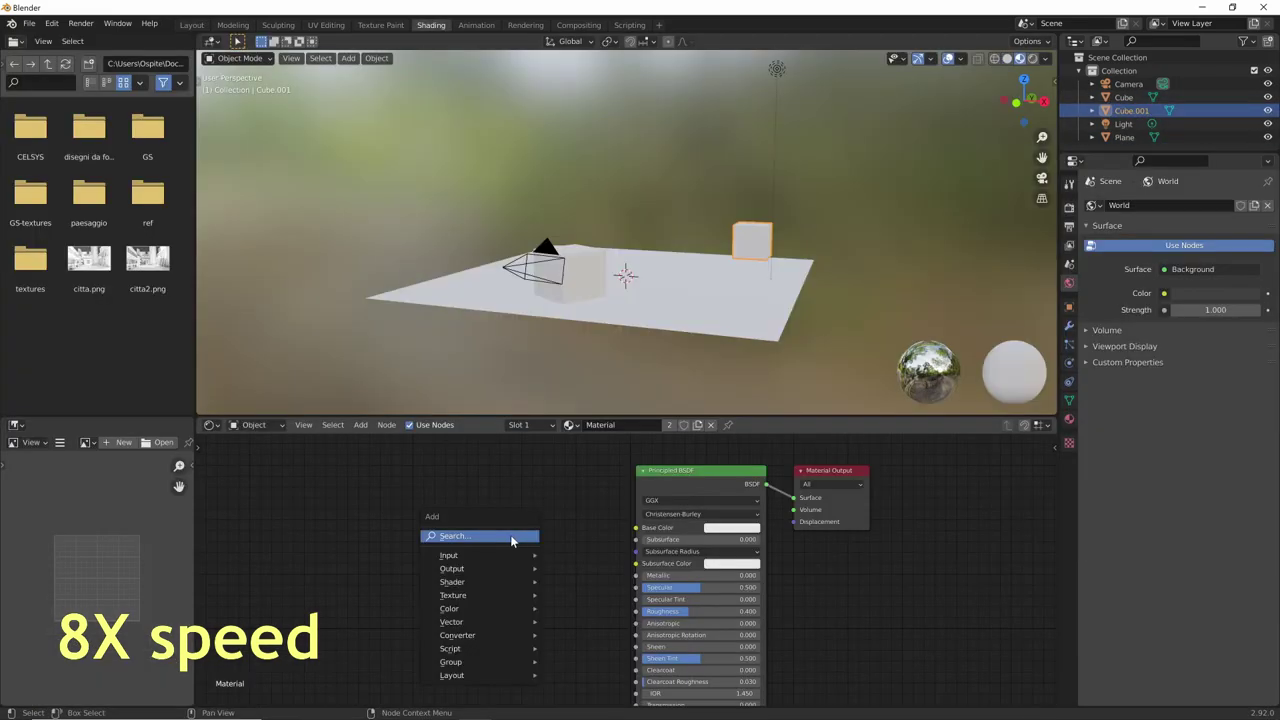
- Give the material an orange-and-blue Checker Texture and return to the camera view
left_click(471, 534)
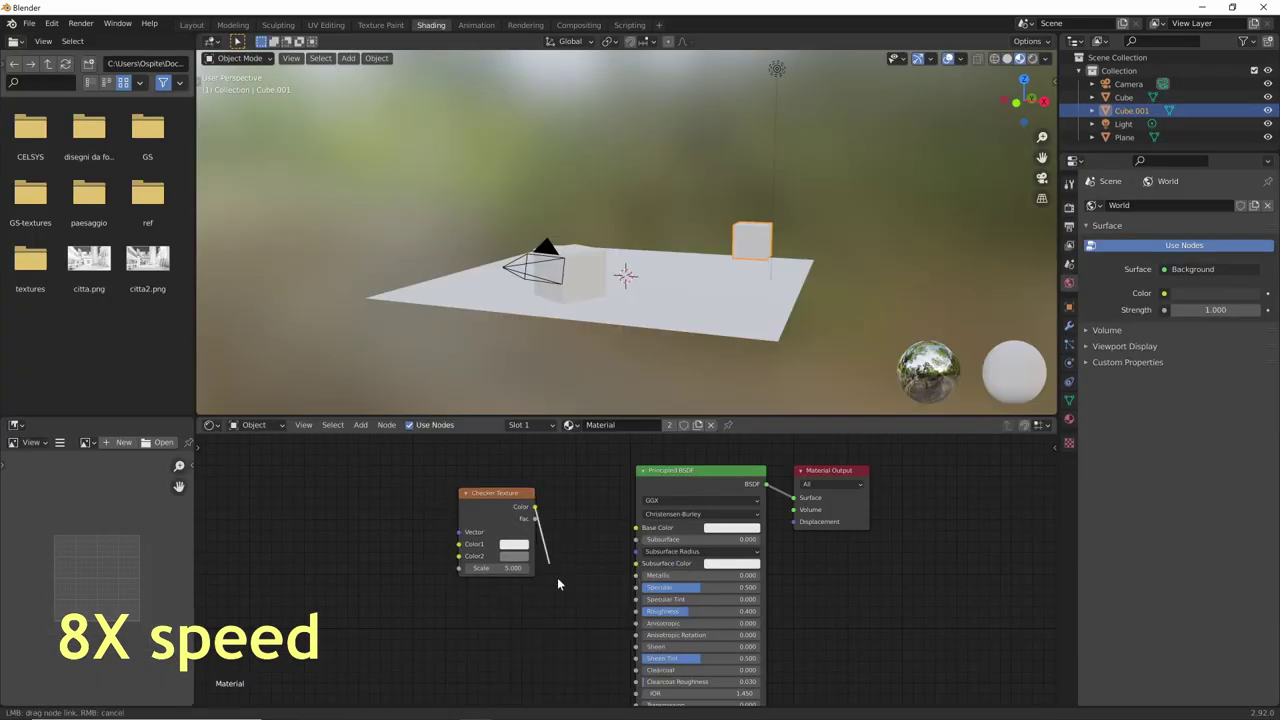
left_click(524, 558)
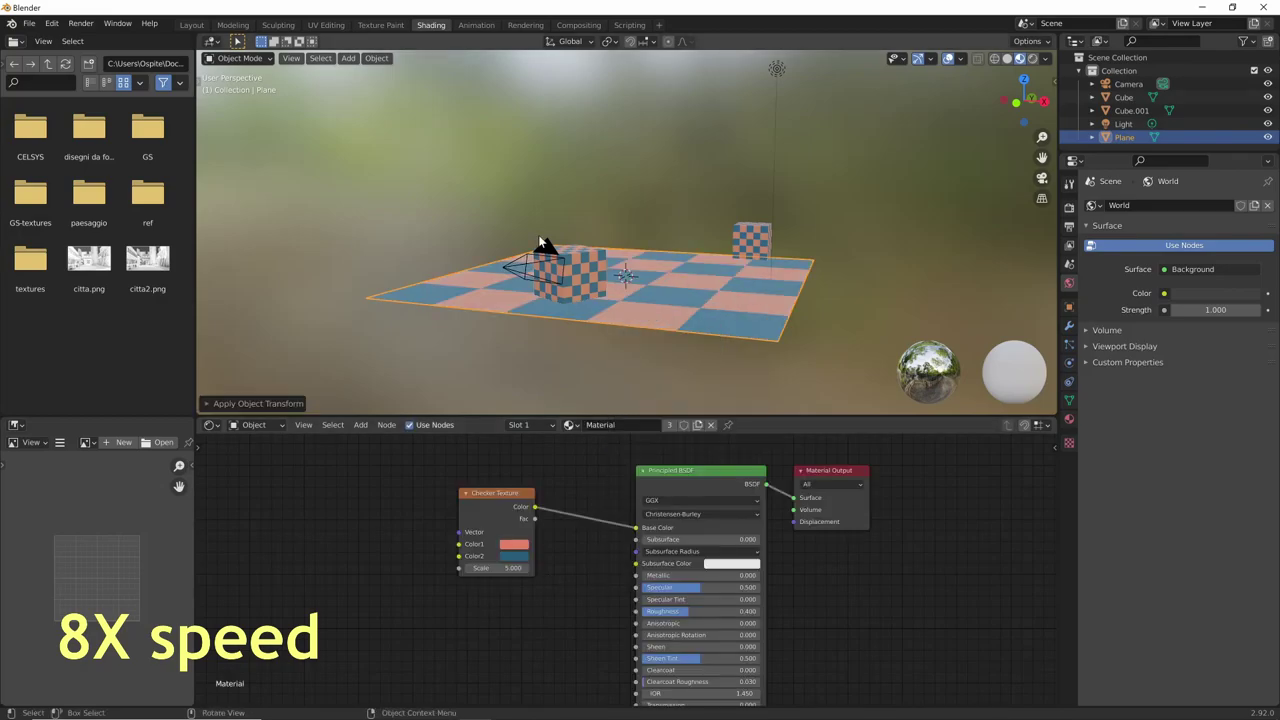
left_click(191, 24)
left_click(1128, 84)
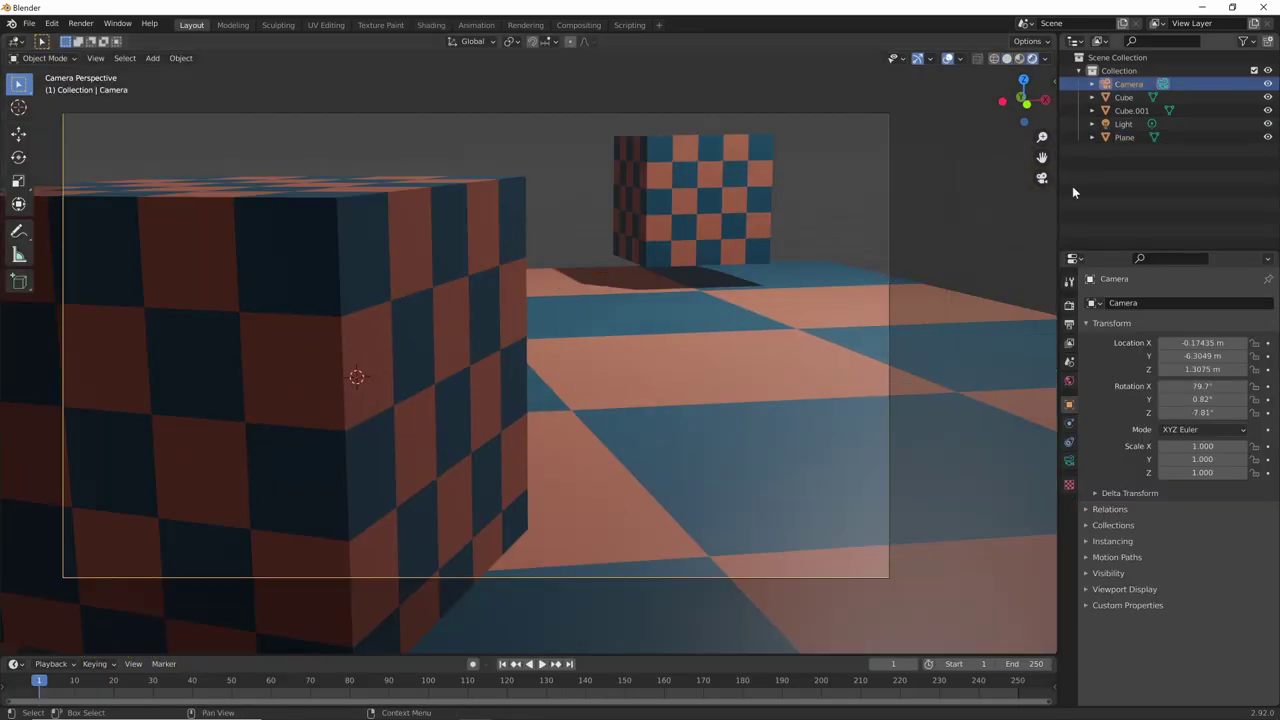
- Set the camera's Focal Length to 90 mm
left_click(1069, 461)
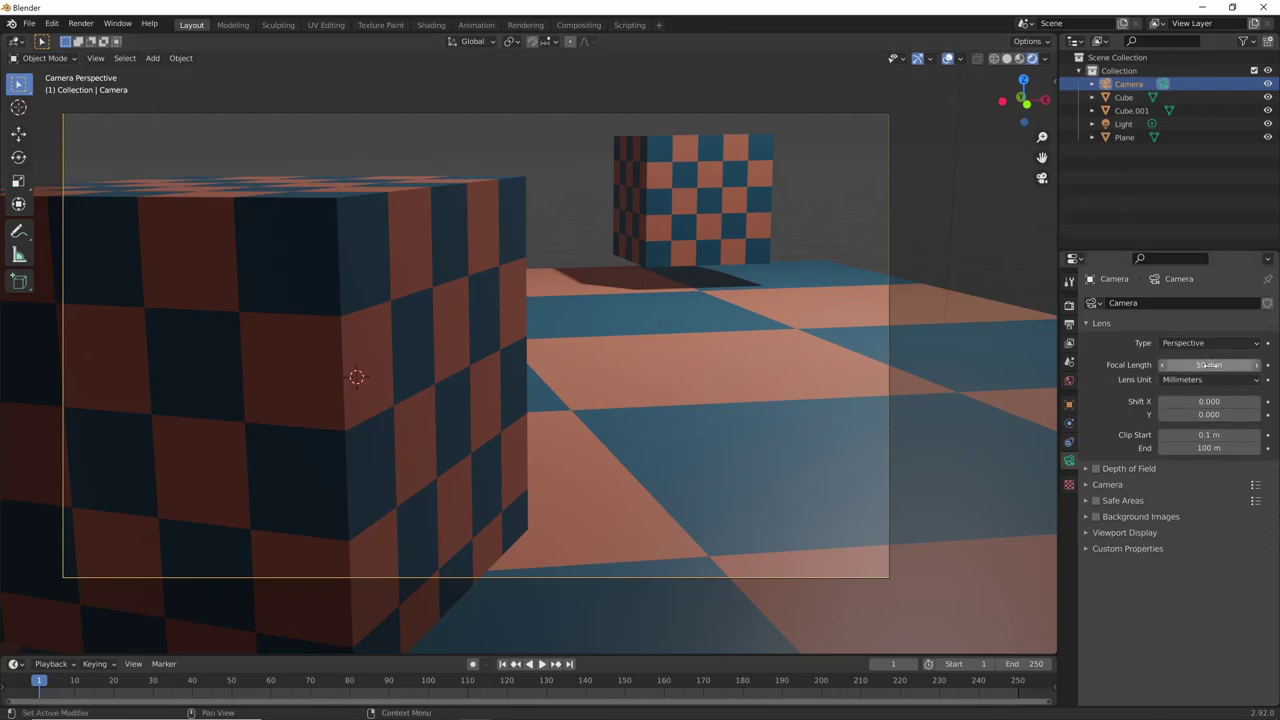
left_click_drag(1208, 365, 1199, 368)
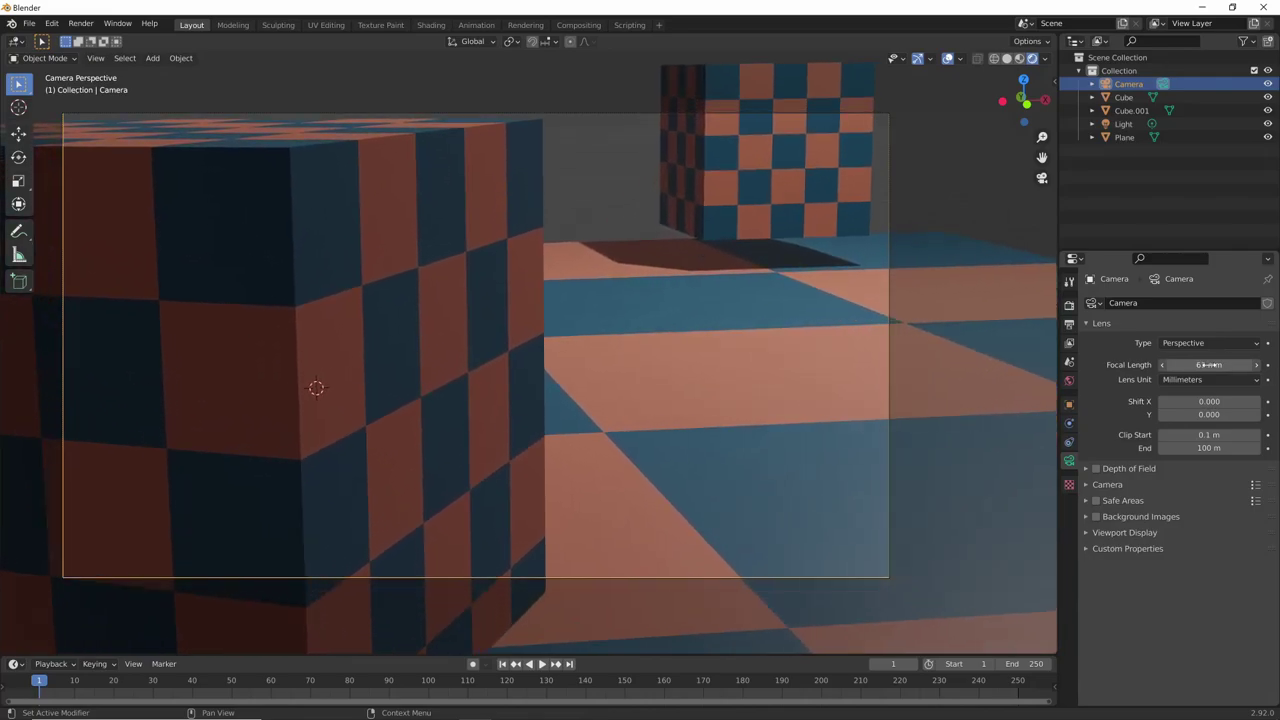
left_click(1199, 367)
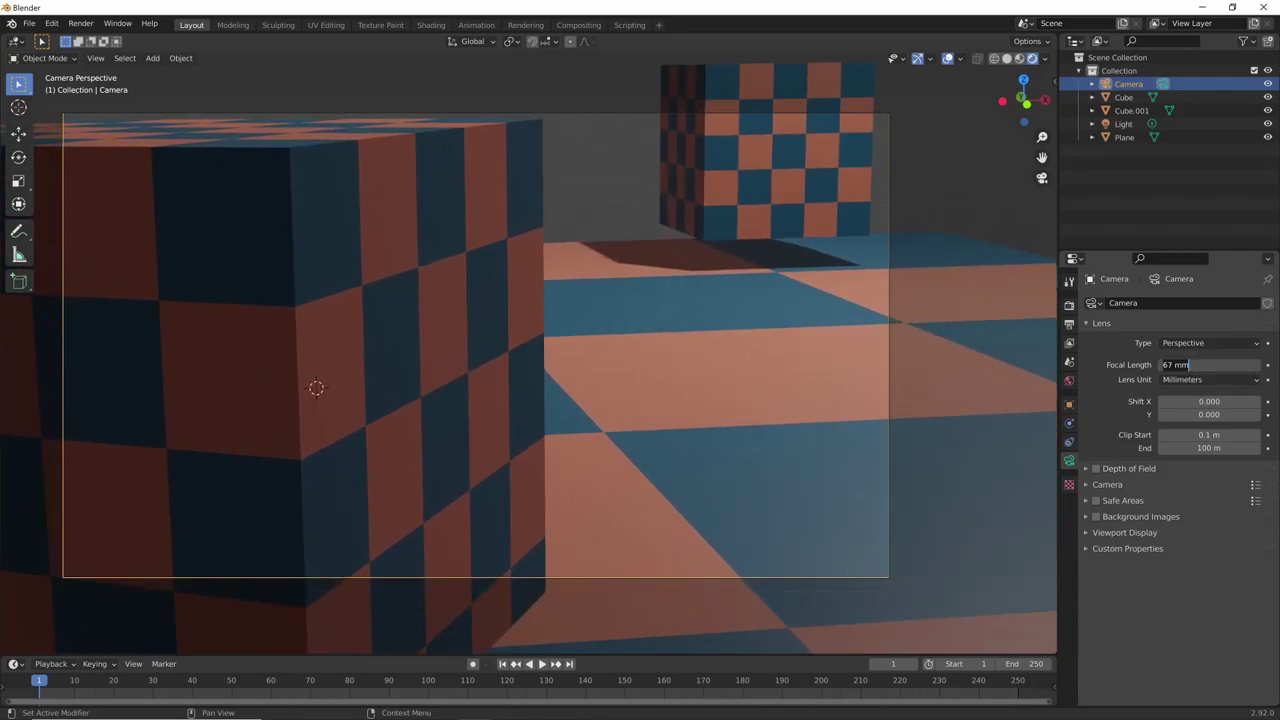
key("Return")
double_click(1210, 365)
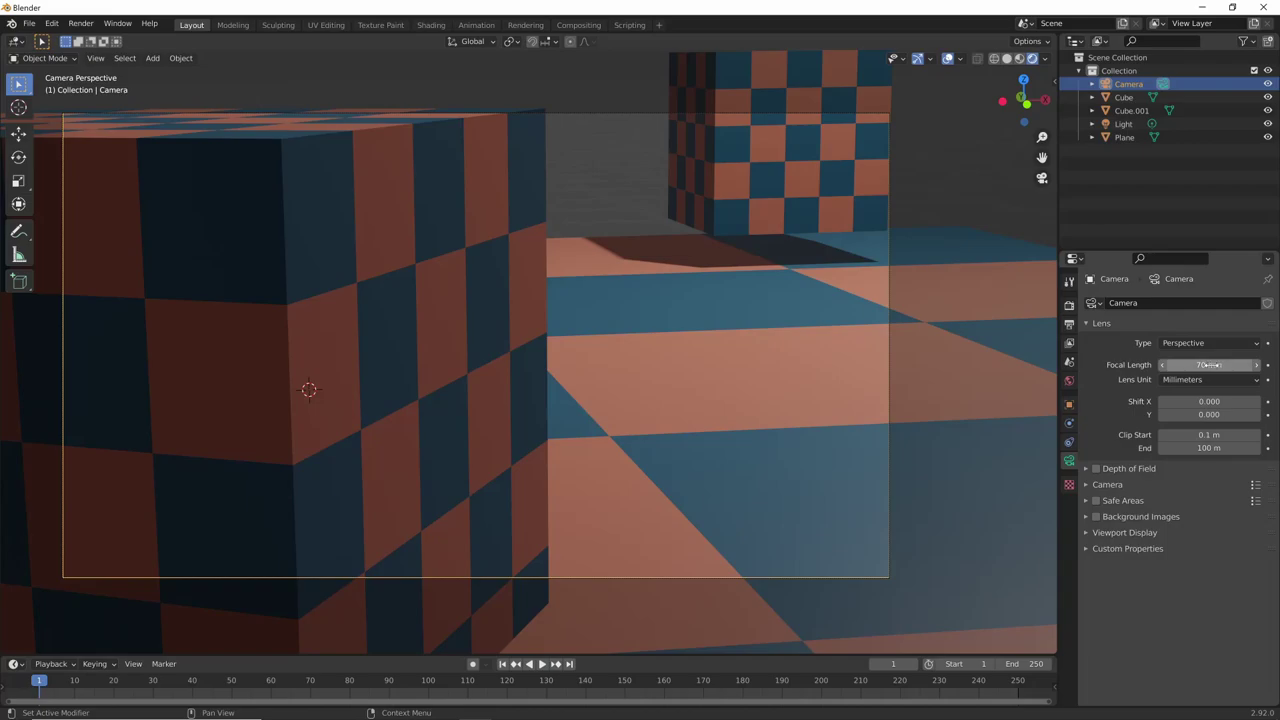
type("902")
key("Return")
double_click(1210, 365)
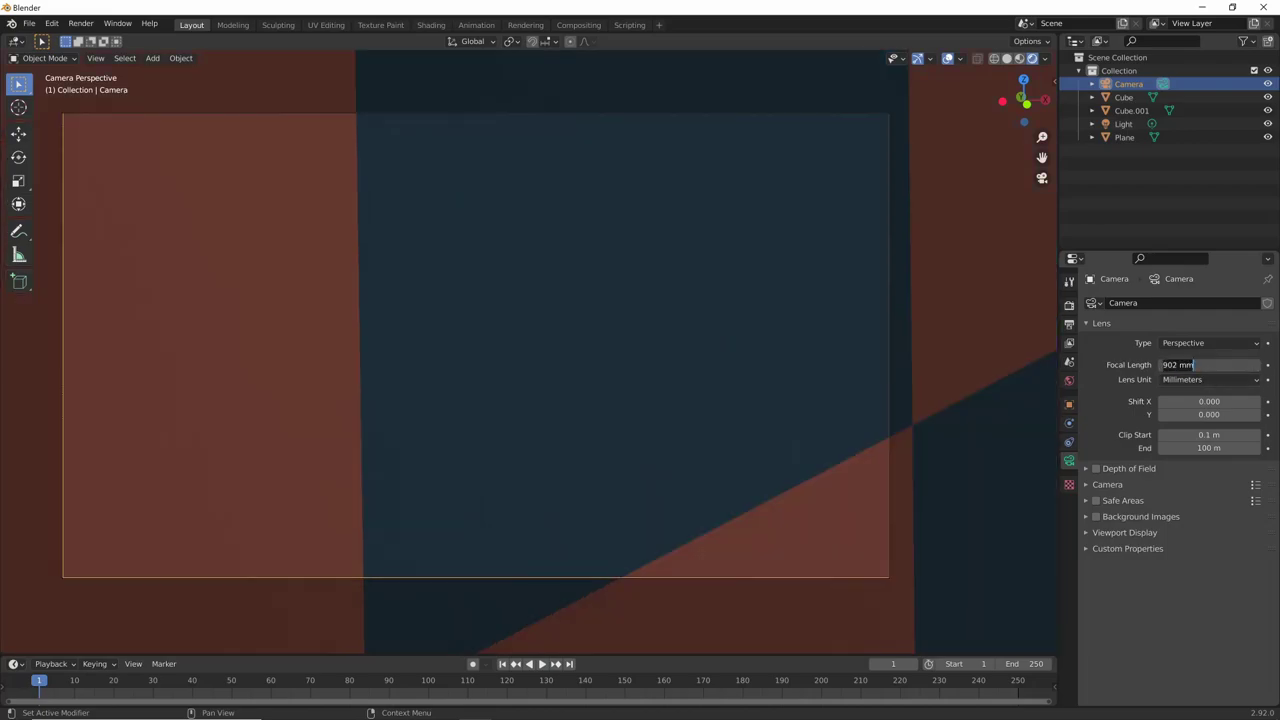
type("90")
key("Return")
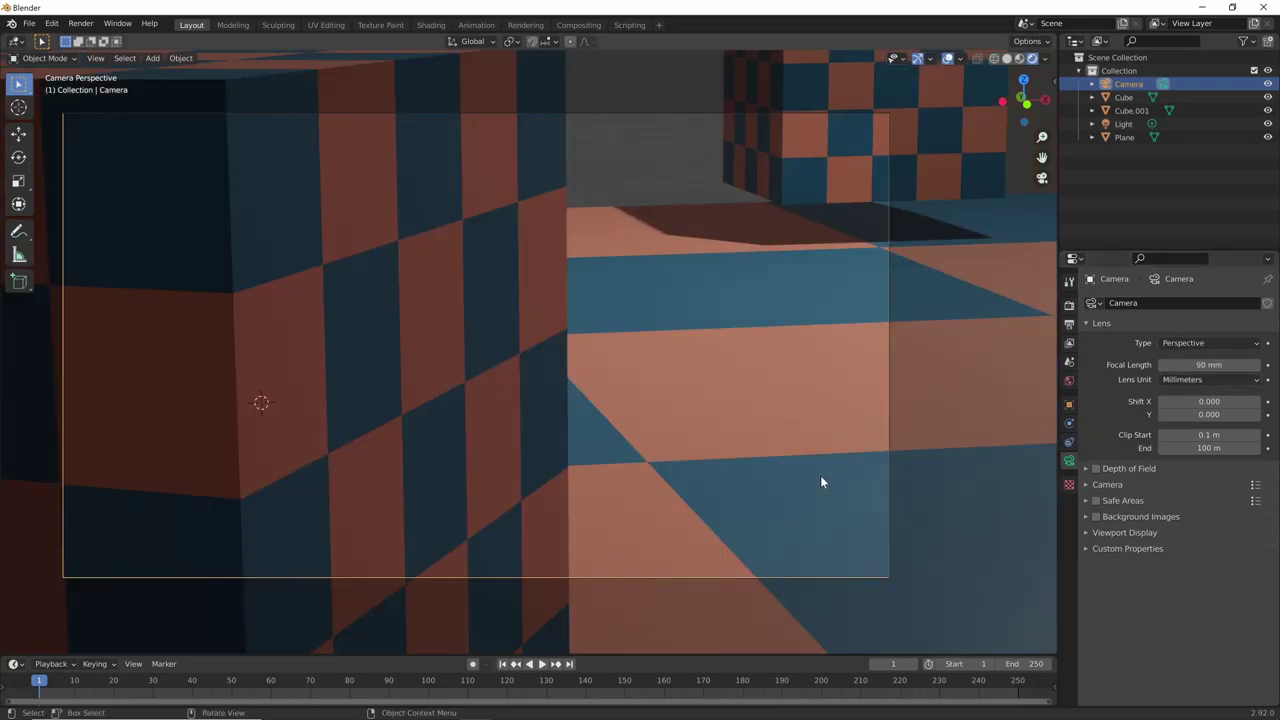
- Dolly the camera back to frame the near cube and the distant cube
mouse_move(820, 475)
middle_mouse_down("ctrl")
mouse_move(677, 508)
mouse_move(708, 462)
mouse_move(698, 474)
mouse_move(722, 476)
mouse_move(705, 463)
mouse_move(769, 434)
mouse_move(762, 442)
middle_mouse_up("ctrl")
scroll(760, 444, "down", 3)
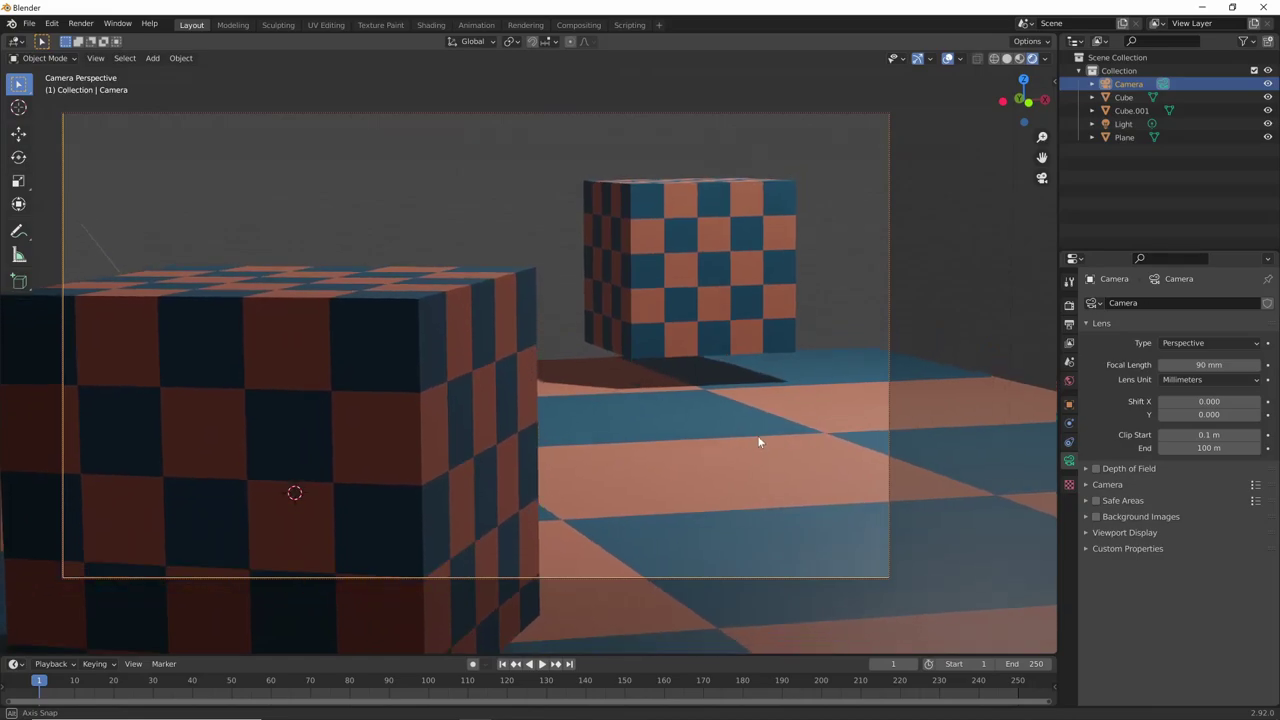
scroll(758, 441, "up", 3)
scroll(826, 511, "down", 2)
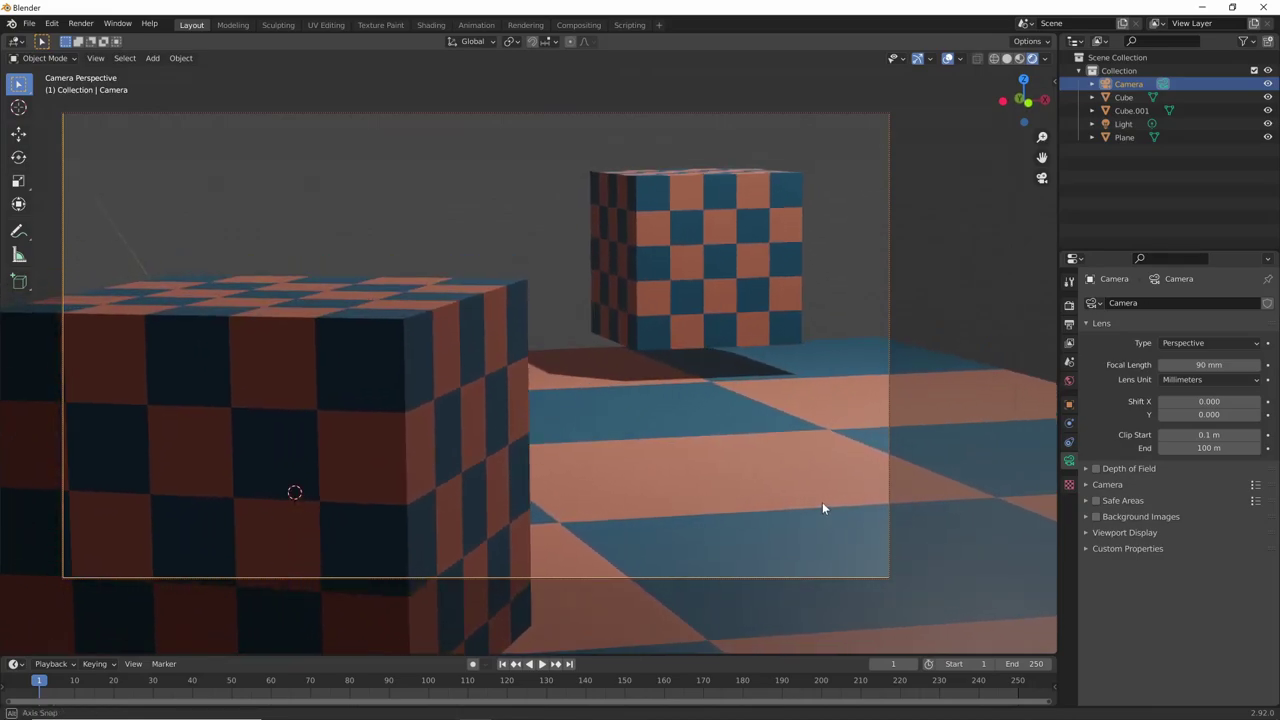
scroll(823, 509, "up", 2)
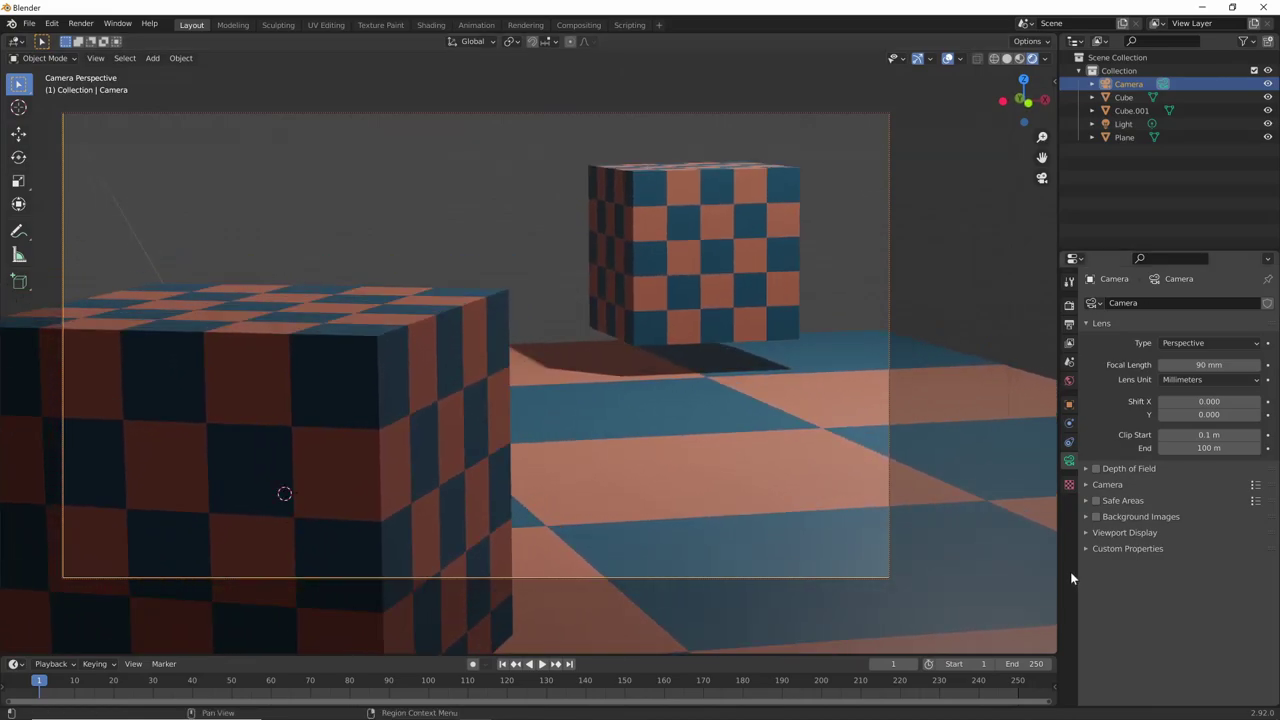
- Enable camera Depth of Field, then align the camera to a close, low view of both cubes
left_click(1096, 468)
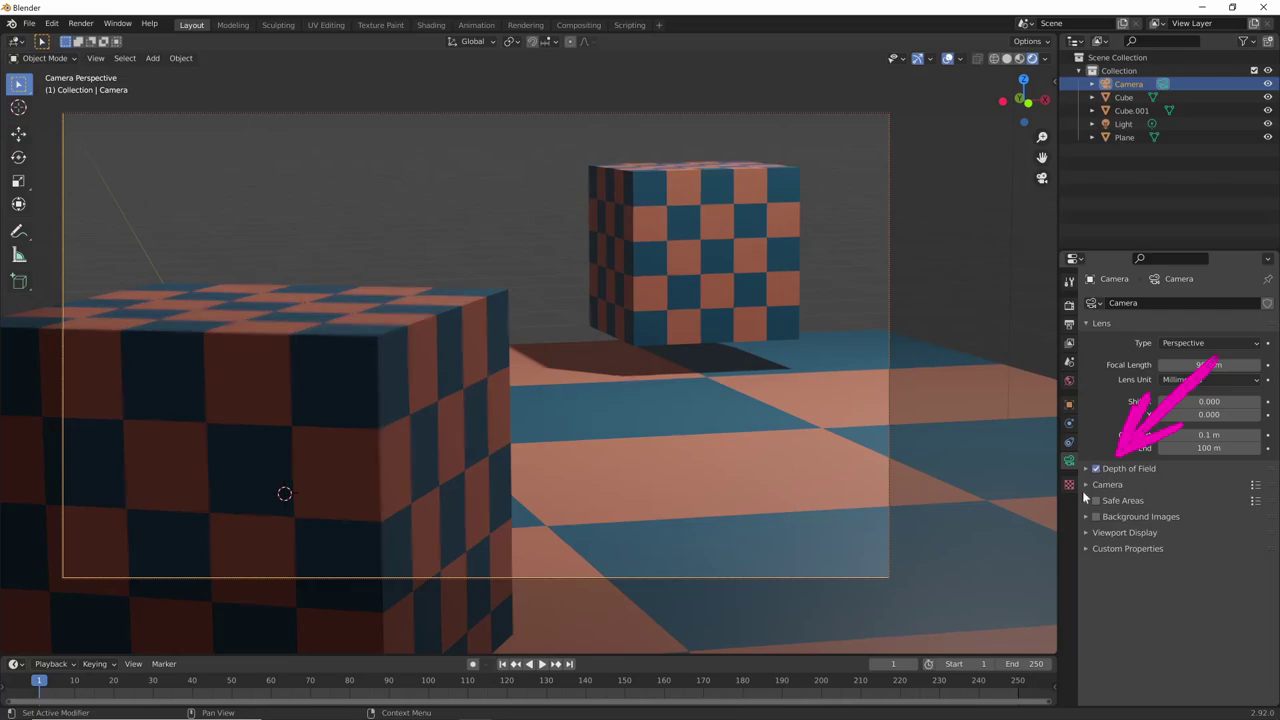
left_click(1085, 468)
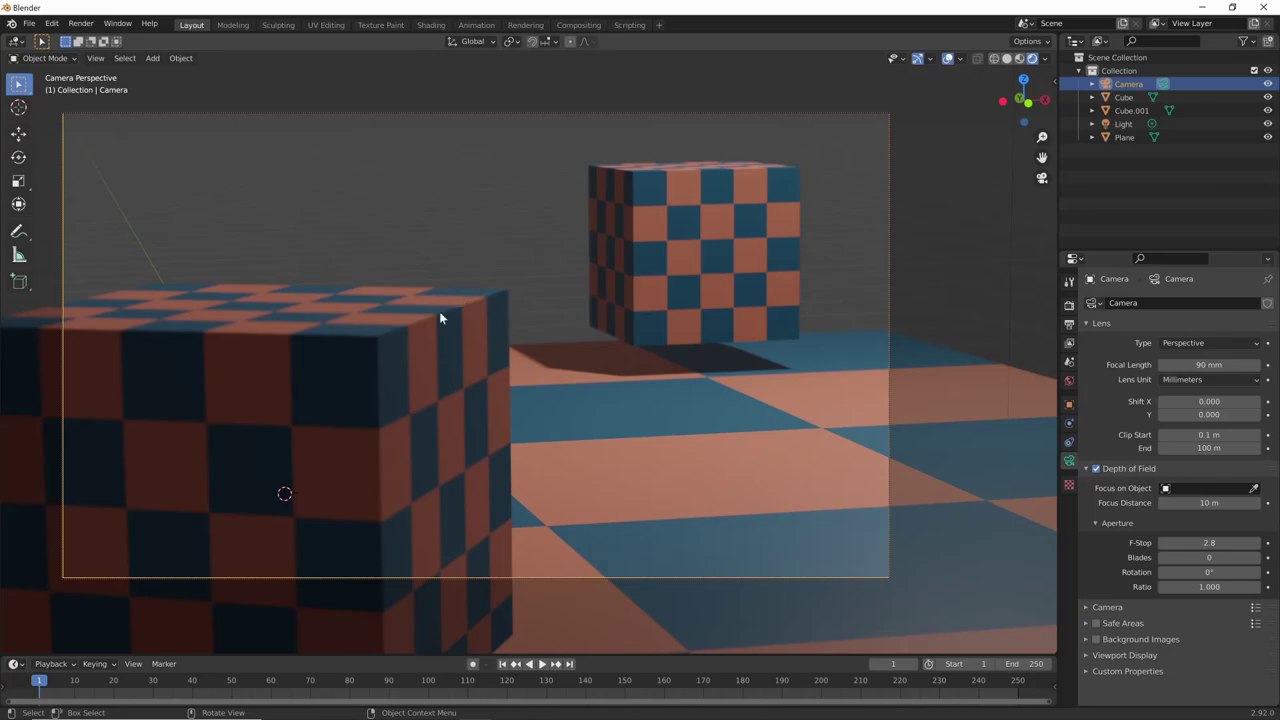
middle_click_drag(431, 418, 605, 435)
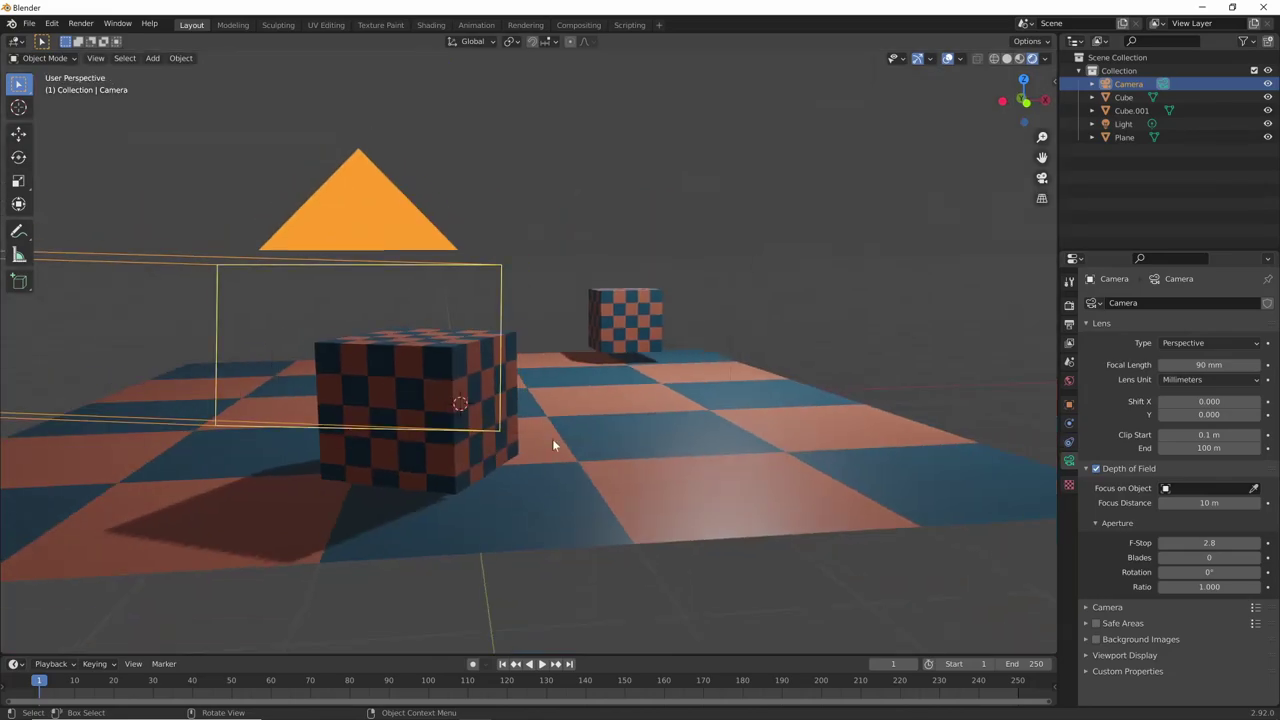
scroll(648, 395, "up", 5)
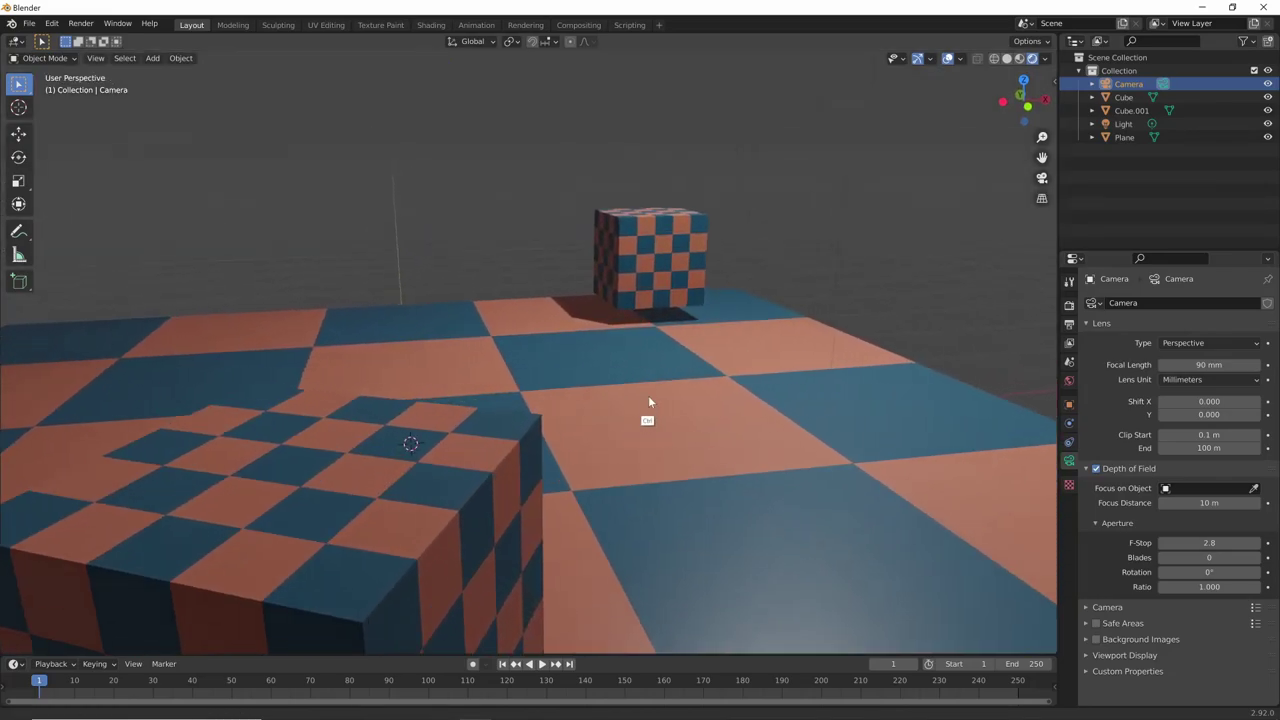
scroll(643, 397, "up", 2)
middle_click_drag(643, 397, 570, 516)
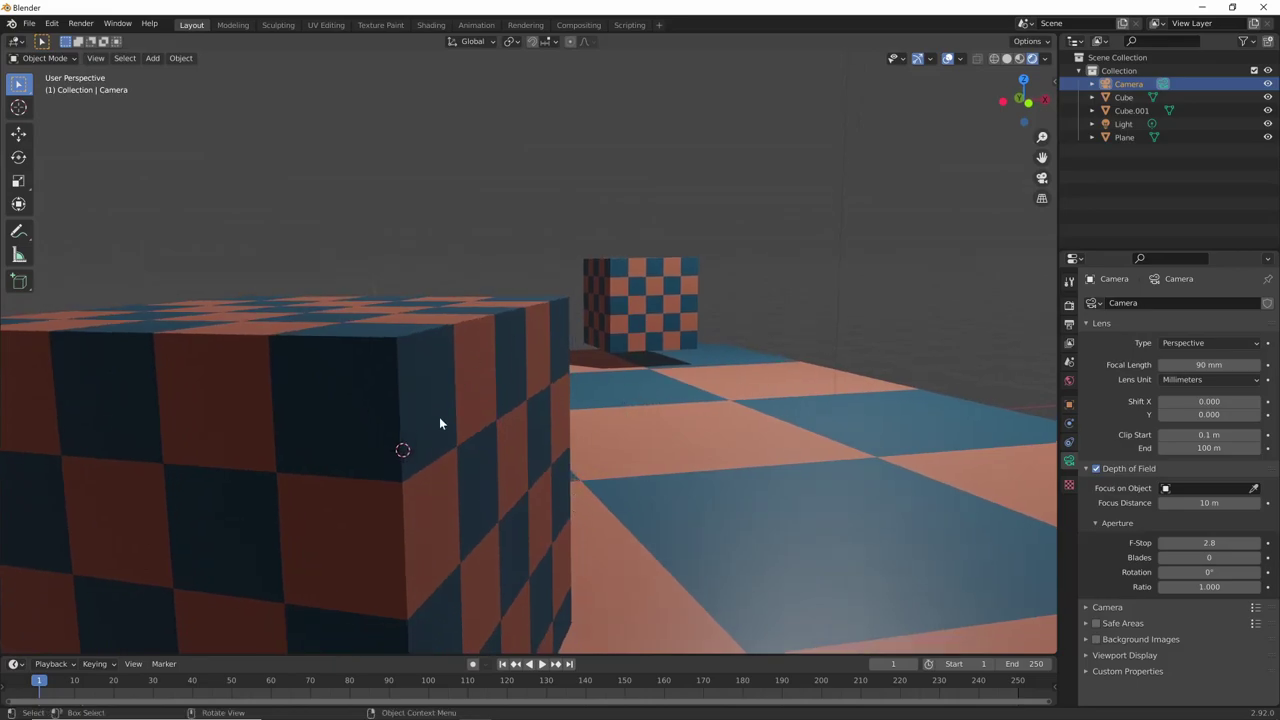
mouse_move(439, 417)
middle_mouse_down()
mouse_move(633, 498)
mouse_move(546, 579)
middle_mouse_up()
key("ctrl+alt+KP_0")
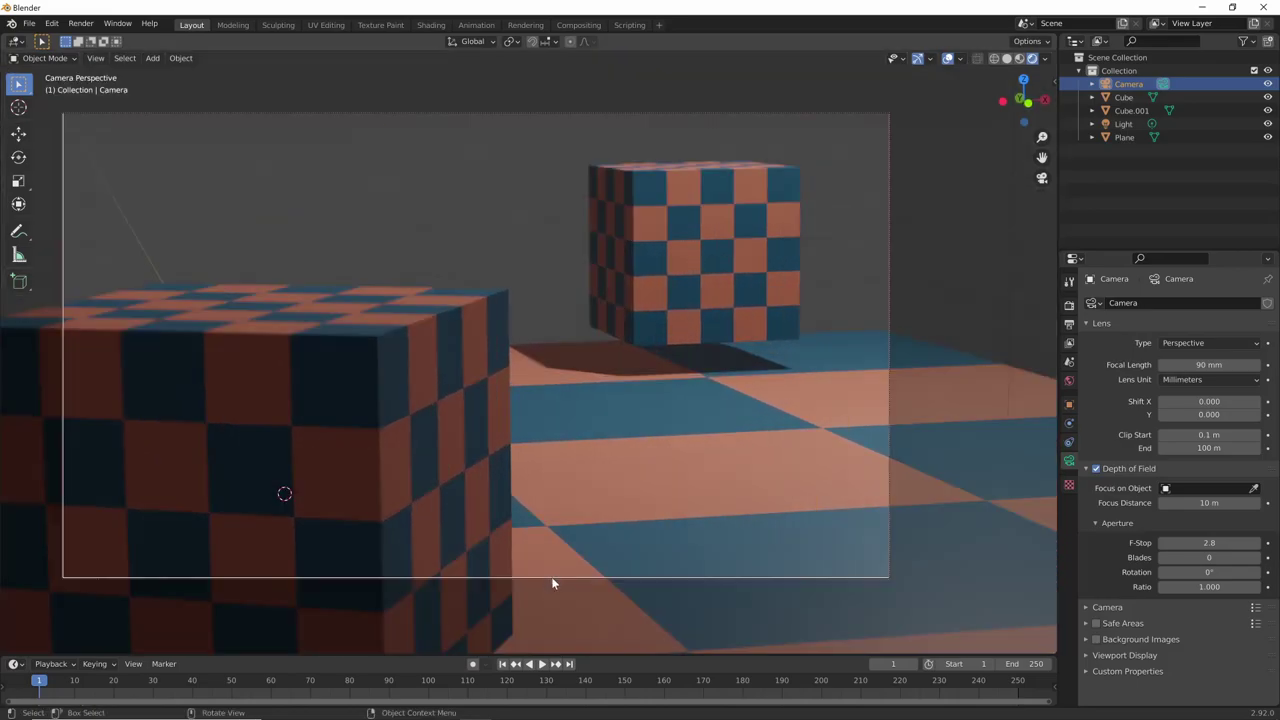
left_click(550, 578)
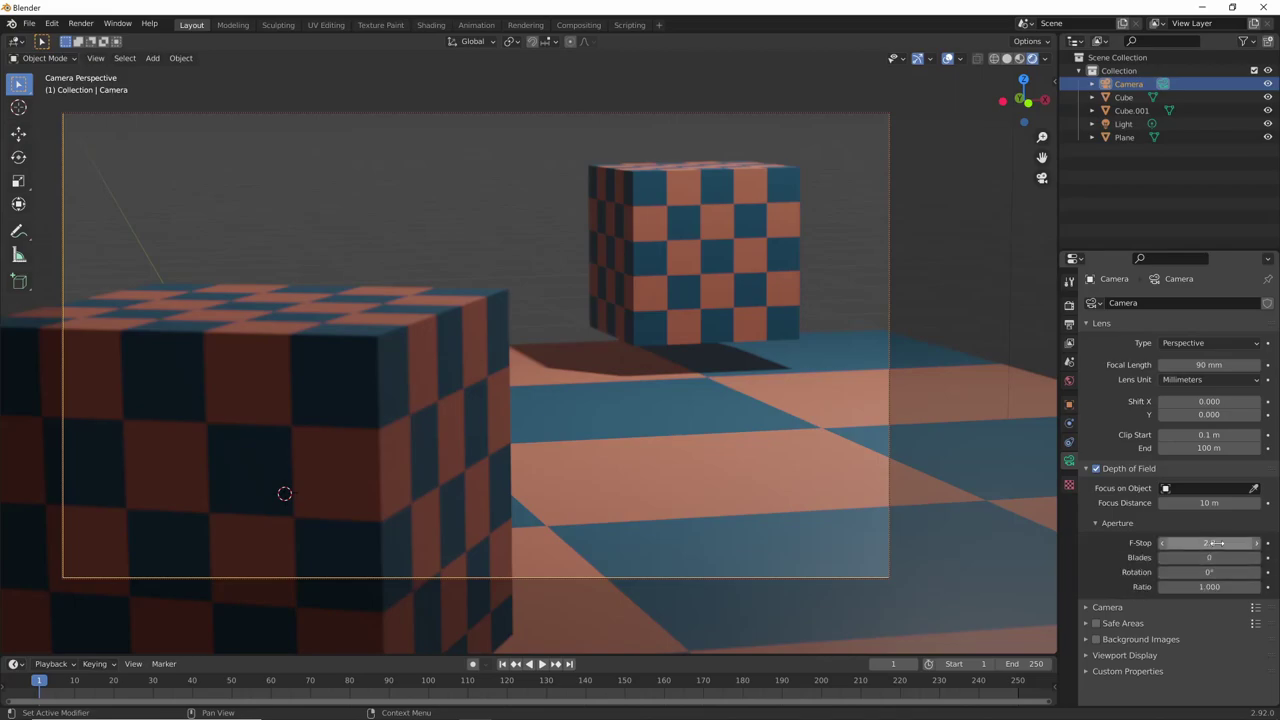
- Try aperture F-Stop values 5, 22 and 2.8, finally setting it to 0.5
mouse_move(1212, 543)
left_mouse_down("shift")
mouse_move(1122, 556)
mouse_move(1266, 543)
left_mouse_up("shift")
left_click(1210, 543)
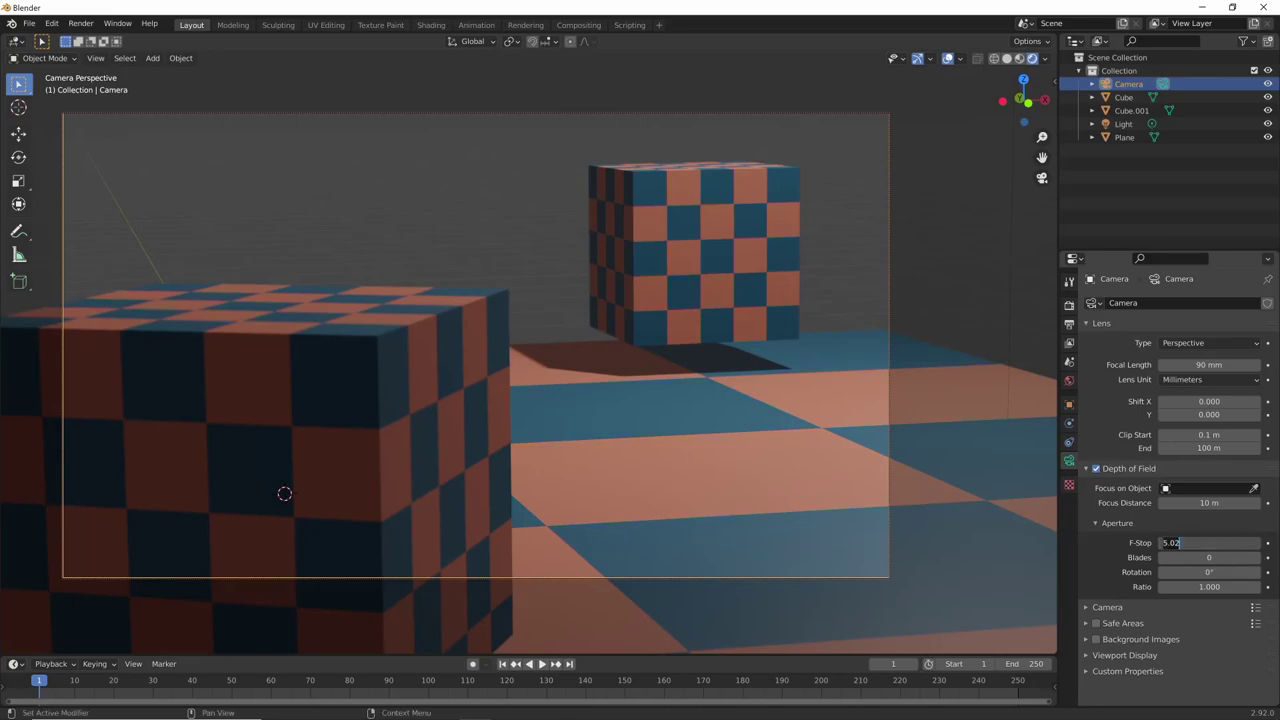
type("22")
key("Return")
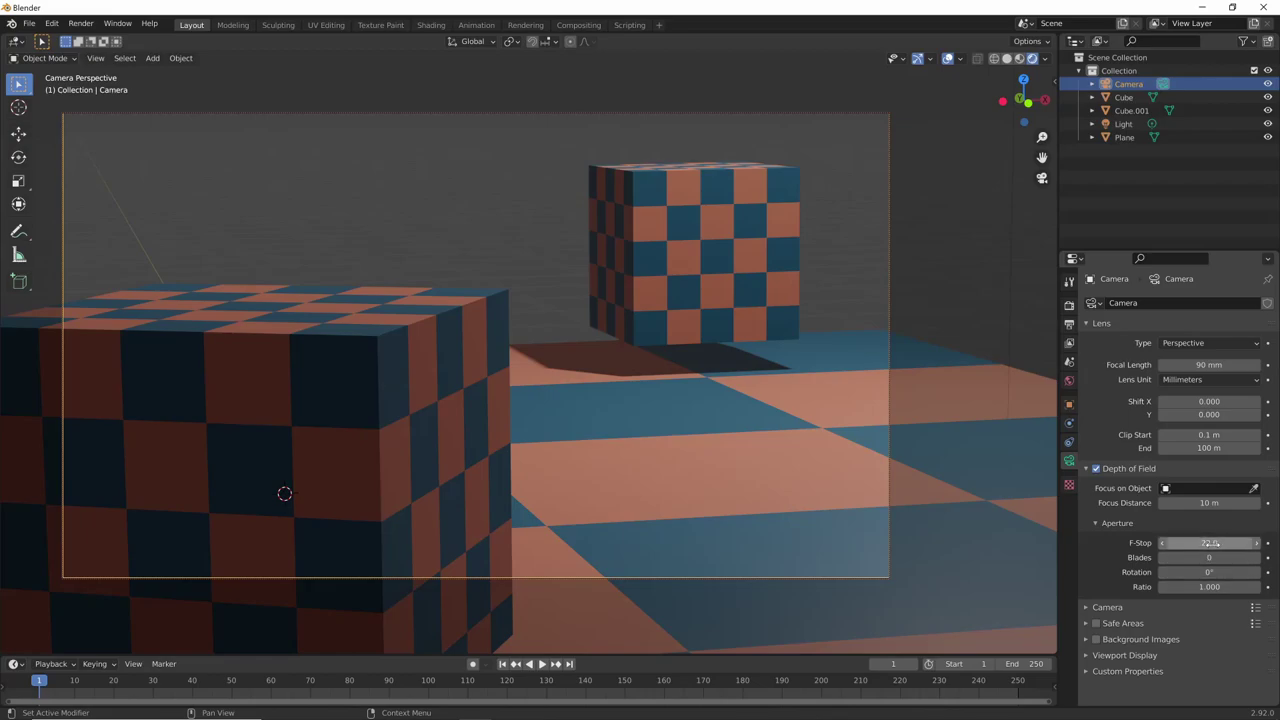
left_click(1209, 543)
type("2")
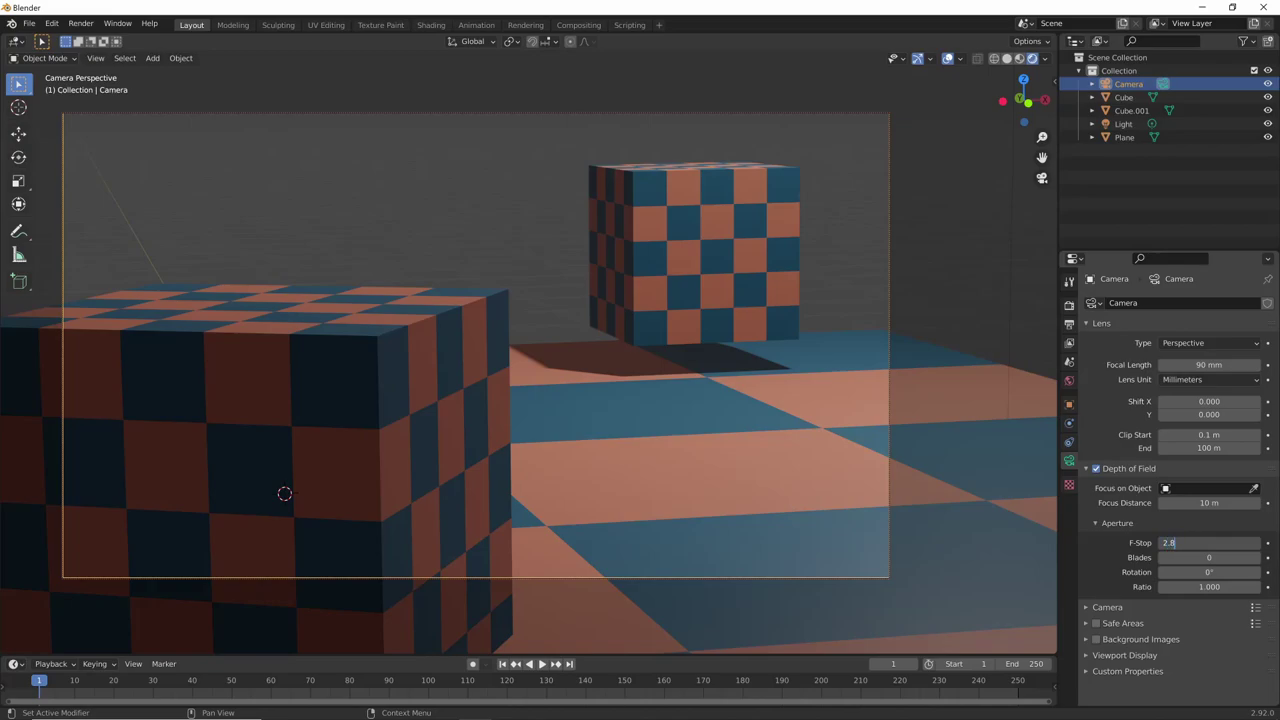
key("Return")
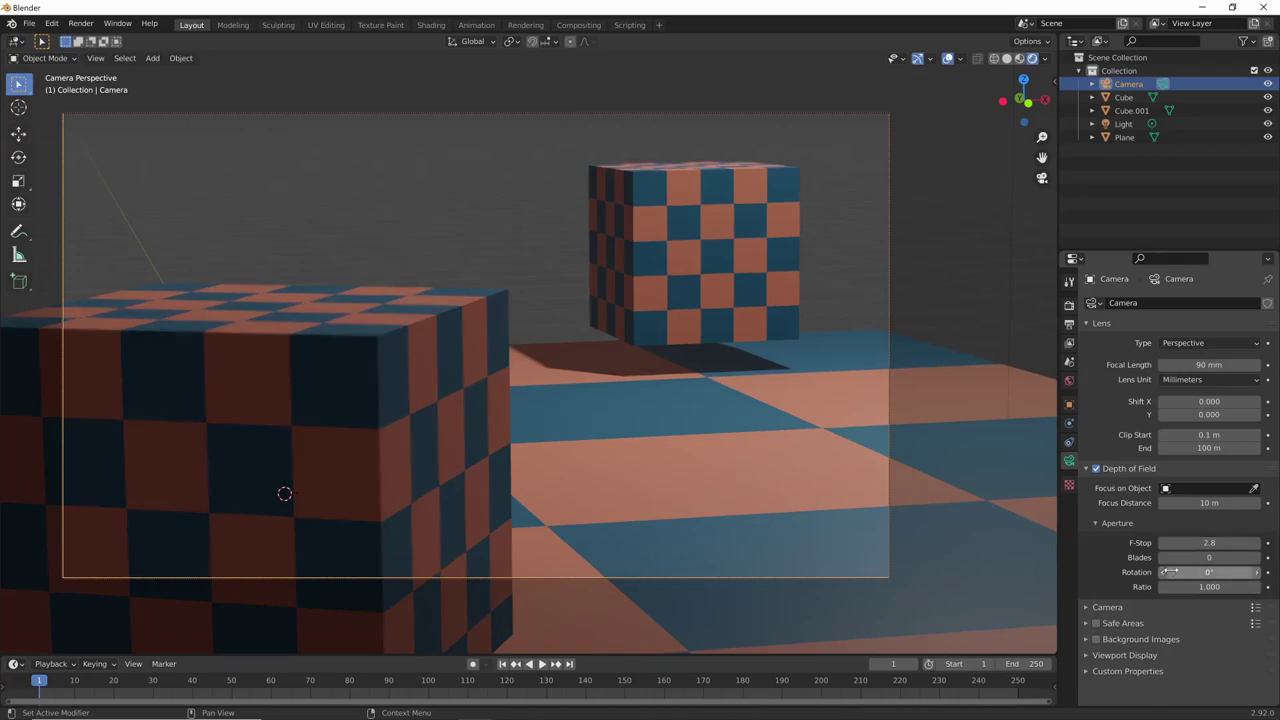
left_click_drag(1212, 543, 1160, 547, "shift")
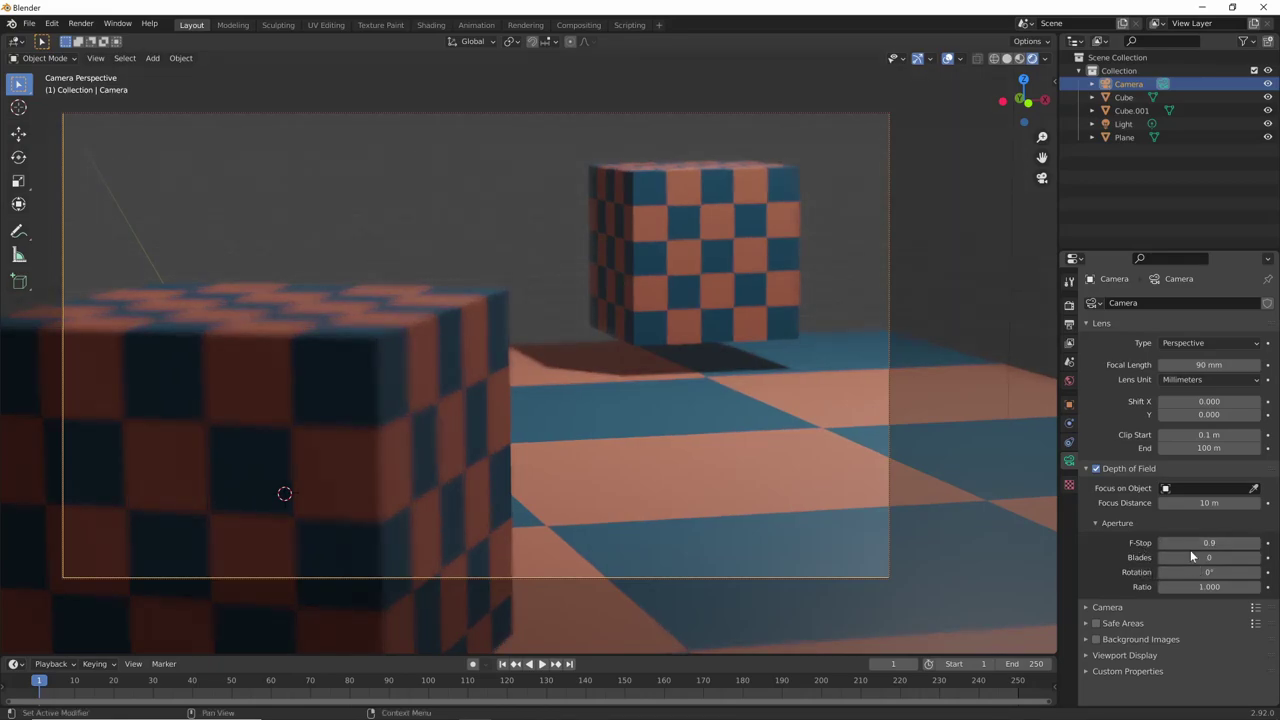
left_click(1160, 545)
type(".5")
key("Return")
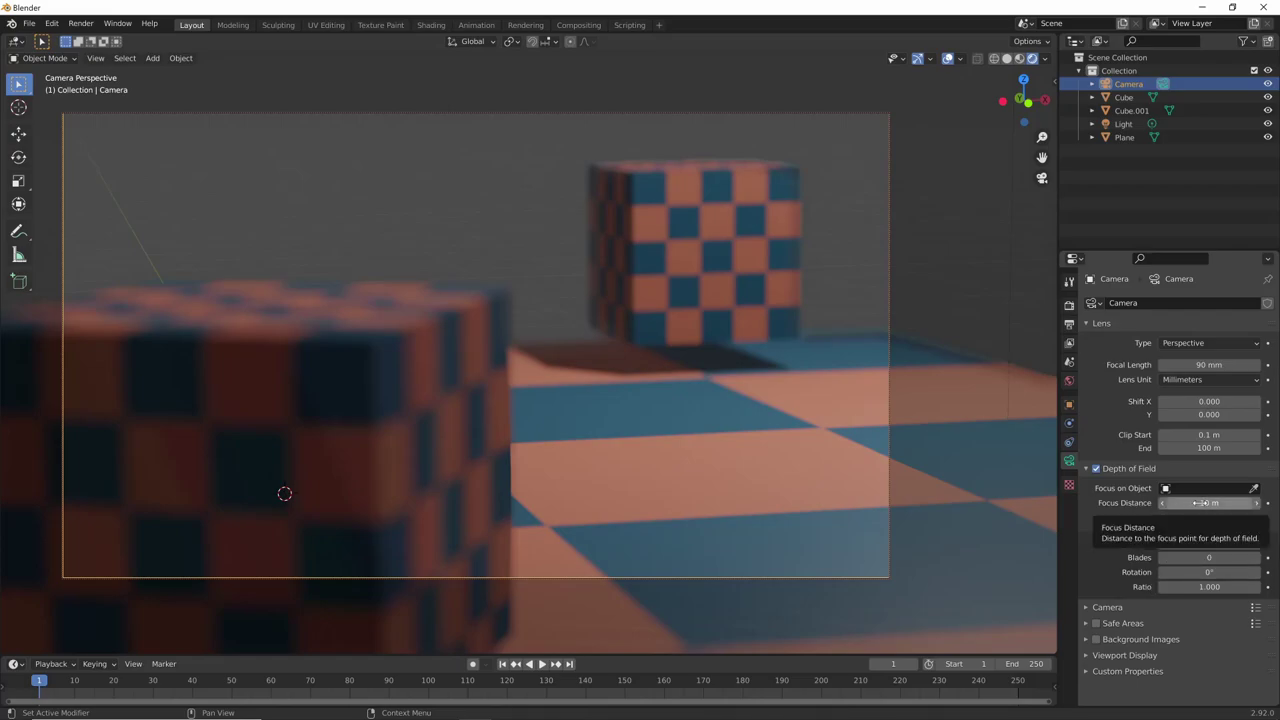
- Rack Focus Distance from about 5.2 m to 9.5 m, settling at 5.6 m on the near cube
mouse_move(1203, 503)
left_mouse_down()
mouse_move(1120, 502)
mouse_move(1165, 503)
left_mouse_up()
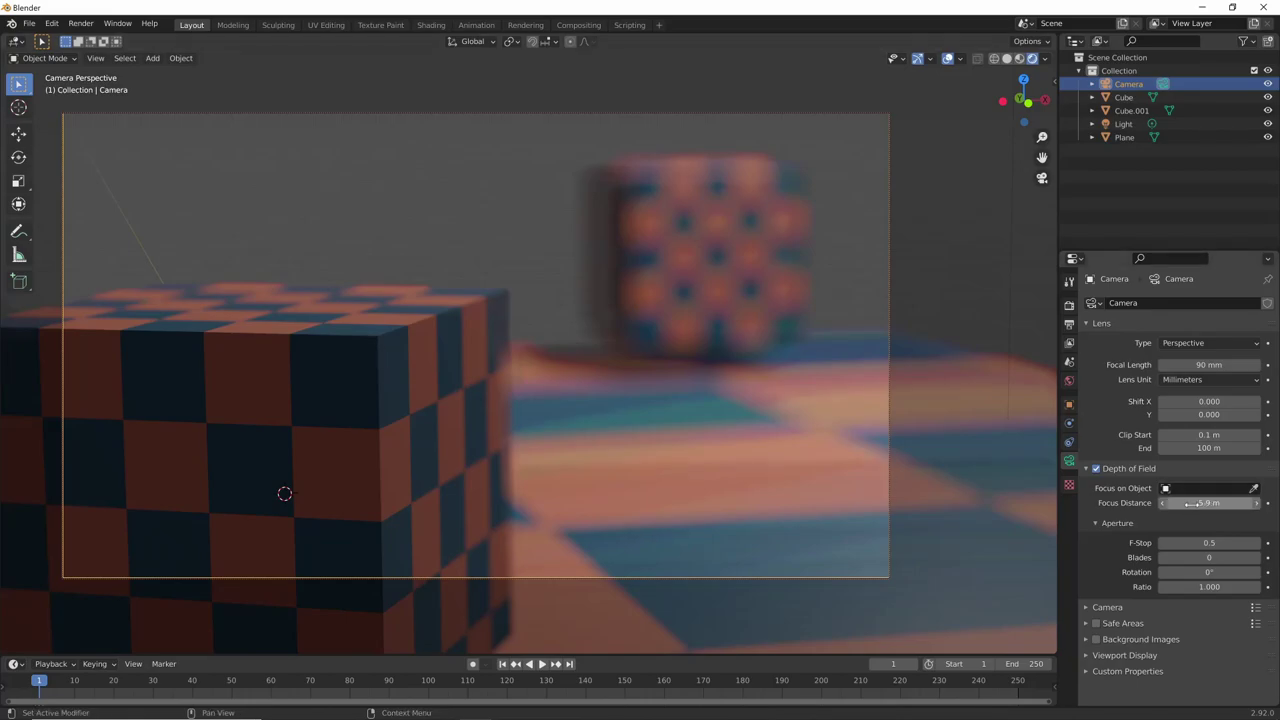
mouse_move(1216, 503)
left_mouse_down()
mouse_move(1273, 503)
mouse_move(1252, 503)
left_mouse_up()
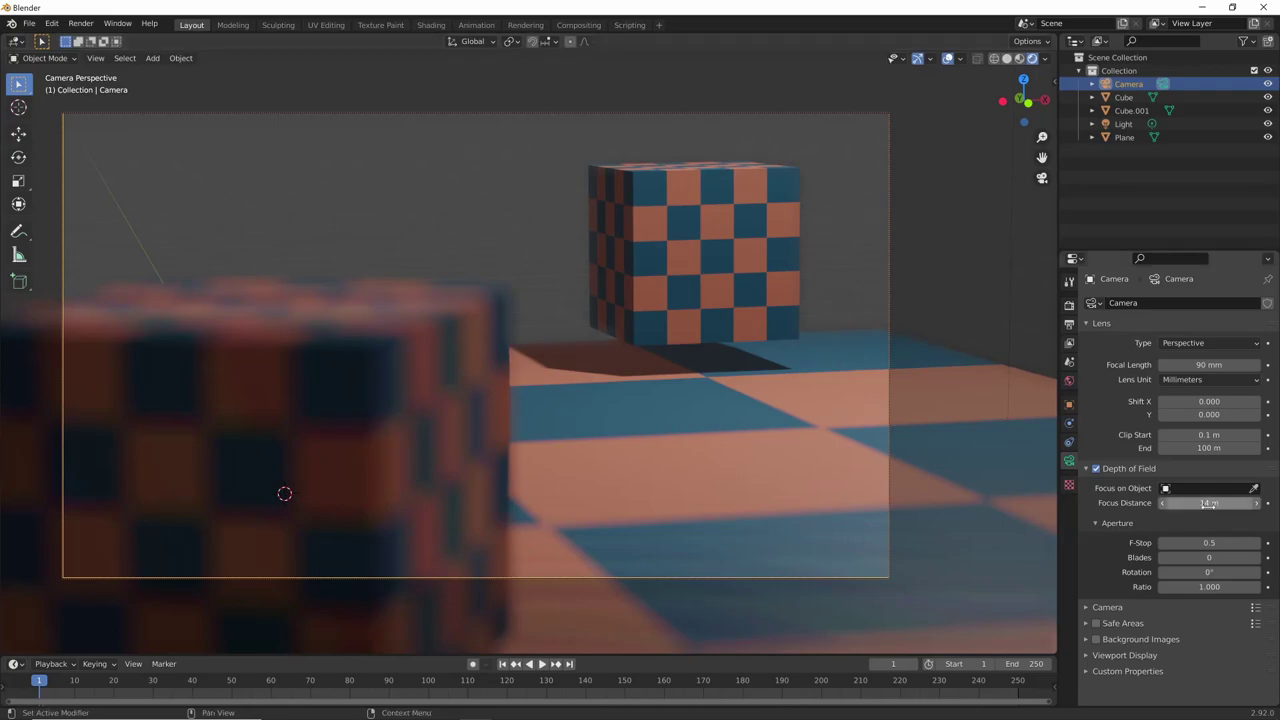
left_click_drag(1210, 502, 1170, 502)
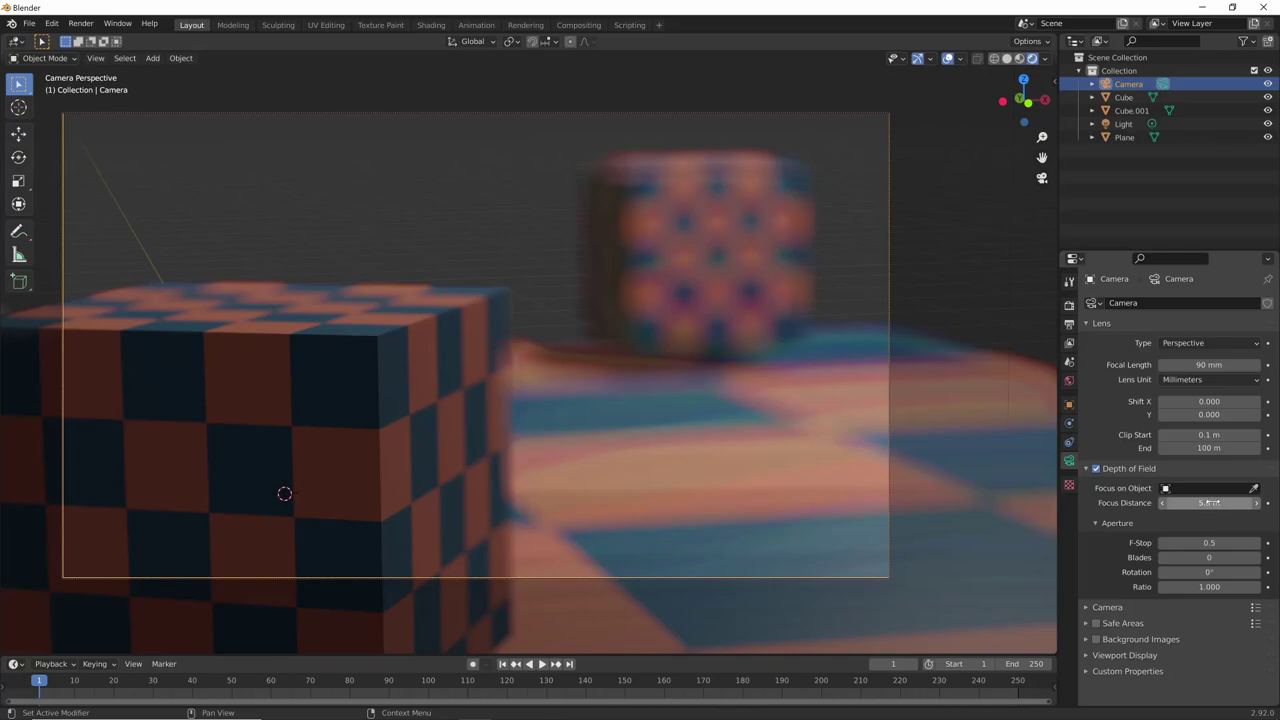
- Keyframe Focus Distance at frame 1, then eyedrop the far cube and keyframe it at frame 250
key("i")
key("shift")
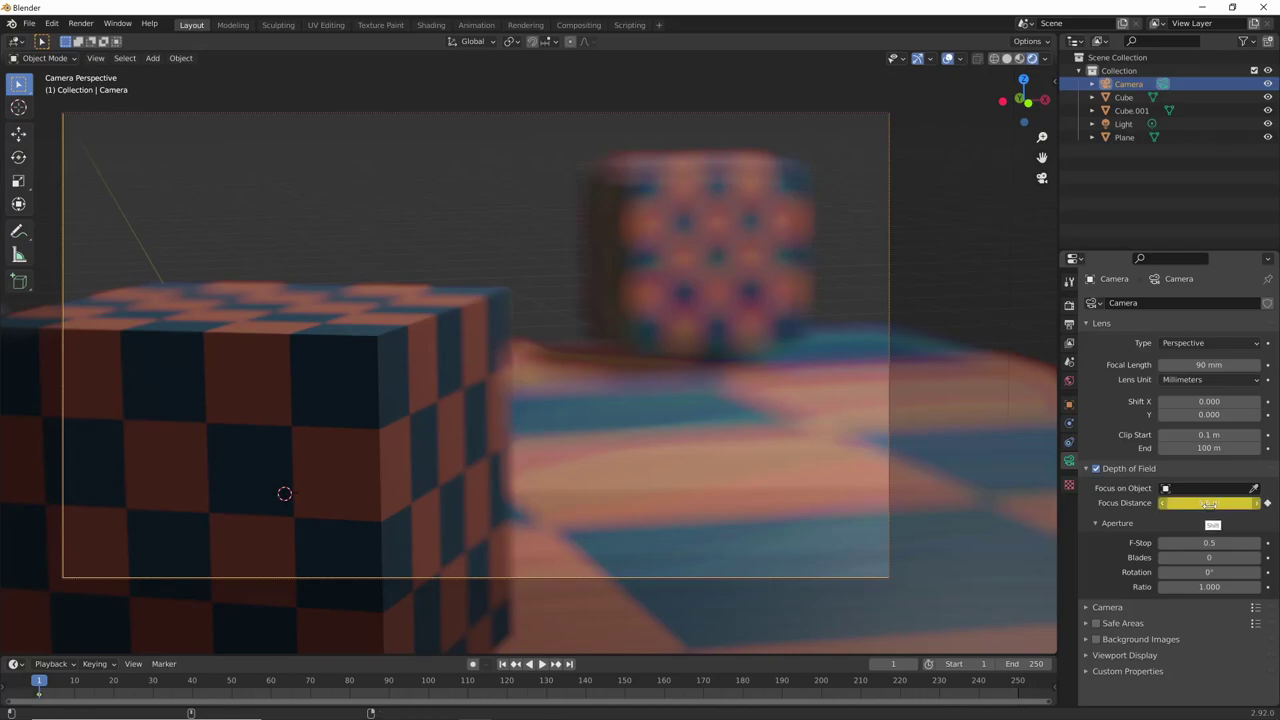
key("shift+Right")
key("Return")
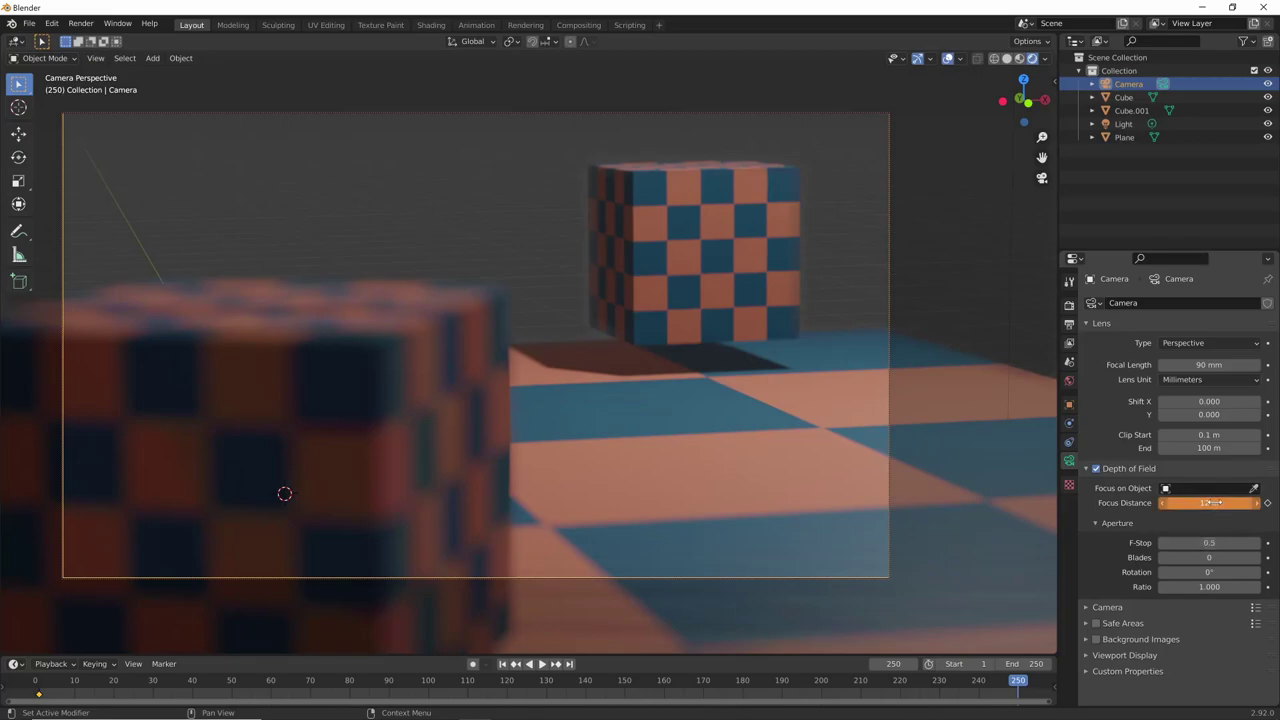
key("e")
left_click(736, 265)
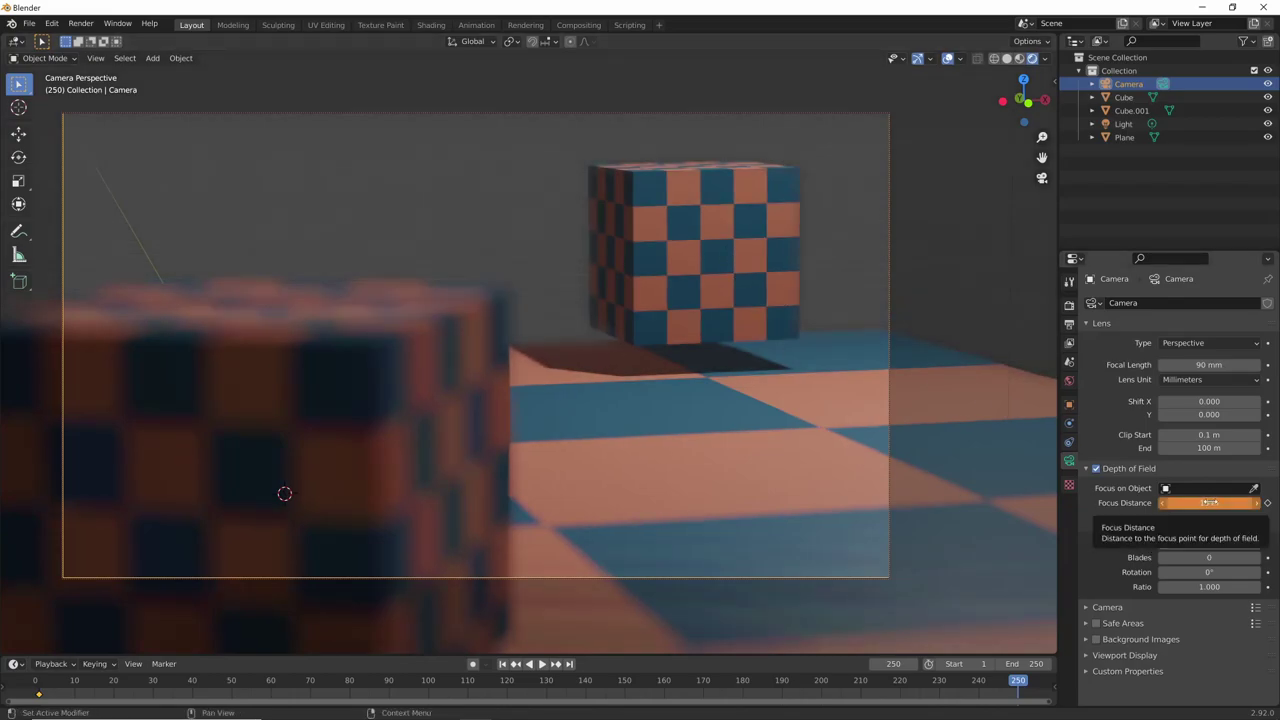
key("i")
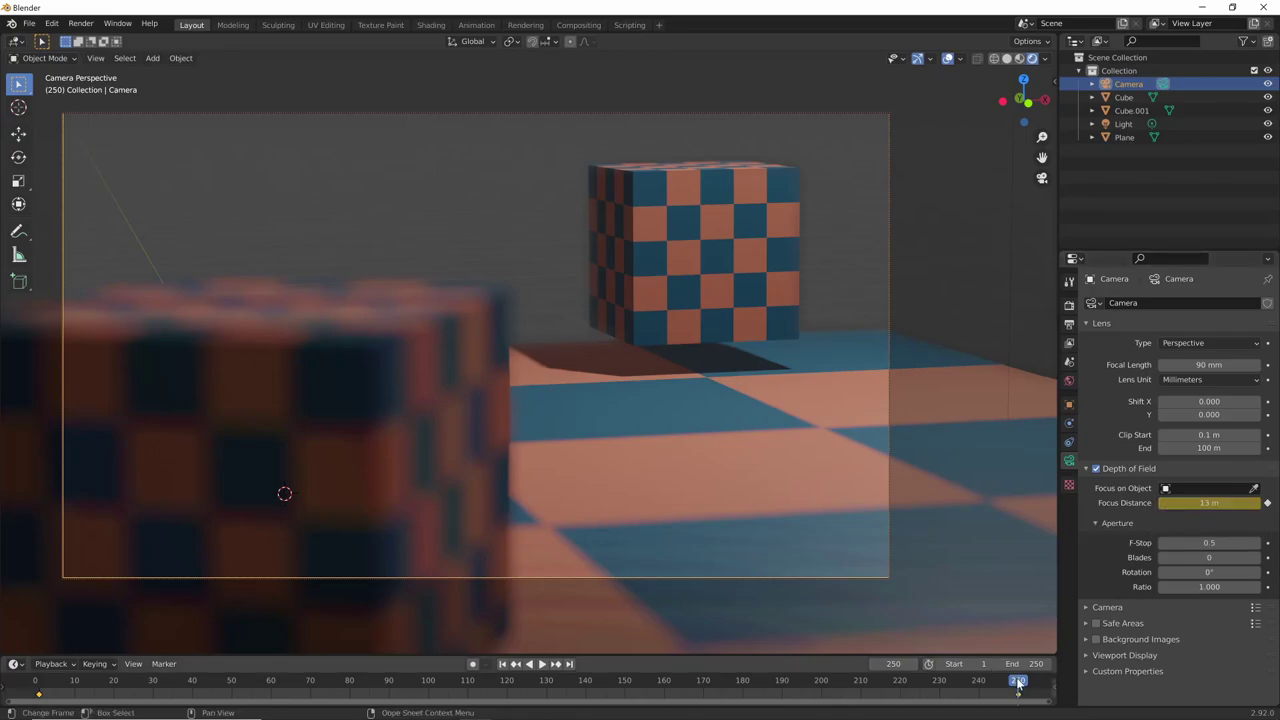
- Scrub and play back the focus pull, then orbit out of camera view
left_click_drag(1018, 684, 240, 710)
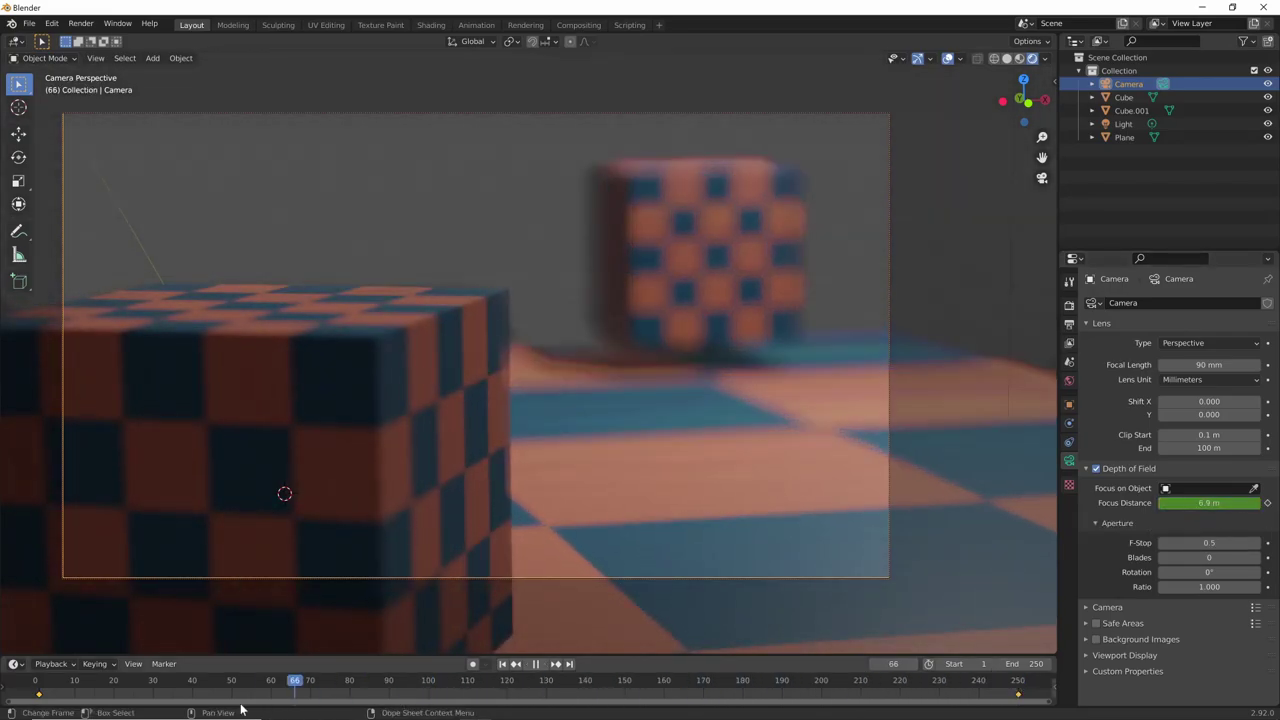
key("Escape")
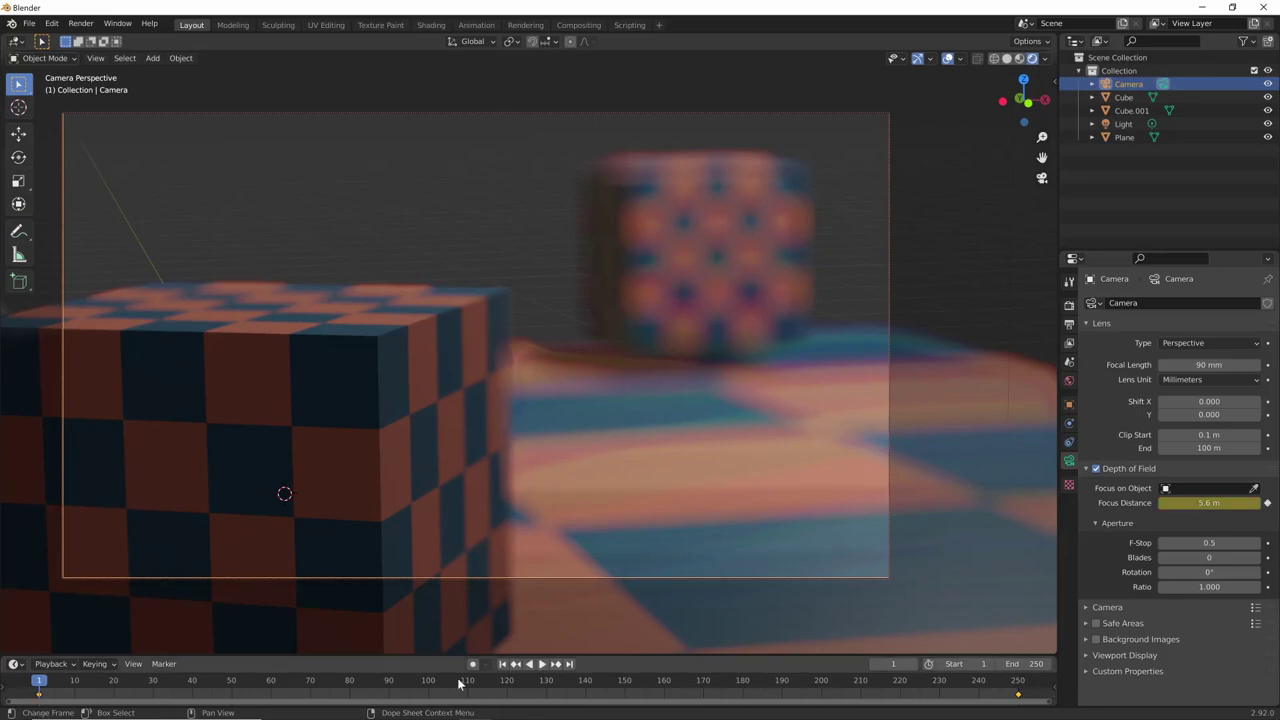
key("space")
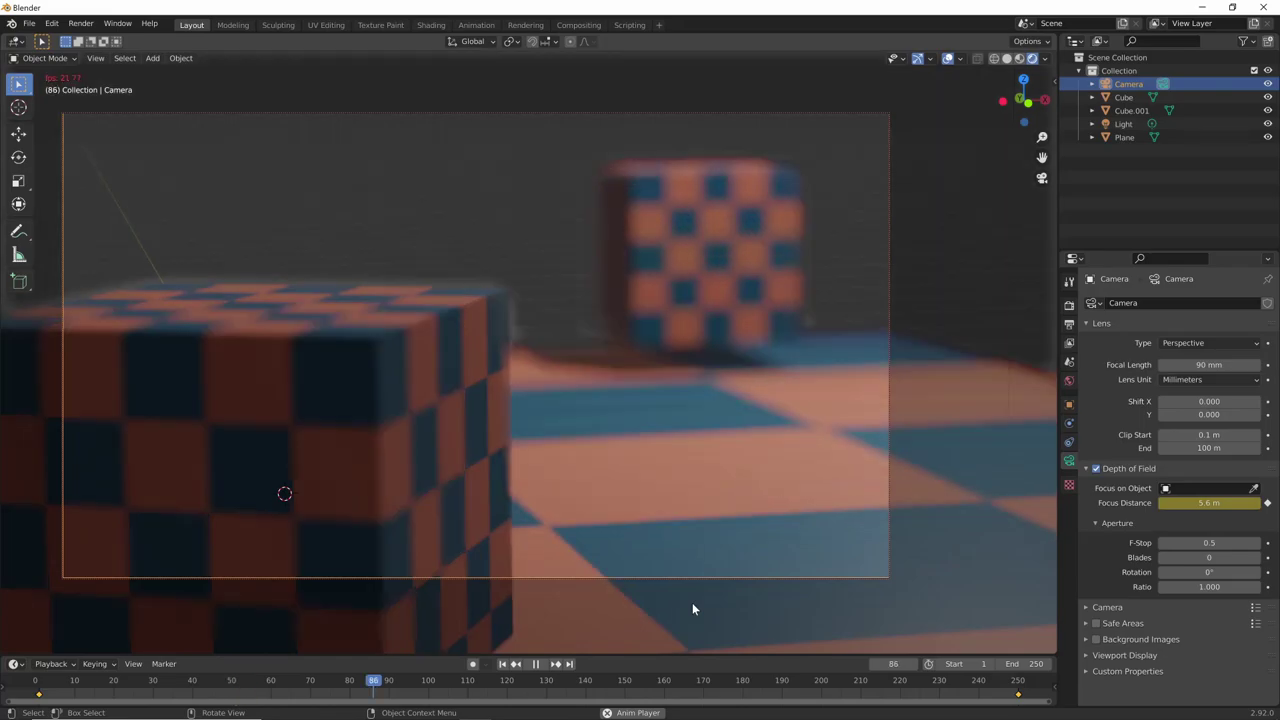
key("space")
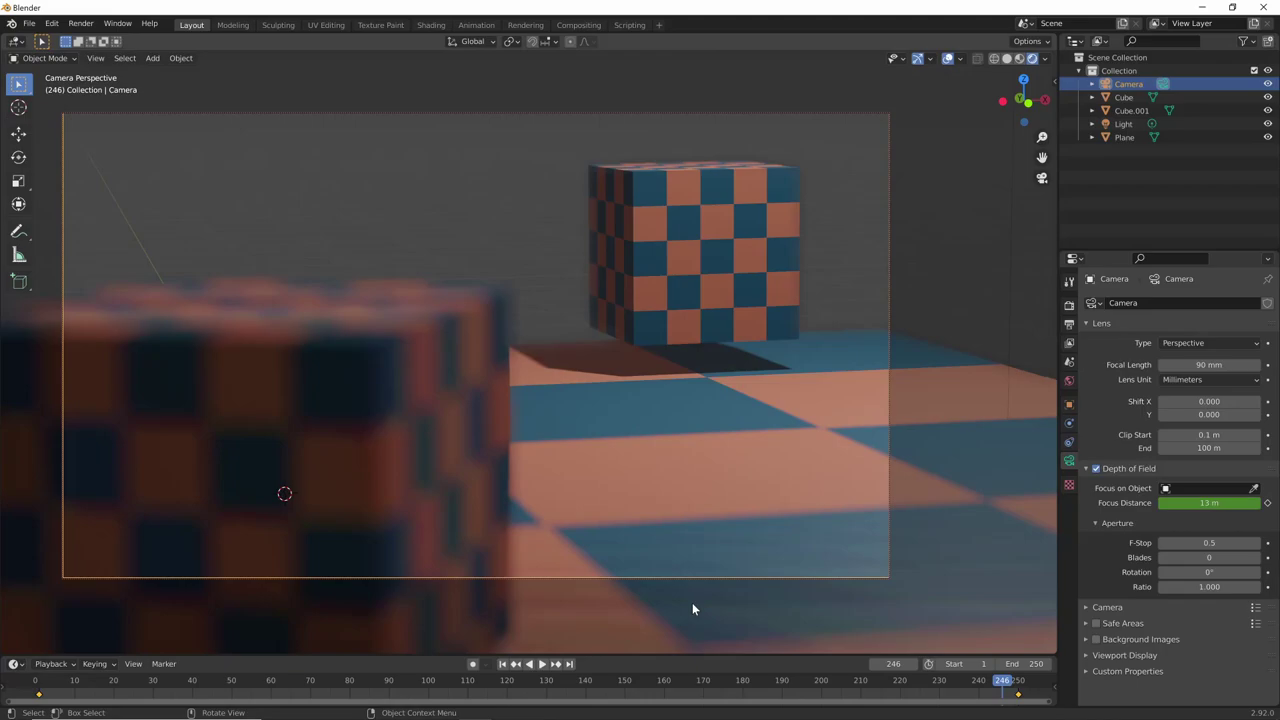
key("space")
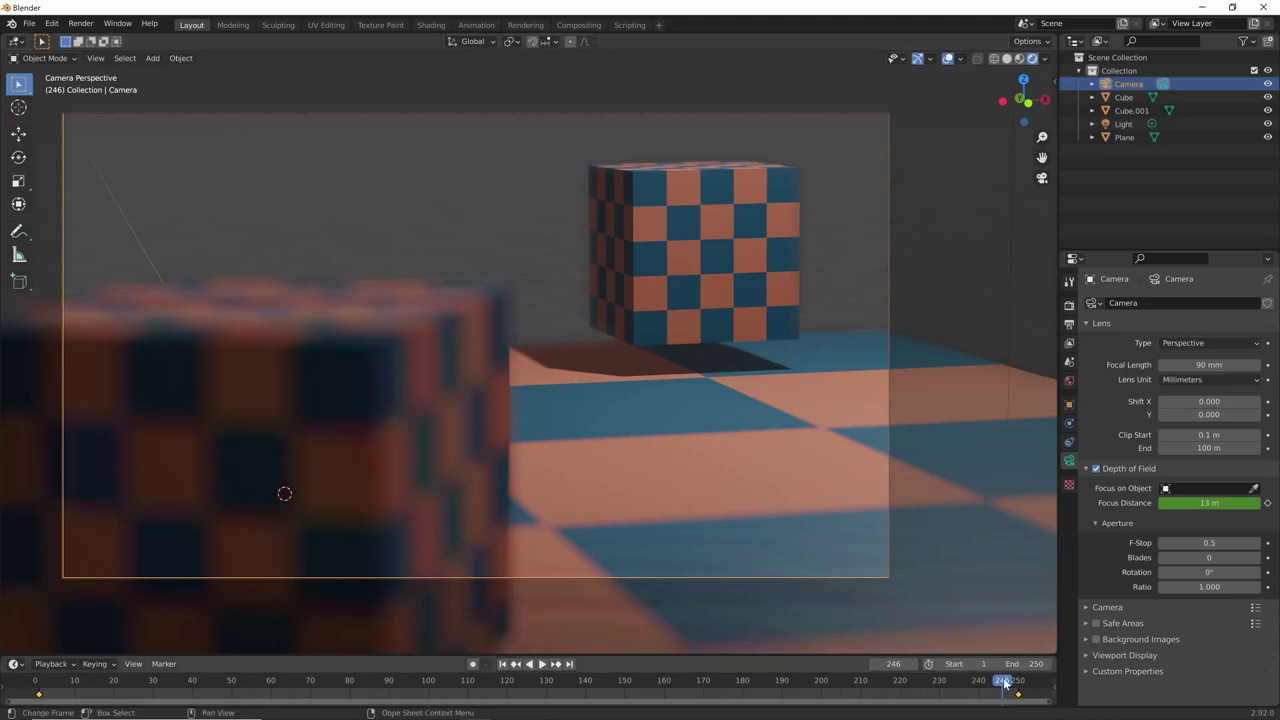
left_click_drag(1003, 685, 184, 690)
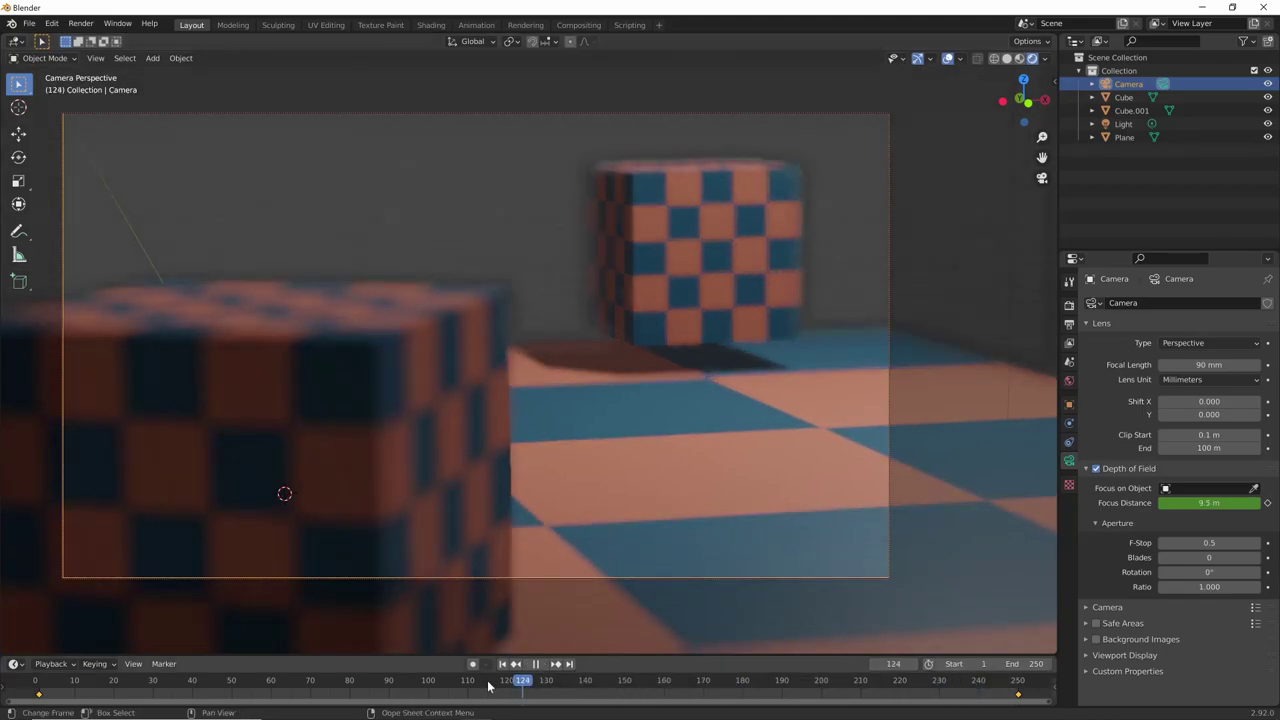
key("space")
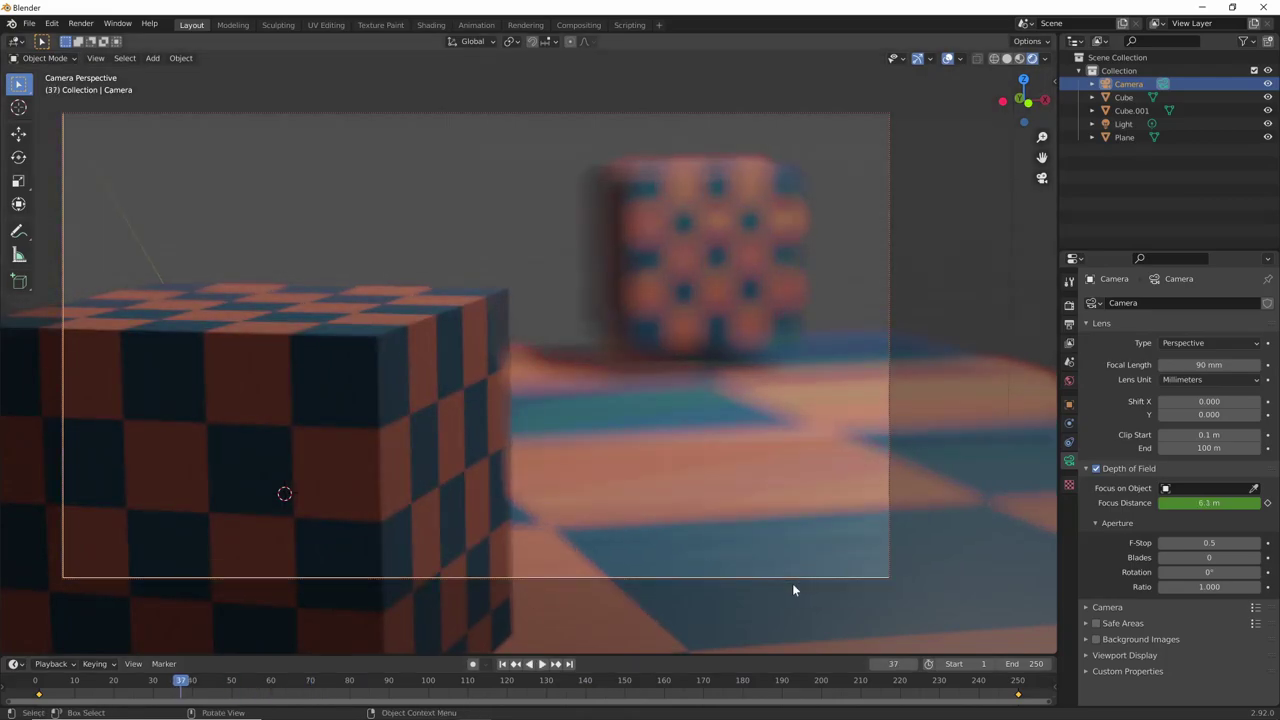
mouse_move(792, 589)
middle_mouse_down()
mouse_move(734, 503)
mouse_move(751, 549)
mouse_move(827, 531)
mouse_move(720, 534)
mouse_move(714, 563)
mouse_move(785, 467)
mouse_move(727, 519)
mouse_move(724, 497)
mouse_move(750, 499)
mouse_move(735, 518)
mouse_move(543, 510)
middle_mouse_up()
- Add a surface-placed GPencil object and draw green and blue Marker Chisel strokes over the near cube
left_click(455, 41)
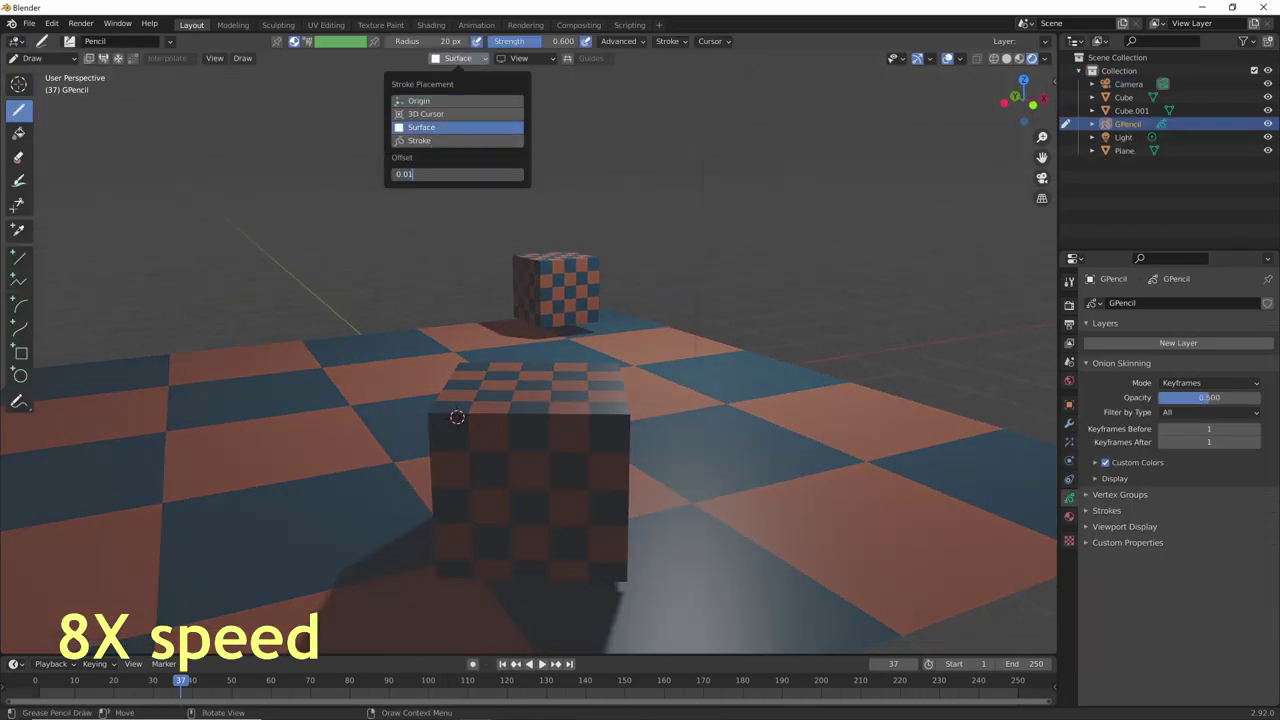
left_click(450, 130)
left_click(95, 41)
left_click(302, 80)
middle_click_drag(452, 410, 470, 440)
left_click_drag(500, 460, 550, 550)
mouse_move(550, 550)
middle_mouse_down()
mouse_move(517, 404)
mouse_move(551, 543)
mouse_move(737, 443)
middle_mouse_up()
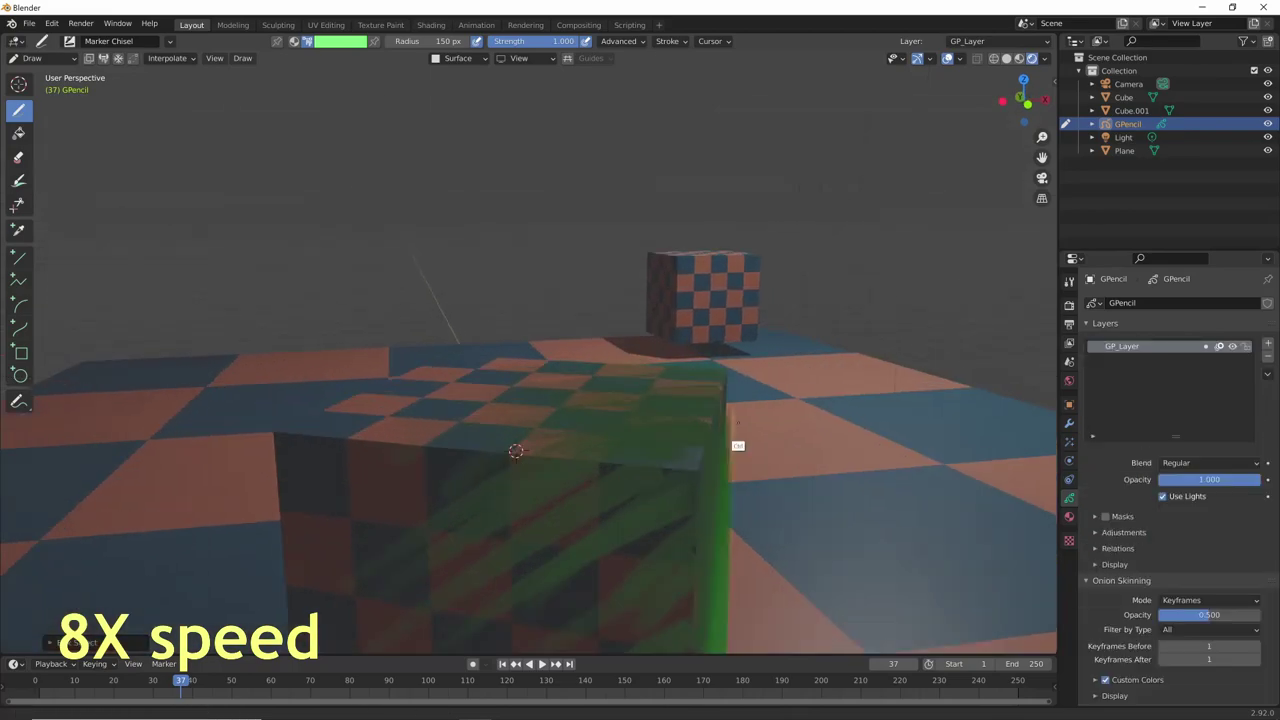
left_click(340, 41)
left_click(347, 80)
mouse_move(480, 350)
middle_mouse_down()
mouse_move(523, 409)
mouse_move(560, 420)
mouse_move(508, 380)
middle_mouse_up()
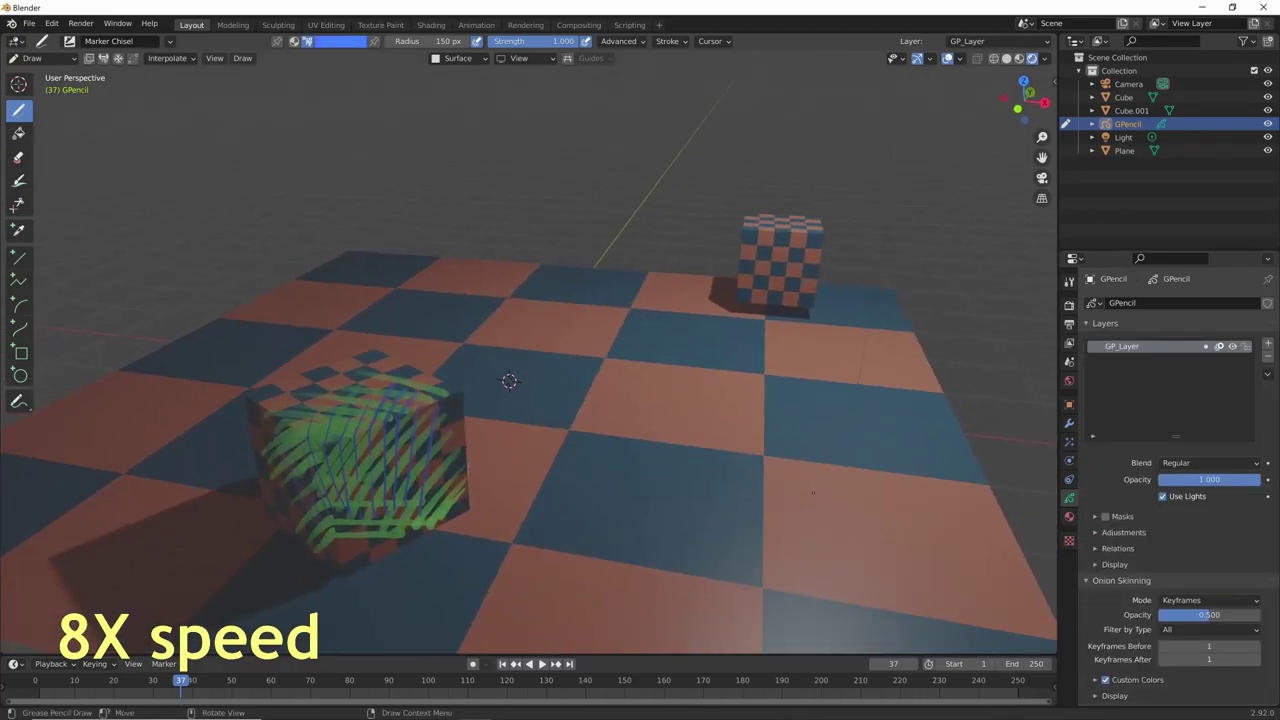
- Add a second GPencil object and draw red and cyan strokes over the far cube and plane
key("ctrl+Tab")
key("shift+a")
left_click(785, 488)
mouse_move(785, 488)
middle_mouse_down()
mouse_move(581, 295)
mouse_move(500, 300)
mouse_move(500, 350)
middle_mouse_up()
left_click(458, 58)
left_click(457, 126)
mouse_move(389, 400)
middle_mouse_down()
mouse_move(470, 430)
mouse_move(400, 470)
middle_mouse_up()
left_click_drag(560, 420, 646, 477)
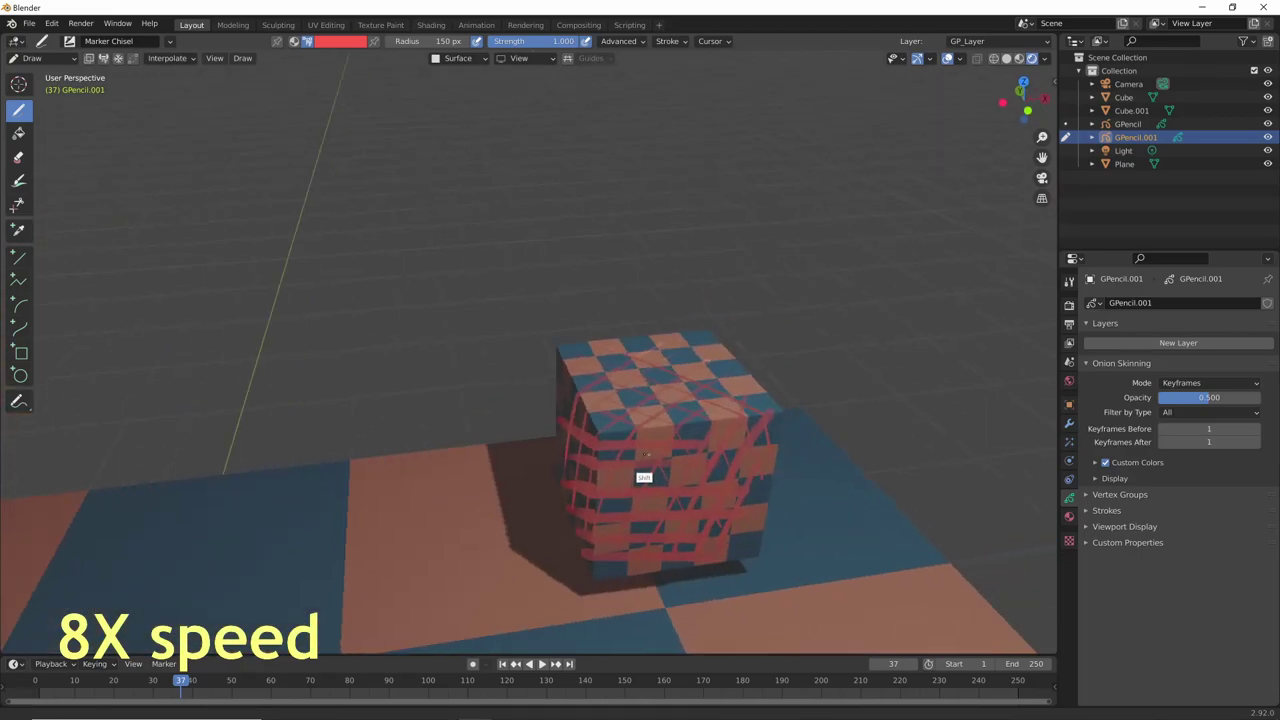
left_click(340, 41)
left_click(360, 80)
middle_click_drag(600, 450, 712, 474)
left_click_drag(710, 474, 620, 500)
mouse_move(620, 500)
middle_mouse_down()
mouse_move(560, 420)
mouse_move(620, 480)
middle_mouse_up()
- Add a third GPencil object and draw two dark vertical strokes across the plane
key("ctrl+Tab")
key("shift+a")
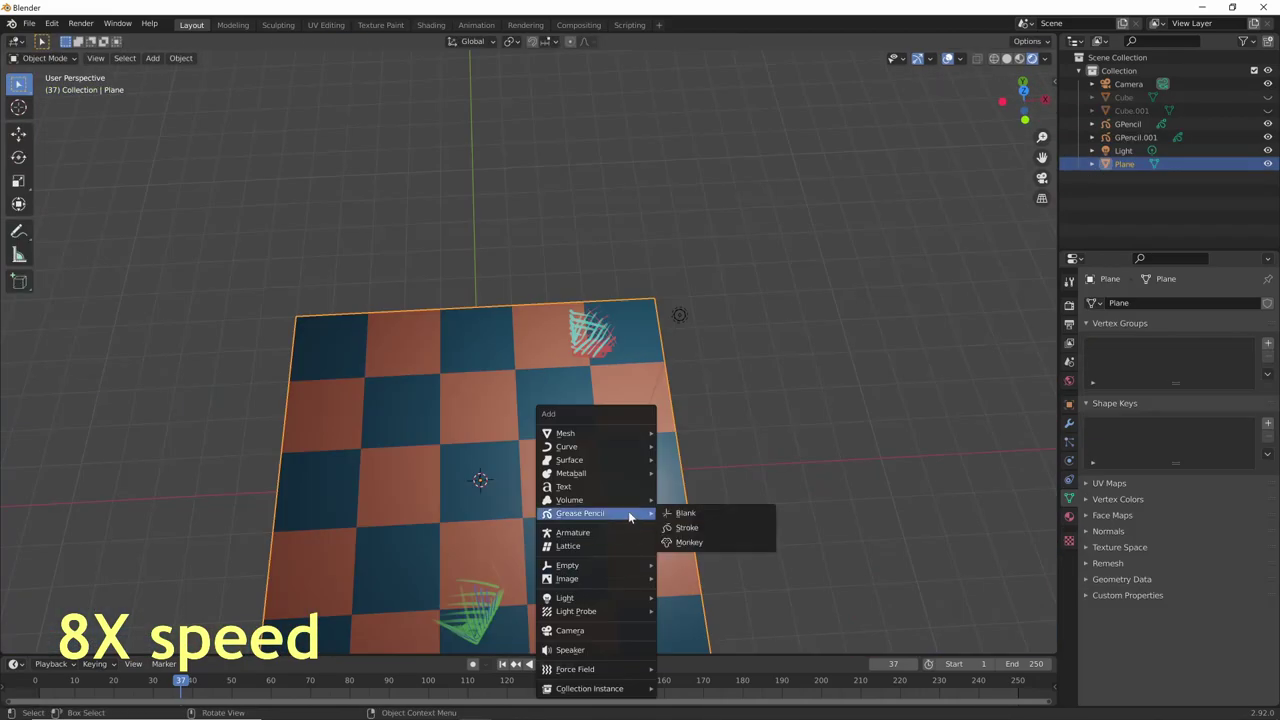
left_click(715, 517)
key("ctrl+Tab")
left_click(455, 58)
left_click(455, 130)
left_click_drag(630, 330, 630, 512)
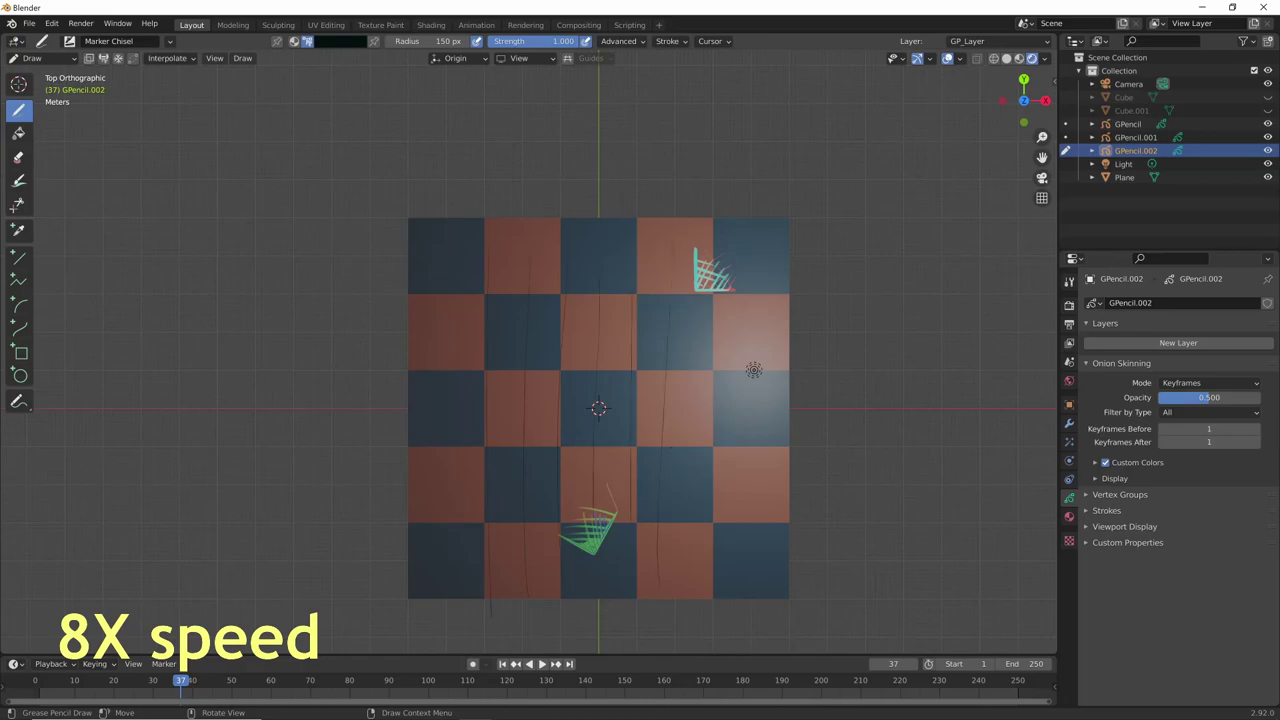
left_click_drag(725, 346, 697, 600)
mouse_move(600, 400)
middle_mouse_down()
mouse_move(600, 300)
mouse_move(500, 250)
middle_mouse_up()
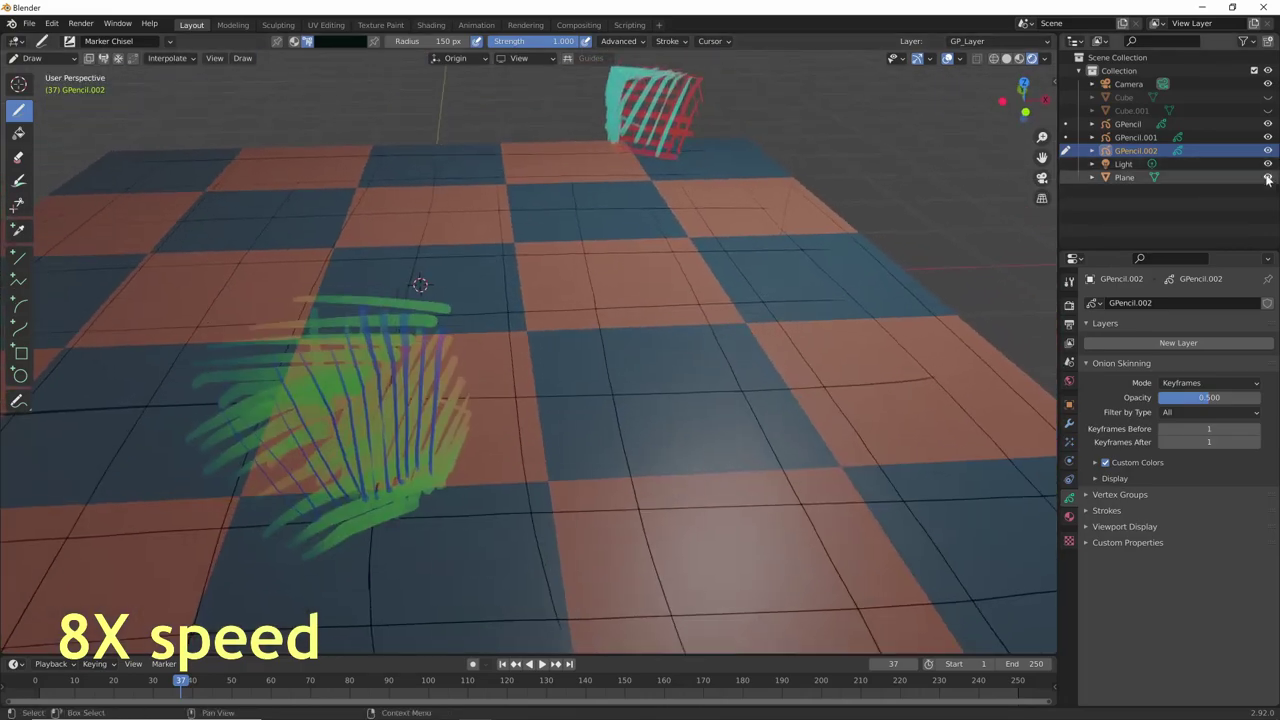
- Hide the checkered plane, select the GPencil drawing in Object Mode, and view through the camera
left_click(1267, 177)
left_click(1069, 381)
left_click(1128, 123)
left_click(1069, 497)
key("ctrl+Tab")
key("KP_0")
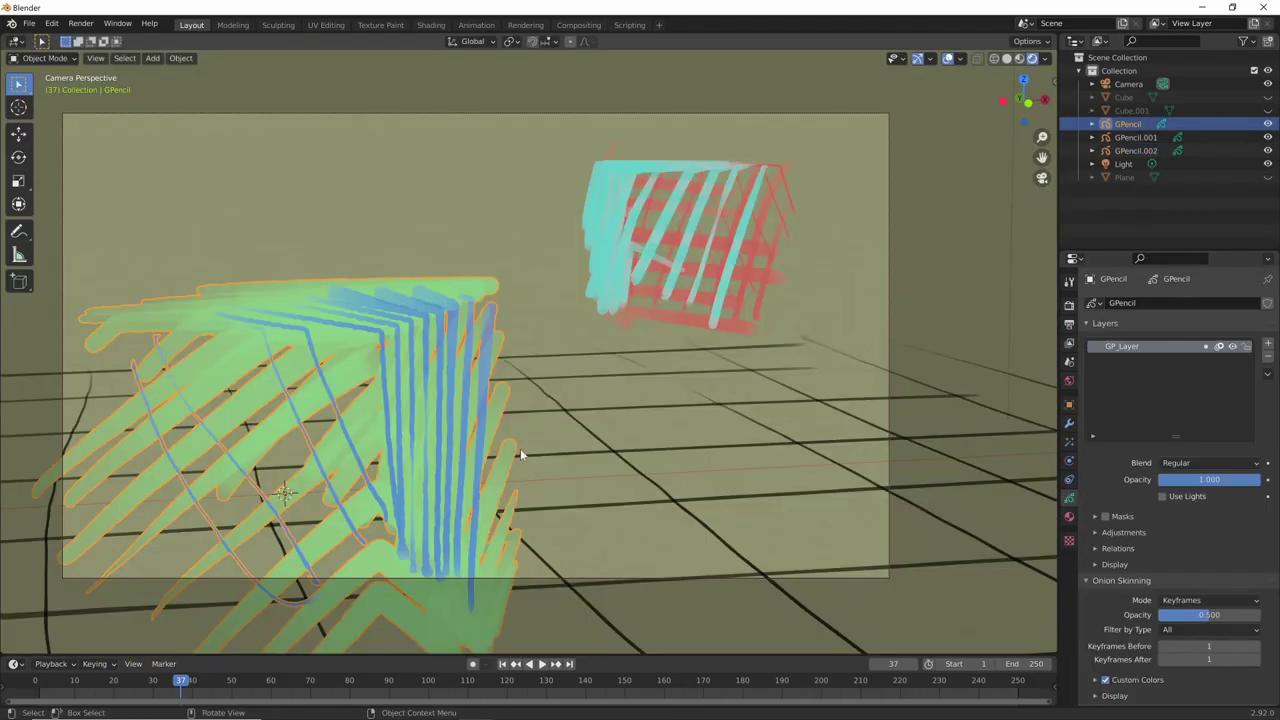
left_click(522, 222)
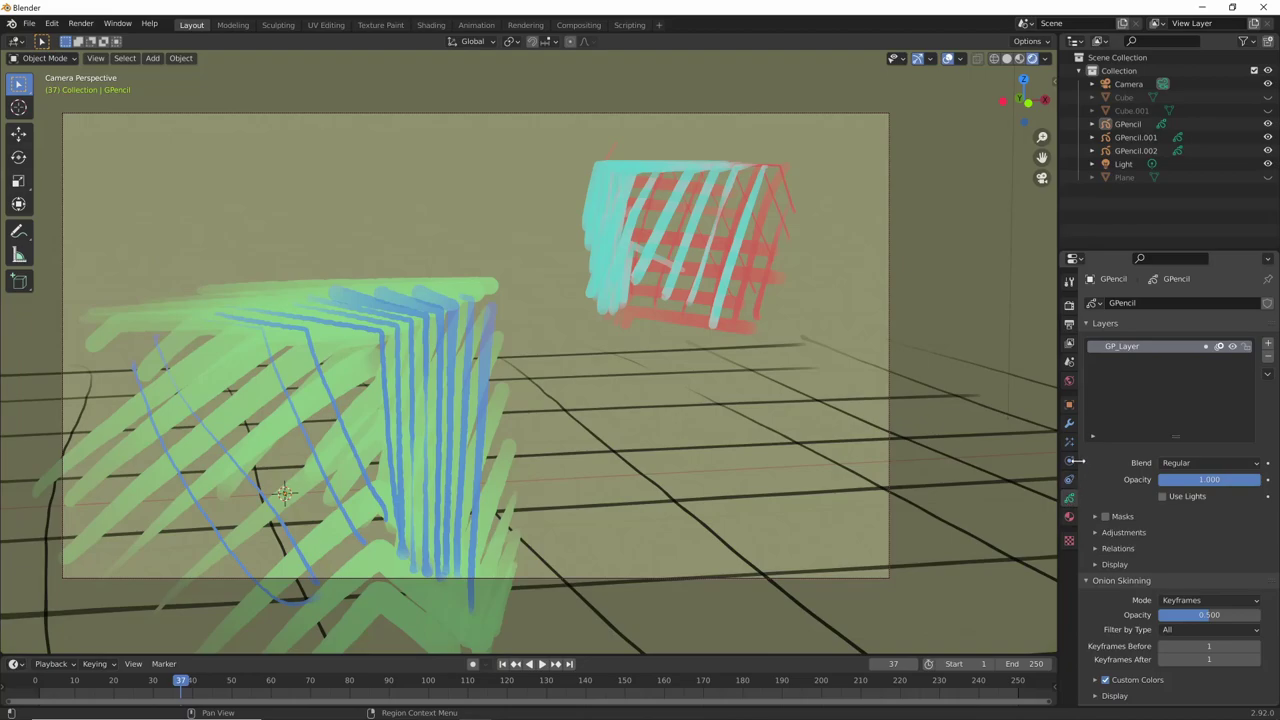
left_click(1128, 85)
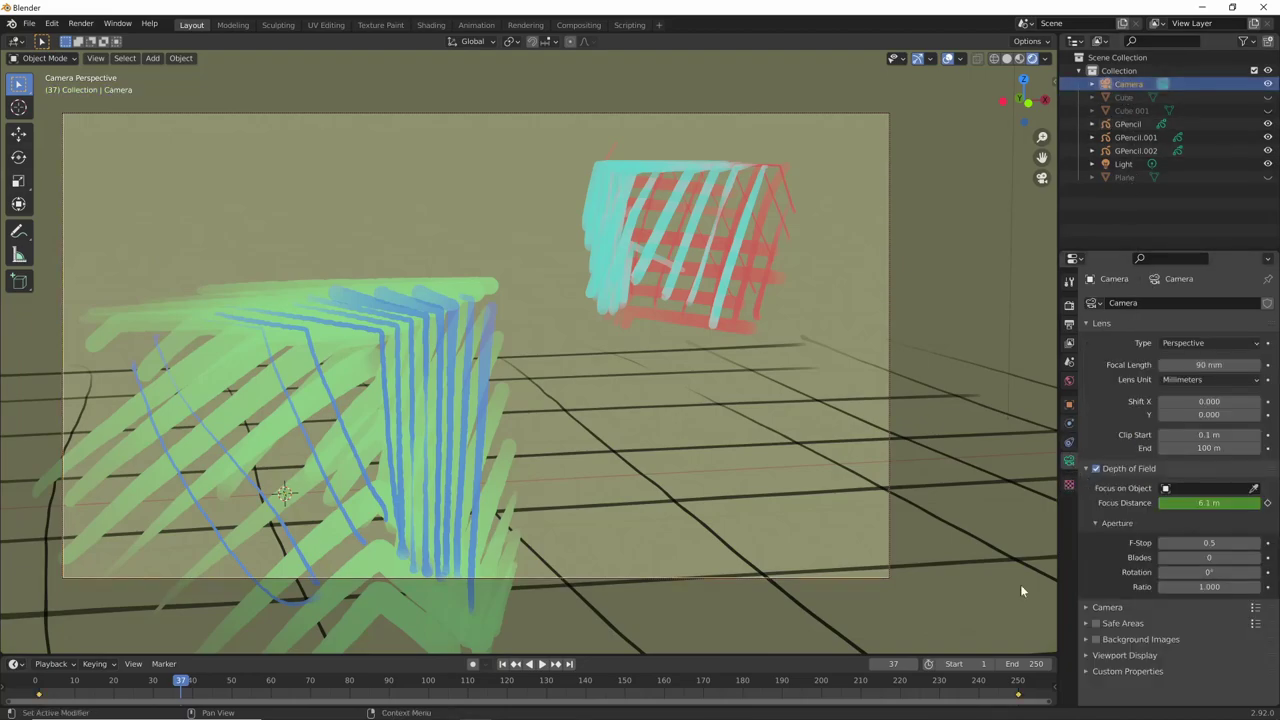
left_click_drag(175, 686, 959, 686)
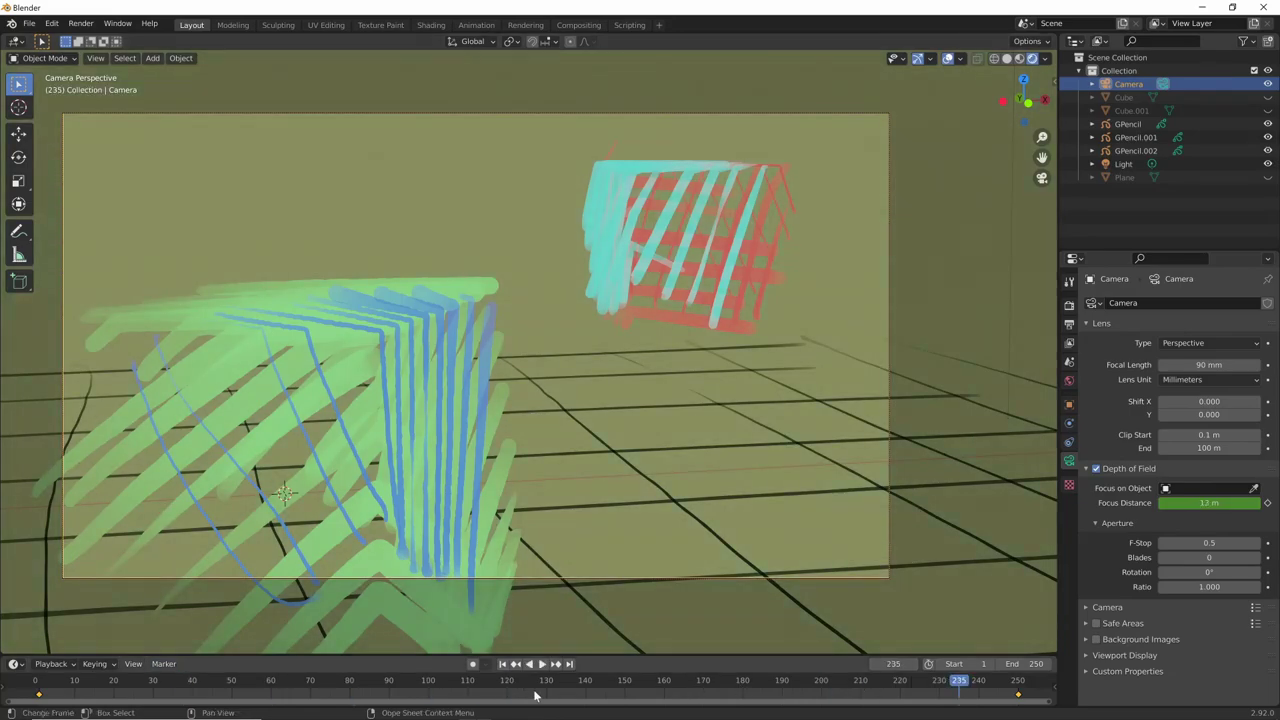
key("space")
key("space")
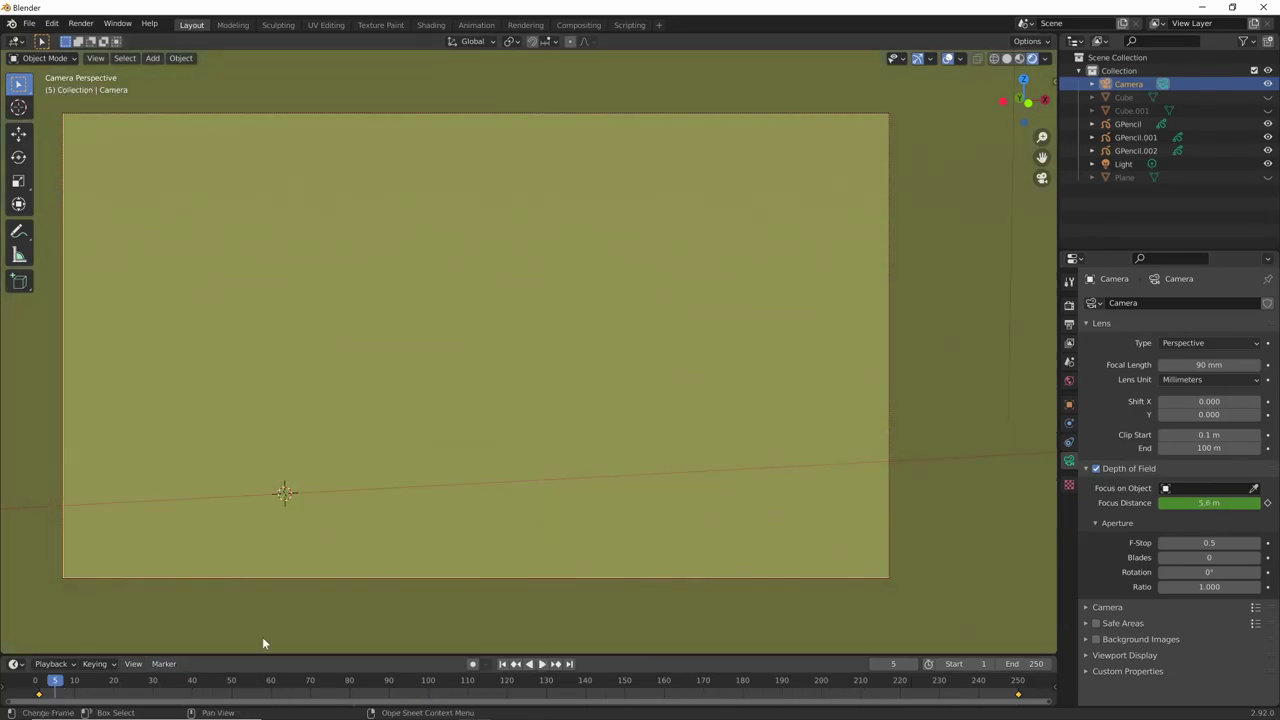
left_click_drag(163, 688, 185, 686)
left_click(490, 386)
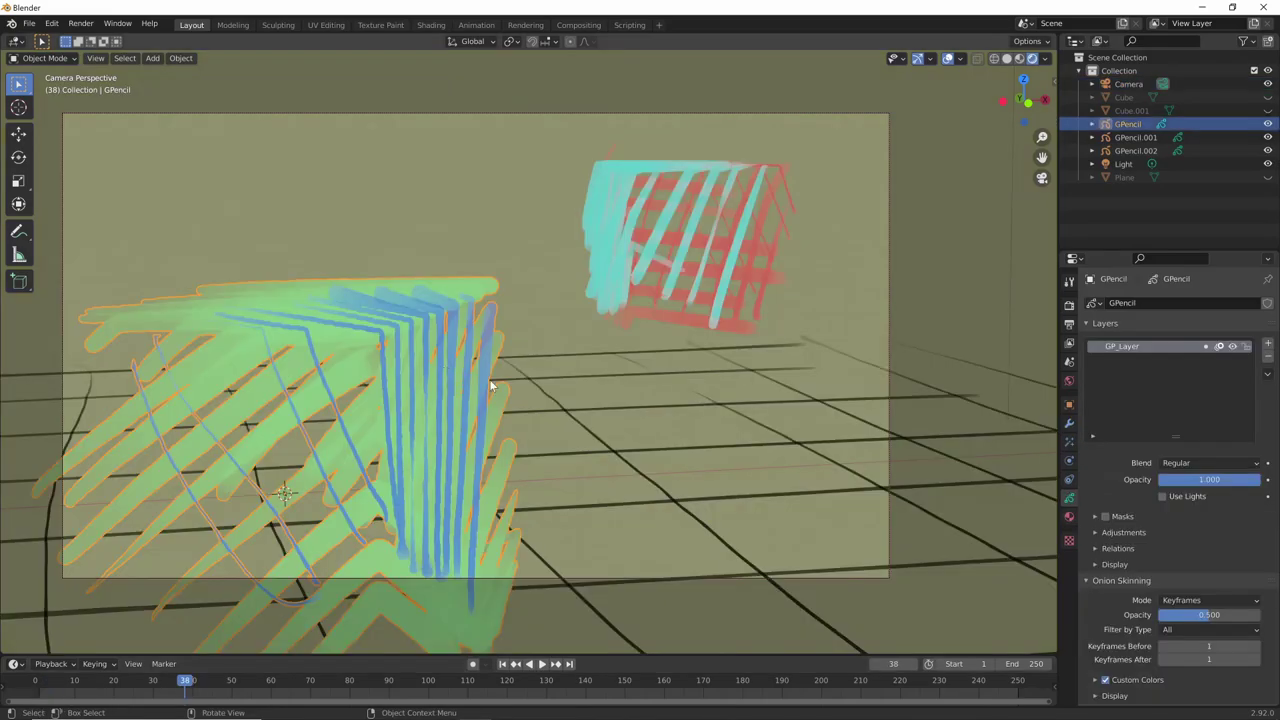
- Add a Blur visual effect (8 samples, size 50) to the GPencil drawing
left_click(1069, 442)
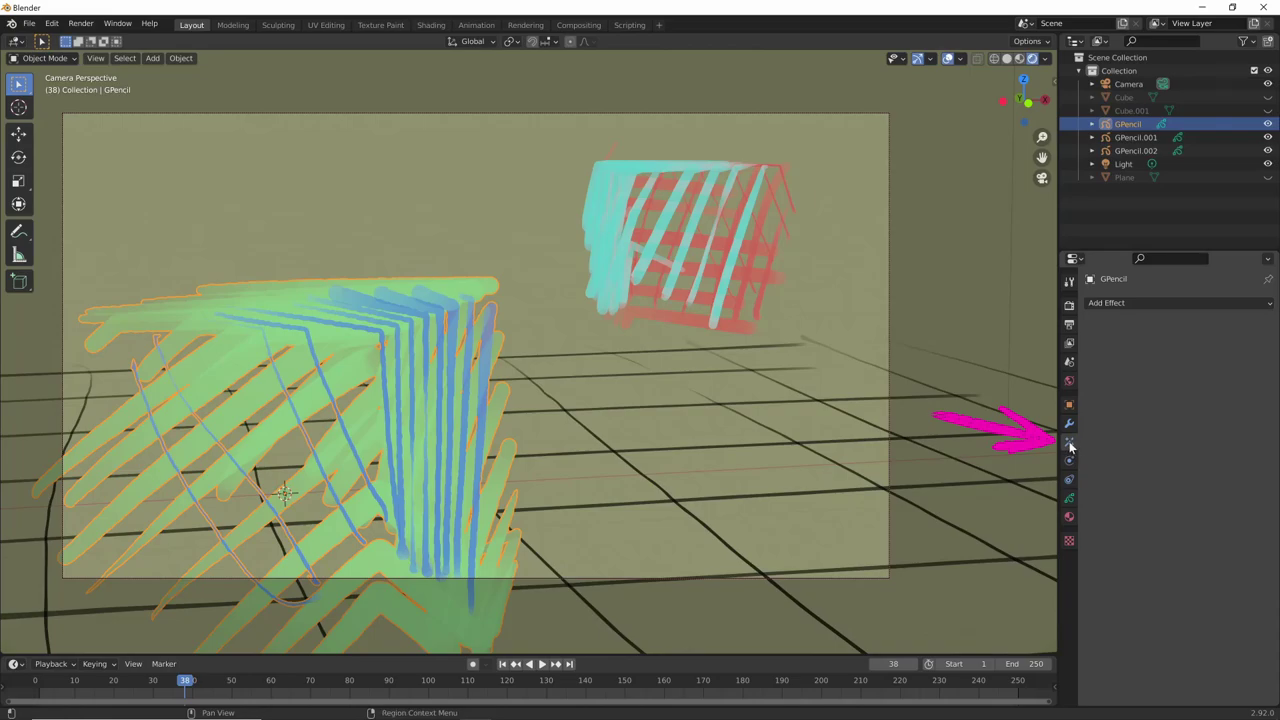
left_click(1136, 304)
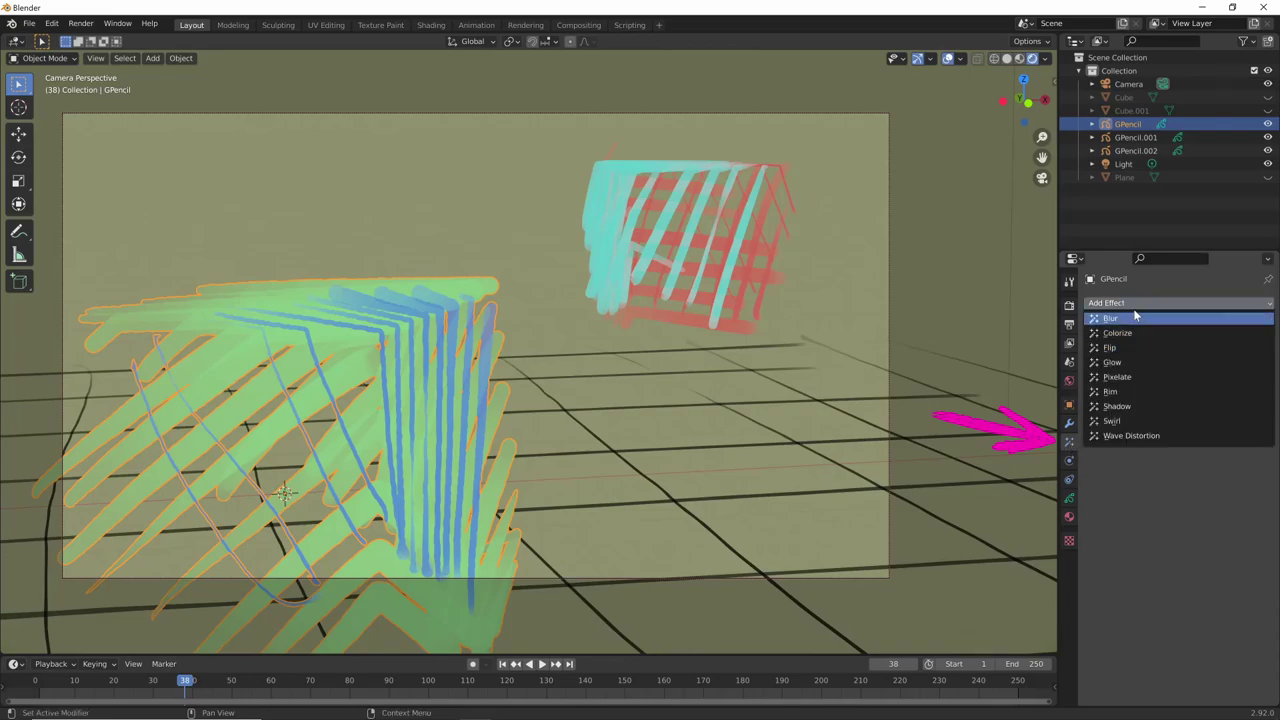
left_click(1137, 318)
- Set the world background colour to grey and reselect the GPencil drawing
left_click(1069, 381)
left_click(1180, 367)
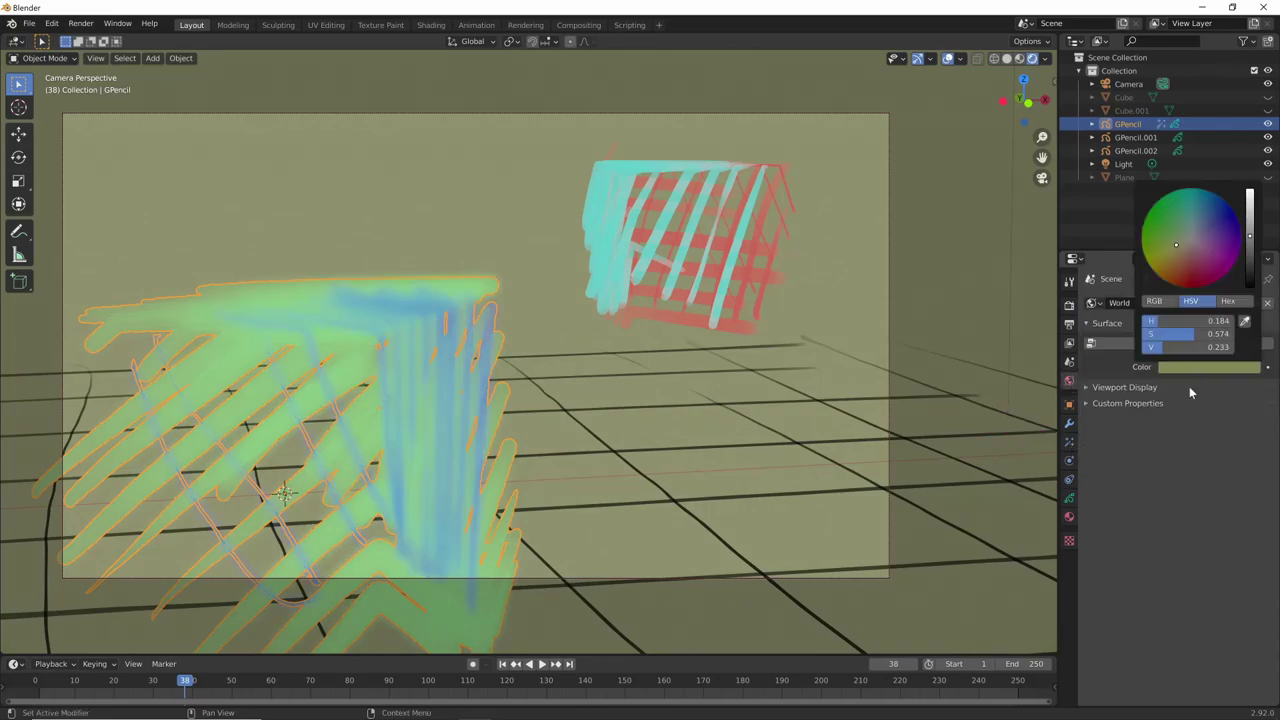
mouse_move(1225, 262)
left_mouse_down()
mouse_move(1218, 280)
mouse_move(1251, 260)
left_mouse_up()
left_click(1069, 442)
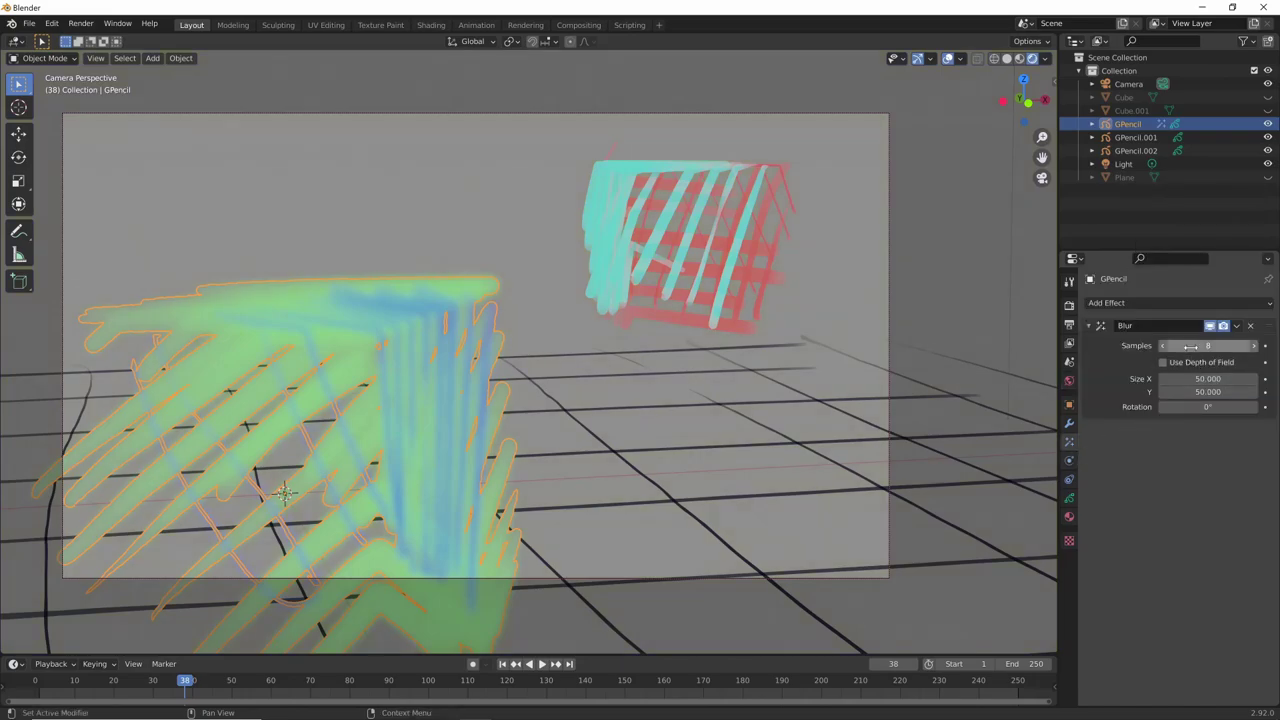
left_click(447, 279)
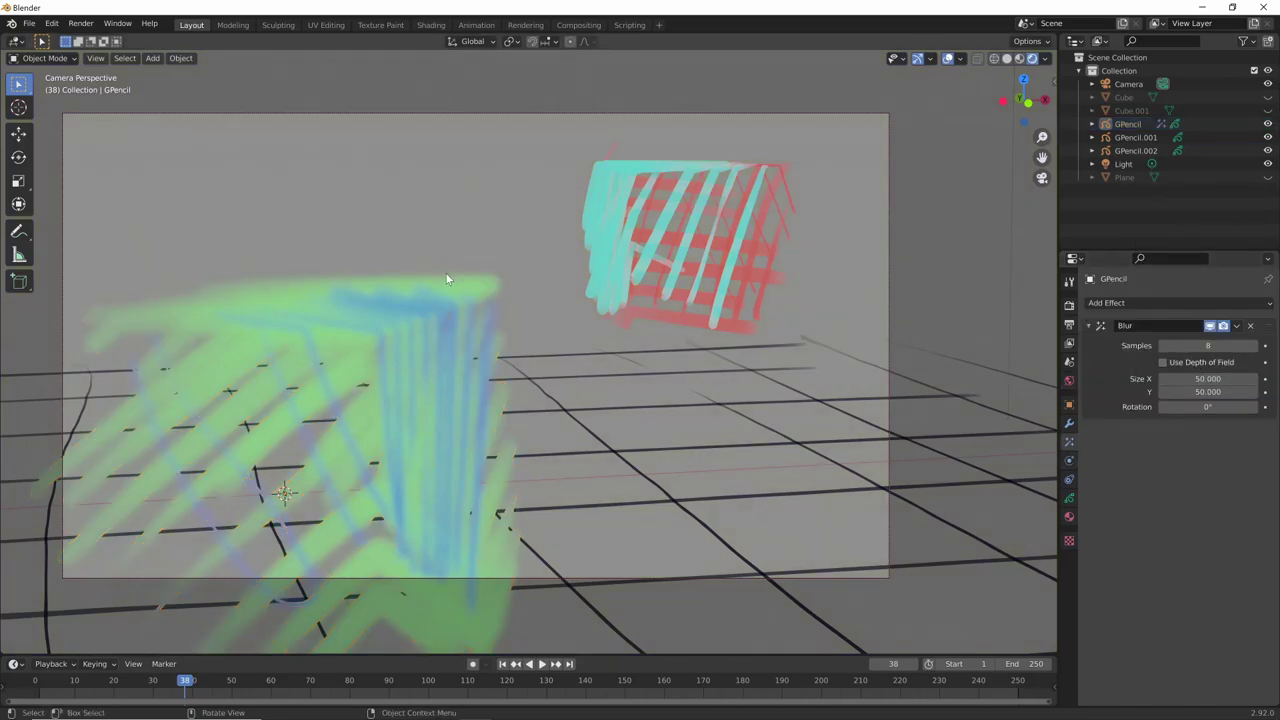
left_click(763, 149)
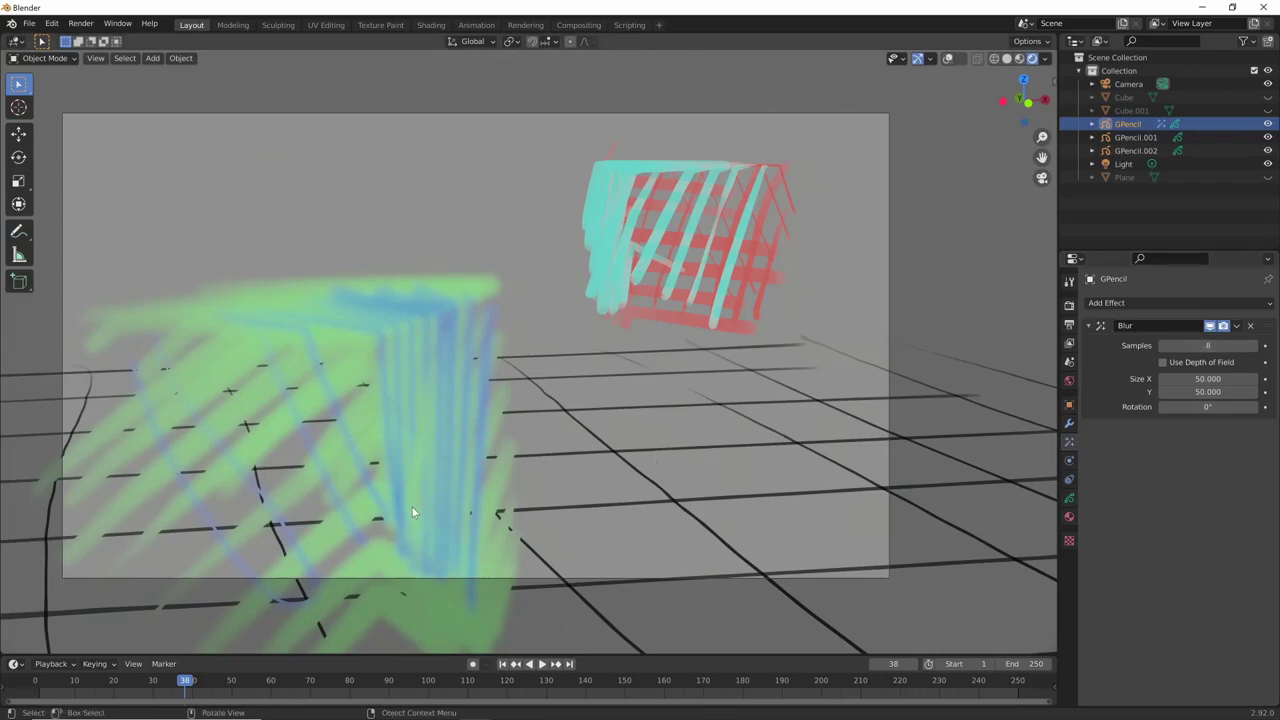
- Try Blur sample counts of 0 and 4, settling back on 2 samples
left_click(1219, 345)
type("2")
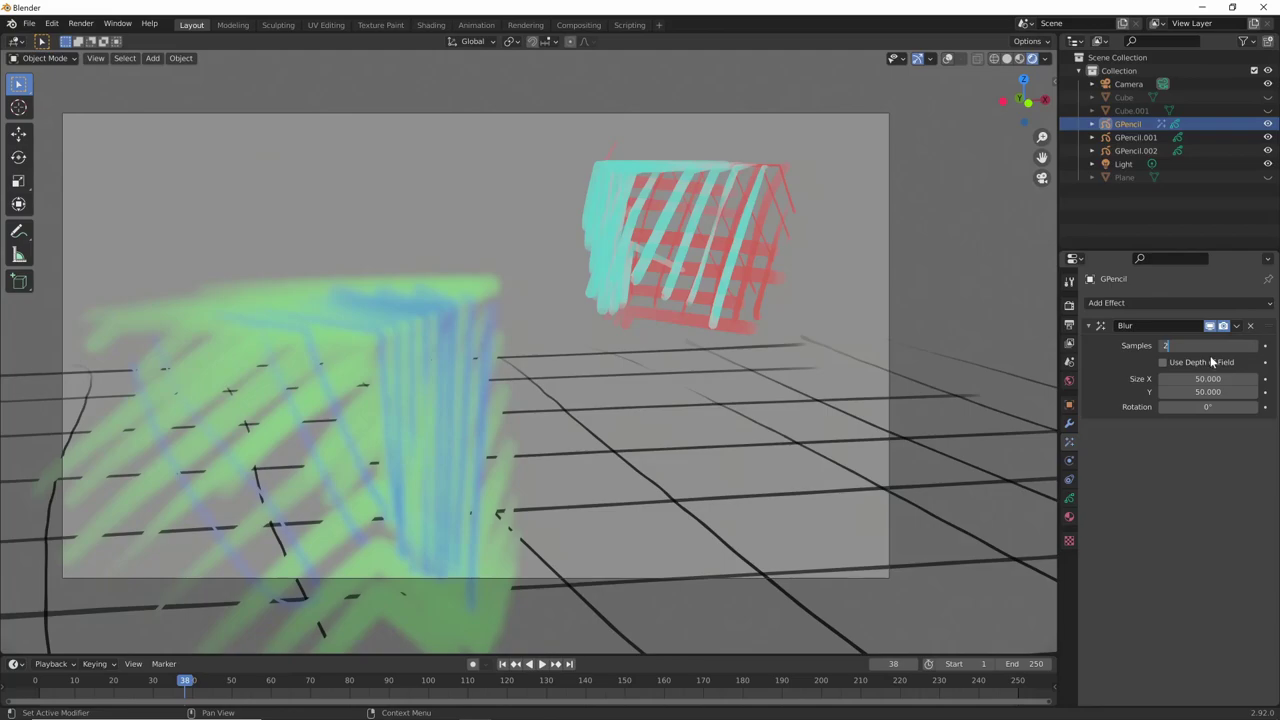
key("Return")
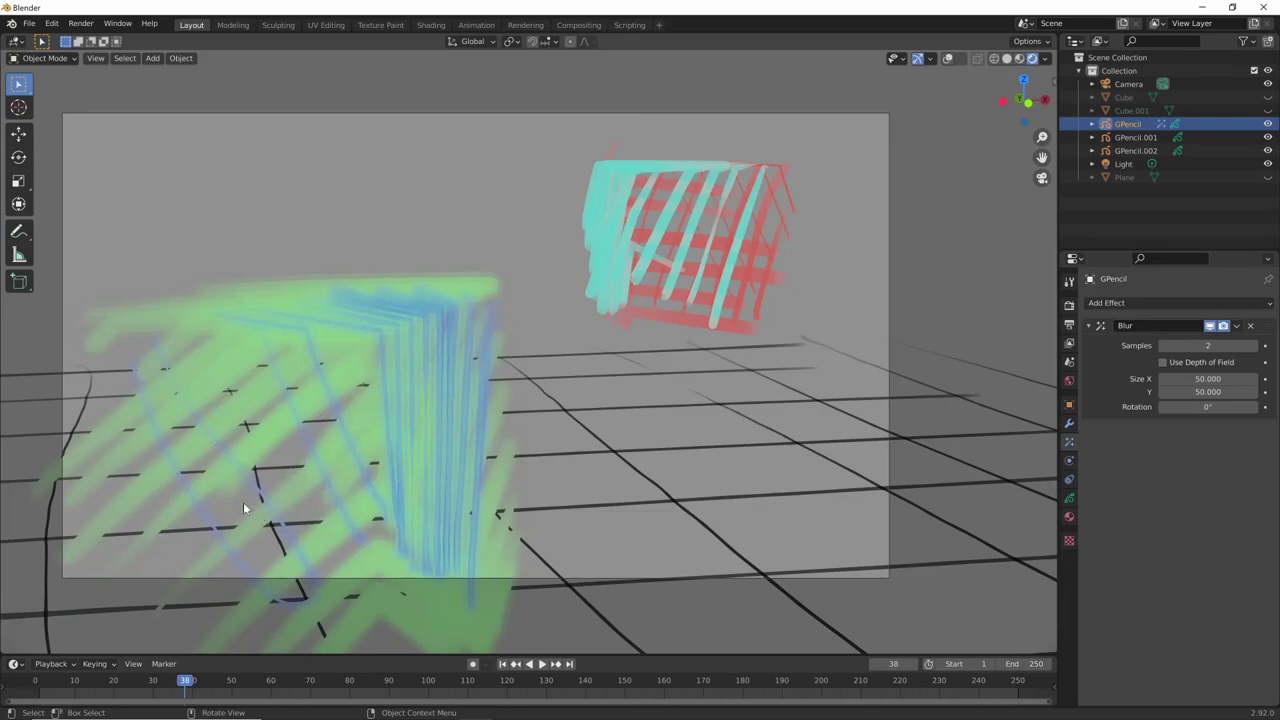
left_click(1162, 345)
left_click(1162, 345)
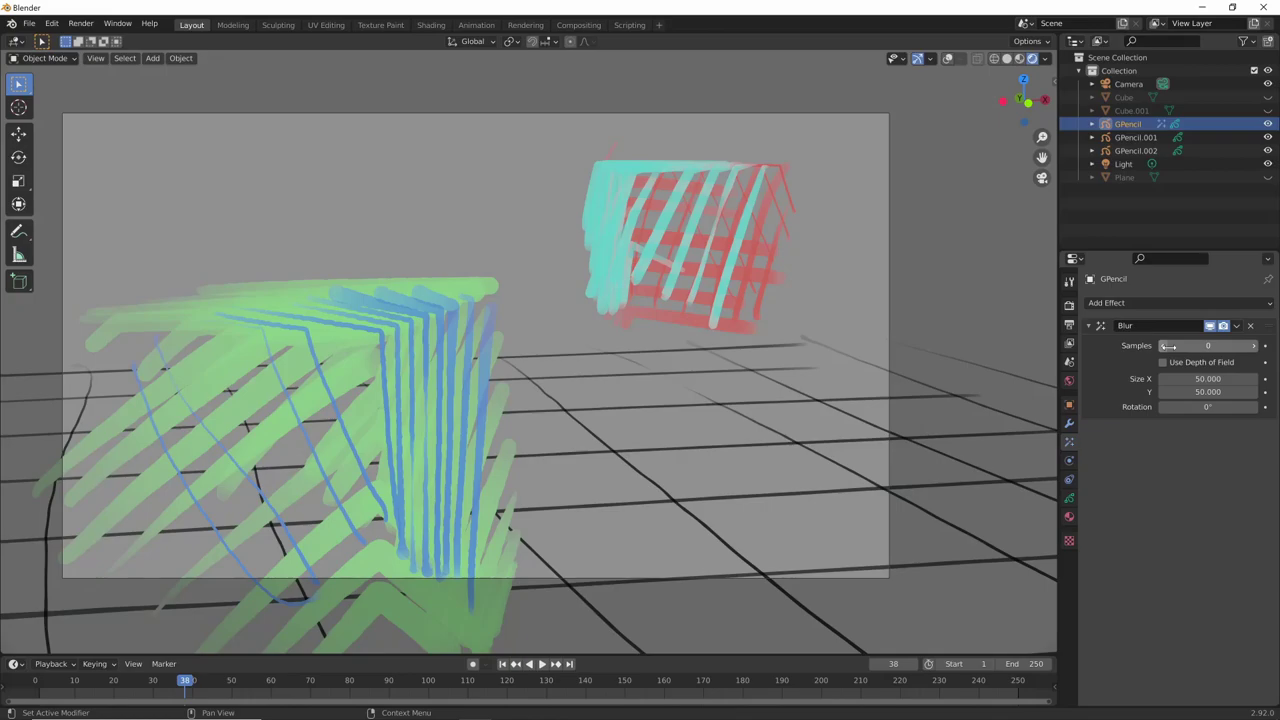
left_click(1252, 346)
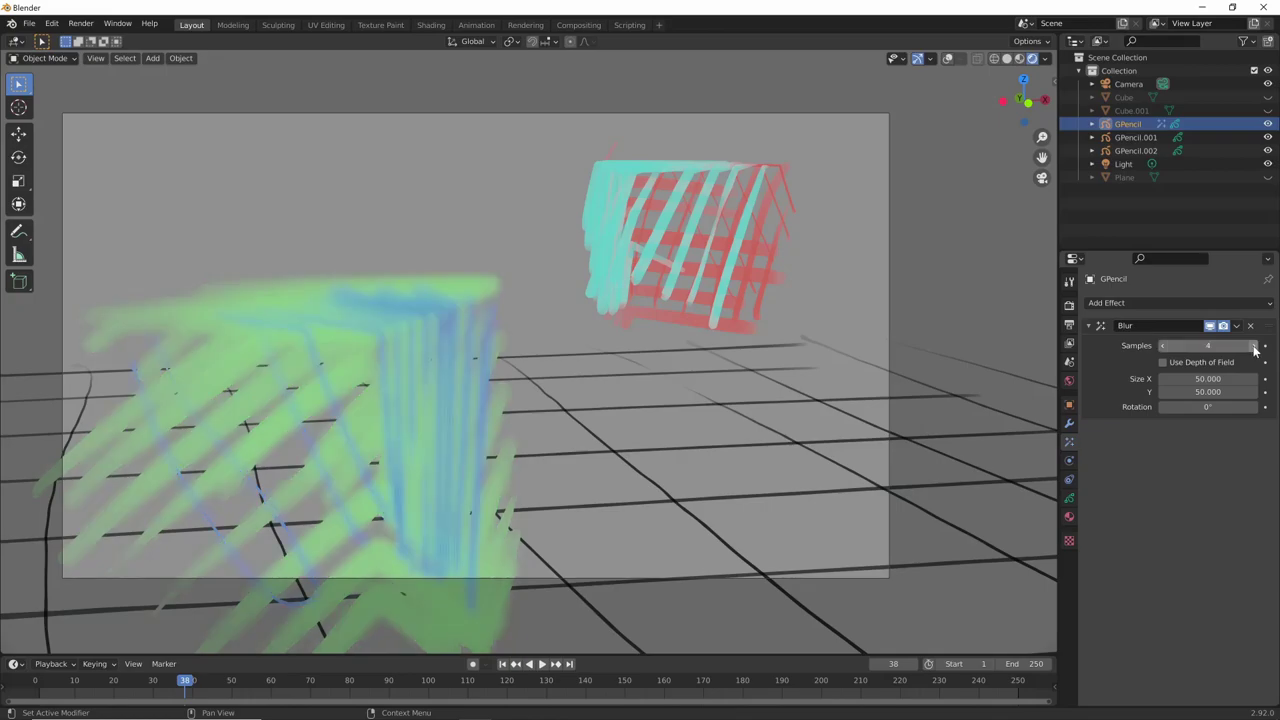
left_click(1162, 346)
- Set the Blur Size X and Size Y both to 100
left_click(1207, 379)
type("1")
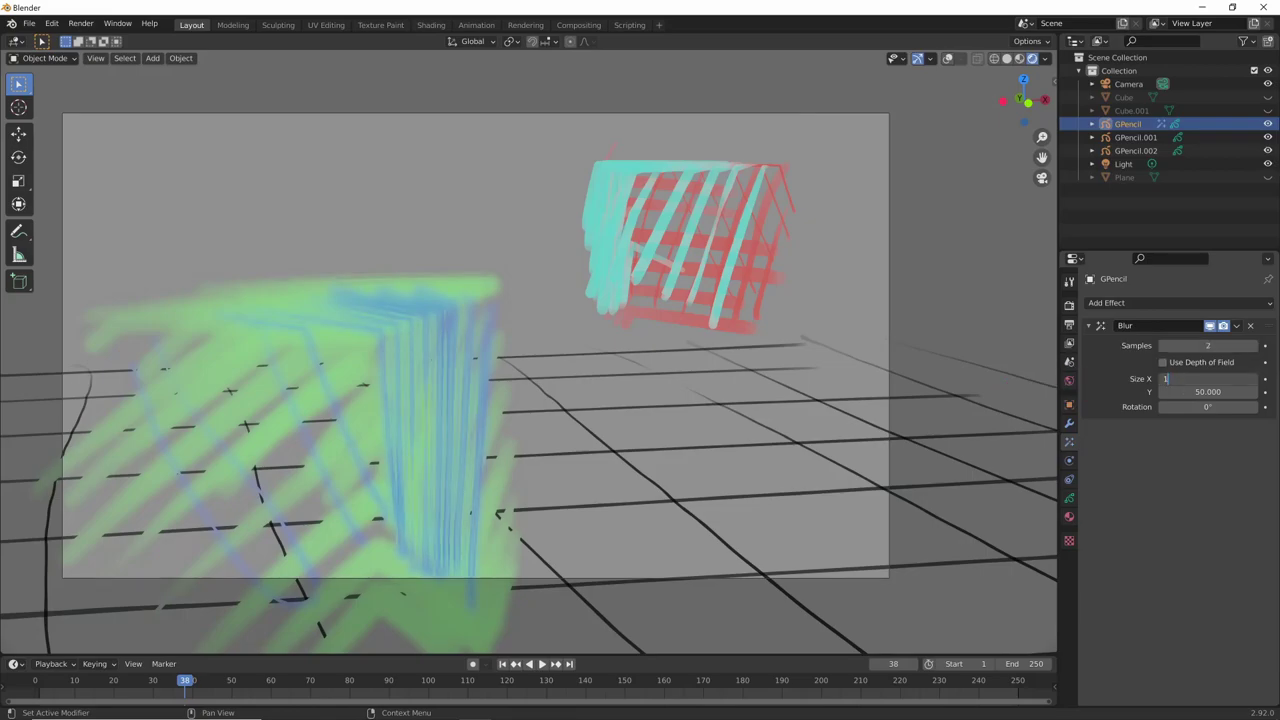
type("00")
key("Return")
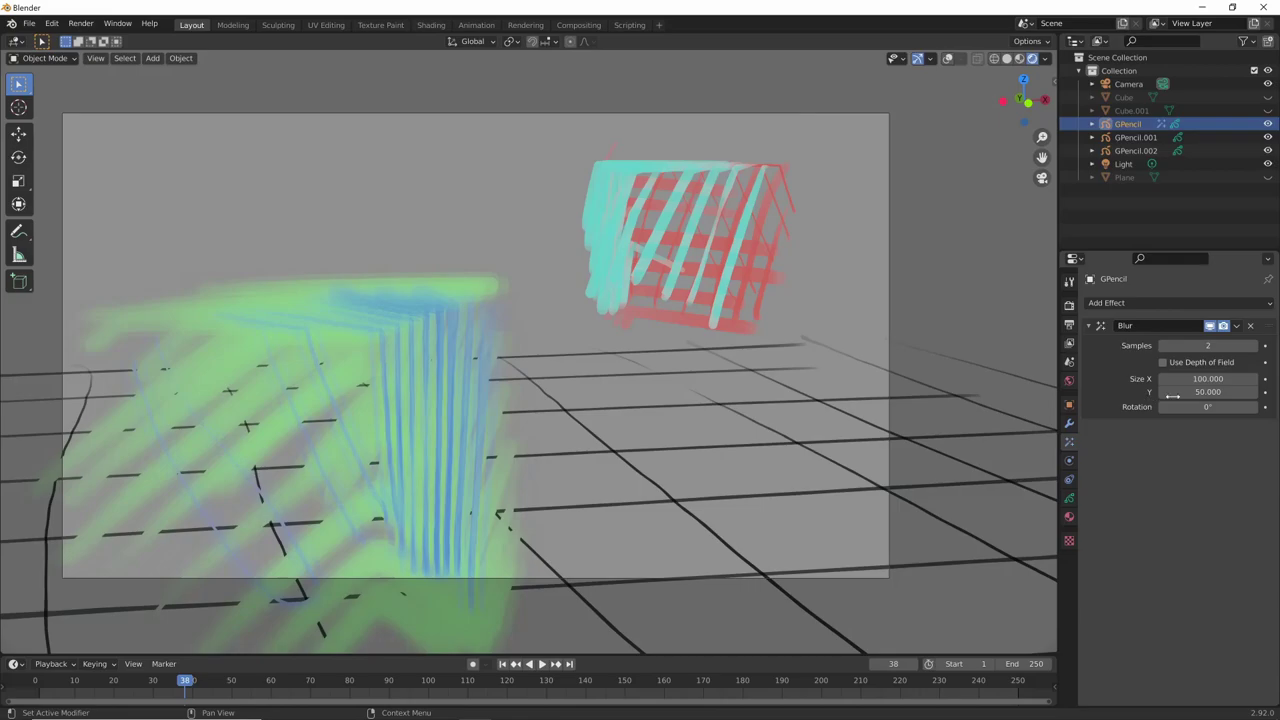
left_click(1173, 396)
type("100")
key("Return")
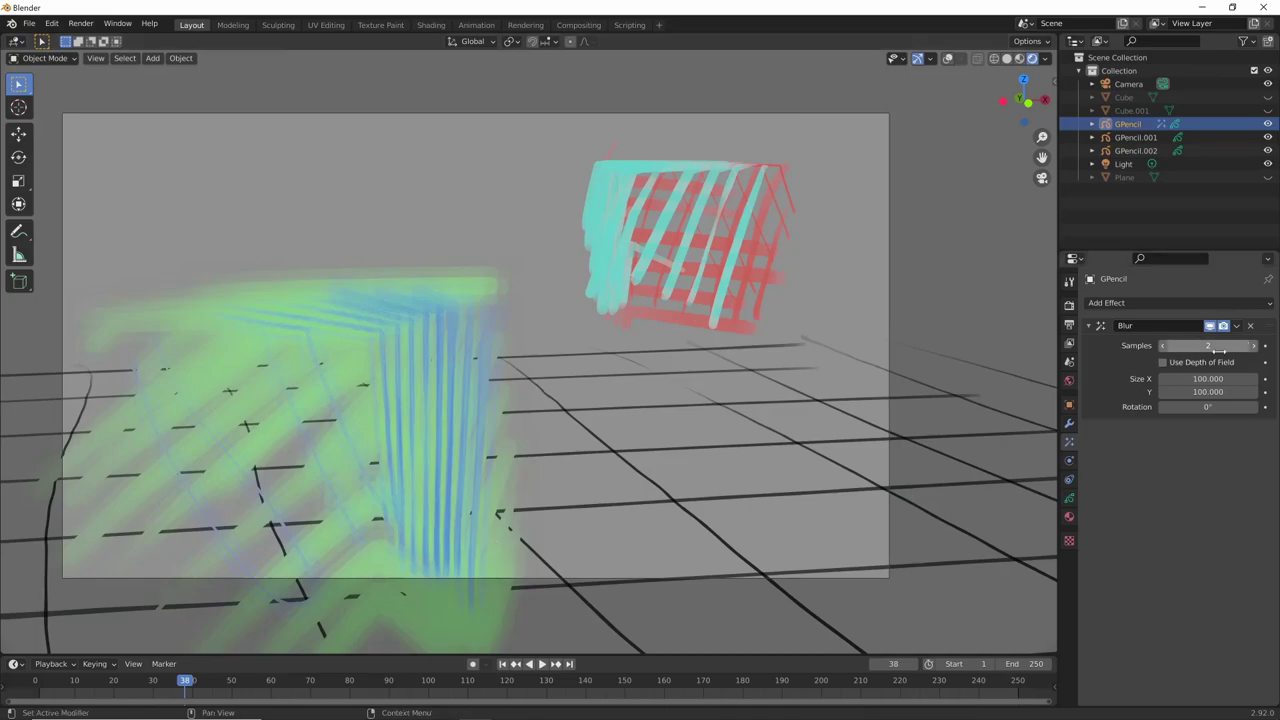
- Raise both sizes to 200, return samples to 2, and set Size Y to 50
left_click(1257, 345)
left_click(1257, 345)
left_click_drag(1180, 378, 1196, 400)
type("200.000")
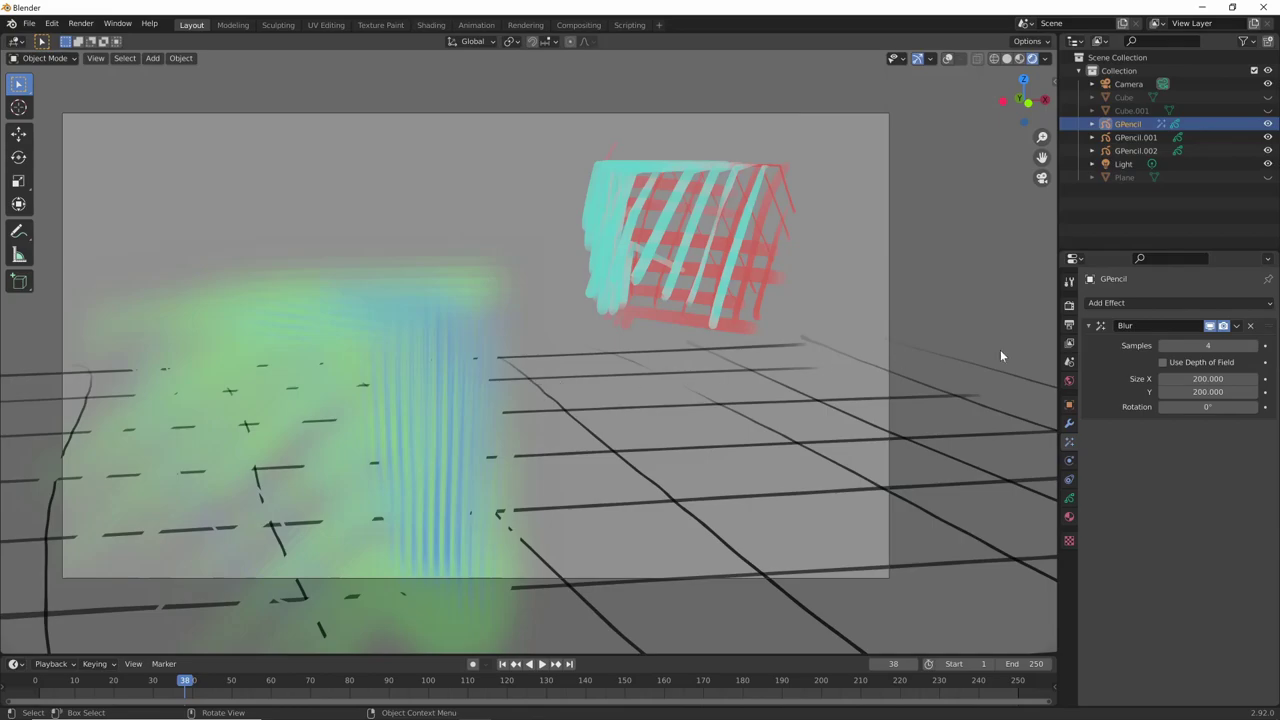
left_click(1162, 346)
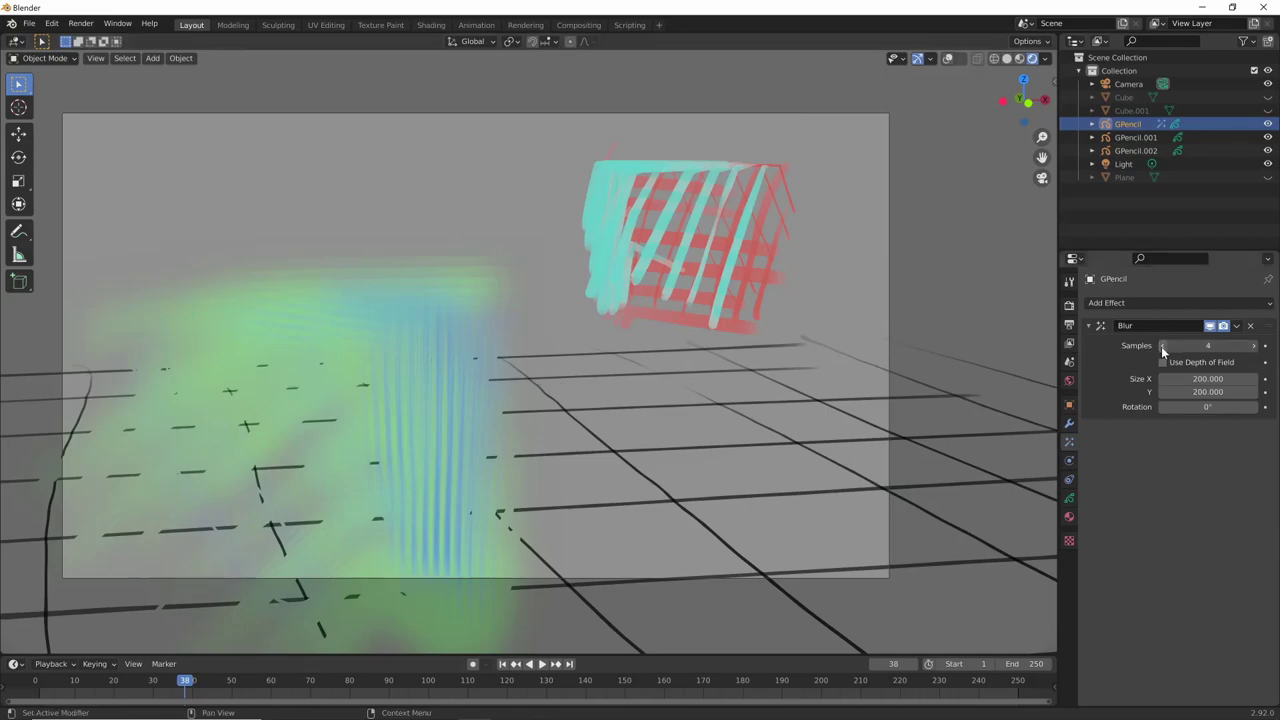
left_click(1161, 346)
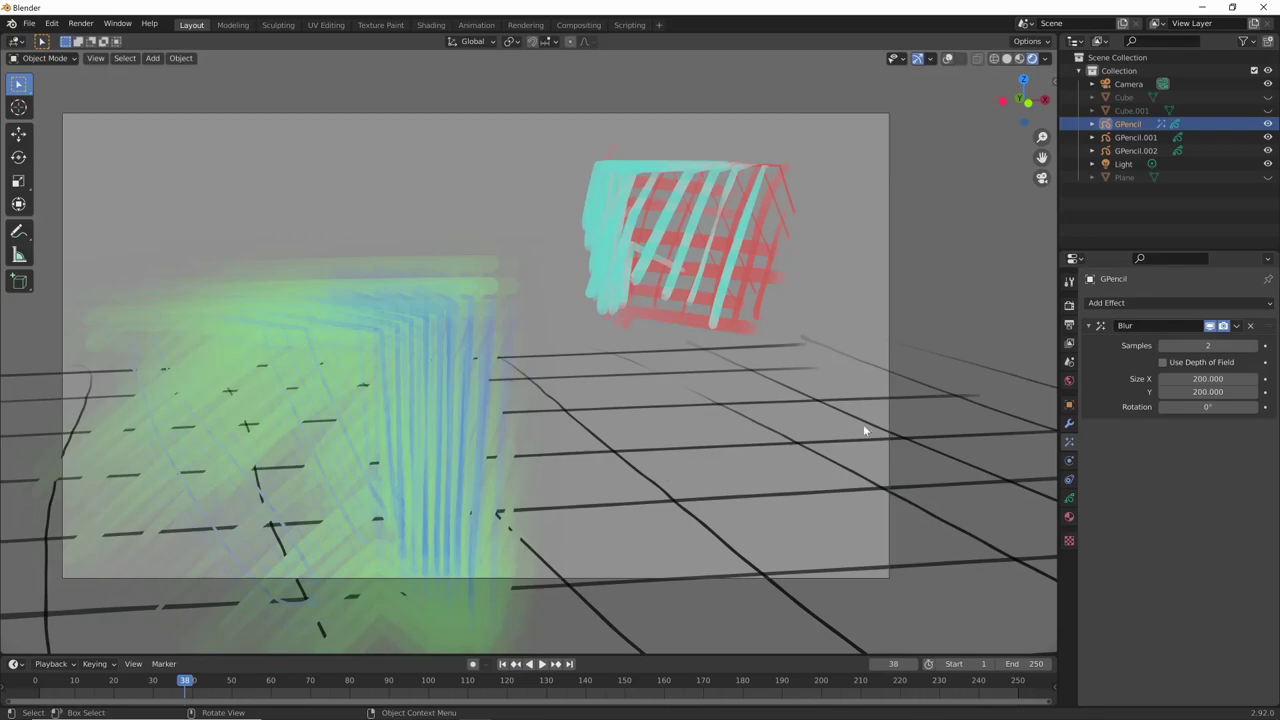
left_click(1205, 391)
type("300")
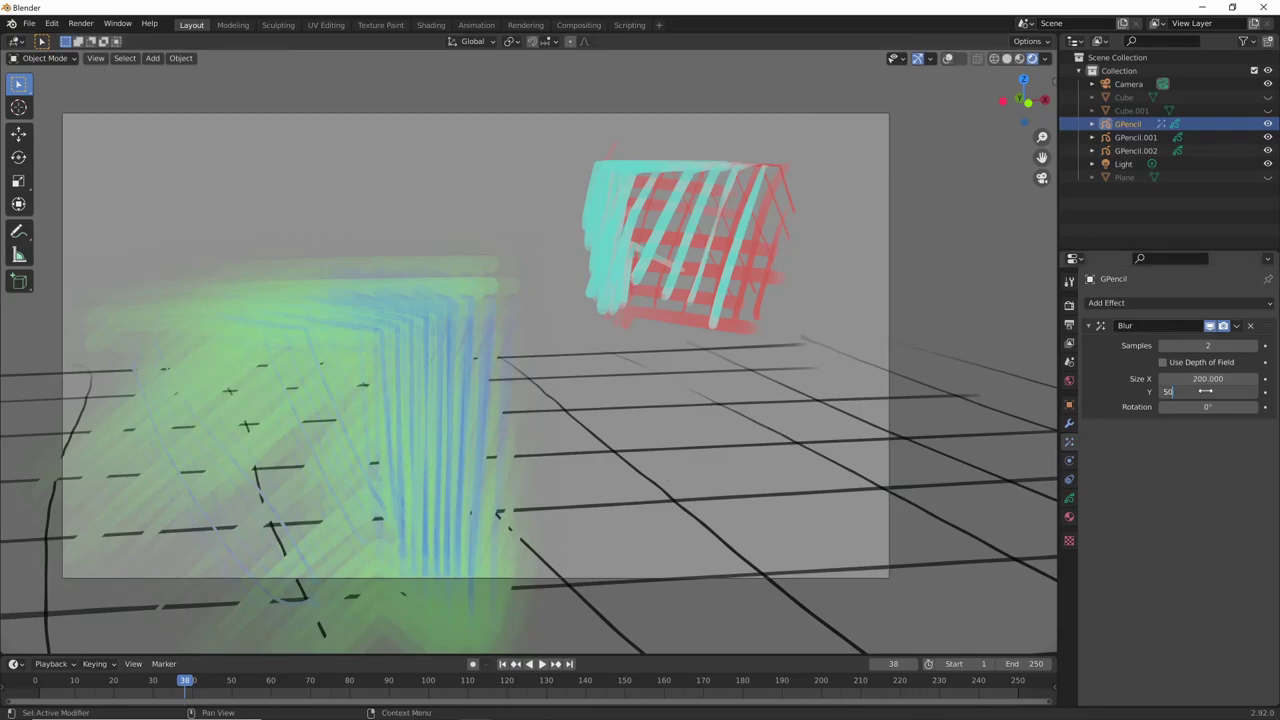
key("Return")
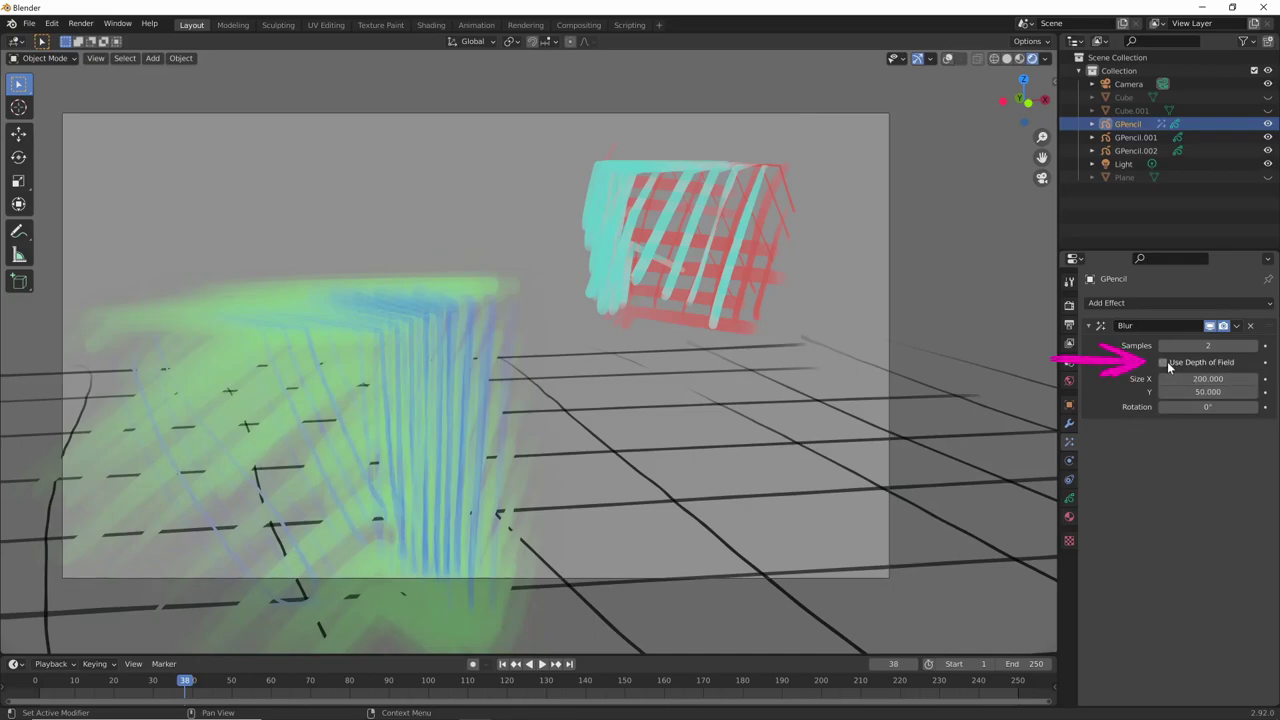
- Enable Use Depth of Field on the Blur effect and view the camera's depth of field settings
left_click(1164, 366)
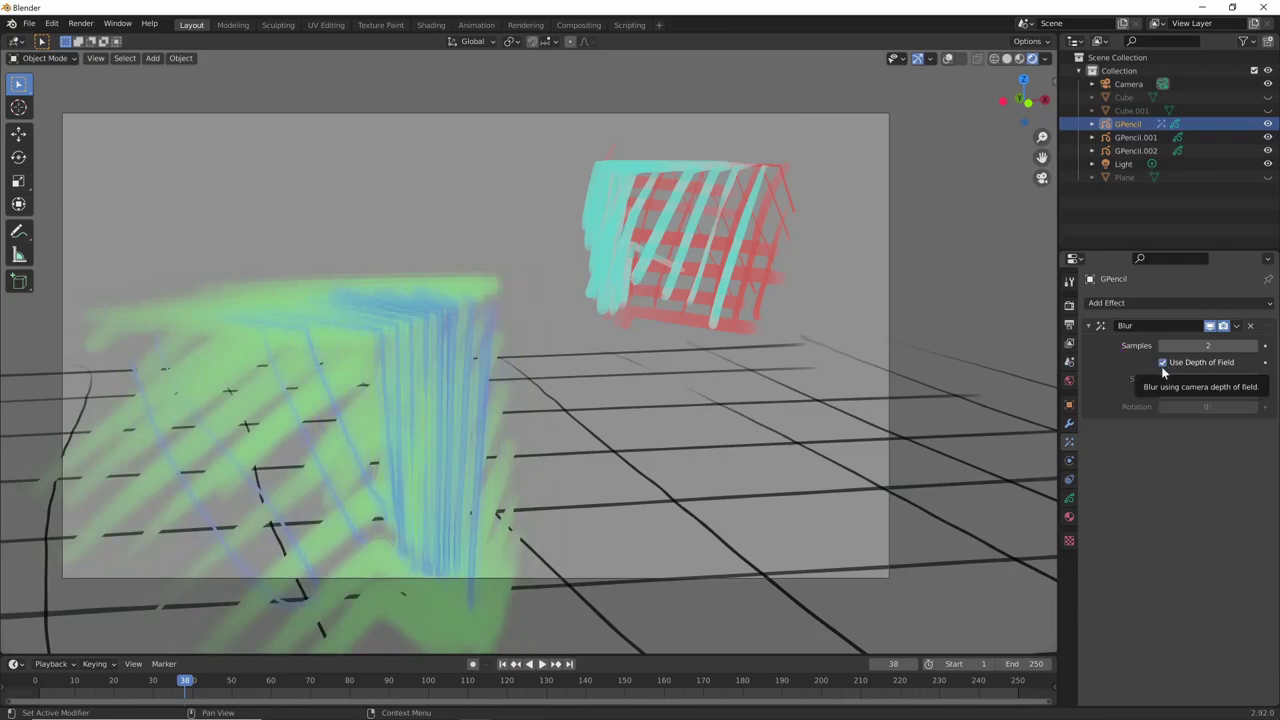
left_click(1127, 88)
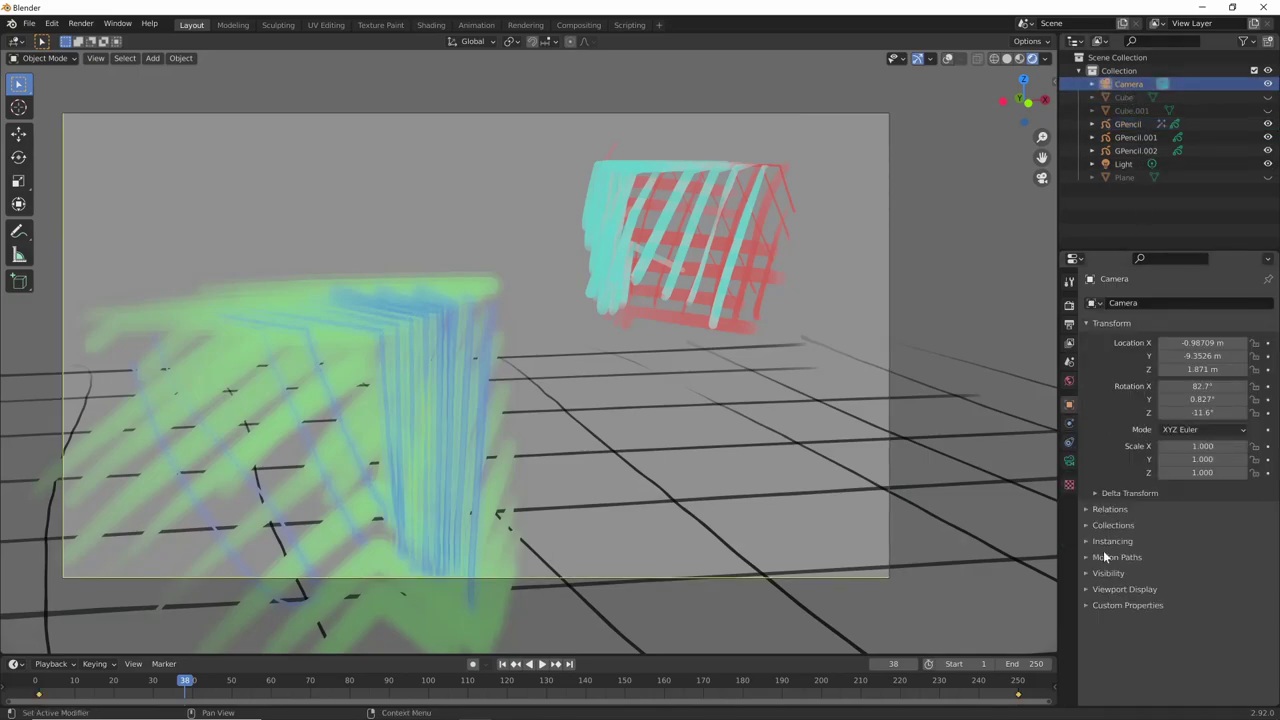
left_click(1069, 460)
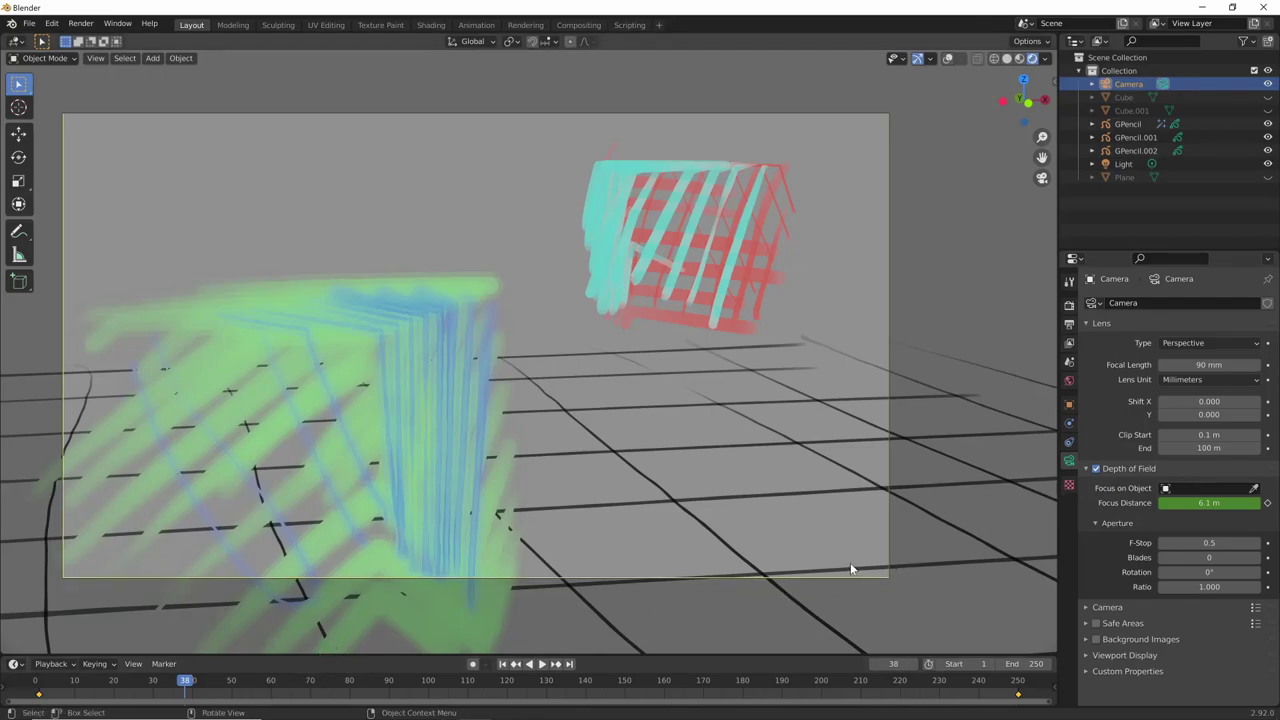
- Play the focus pull from frame 1, check frames 249 and 136, then show GPencil's Blur effect
key("shift")
key("shift+Left")
key("shift")
key("space")
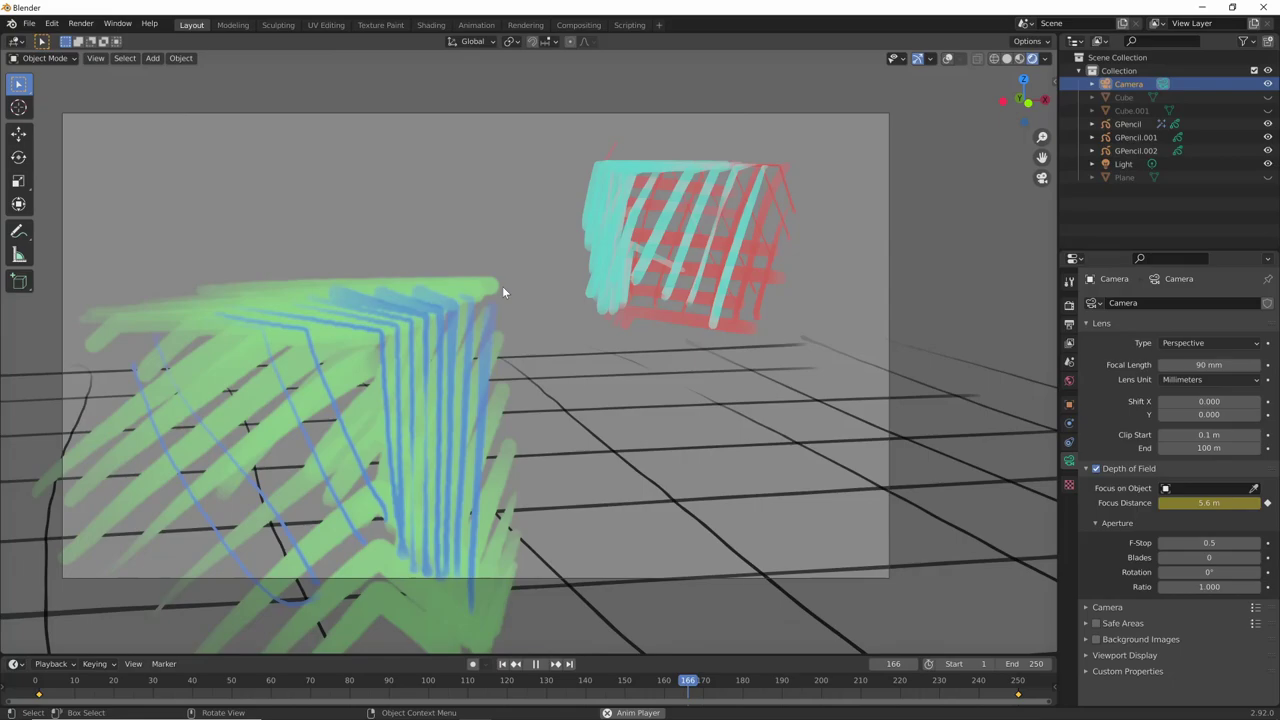
left_click(1015, 683)
left_click_drag(1015, 683, 571, 683)
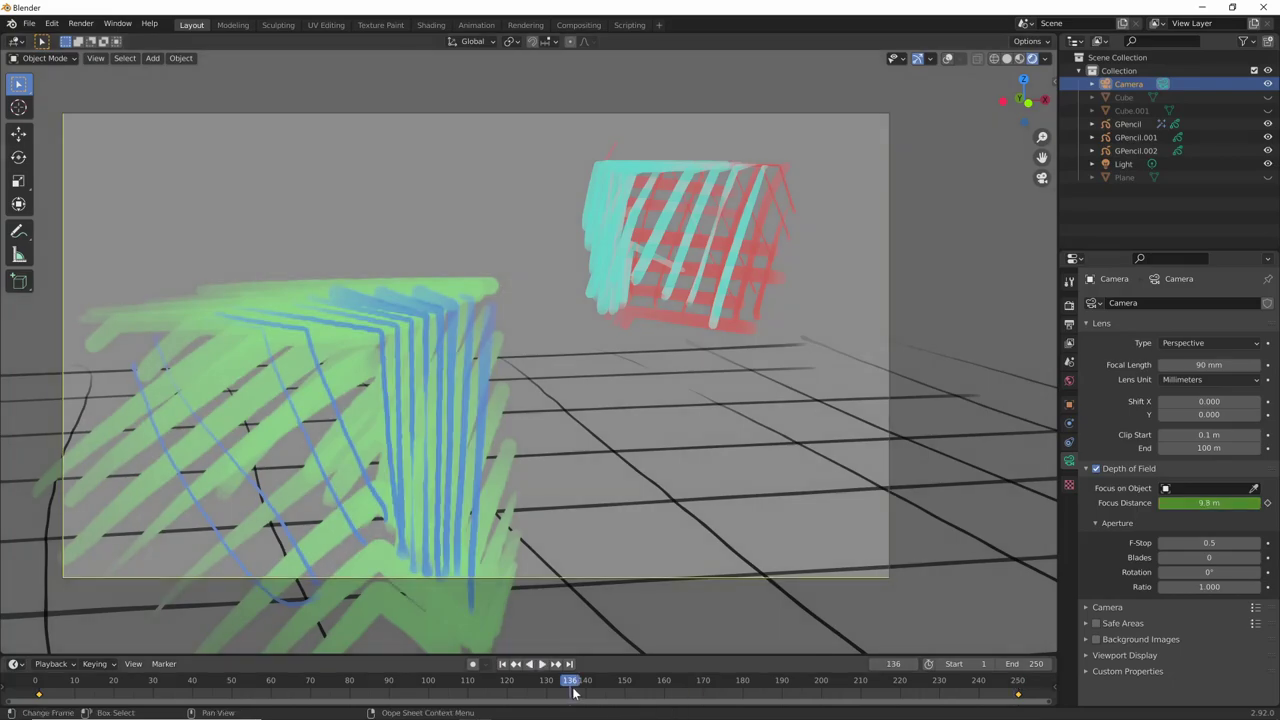
left_click(449, 306)
left_click(1069, 444)
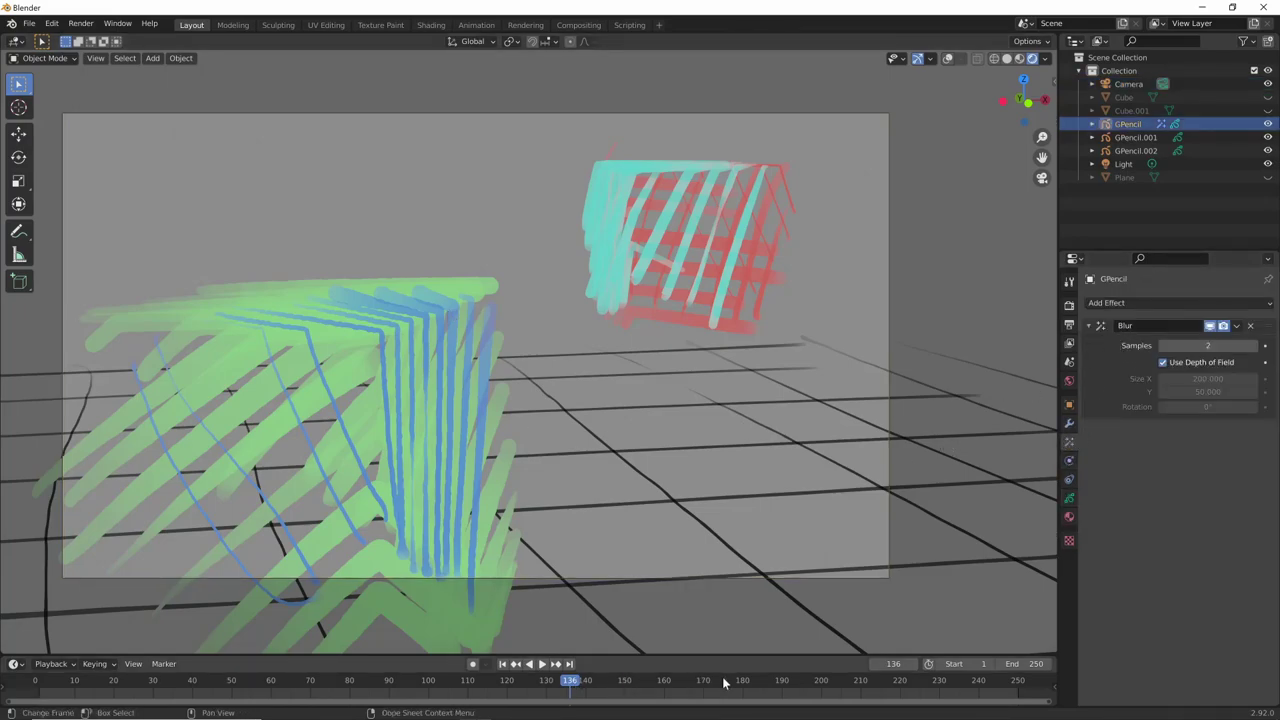
- Preview the blur at frames 203, late frames and 20, stop at frame 3, then select GPencil.001
left_click(833, 683)
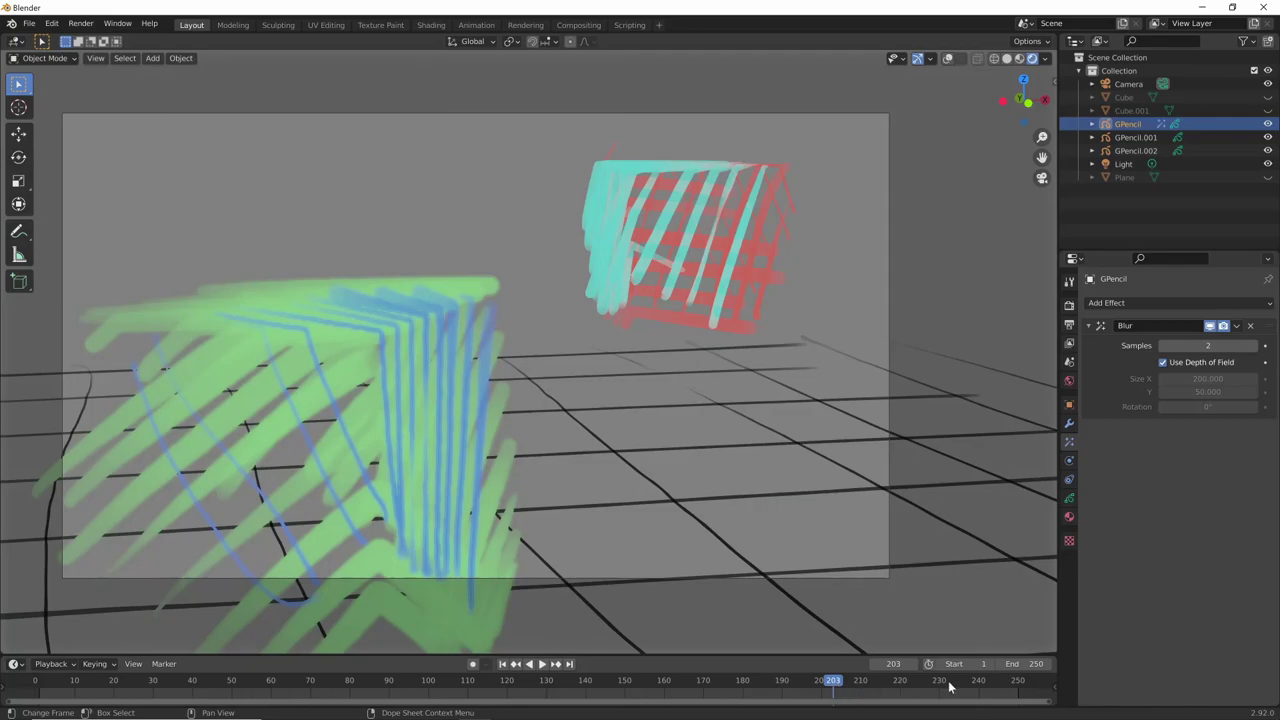
left_click(985, 688)
left_click(112, 686)
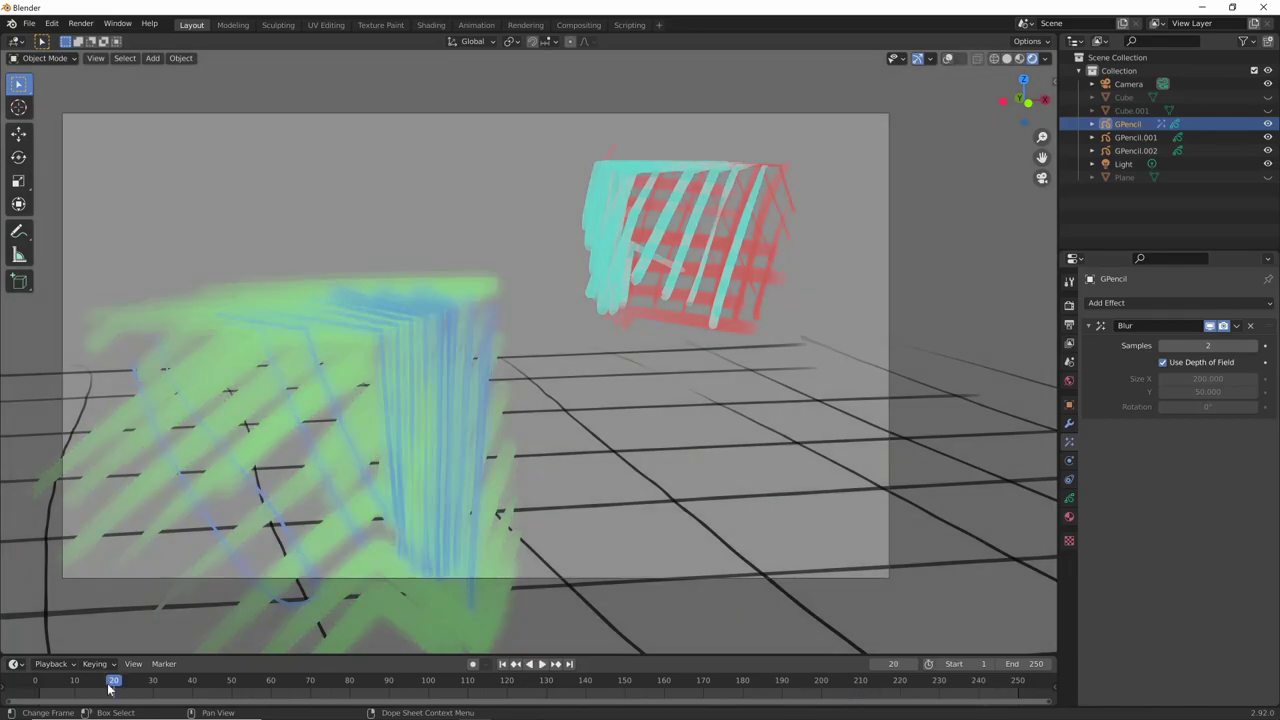
left_click_drag(110, 688, 47, 686)
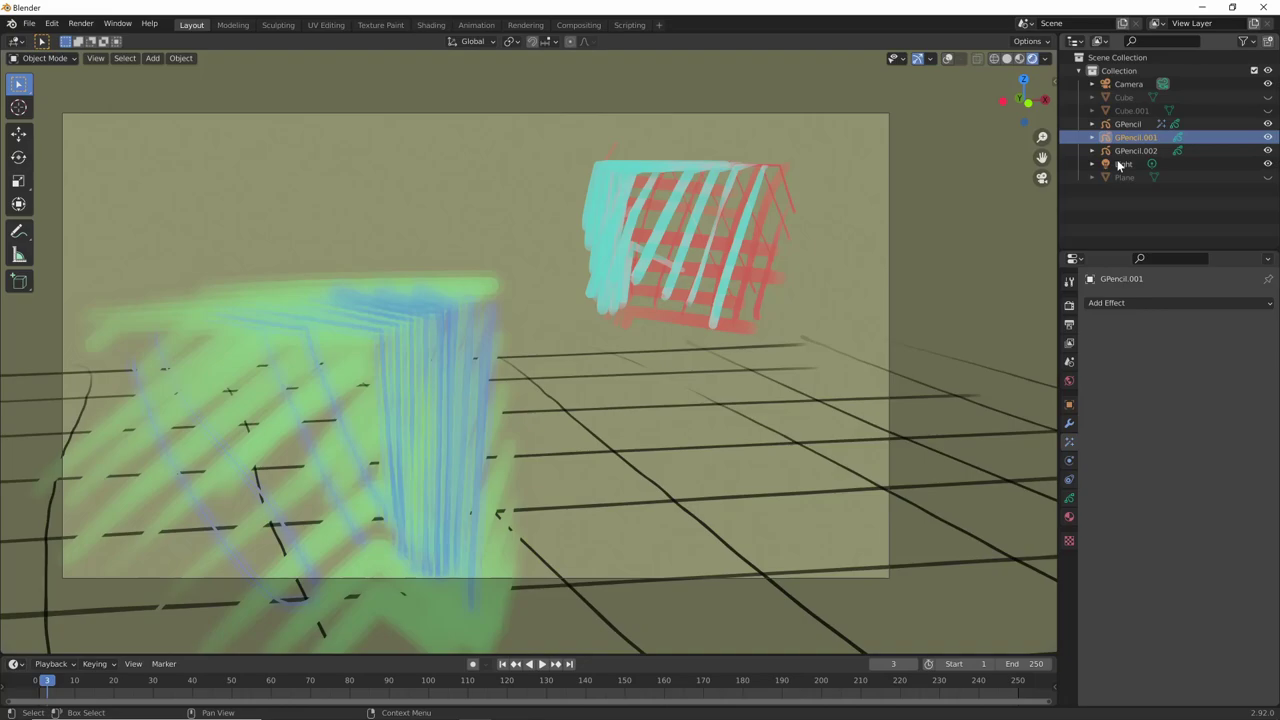
left_click(1122, 125)
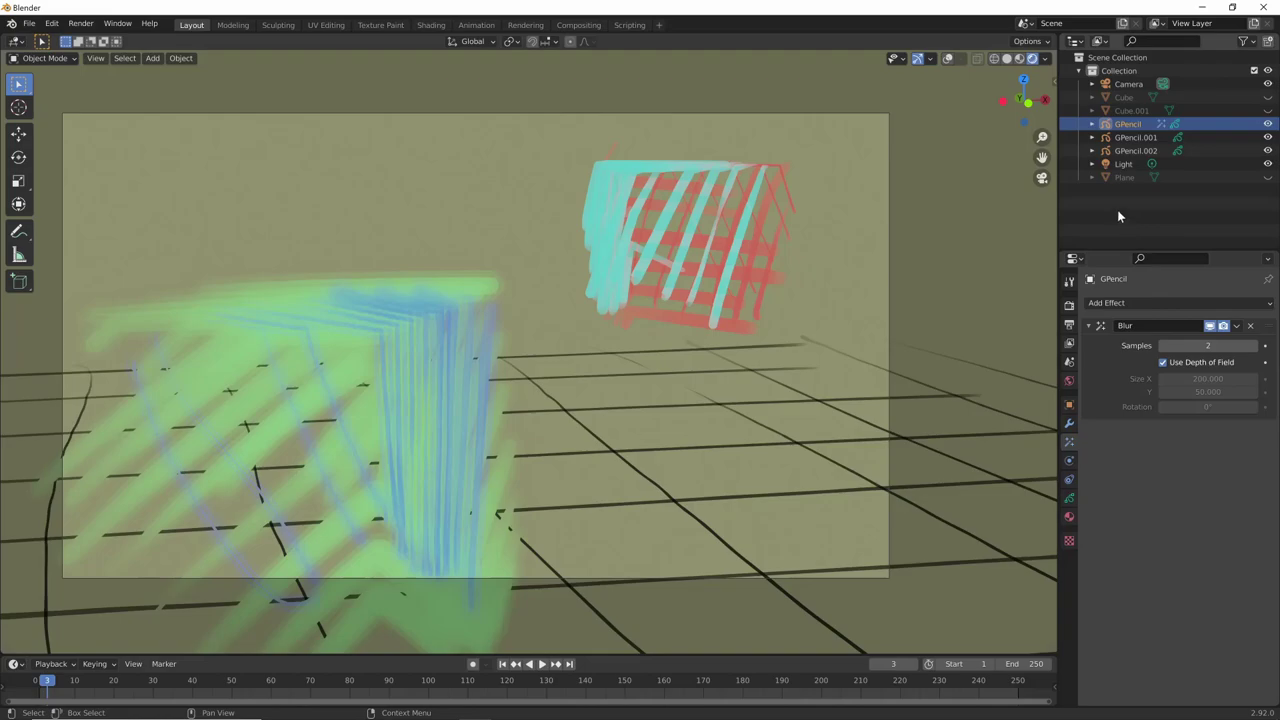
left_click(1145, 138)
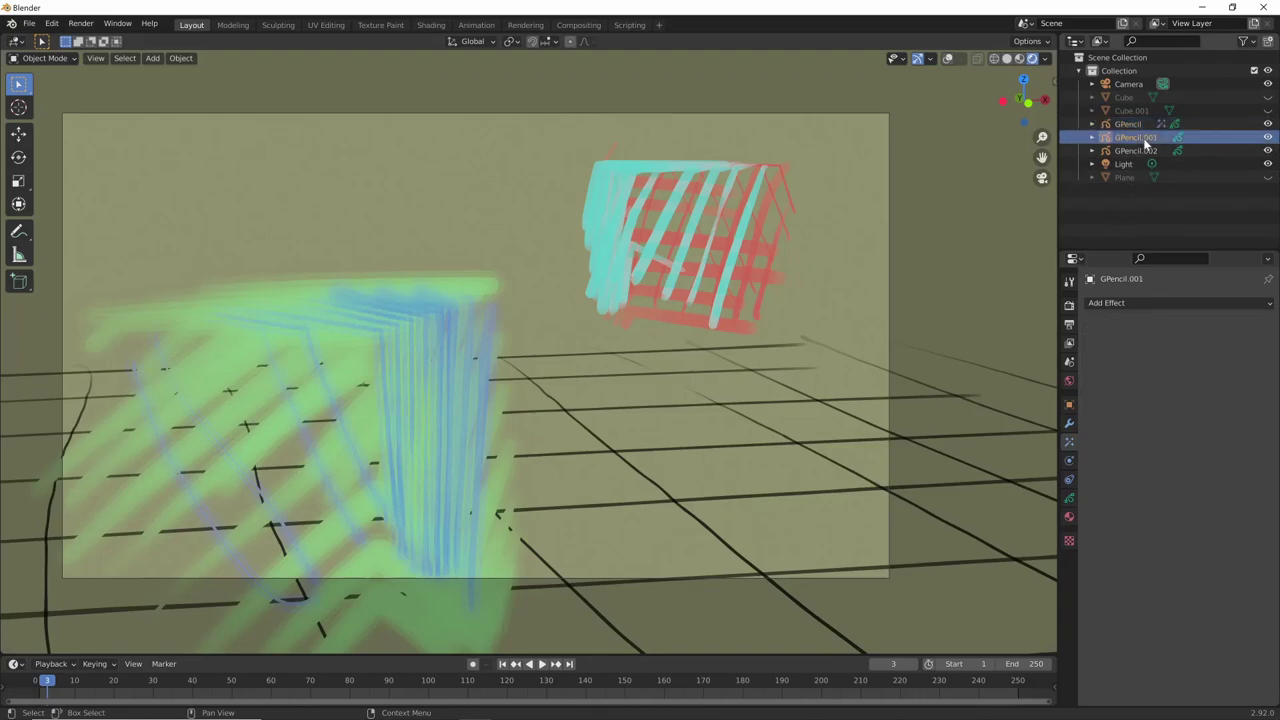
- Add a Blur effect to GPencil.001 with 2 samples and Use Depth of Field enabled
left_click(1140, 302)
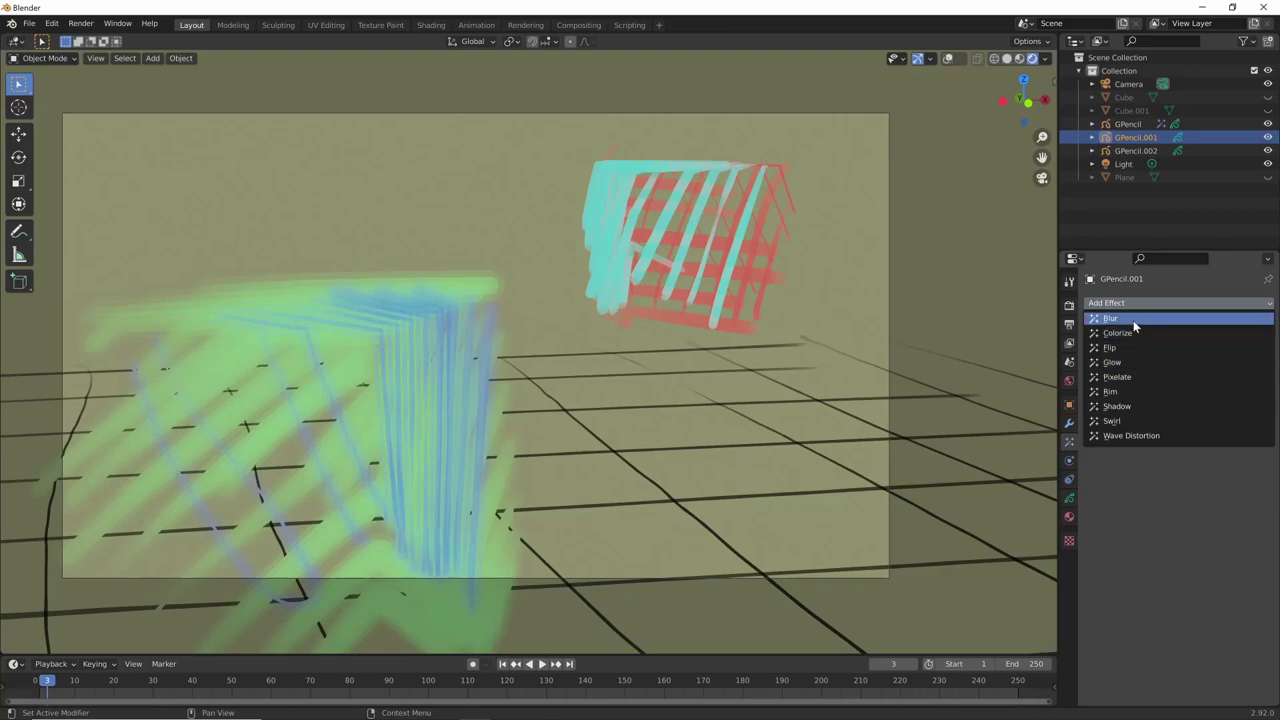
left_click(1132, 320)
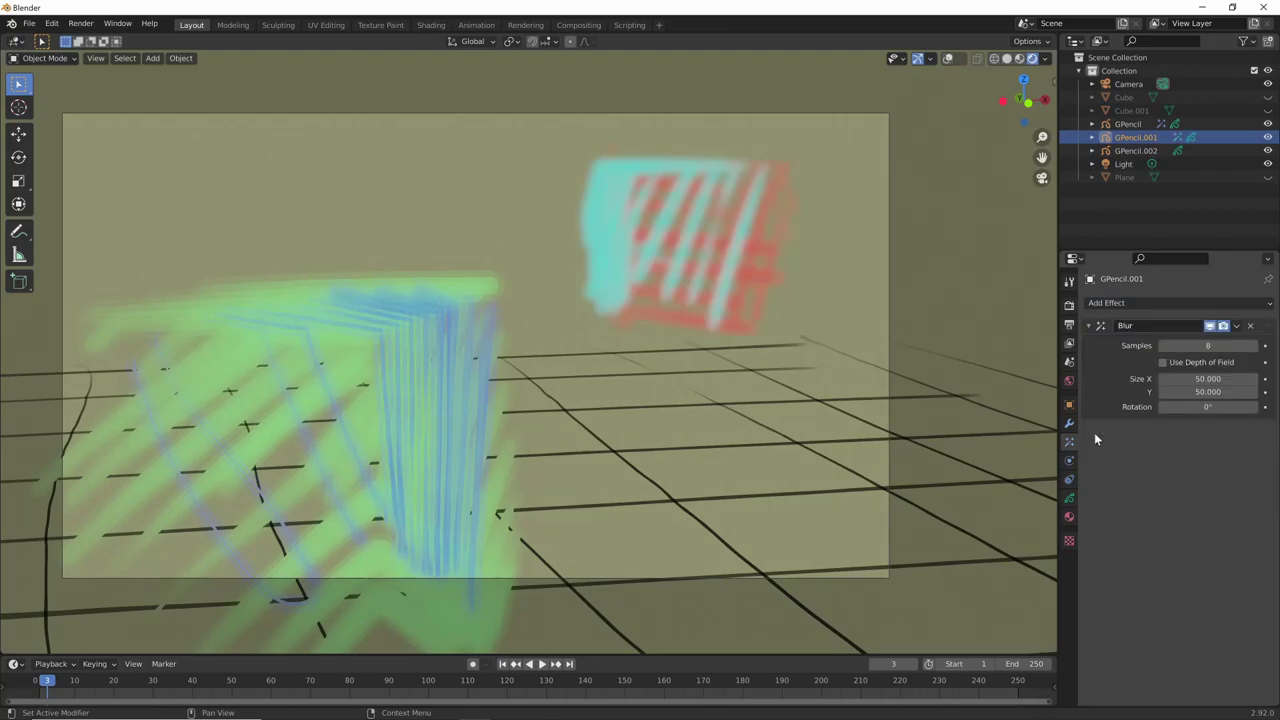
left_click(1208, 345)
type("2")
left_click(1196, 362)
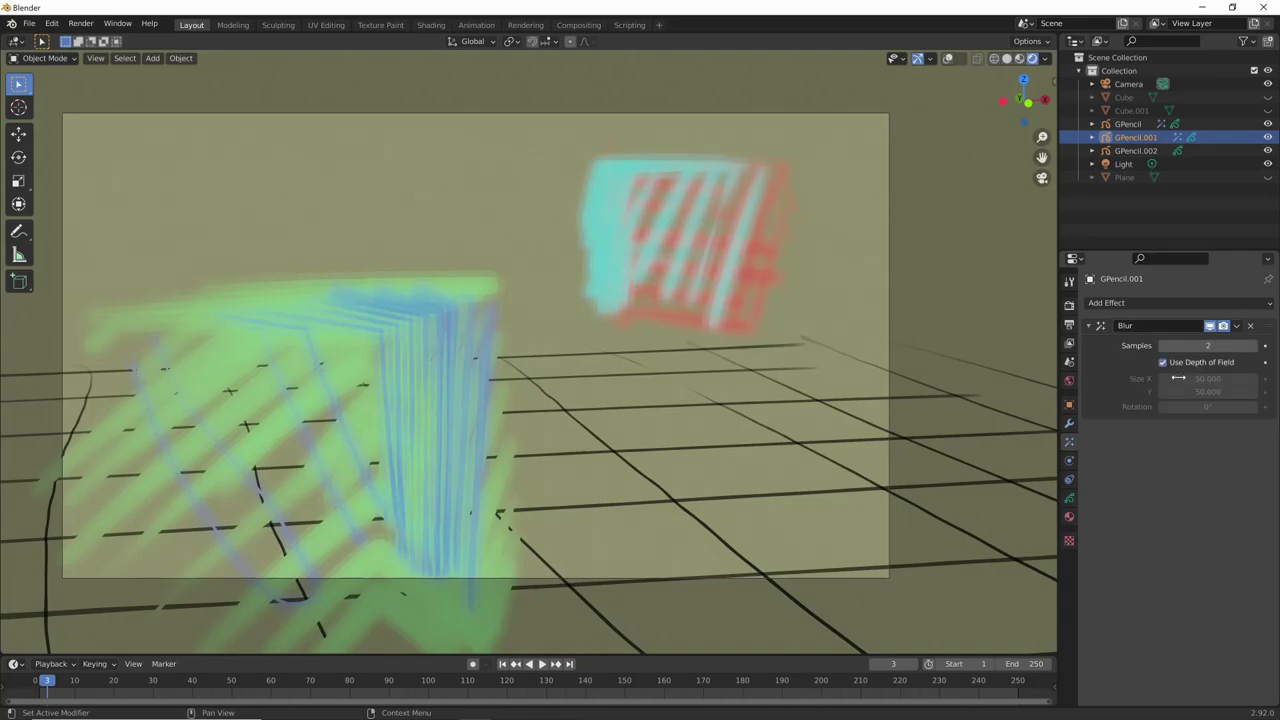
- Preview focus at frames 120, 182, 235 and 249, play briefly, then select GPencil.002
left_click(506, 683)
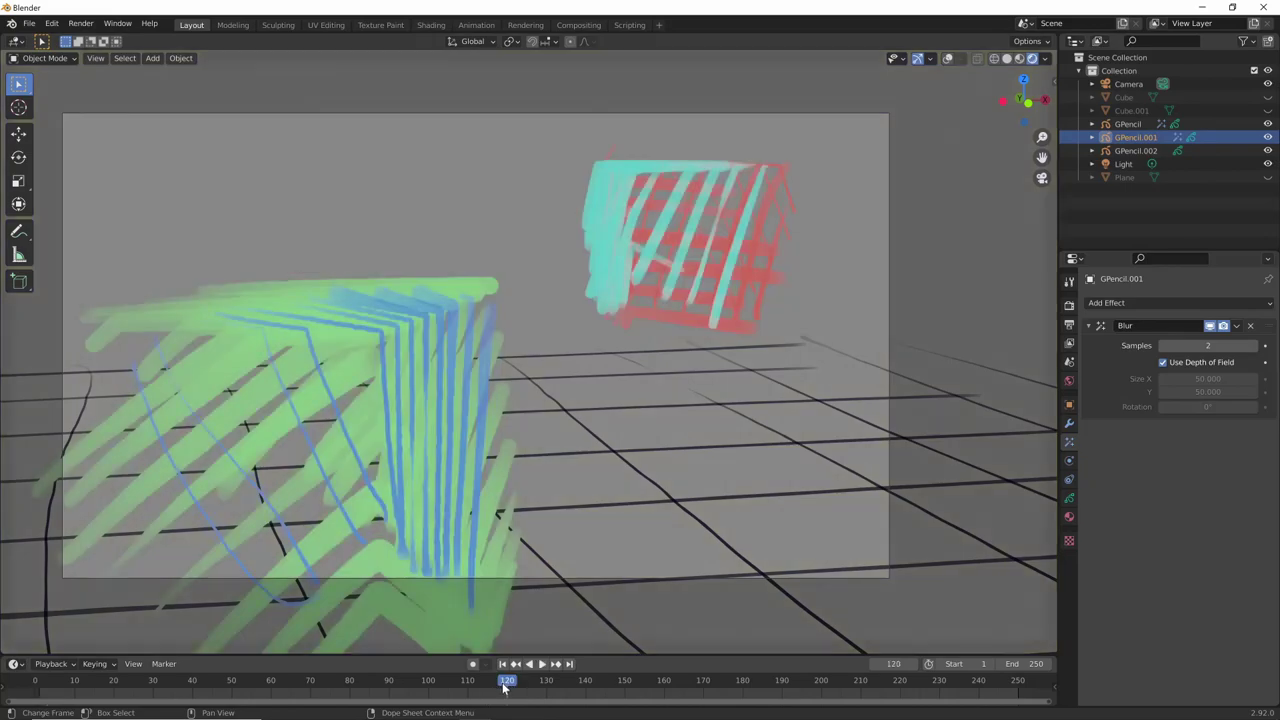
left_click(749, 683)
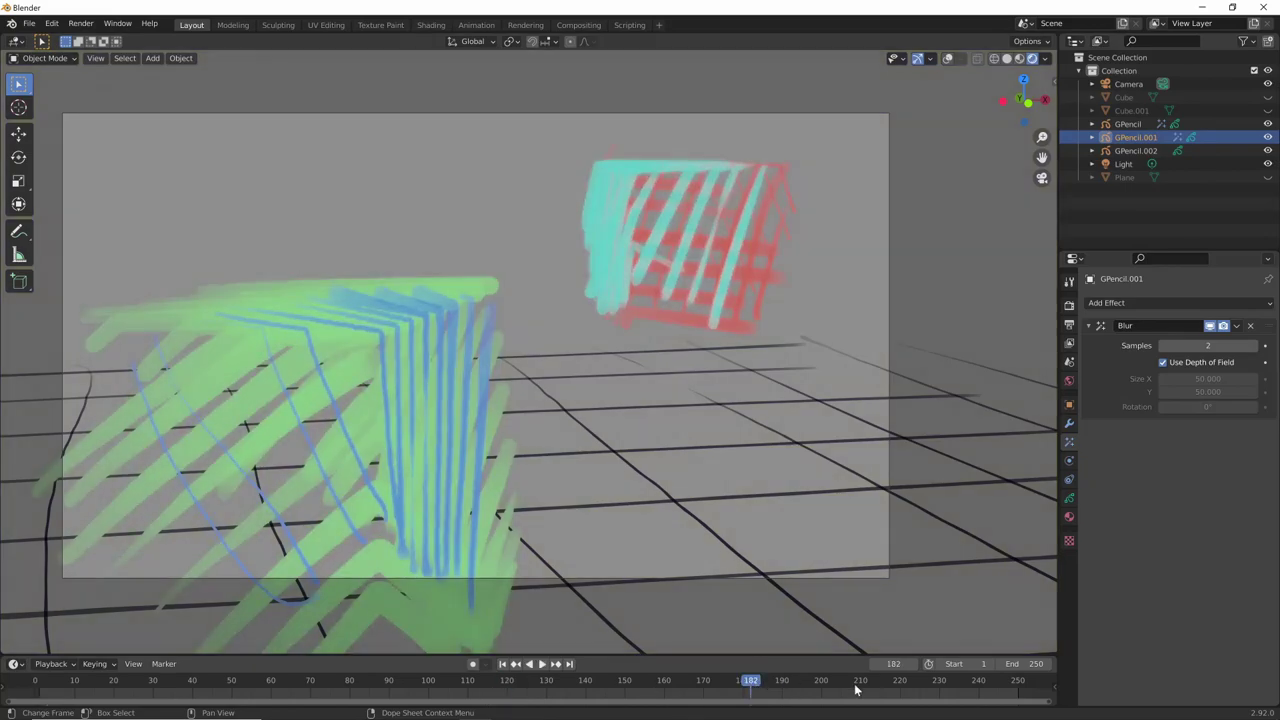
left_click(957, 684)
left_click(1014, 686)
key("space")
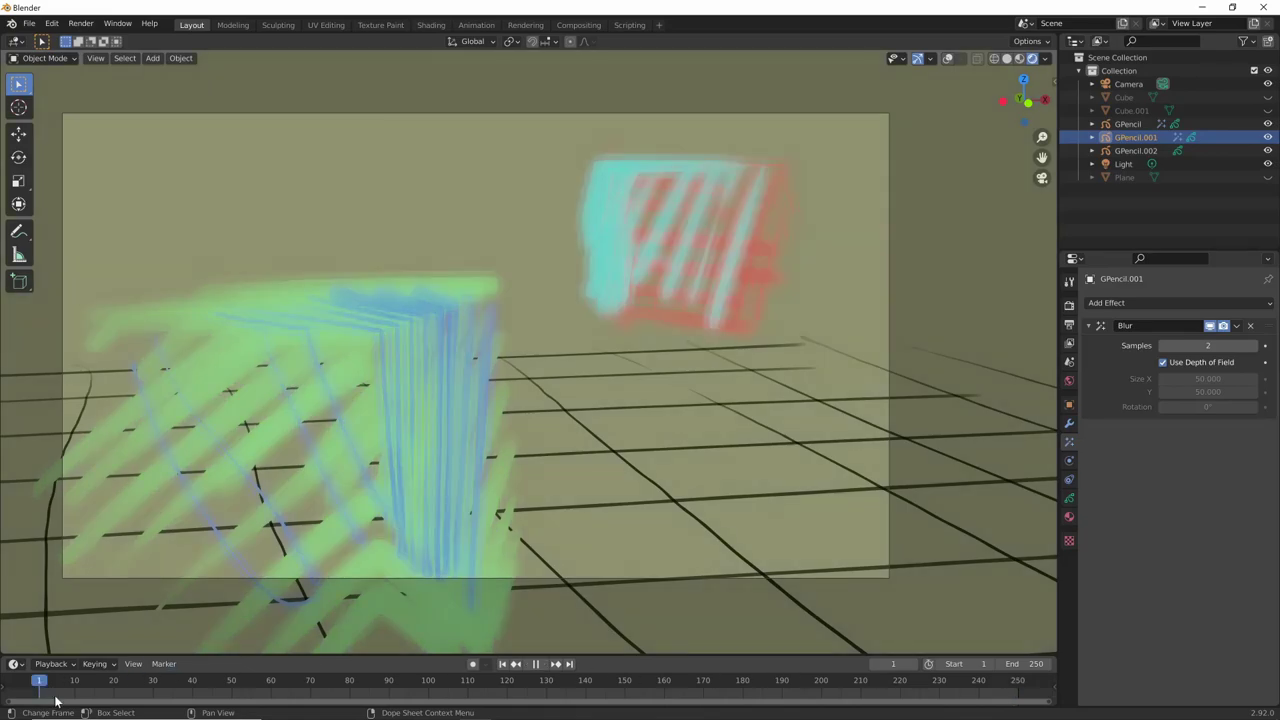
key("space")
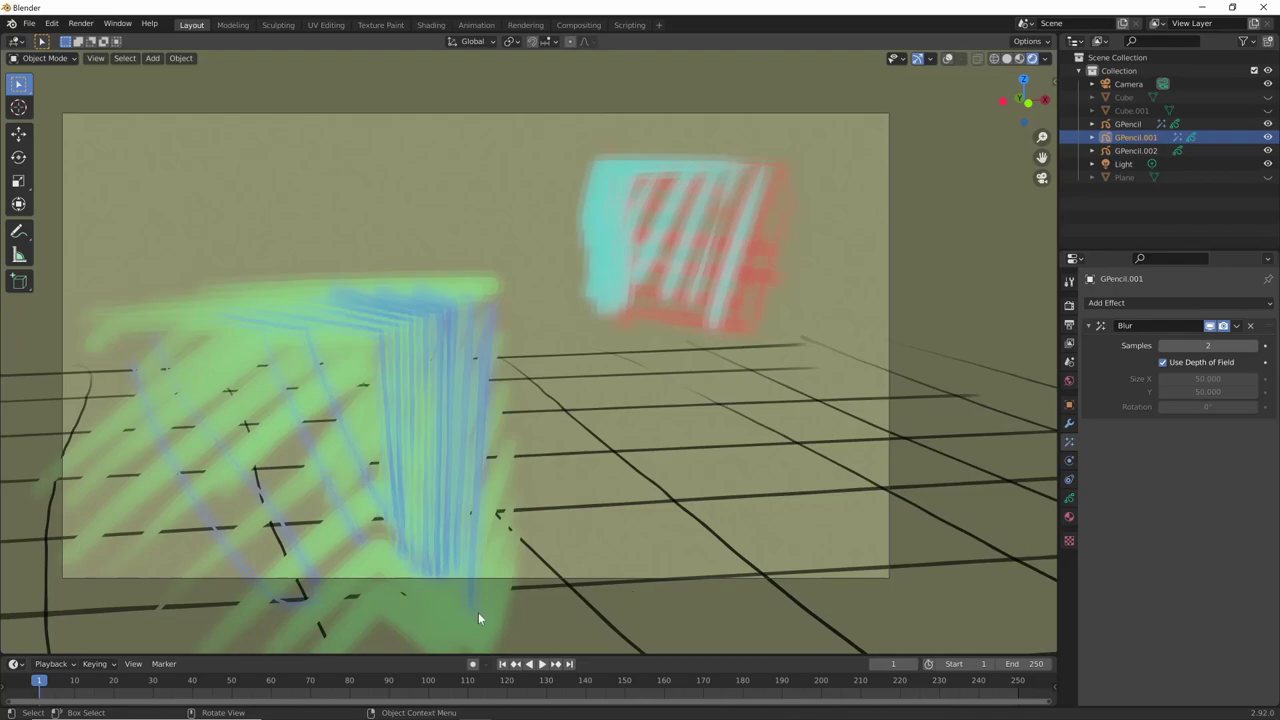
left_click(1139, 151)
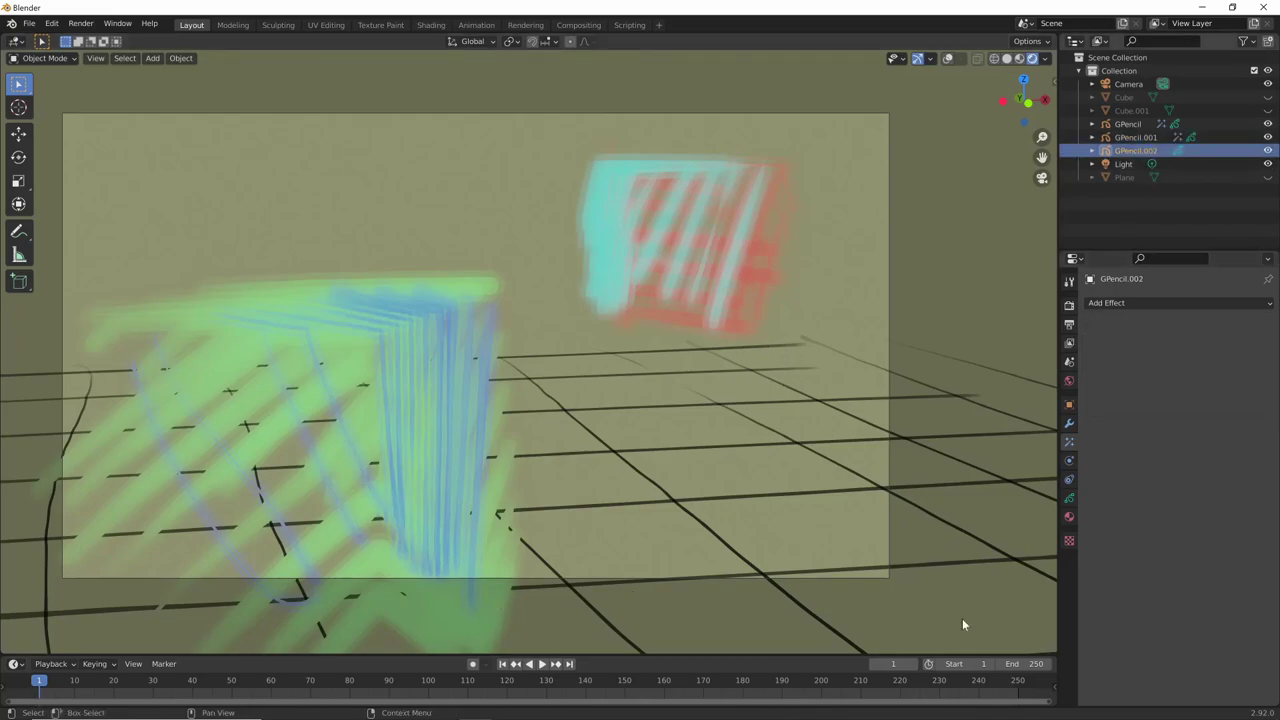
- Move the grid drawing to a new position, keeping it off the vertical axis
key("g")
key("shift+z")
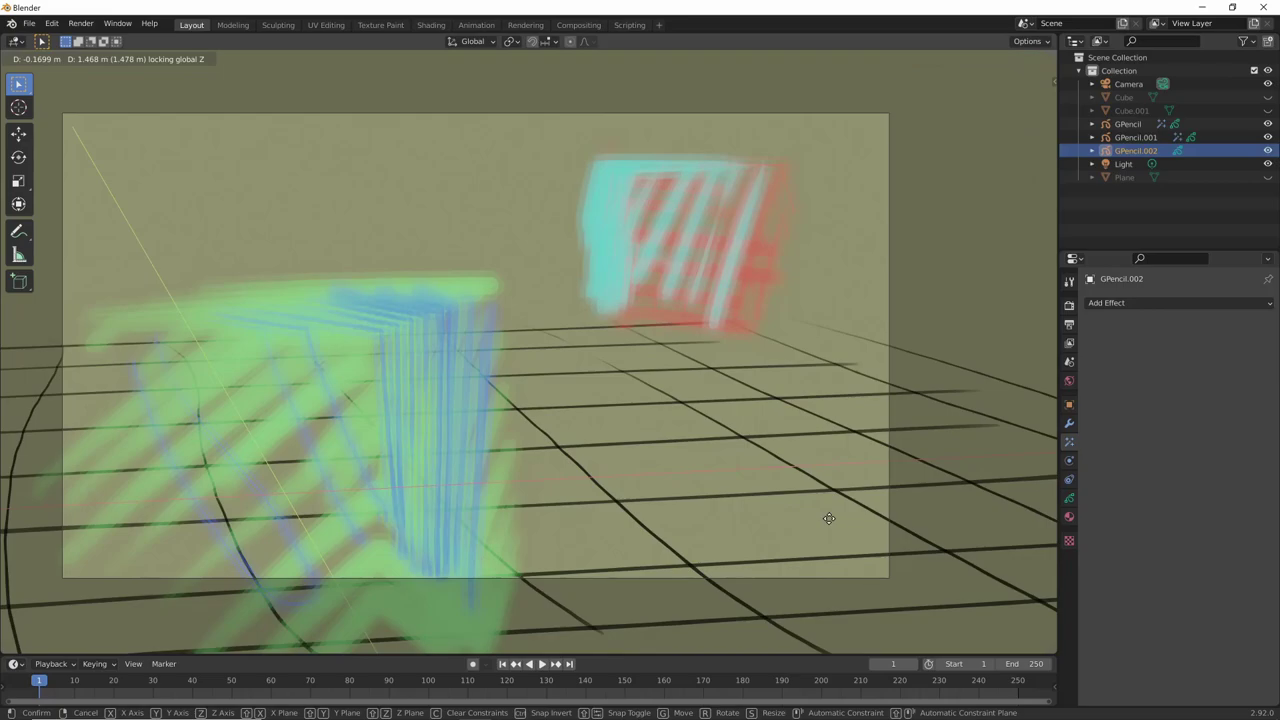
left_click(829, 518)
- Select the camera and try a 2 m focus distance and a new F-Stop value
left_click(888, 508)
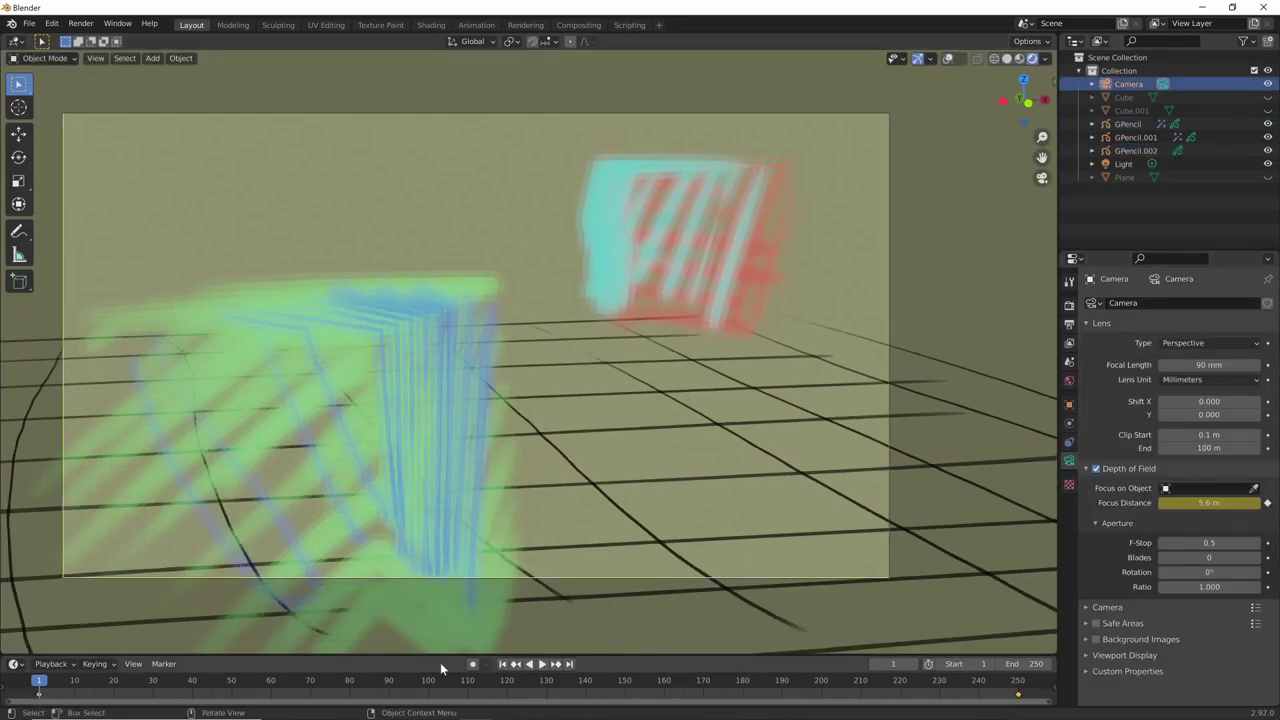
left_click(1214, 503)
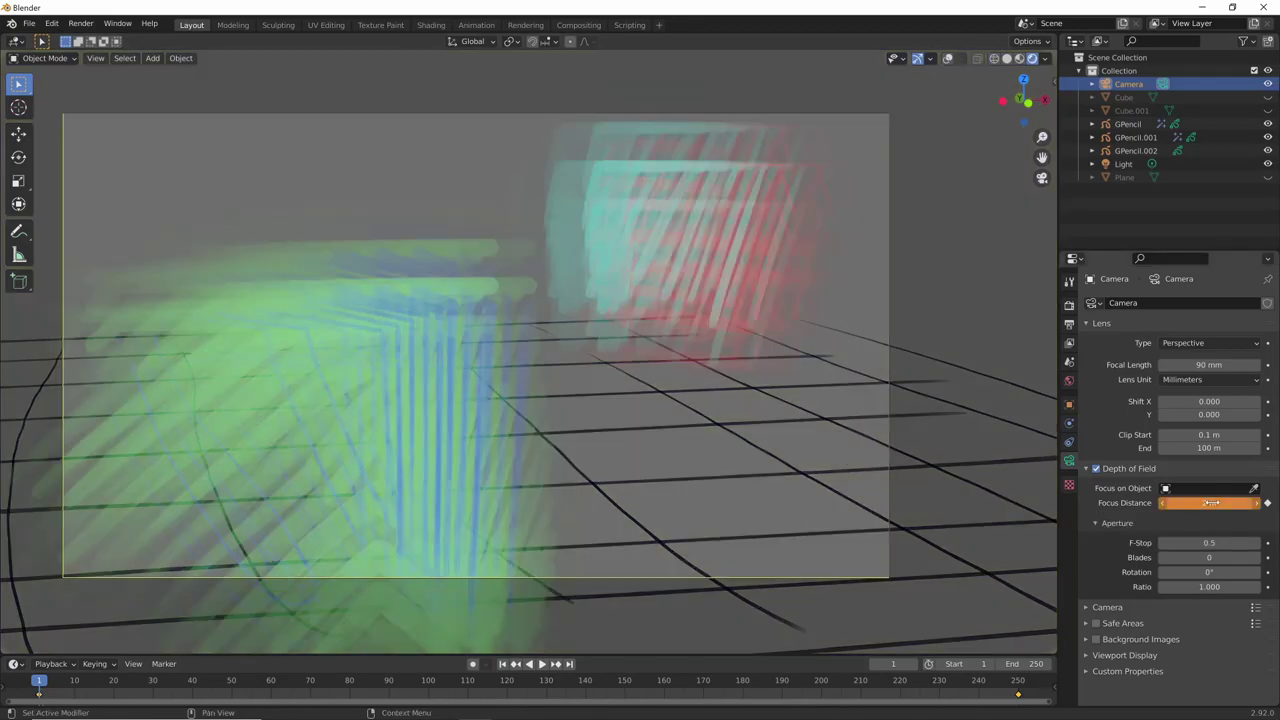
type("m")
key("Escape")
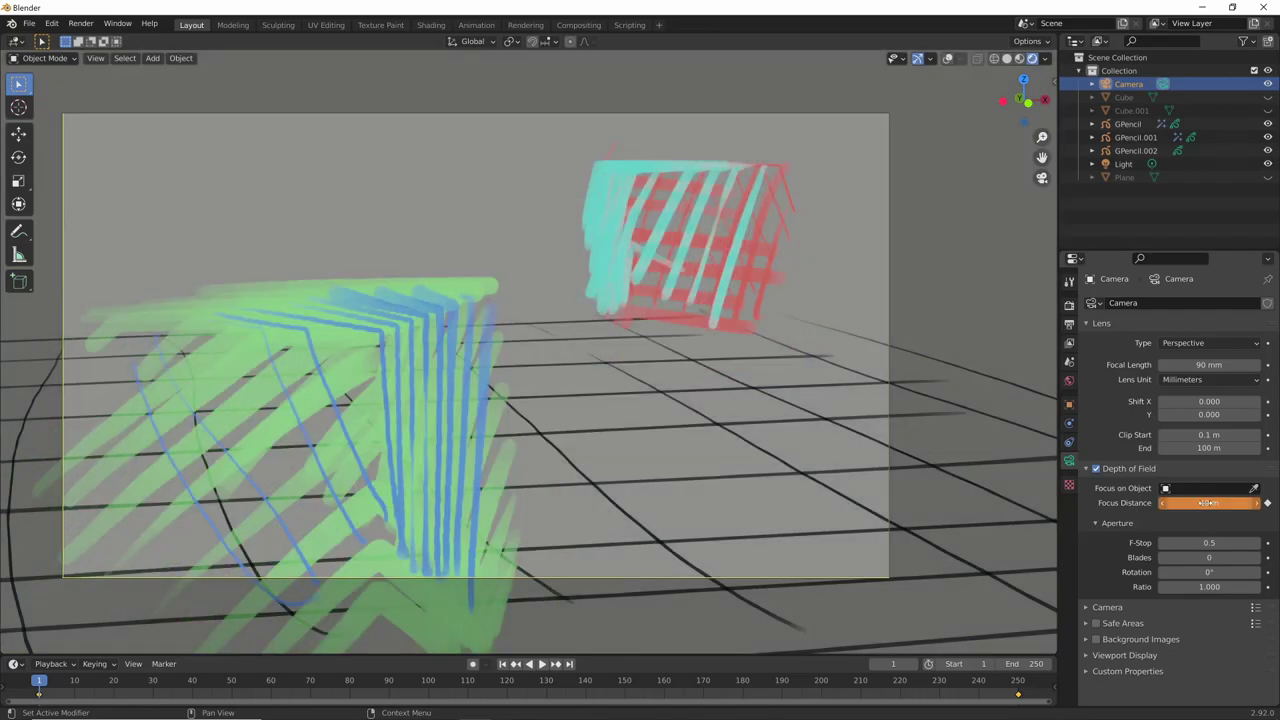
left_click(1209, 542)
type("11")
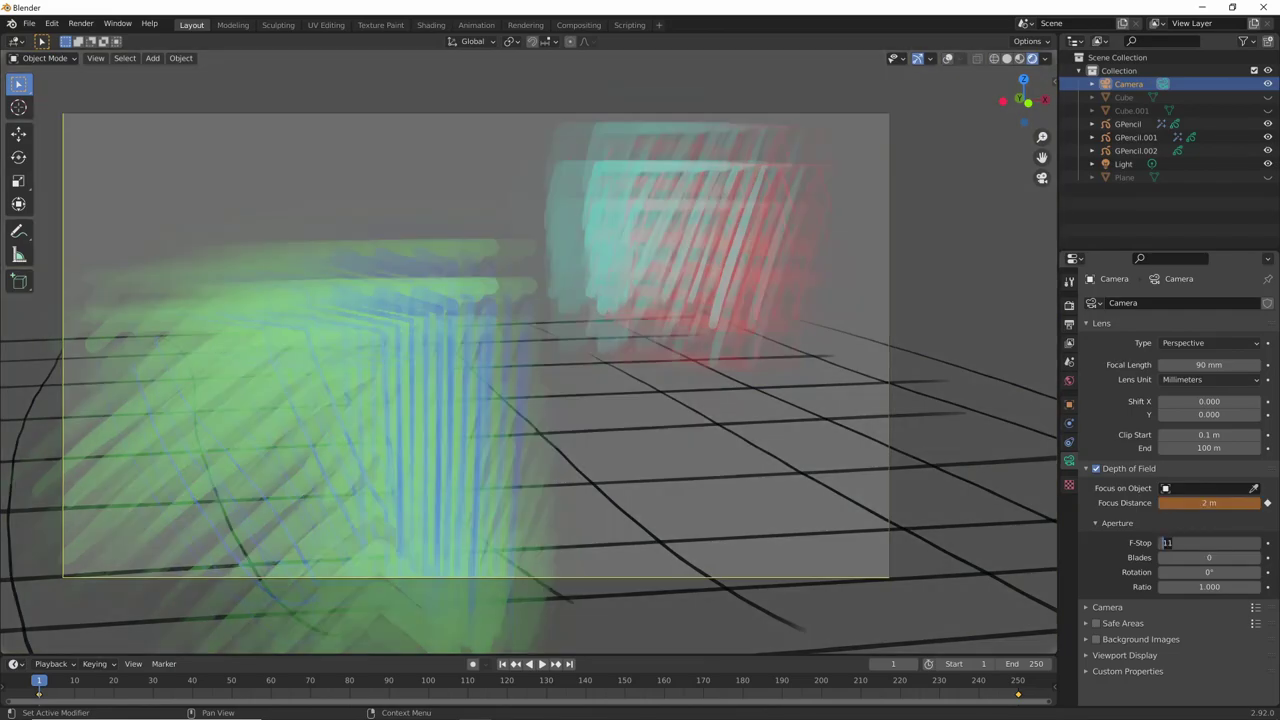
key("Return")
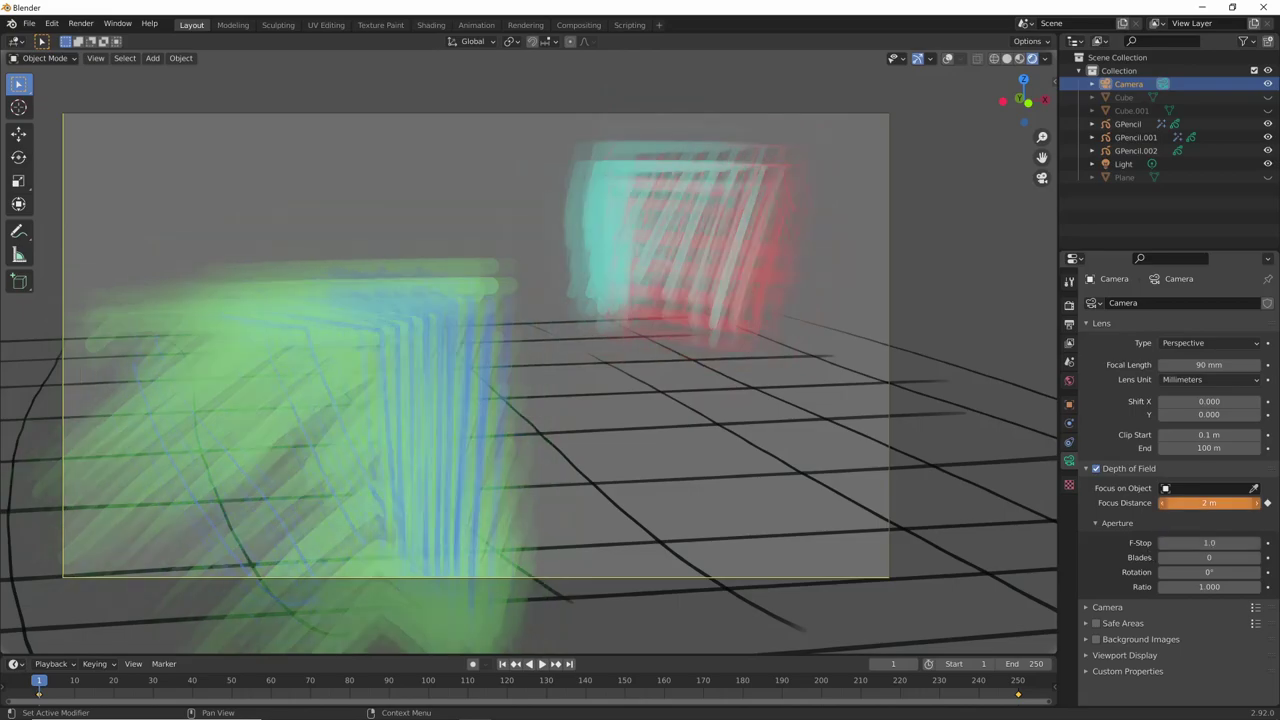
- Set camera Focus Distance to 5 m and F-Stop to 0.1, then draw the red fish body
left_click(1209, 502)
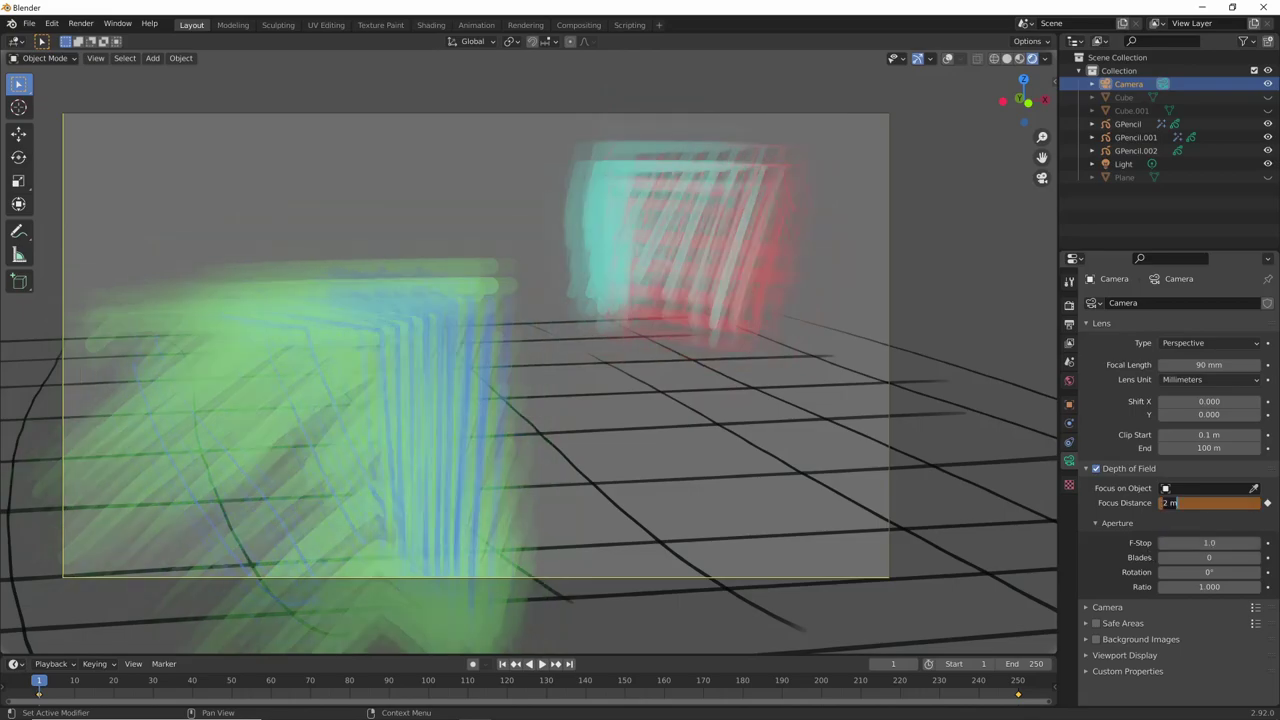
type("5")
key("Return")
left_click(1209, 542)
type("0")
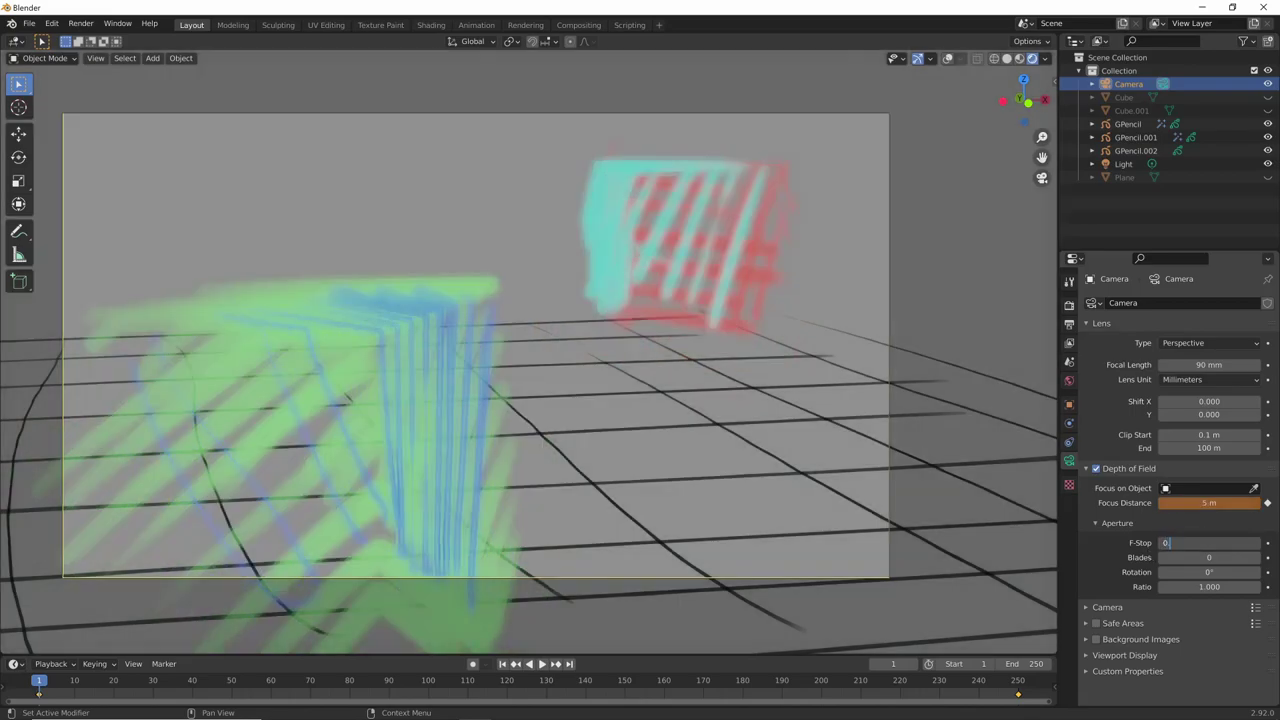
key("Return")
left_click(1209, 502)
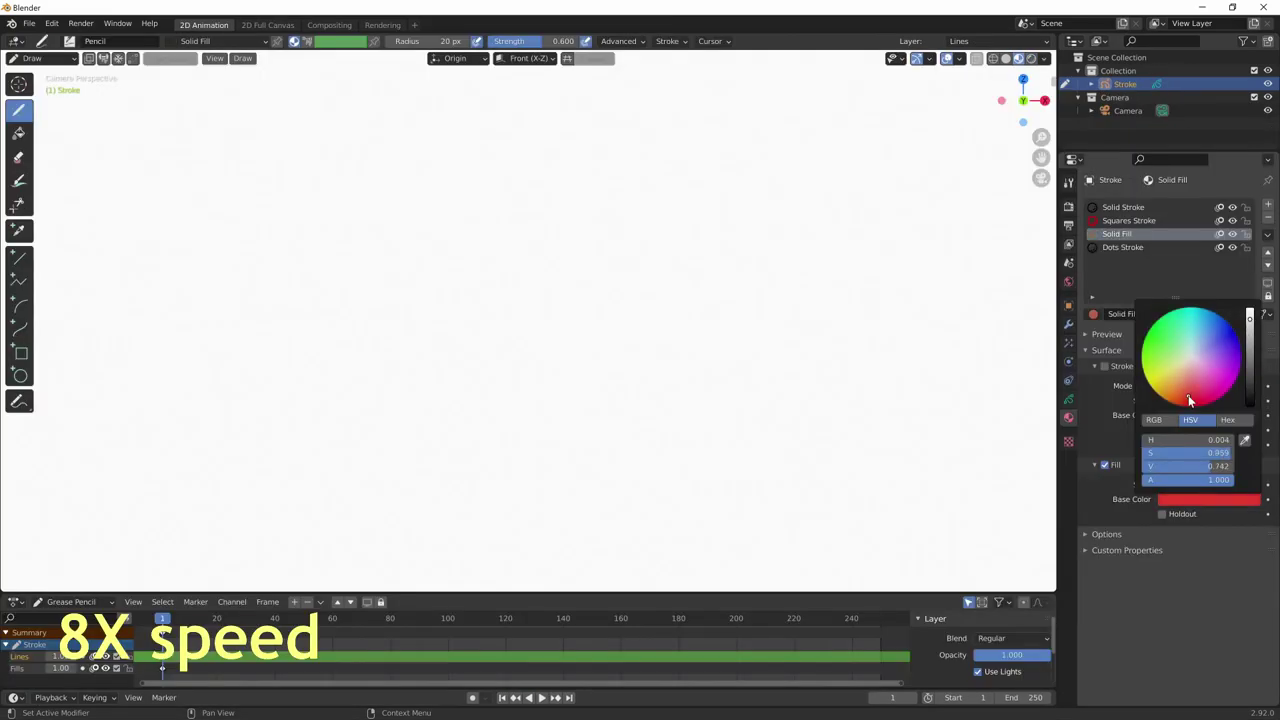
mouse_move(432, 352)
left_mouse_down()
mouse_move(594, 294)
mouse_move(731, 287)
mouse_move(537, 295)
left_mouse_up()
left_click_drag(517, 41, 560, 41)
- Draw translucent pink dorsal, tail and belly fins with the Marker Bold brush
left_click(69, 41)
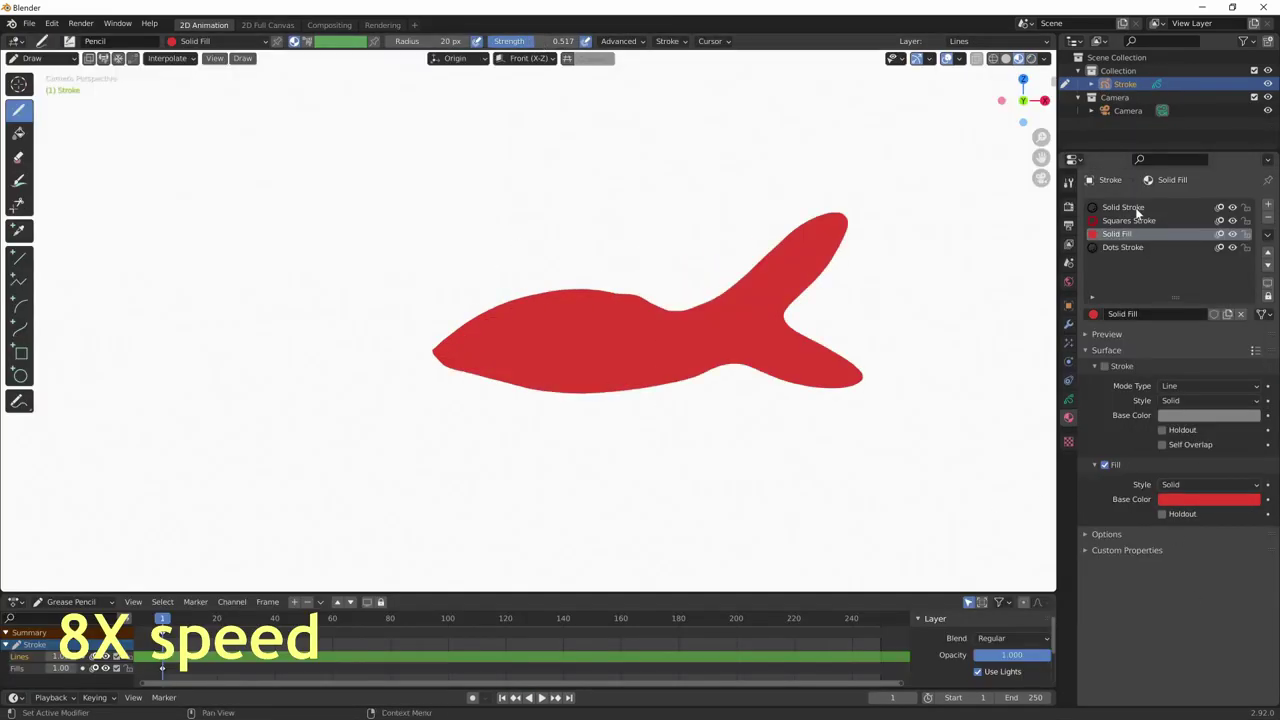
left_click(1123, 207)
left_click(1209, 415)
left_click(69, 41)
left_click(249, 80)
left_click_drag(500, 305, 625, 256)
mouse_move(550, 300)
left_mouse_down()
mouse_move(675, 290)
mouse_move(910, 195)
left_mouse_up()
left_click_drag(790, 330, 935, 400)
left_click_drag(510, 385, 650, 412)
- Add a black eye with a white highlight and a pink stroke along the fish body
left_click(340, 41)
left_click(366, 180)
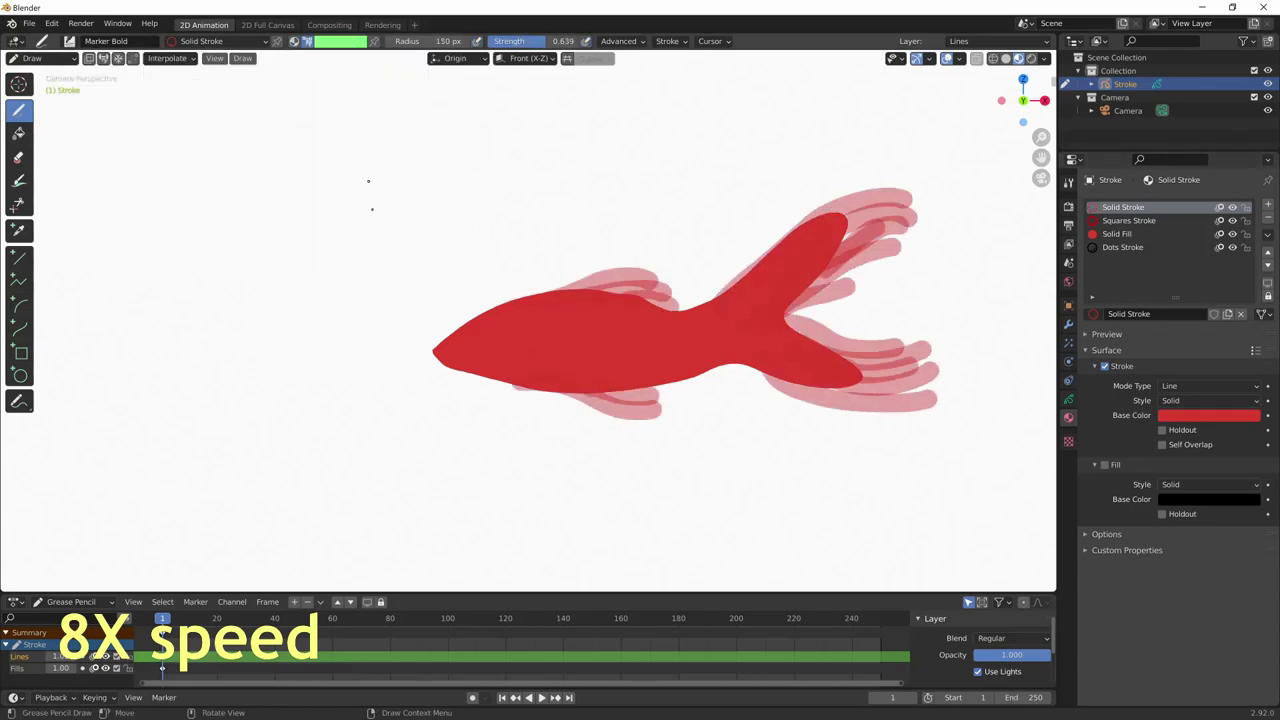
left_click(503, 326)
left_click(69, 41)
left_click(480, 75)
left_click(340, 41)
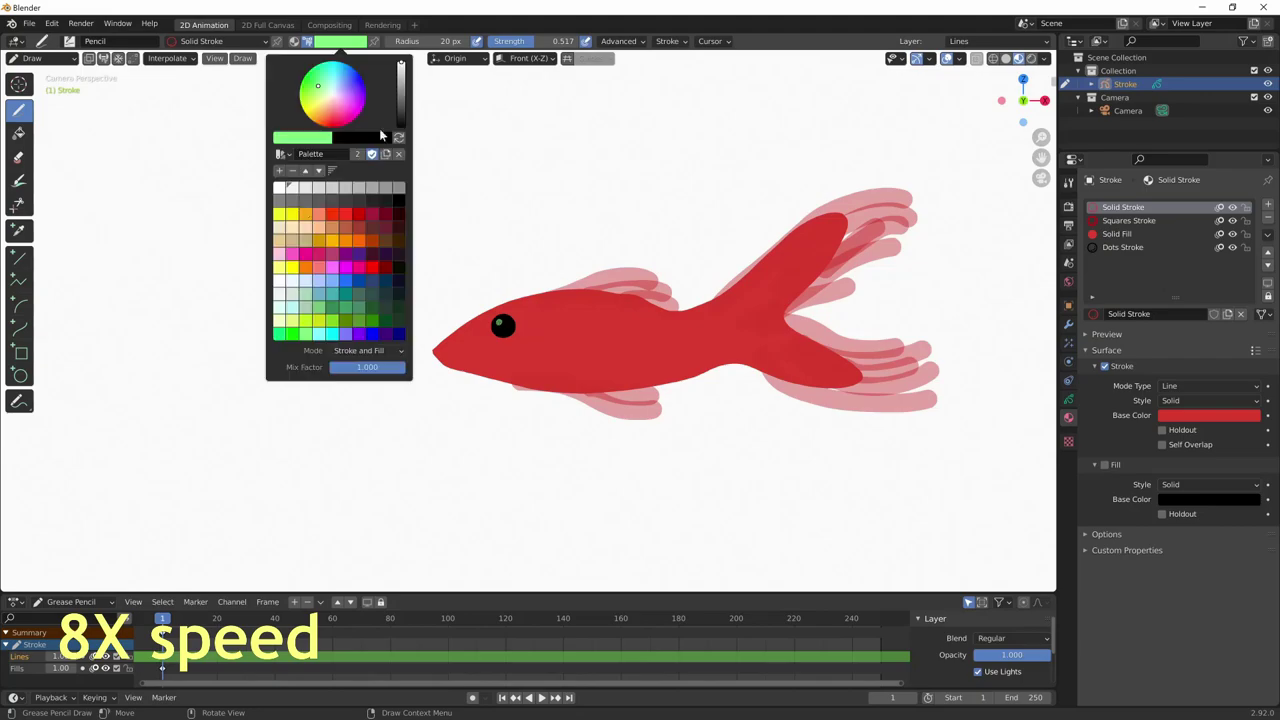
left_click(500, 323)
left_click(340, 41)
left_click(357, 266)
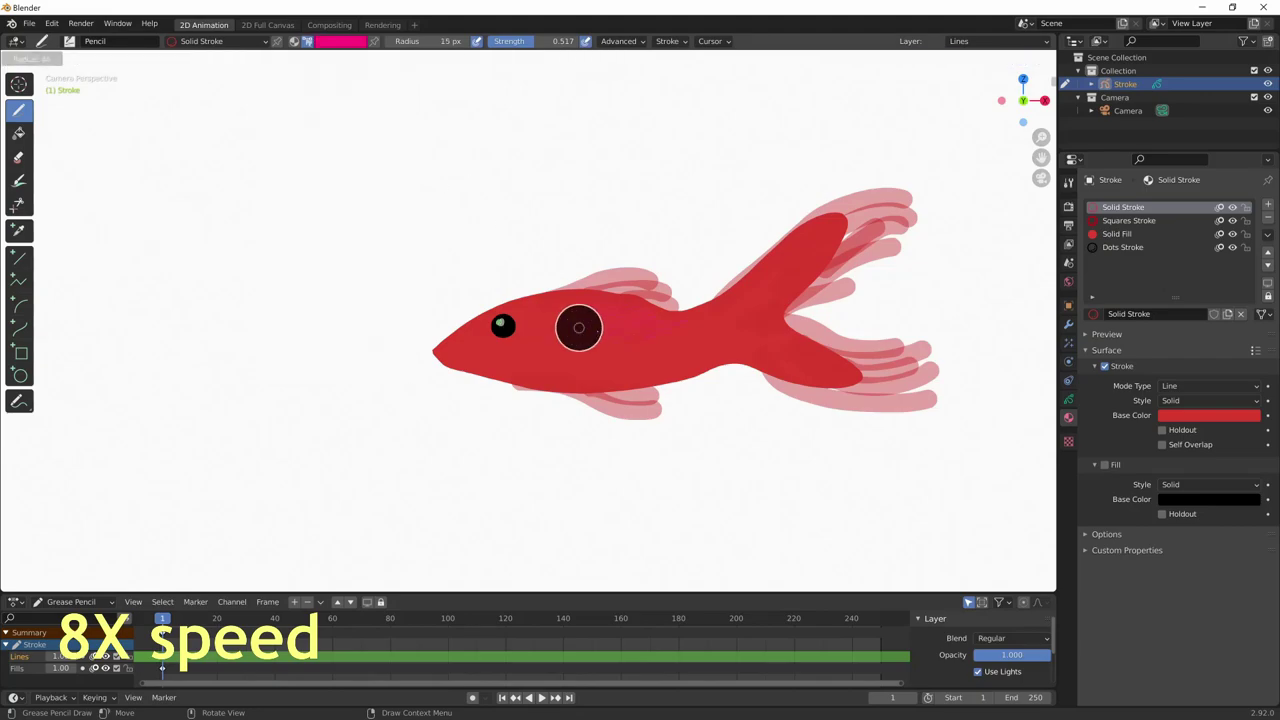
left_click_drag(545, 325, 740, 335)
- Return to Object Mode, add a blank grease pencil object, and pick an orange-yellow colour
scroll(645, 453, "down", 2)
key("ctrl+Tab")
left_click(608, 443)
key("shift+a")
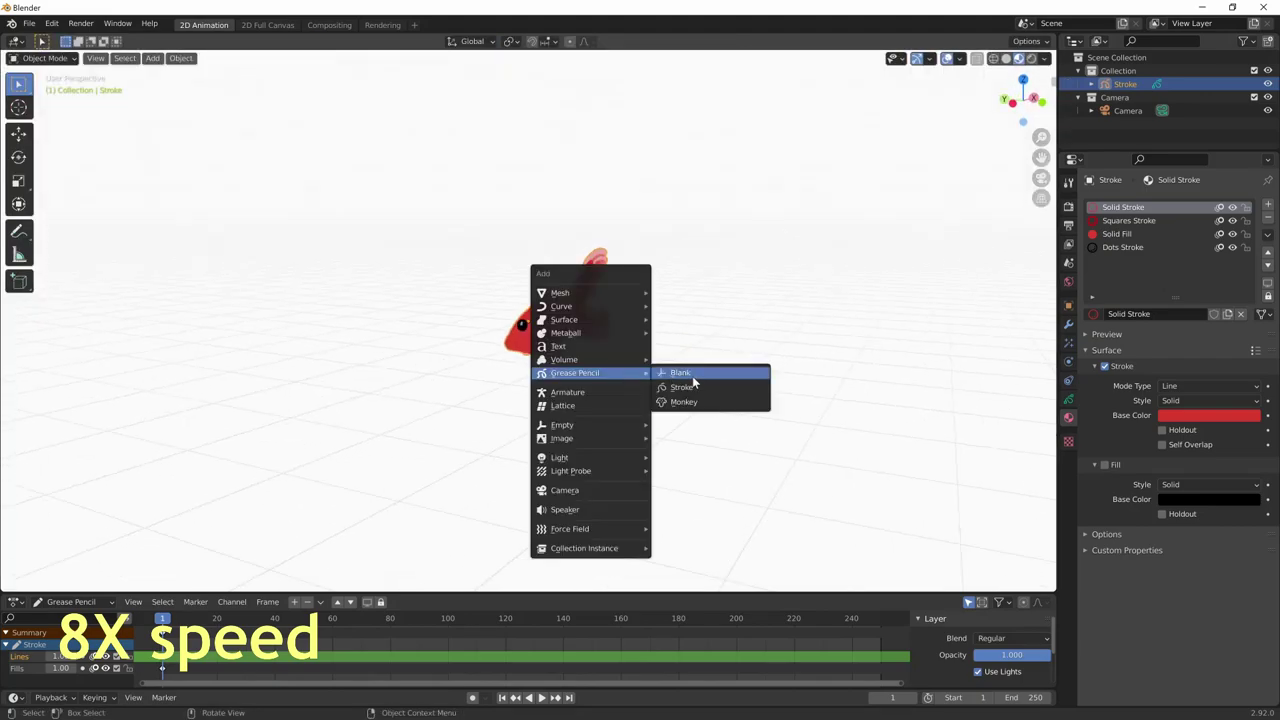
left_click(686, 377)
left_click(340, 41)
left_click(320, 110)
- Draw a large orange rock shape and add the Solid Stroke material with a darker colour
left_click_drag(445, 520, 680, 470)
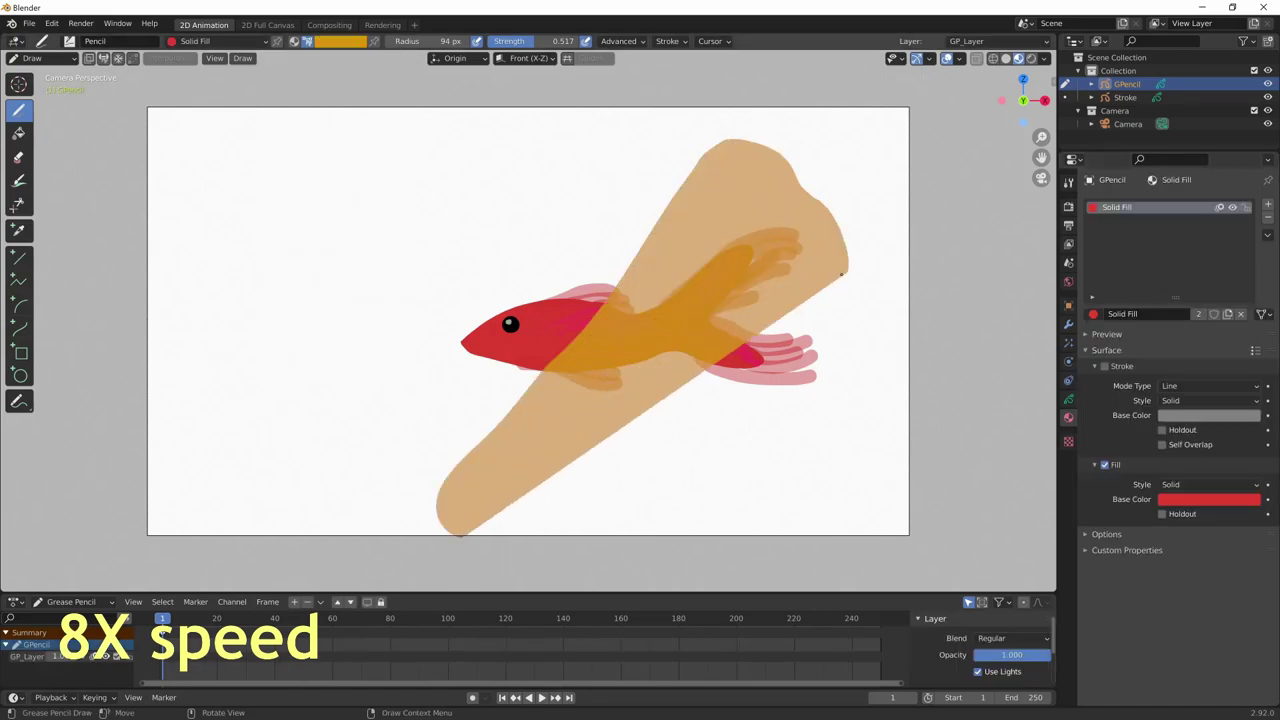
left_click(1268, 204)
left_click(1093, 314)
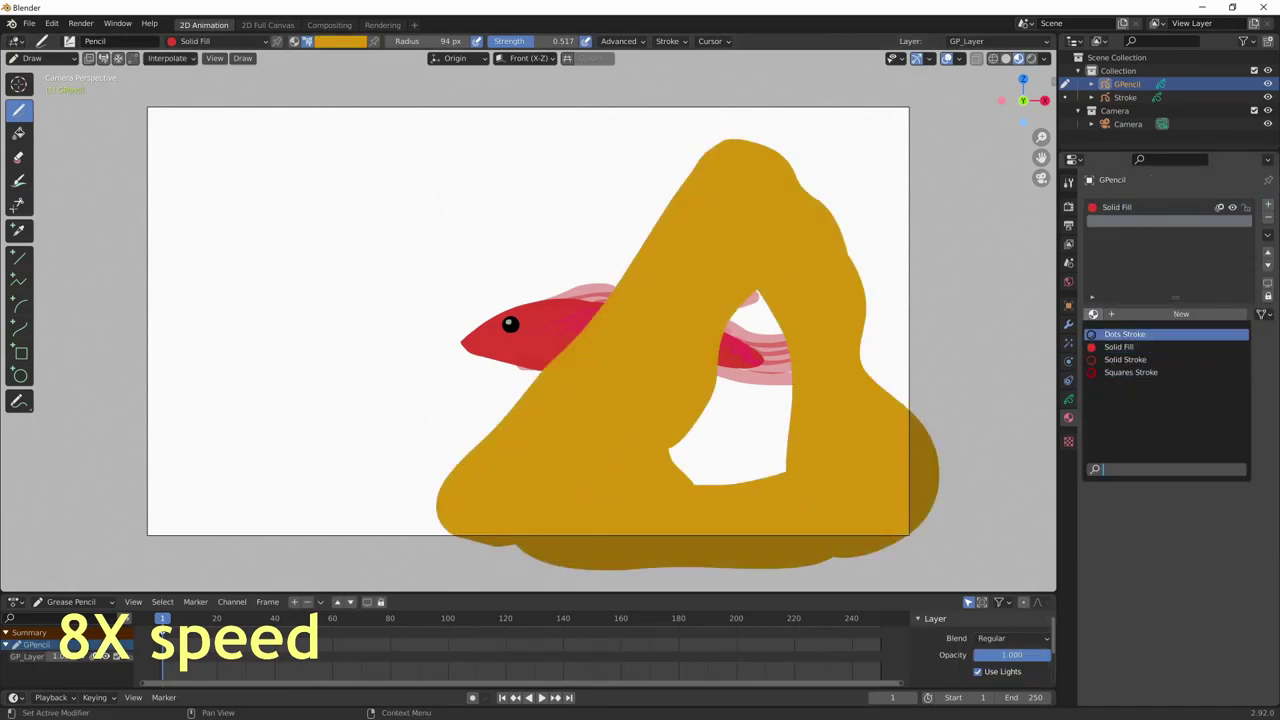
left_click(1120, 340)
left_click(340, 41)
- Hatch darker shading across the rock's arch, sides and base with a 177 px brush
left_click_drag(780, 235, 625, 465)
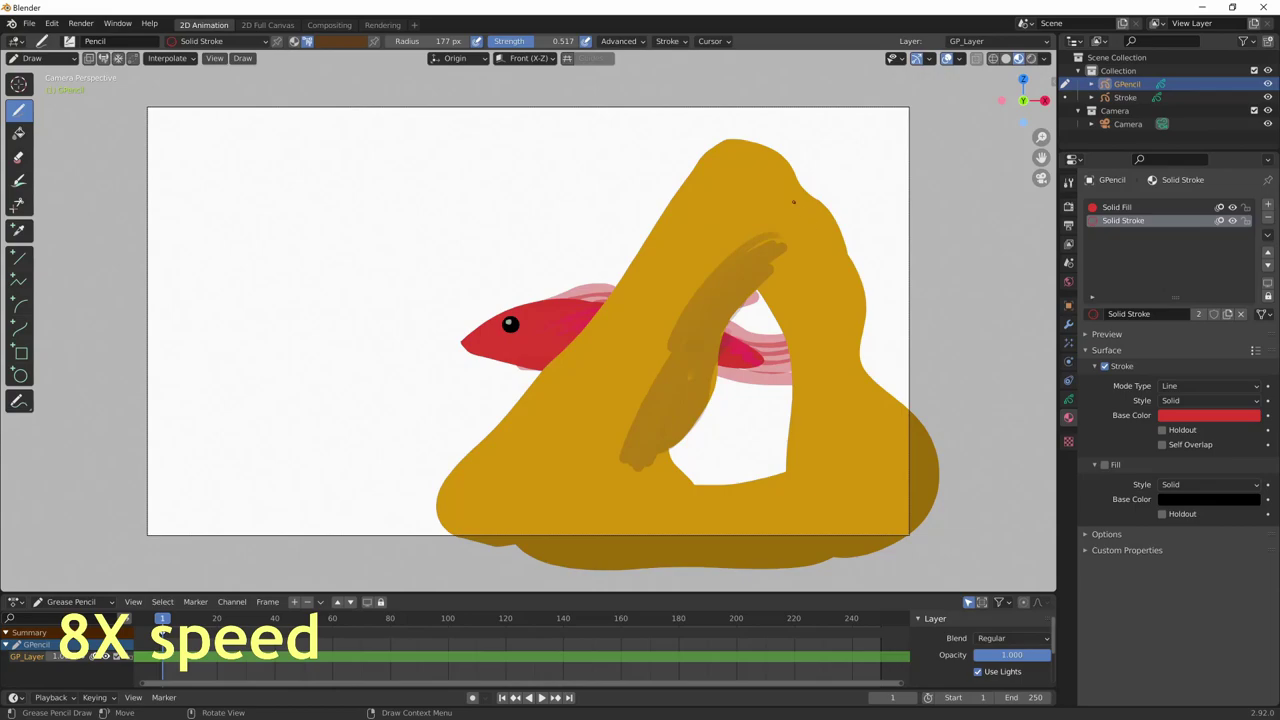
left_click_drag(840, 220, 900, 500)
left_click_drag(490, 530, 860, 500)
mouse_move(780, 230)
left_mouse_down()
mouse_move(676, 323)
mouse_move(640, 470)
left_mouse_up()
left_click_drag(850, 330, 880, 510)
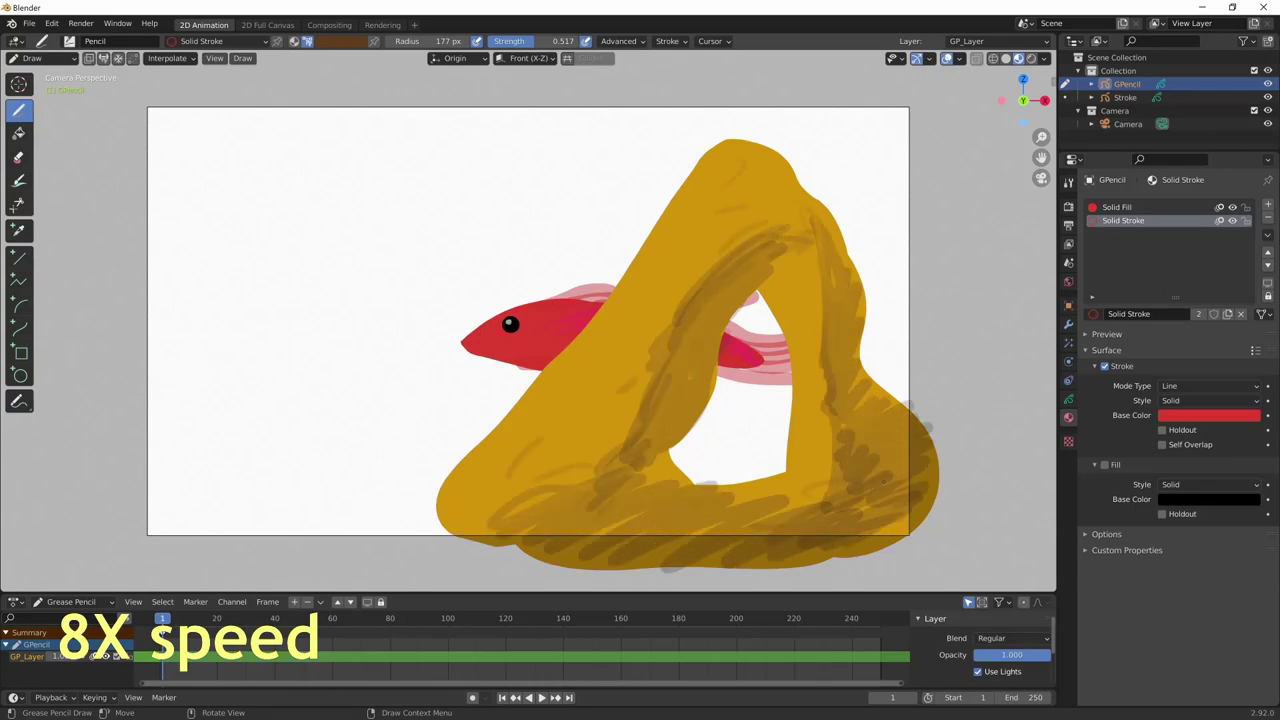
left_click_drag(880, 430, 740, 520)
- Duplicate the shaded rock, move the copy to the left and scale it up
key("ctrl+Tab")
mouse_move(720, 420)
middle_mouse_down()
mouse_move(783, 463)
mouse_move(800, 455)
mouse_move(523, 437)
mouse_move(792, 453)
middle_mouse_up()
key("KP_0")
key("shift+d")
right_click(792, 453)
key("KP_0")
key("g")
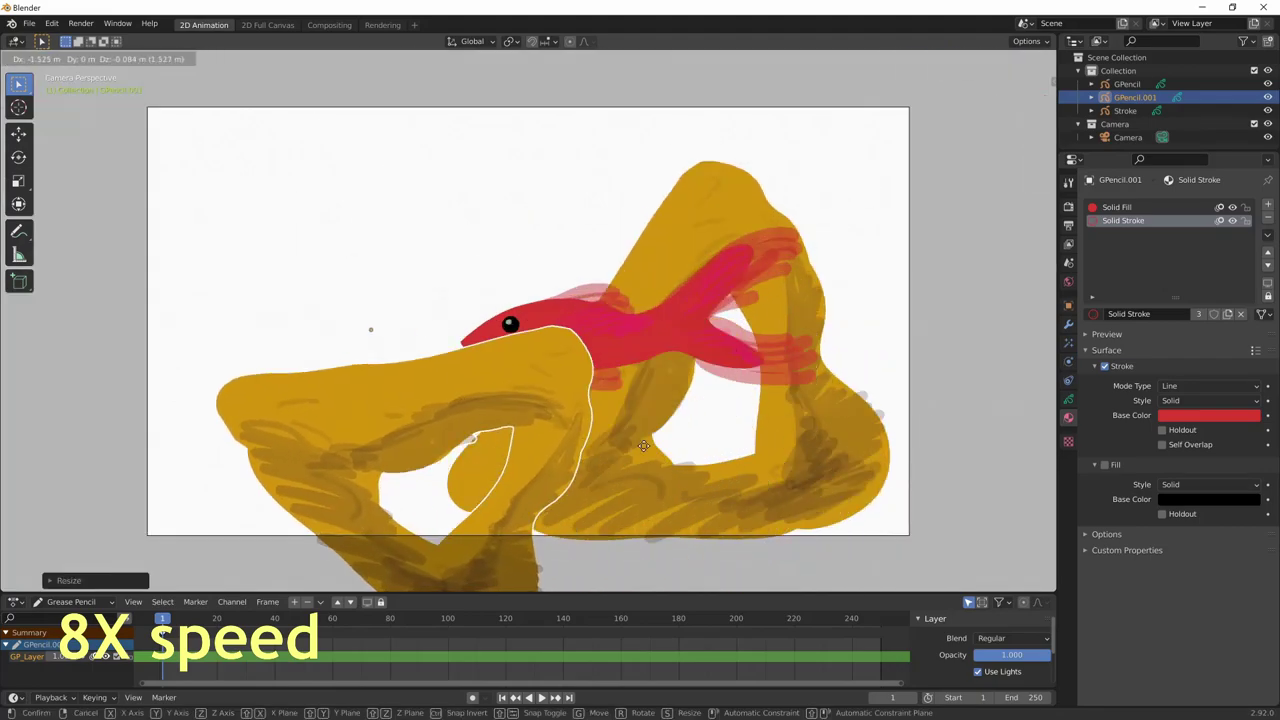
left_click(484, 463)
key("s")
left_click(697, 521)
- Add a Hue/Saturation modifier to the copy, adjusting hue, saturation and value to paler yellow
left_click(1068, 323)
left_click(1180, 203)
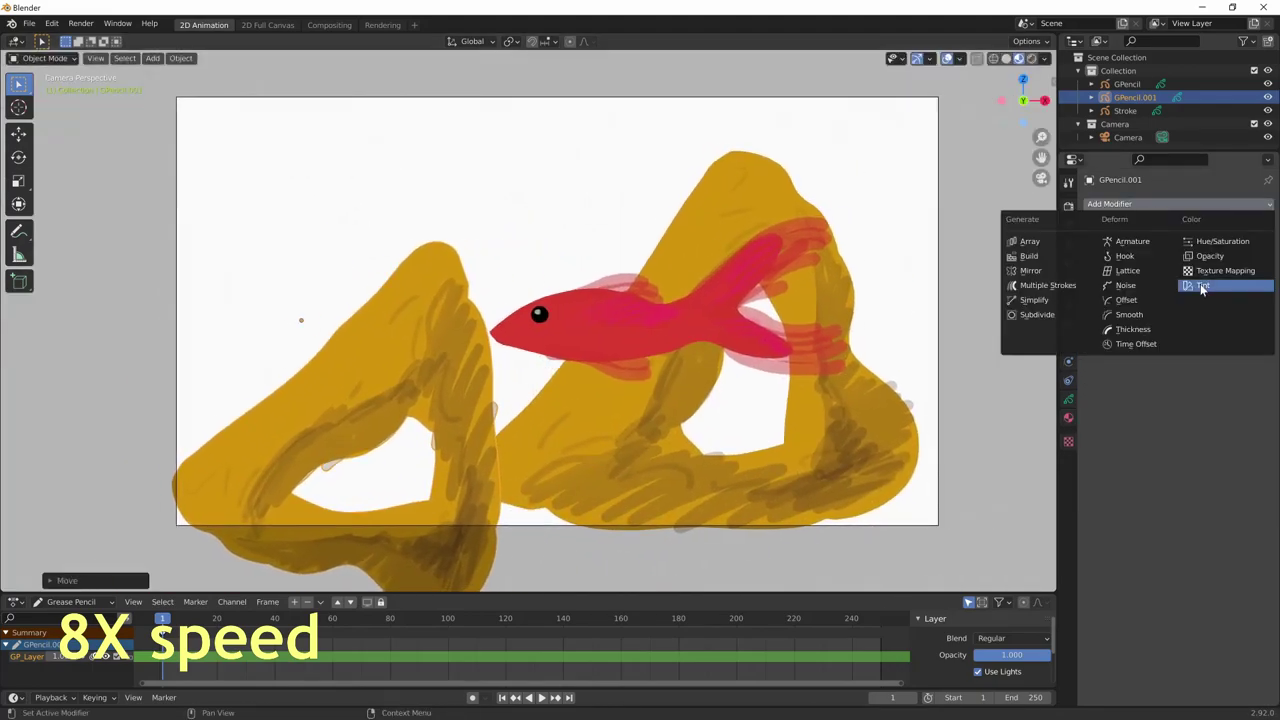
left_click(1200, 286)
left_click_drag(1208, 262, 1230, 262)
mouse_move(1208, 296)
left_mouse_down()
mouse_move(1186, 302)
mouse_move(1229, 294)
left_mouse_up()
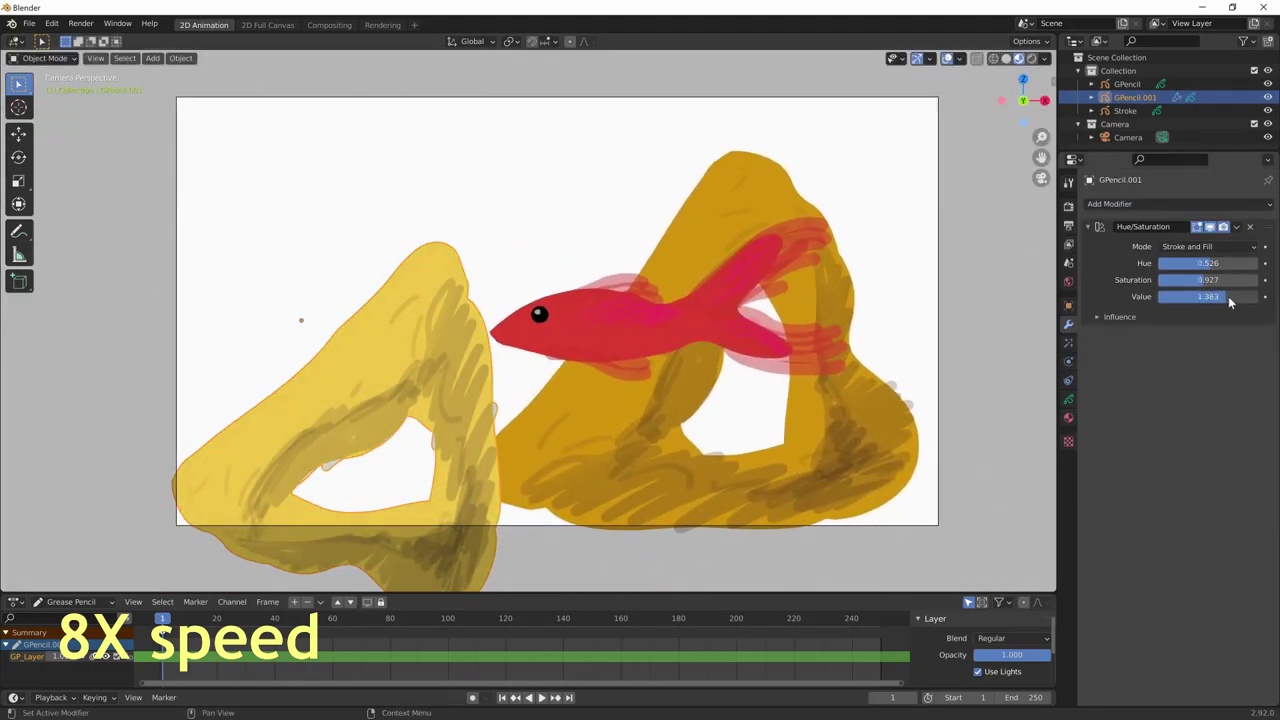
mouse_move(600, 330)
middle_mouse_down()
mouse_move(523, 330)
mouse_move(650, 420)
middle_mouse_up()
- Duplicate the pale rock again, narrow it horizontally and rotate it
key("shift+d")
left_click(697, 474)
key("KP_0")
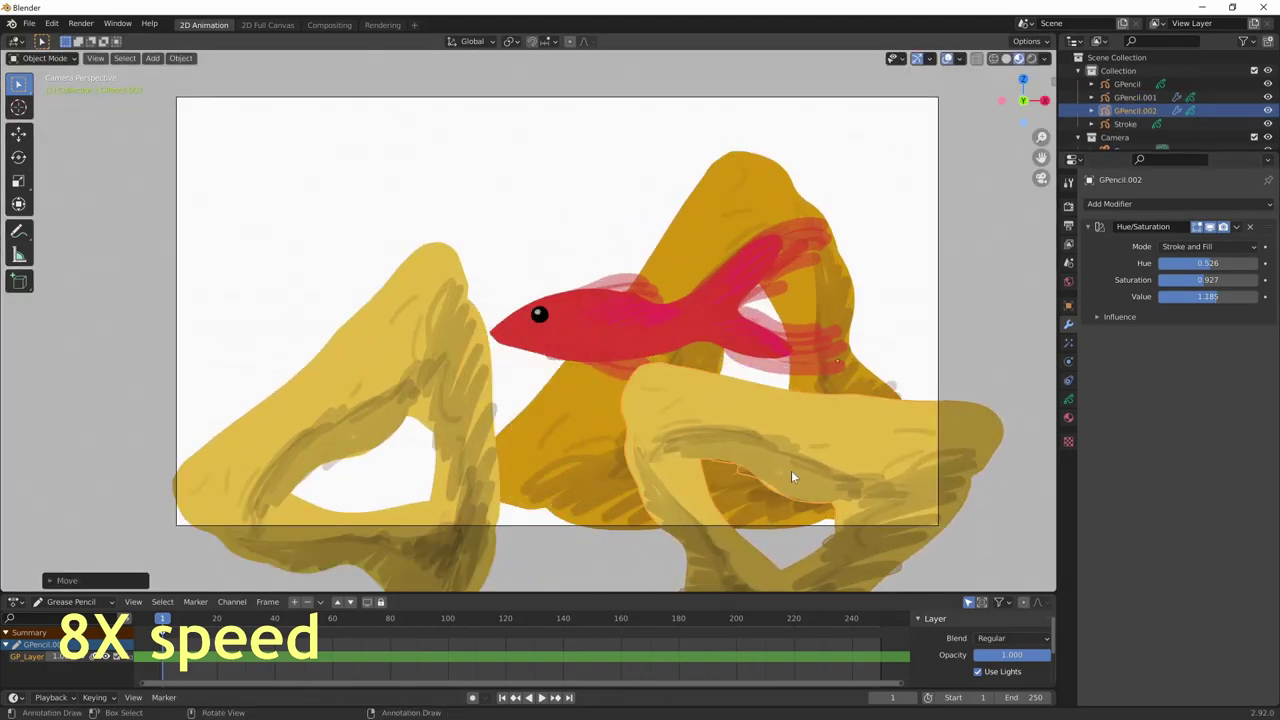
key("s")
key("x")
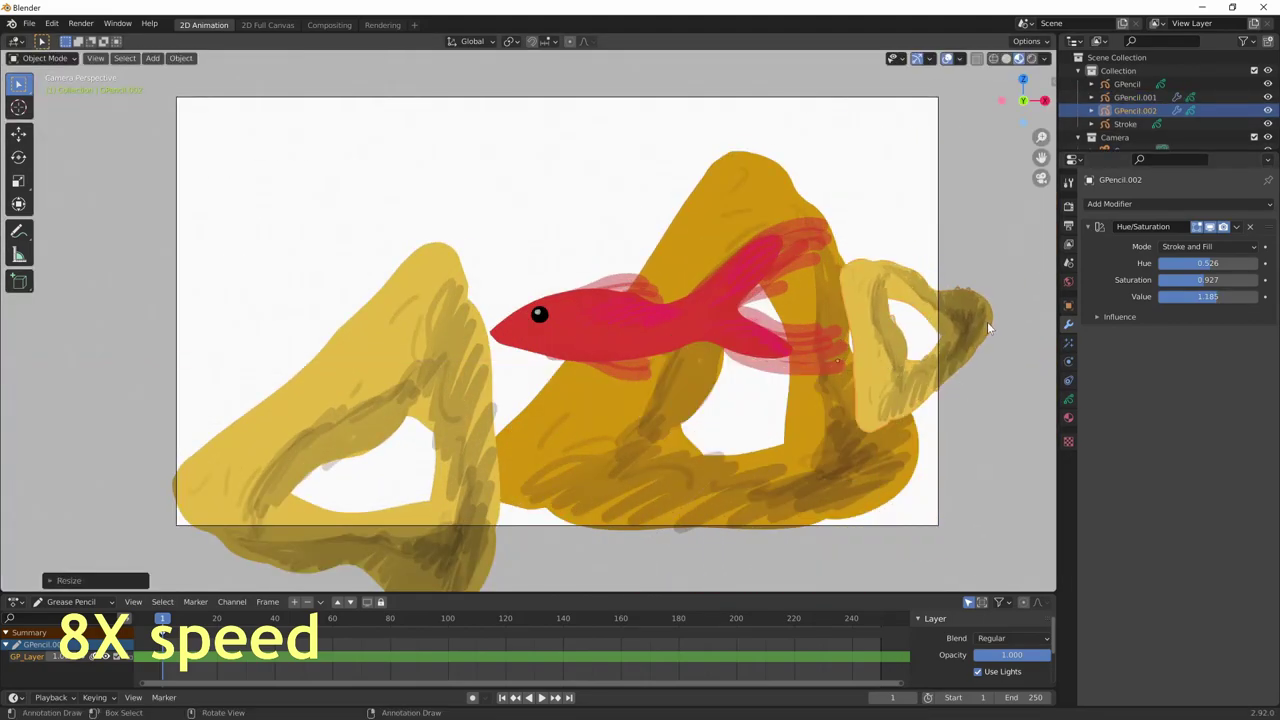
left_click(800, 440)
key("r")
left_click(774, 458)
mouse_move(774, 458)
middle_mouse_down()
mouse_move(928, 528)
mouse_move(855, 484)
middle_mouse_up()
- Add a new blank grease pencil object, GPencil.003, and view through the camera
key("shift+a")
left_click(920, 482)
key("KP_0")
- Pick a green brush colour and draw the first grass blade on the new object
key("ctrl+Tab")
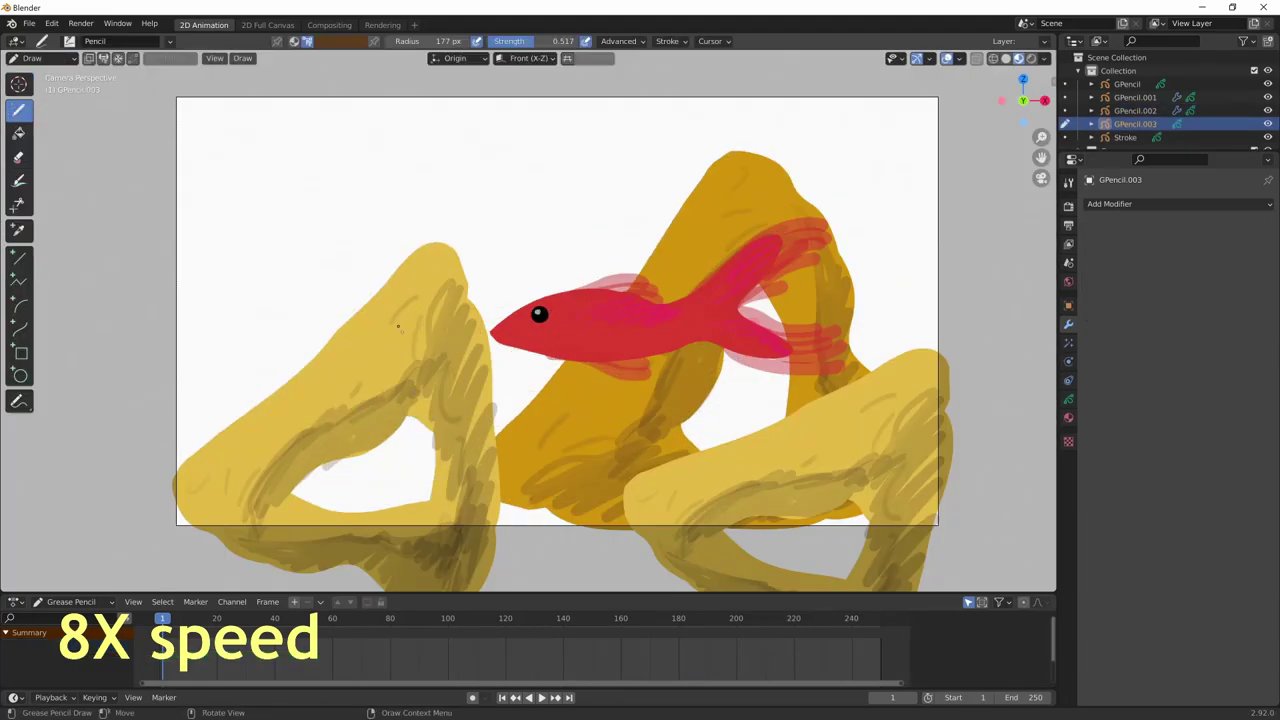
left_click(341, 43)
left_click(344, 320)
left_click_drag(230, 368, 230, 425)
middle_click_drag(600, 450, 660, 470)
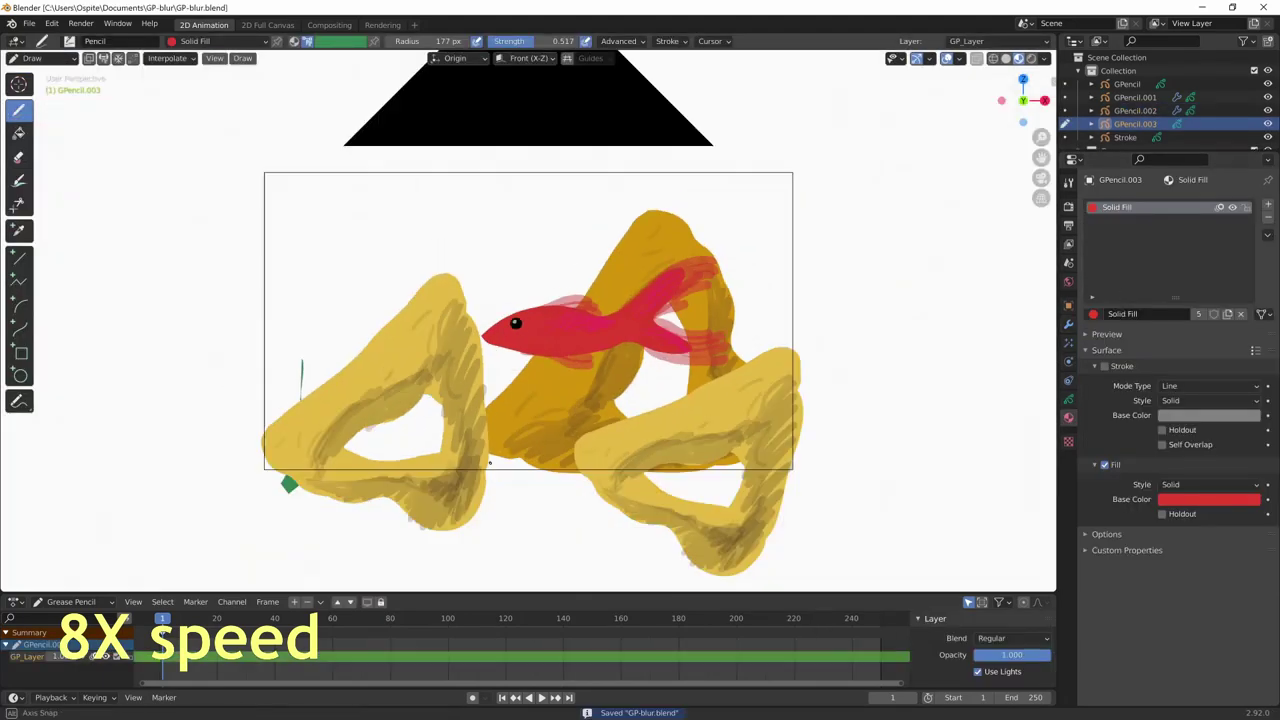
key("KP_0")
key("KP_Divide")
- Draw more green grass blades across the lower left, switching to a lighter green
left_click_drag(305, 345, 294, 550)
left_click_drag(365, 285, 335, 540)
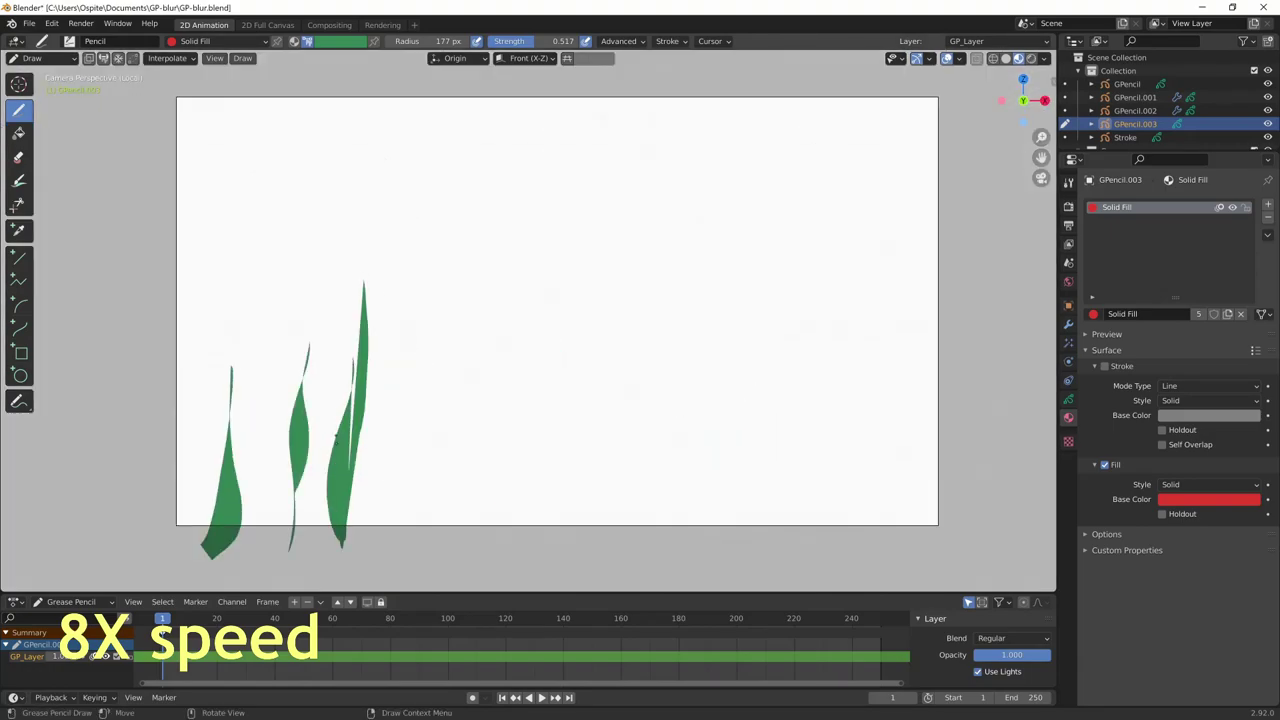
left_click_drag(262, 345, 245, 545)
left_click(341, 41)
mouse_move(410, 340)
left_mouse_down()
mouse_move(380, 562)
mouse_move(425, 540)
left_mouse_up()
left_click(323, 332)
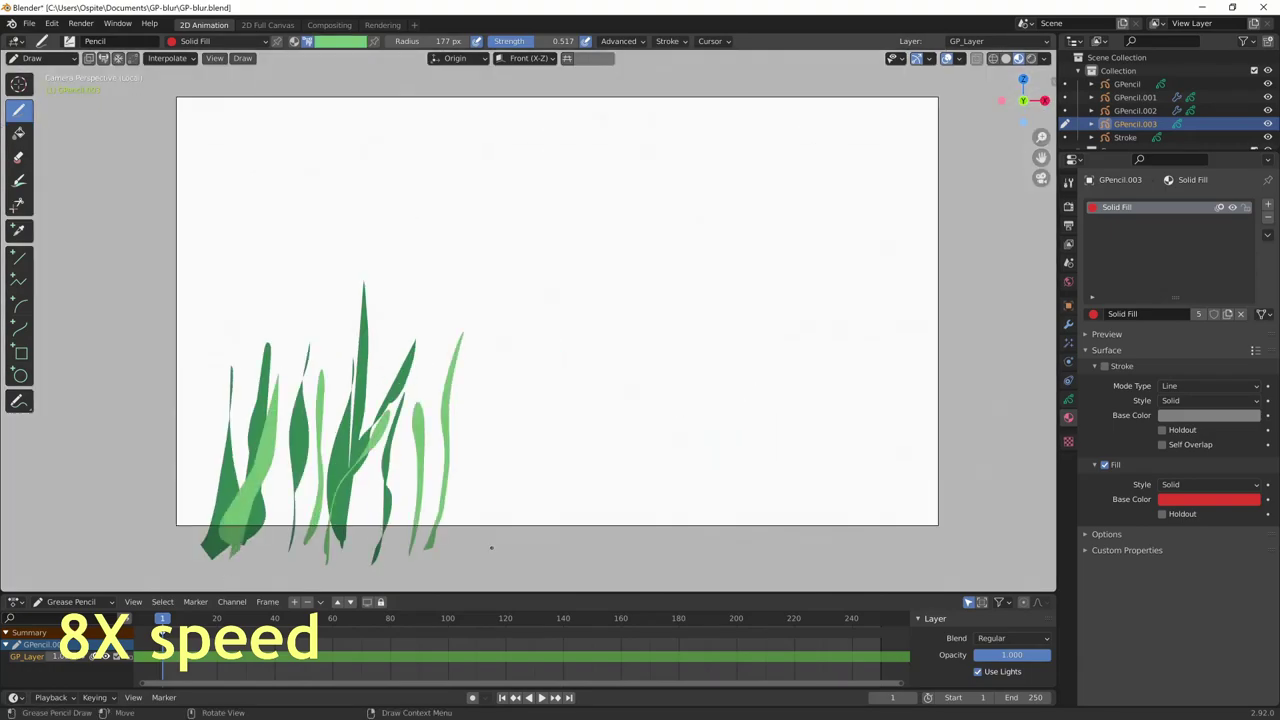
- Duplicate all grass strokes to the right and widen the copy horizontally
key("Tab")
key("shift+d")
left_click(640, 470)
key("s")
key("x")
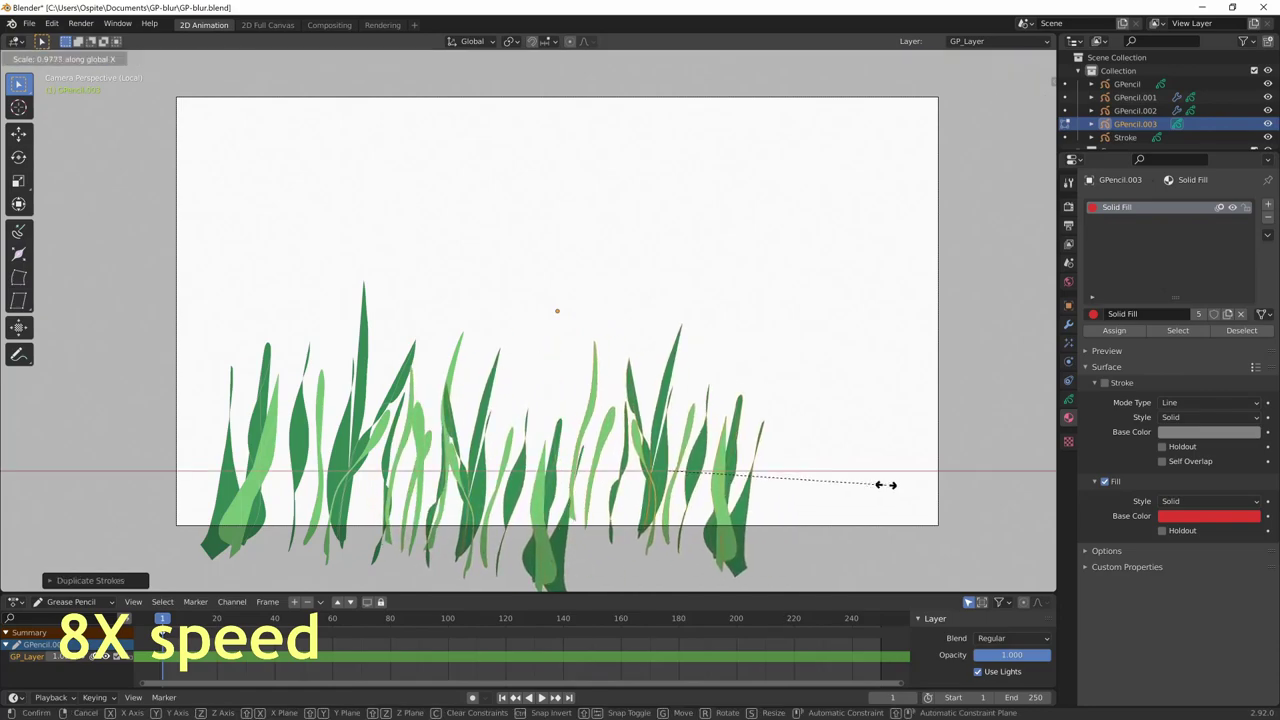
left_click(791, 503)
key("Tab")
mouse_move(791, 503)
middle_mouse_down()
mouse_move(870, 455)
mouse_move(600, 400)
middle_mouse_up()
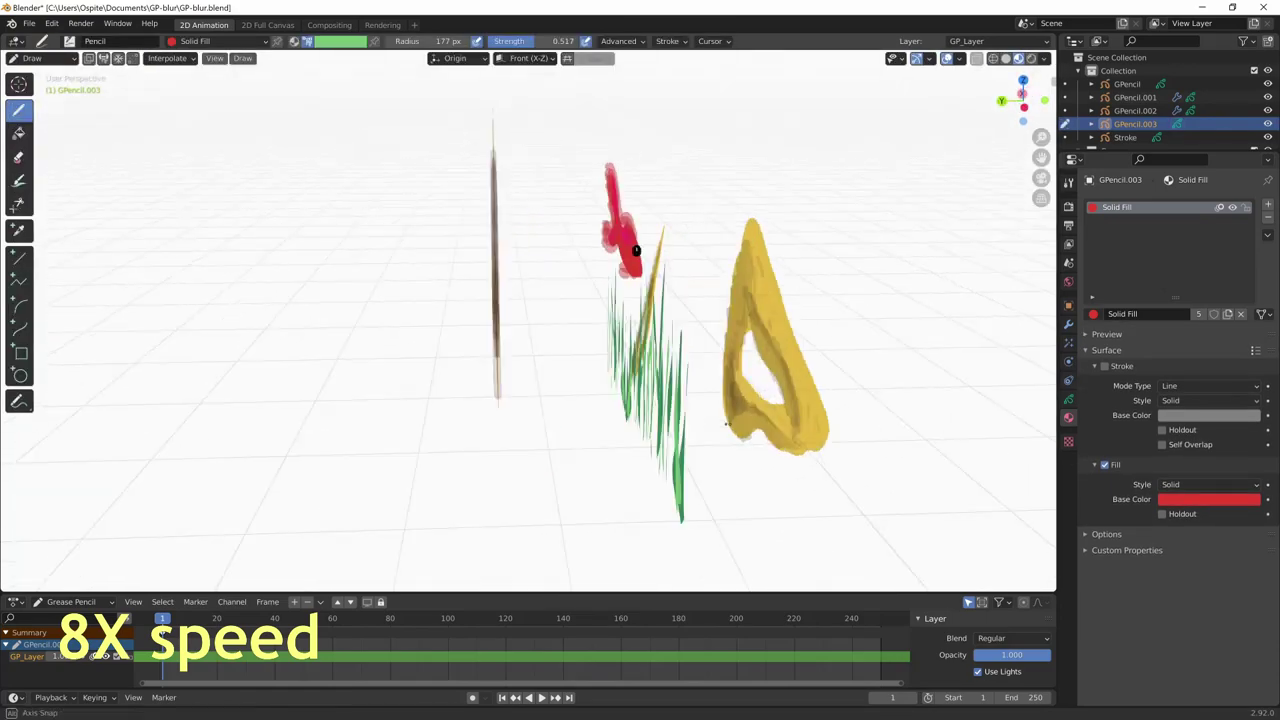
- Duplicate the grass object and add a Hue/Saturation modifier with value 0.584 and hue 0.540
key("ctrl+Tab")
left_click(509, 400)
key("KP_0")
mouse_move(800, 476)
middle_mouse_down()
mouse_move(814, 560)
mouse_move(780, 450)
middle_mouse_up()
key("KP_0")
key("shift+d")
left_click(775, 428)
left_click(1068, 323)
left_click(1180, 203)
mouse_move(1208, 296)
left_mouse_down()
mouse_move(1171, 305)
mouse_move(1208, 268)
left_mouse_up()
middle_click_drag(700, 400, 600, 380)
key("KP_0")
- Place and enlarge another grass copy, shifting its hue toward teal and brightening its value
key("shift+d")
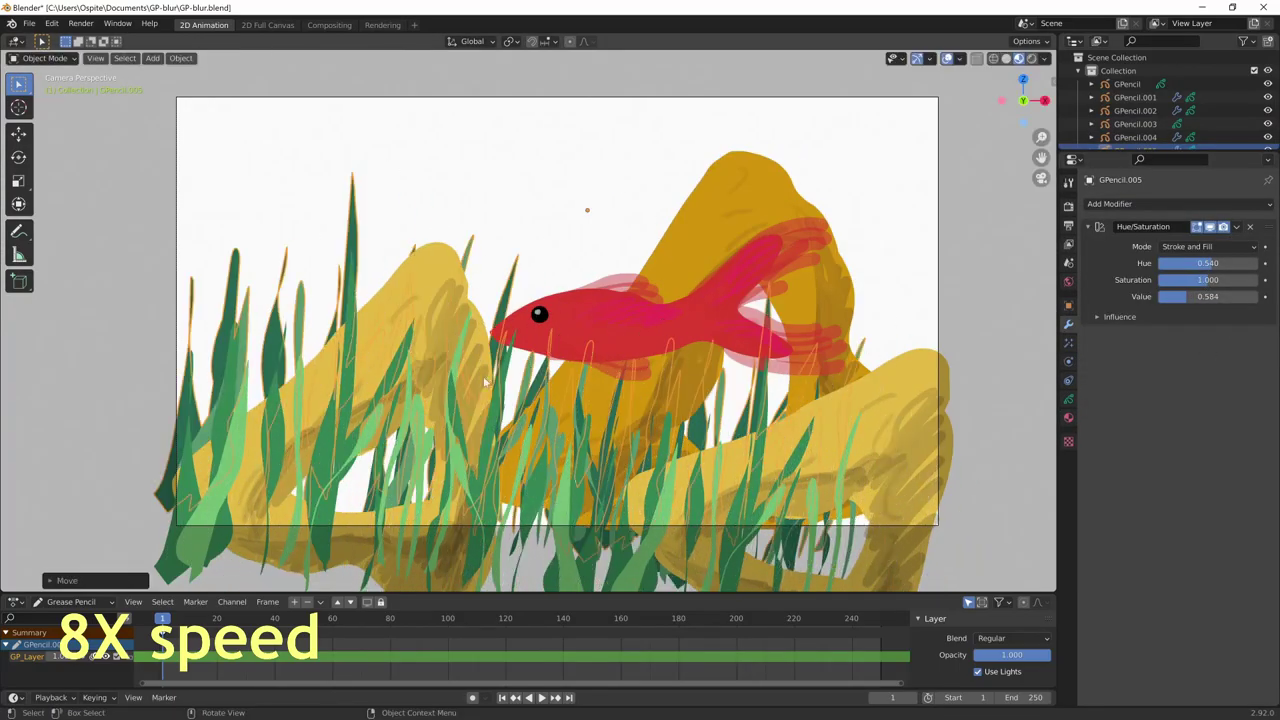
left_click(690, 420)
key("s")
left_click(779, 514)
key("Tab")
middle_click_drag(779, 514, 700, 480)
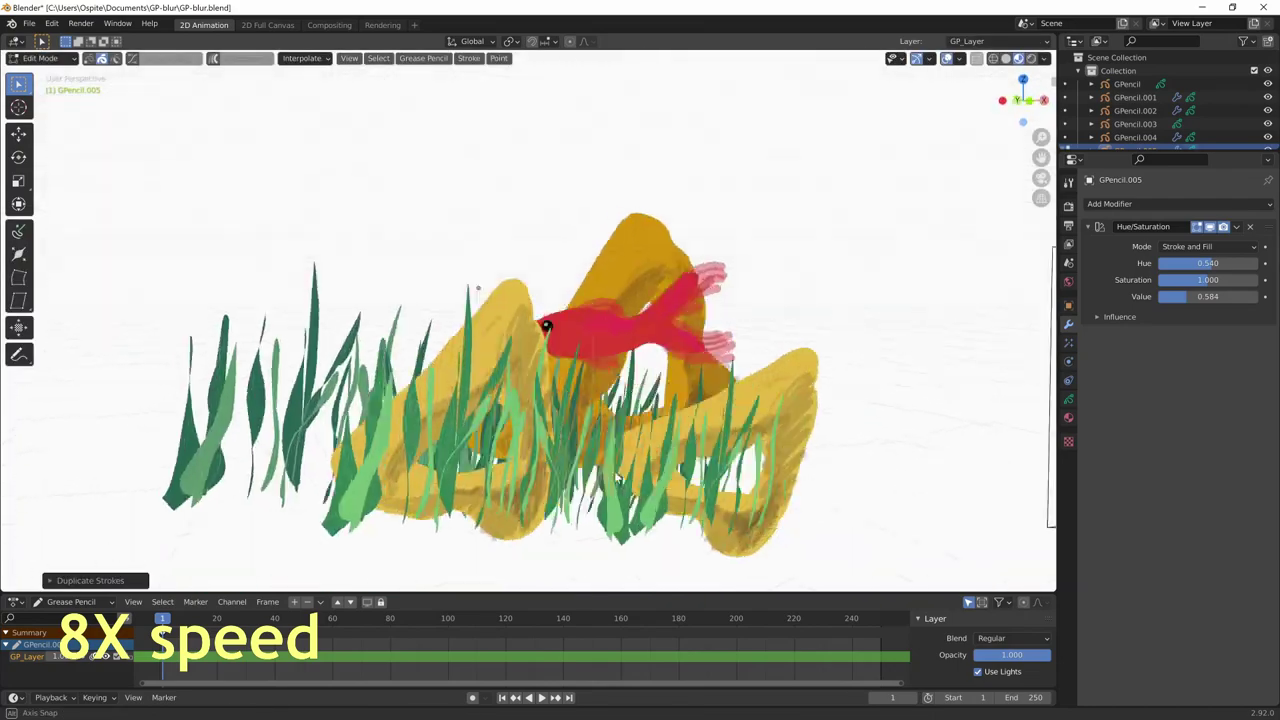
key("KP_0")
key("Tab")
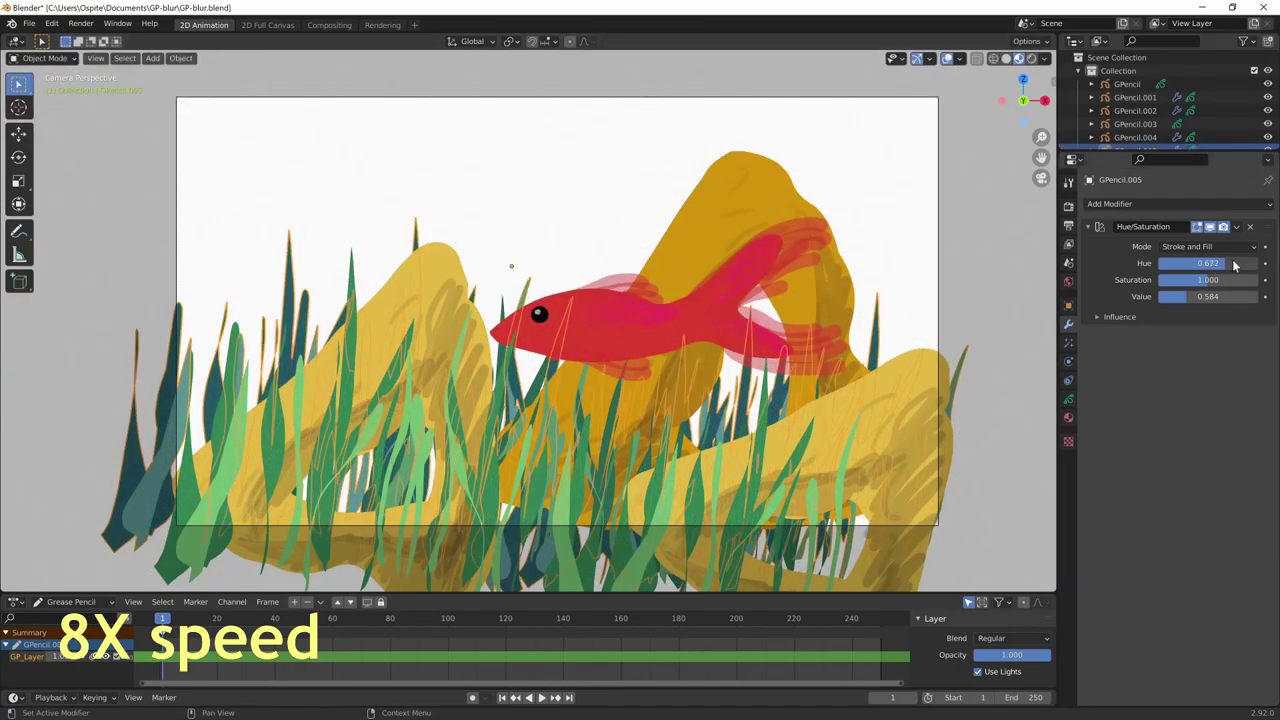
left_click_drag(1208, 263, 1225, 263)
left_click_drag(1208, 296, 1246, 301)
- Move the red fish higher in the frame
left_click(650, 320)
key("g")
left_click(630, 270)
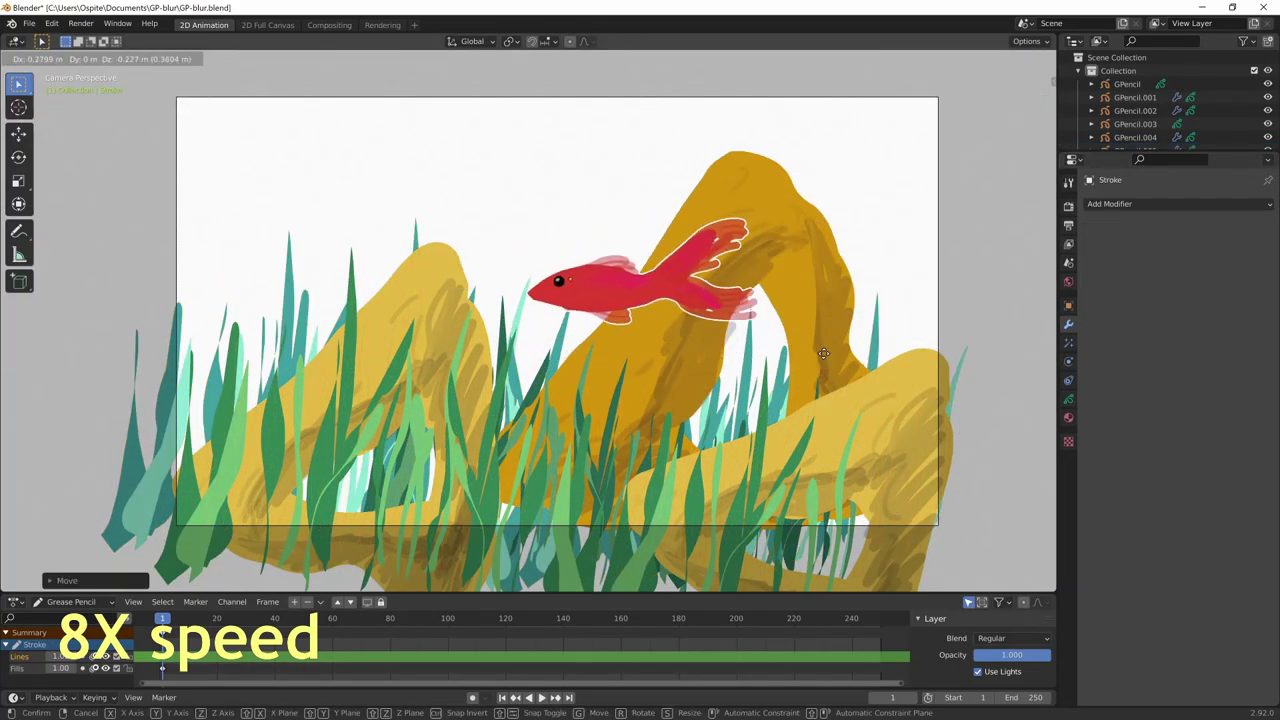
left_click(802, 469)
middle_click_drag(802, 469, 668, 434)
- In drawing mode, draw a light blue band behind the grass
key("ctrl+Tab")
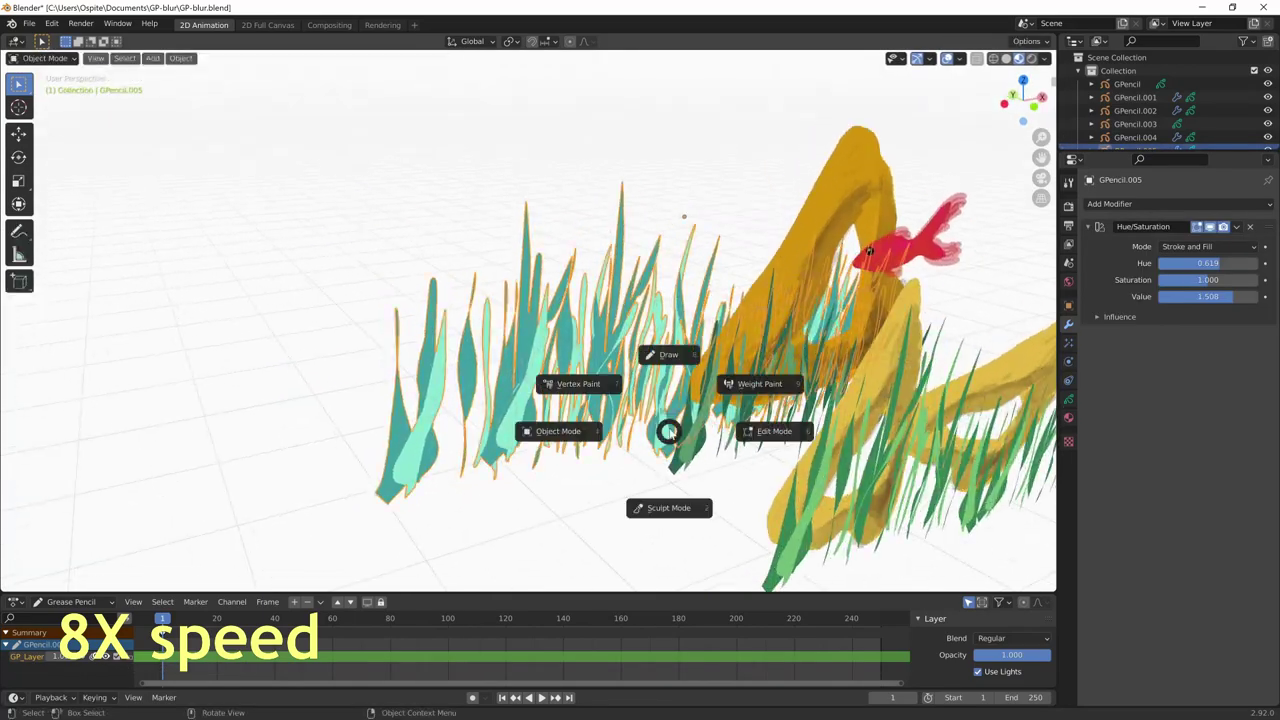
left_click(671, 354)
middle_click_drag(734, 343, 591, 134)
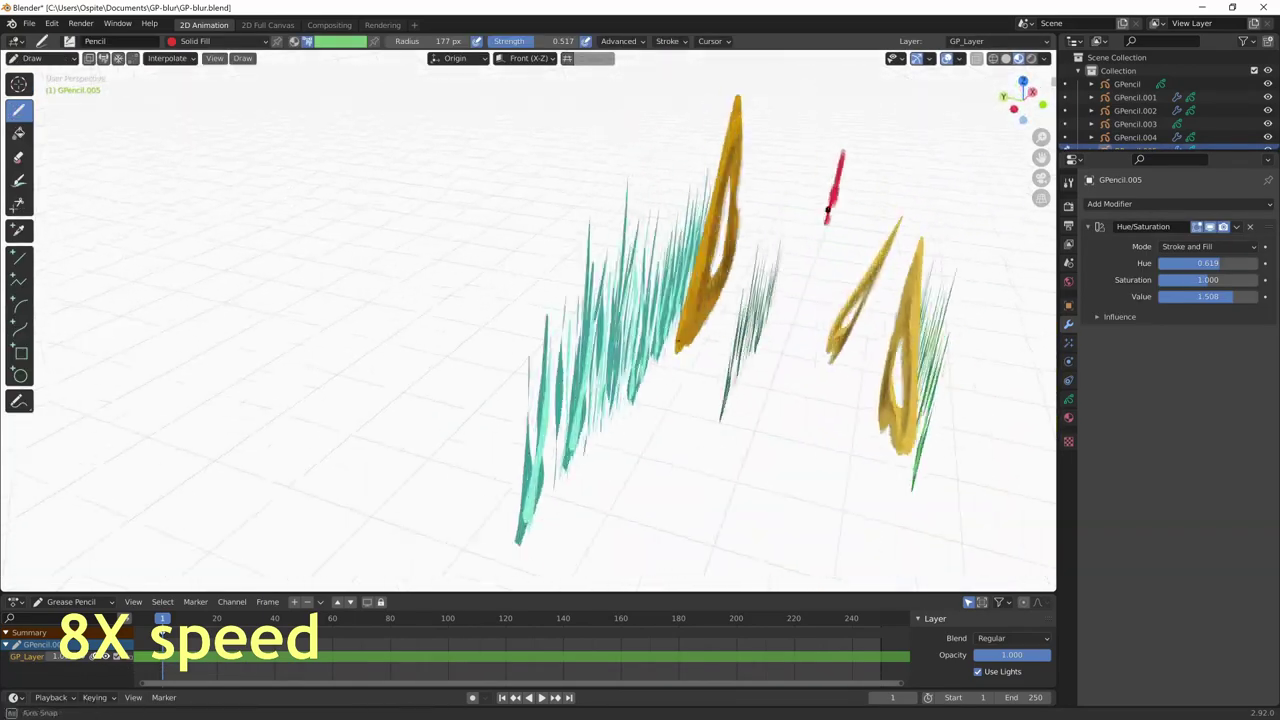
left_click(958, 58)
middle_click_drag(921, 327, 586, 143)
key("KP_0")
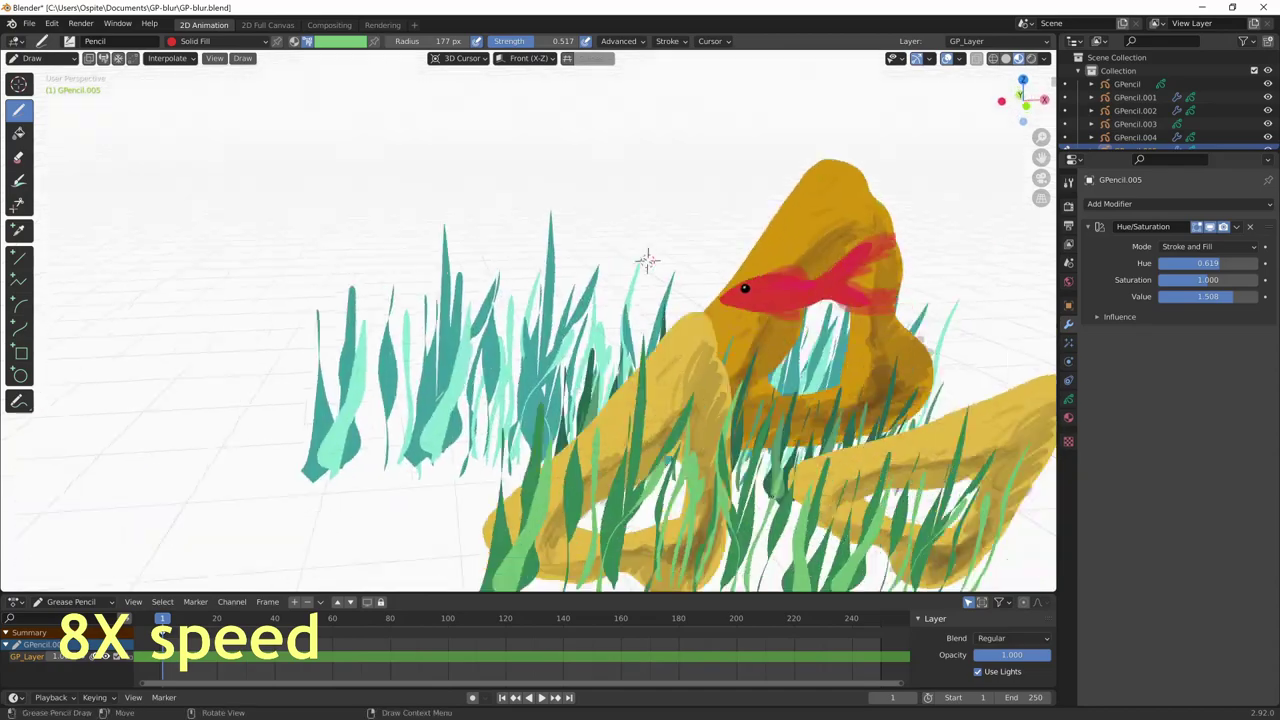
left_click(340, 41)
left_click(318, 280)
left_click_drag(120, 520, 990, 470)
middle_click_drag(578, 310, 450, 250)
left_click(1068, 398)
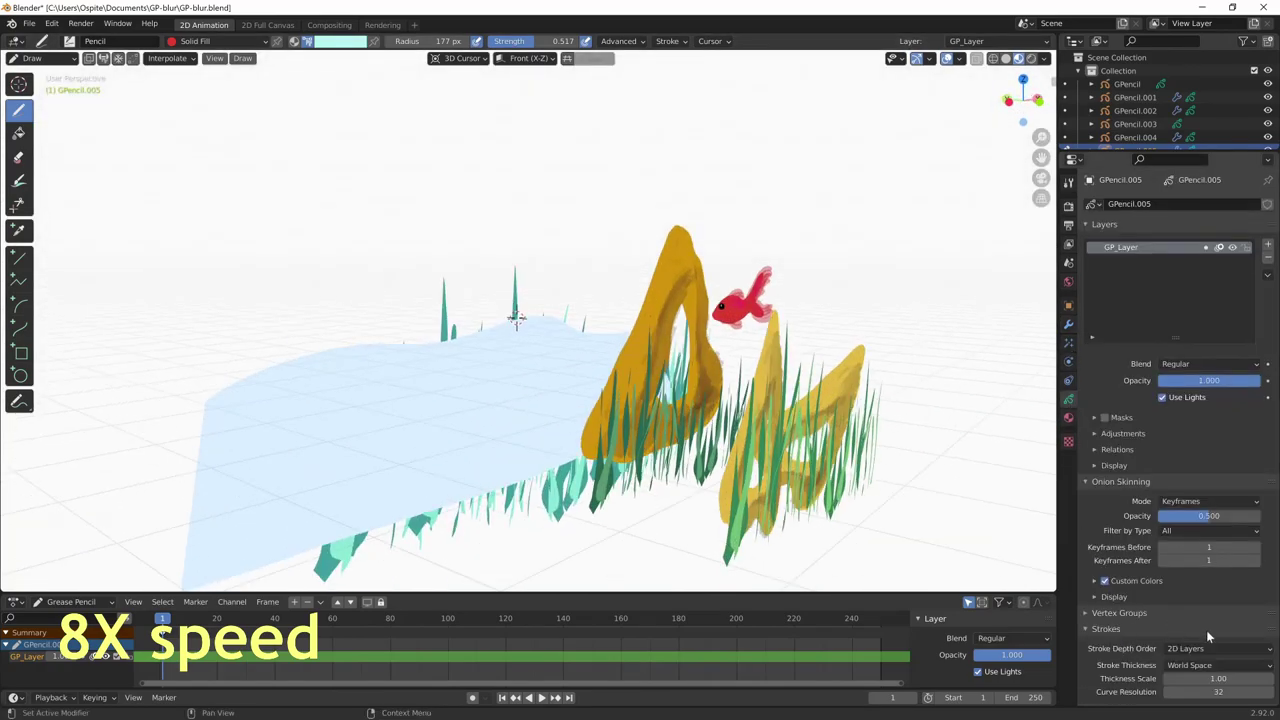
key("KP_0")
- Draw pale teal and grey-green bands across the sky
left_click(340, 41)
left_click(330, 250)
left_click(340, 41)
left_click(330, 250)
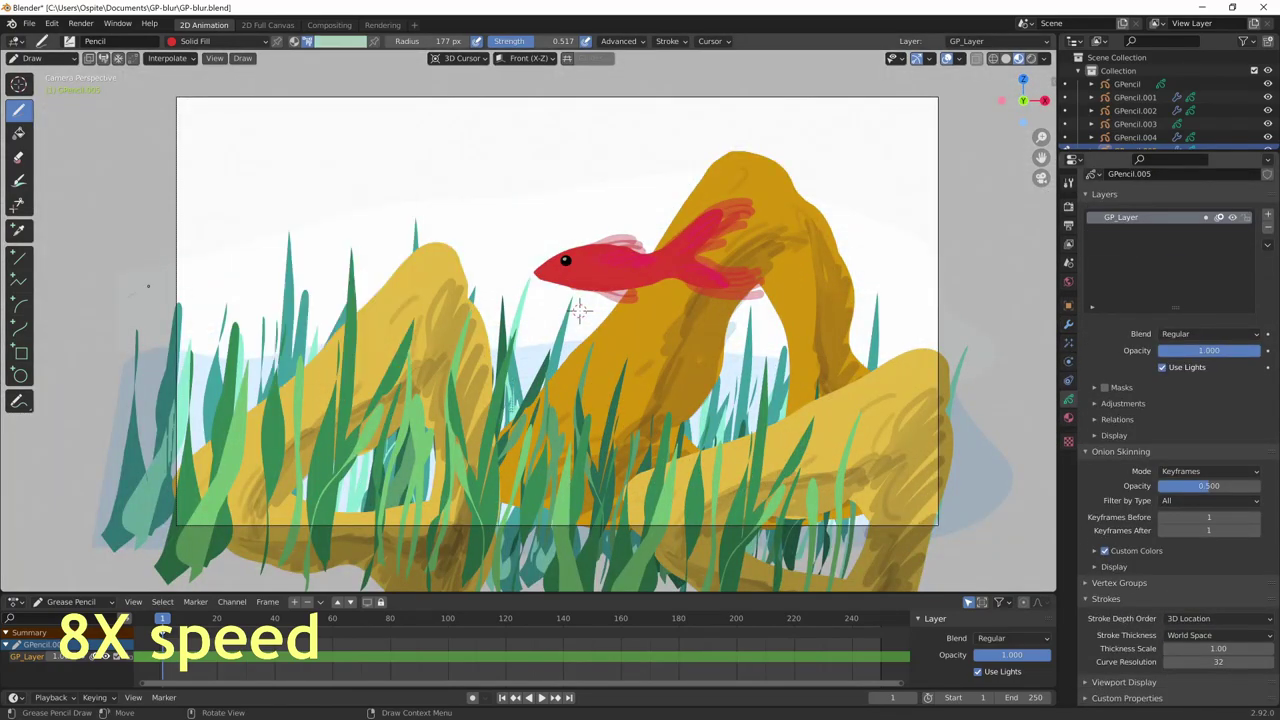
left_click_drag(130, 230, 975, 200)
left_click_drag(145, 165, 858, 90)
- Move the background drawing to a new position and save the blend file
key("ctrl+Tab")
mouse_move(579, 311)
middle_mouse_down()
mouse_move(514, 309)
mouse_move(520, 300)
middle_mouse_up()
key("g")
left_click(444, 370)
key("KP_0")
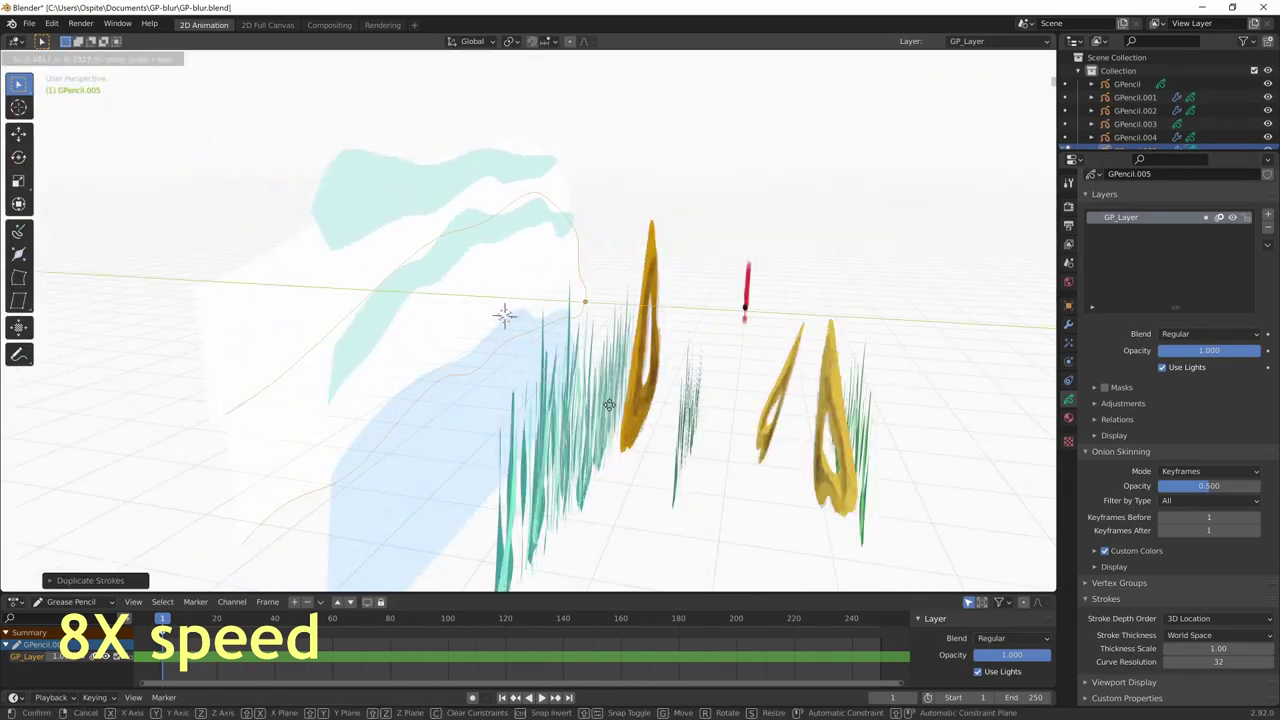
key("KP_0")
key("ctrl+s")
key("ctrl+Tab")
- Set the world colour to pale blue
left_click(1068, 282)
left_click(1209, 268)
left_click(1200, 128)
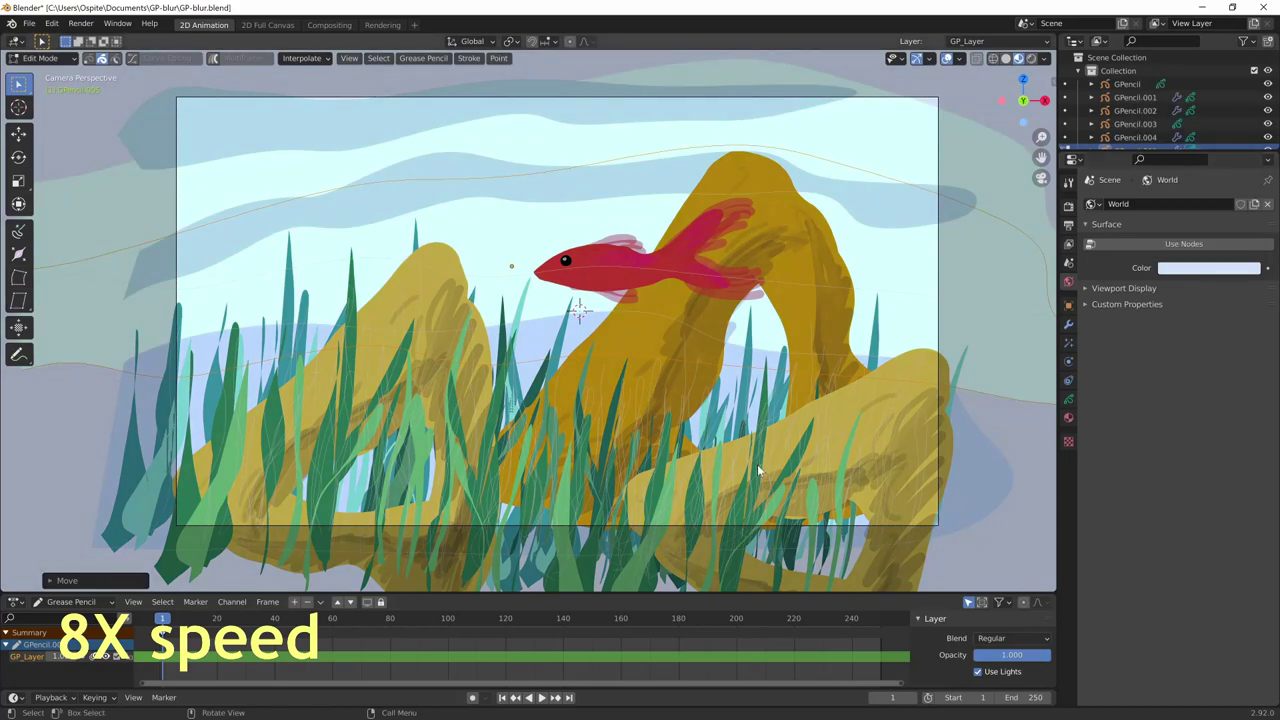
key("ctrl+Tab")
mouse_move(579, 311)
middle_mouse_down()
mouse_move(534, 300)
mouse_move(567, 283)
middle_mouse_up()
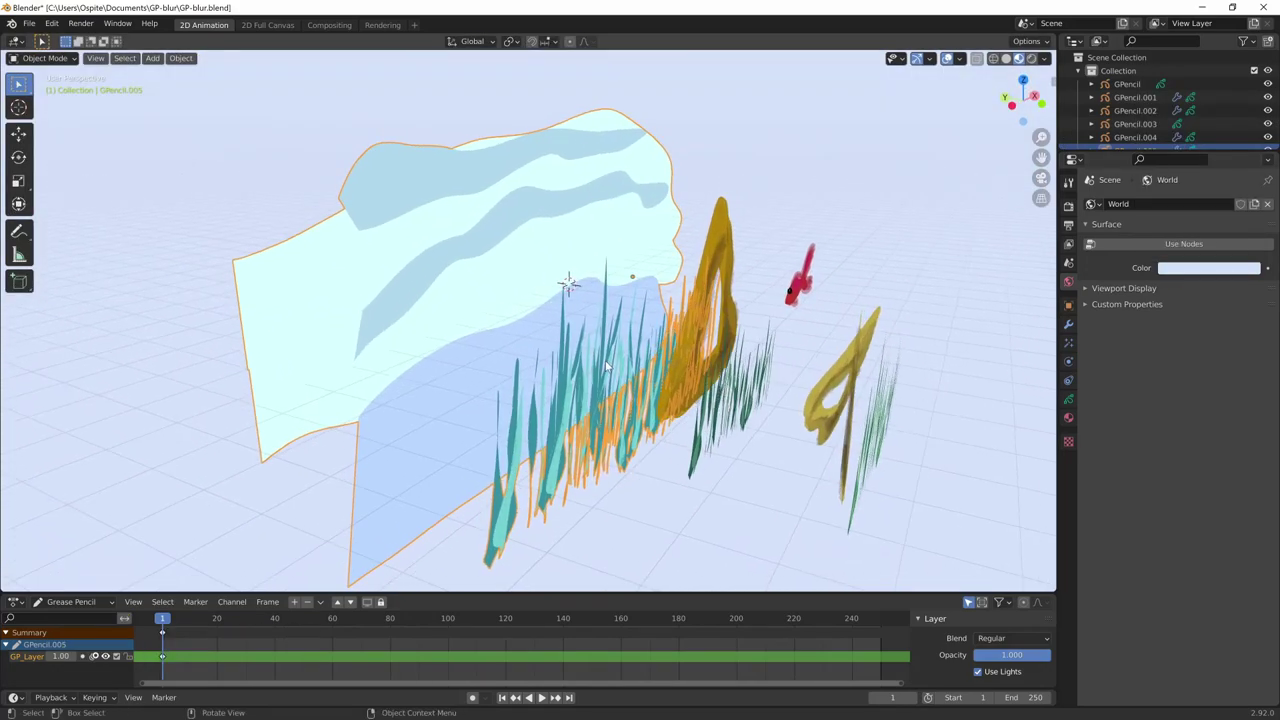
- Rename the background object 'fondo' and the fish 'pesce'
key("F2")
type("fondo")
key("Return")
left_click(800, 292)
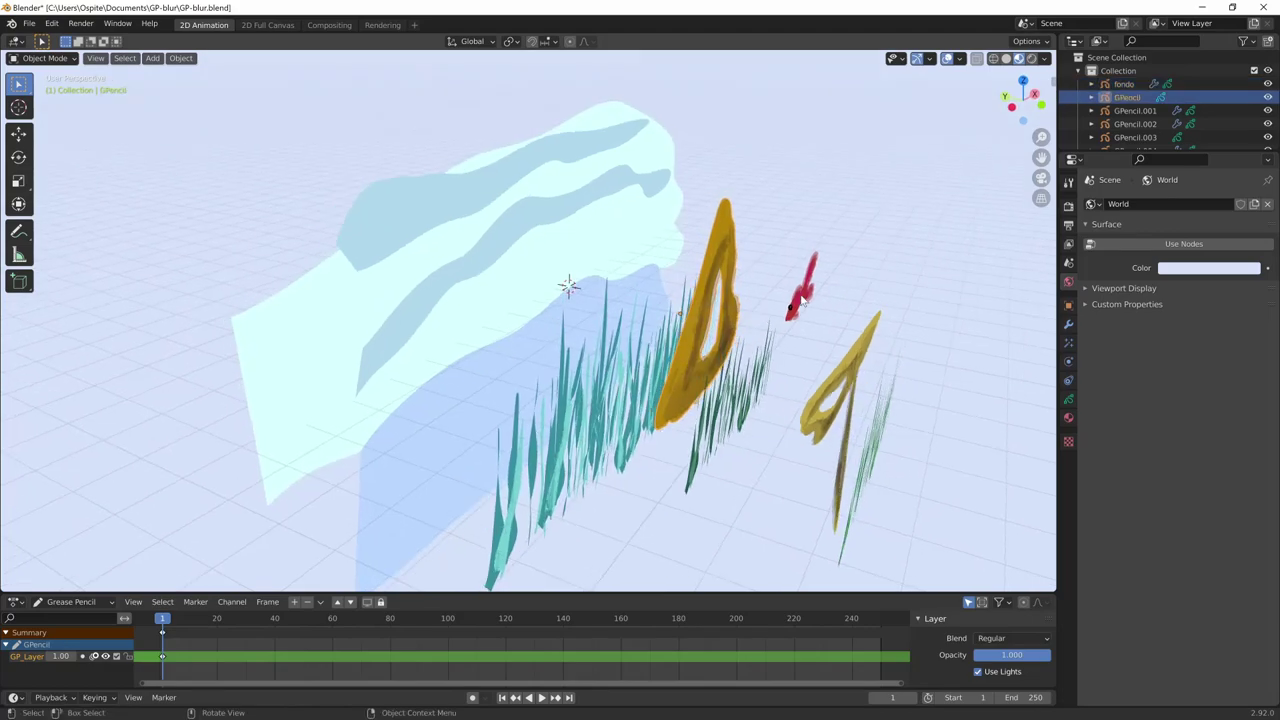
key("F2")
type("pesce")
key("Return")
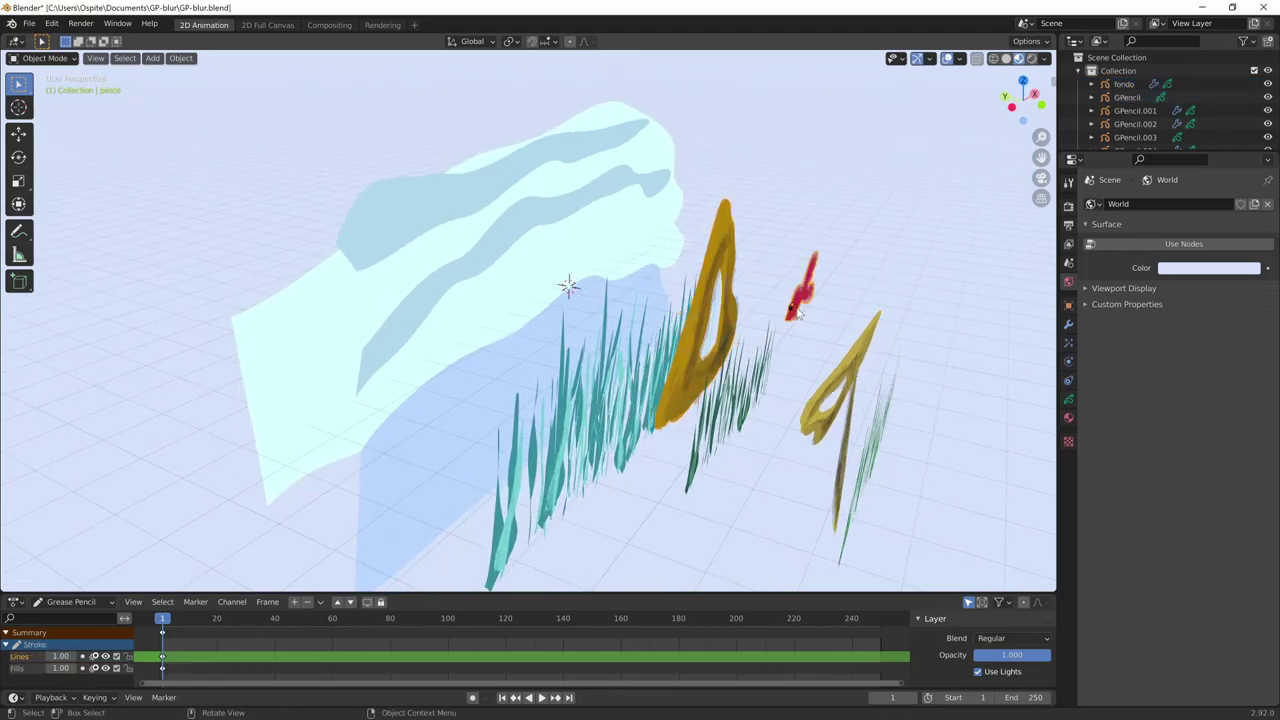
- Shift the front rock and grass drawings about 1.25 m back in depth, then select the camera
middle_click_drag(805, 310, 830, 443)
key("KP_0")
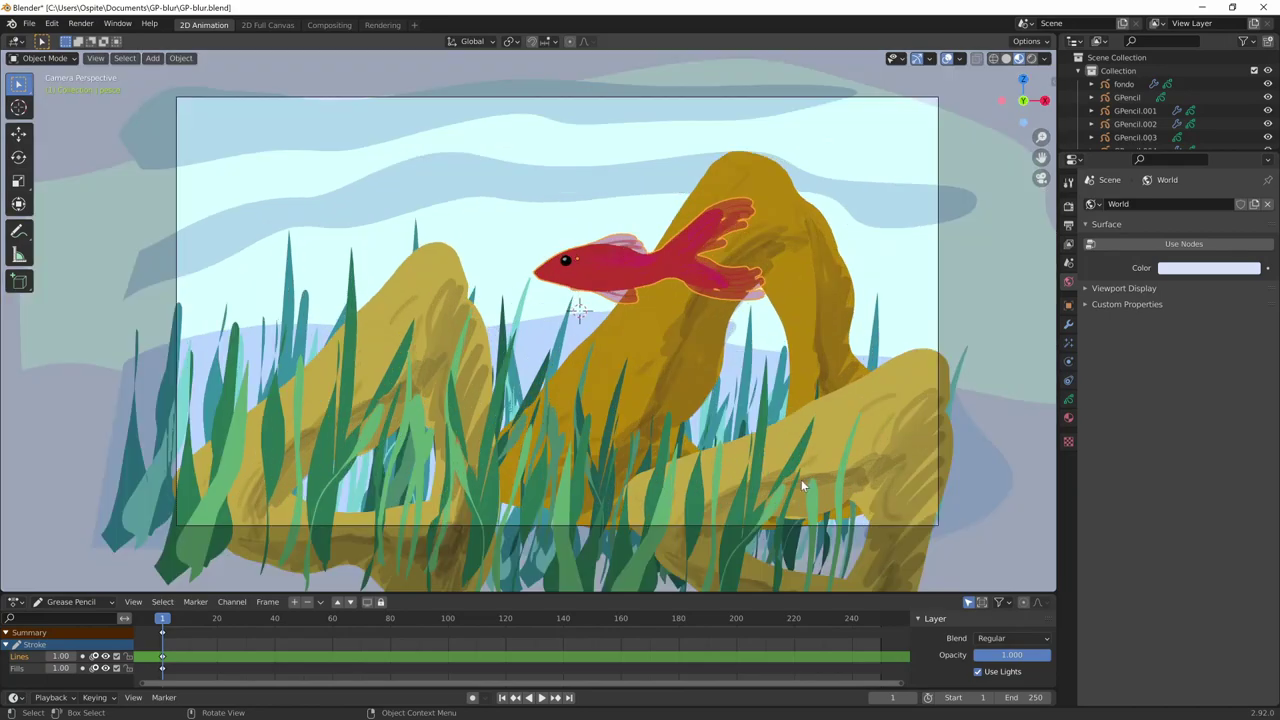
mouse_move(797, 493)
middle_mouse_down()
mouse_move(740, 442)
mouse_move(863, 507)
mouse_move(757, 363)
mouse_move(800, 366)
middle_mouse_up()
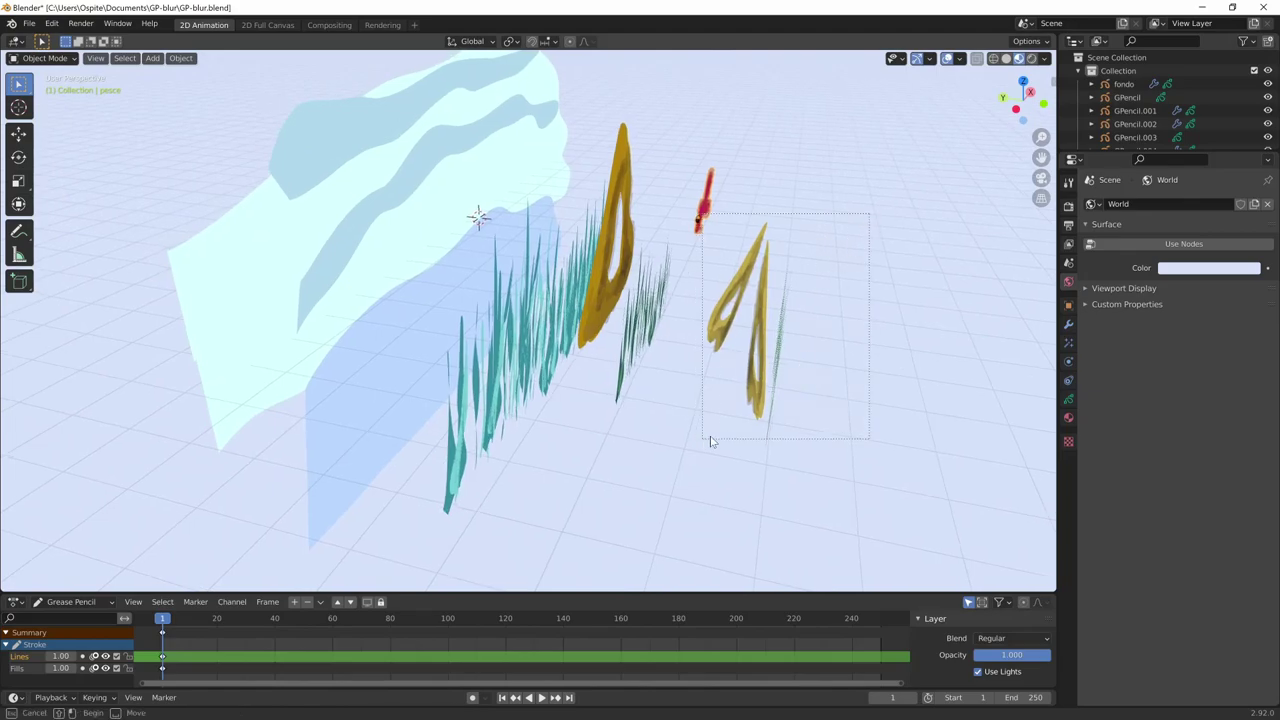
left_click_drag(711, 441, 725, 440)
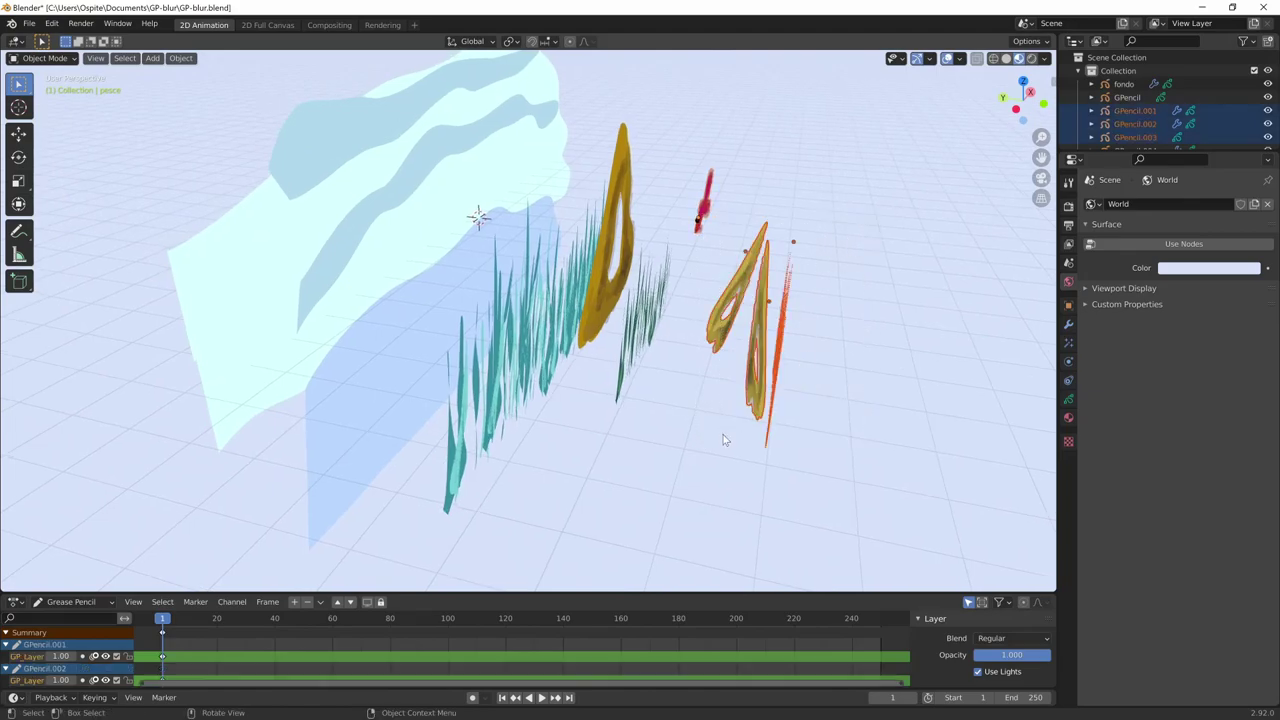
left_click(808, 438)
key("KP_0")
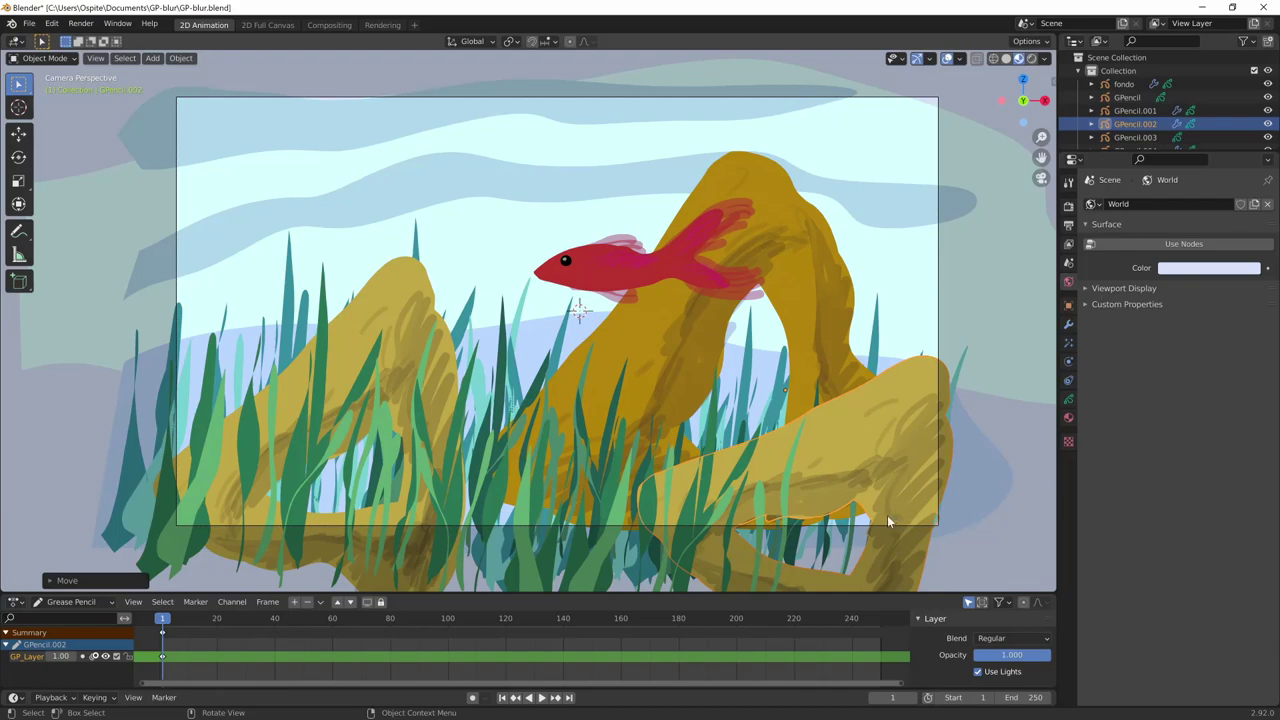
left_click(887, 515)
left_click(1069, 363)
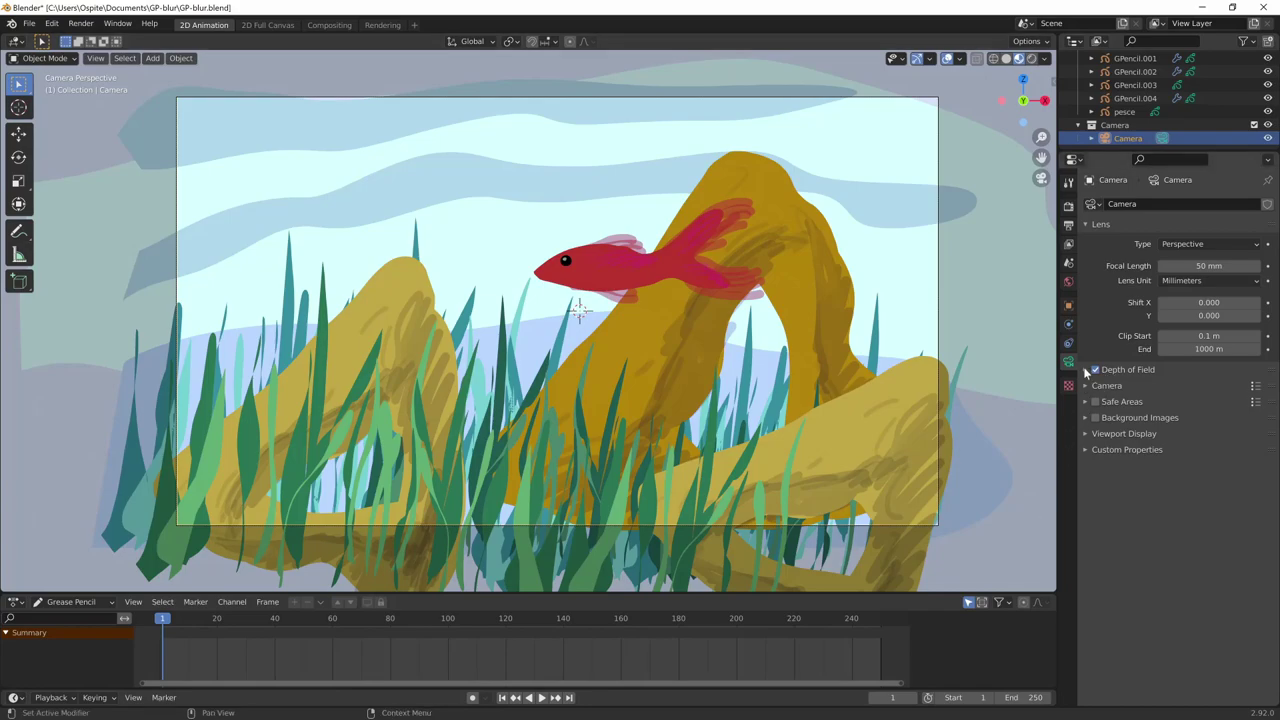
- Give grass drawing GPencil.003 a Blur effect with 2 samples and Use Depth of Field enabled
left_click(1085, 370)
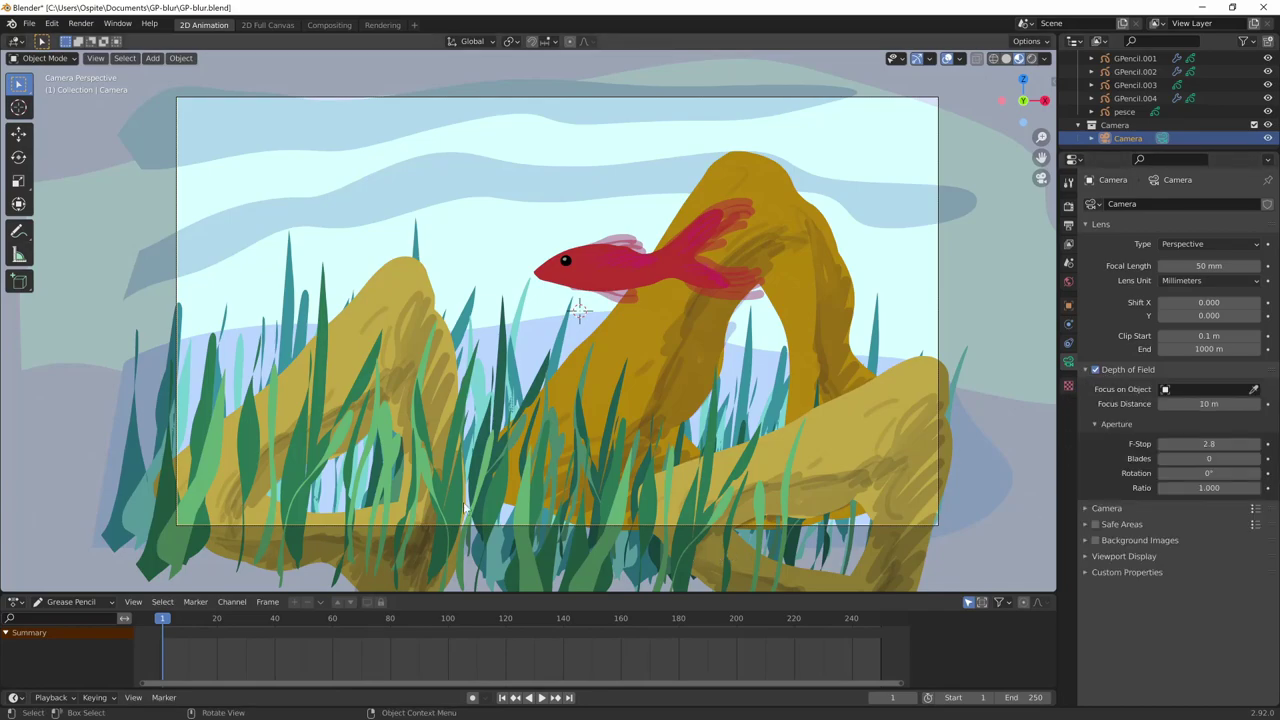
left_click(251, 427)
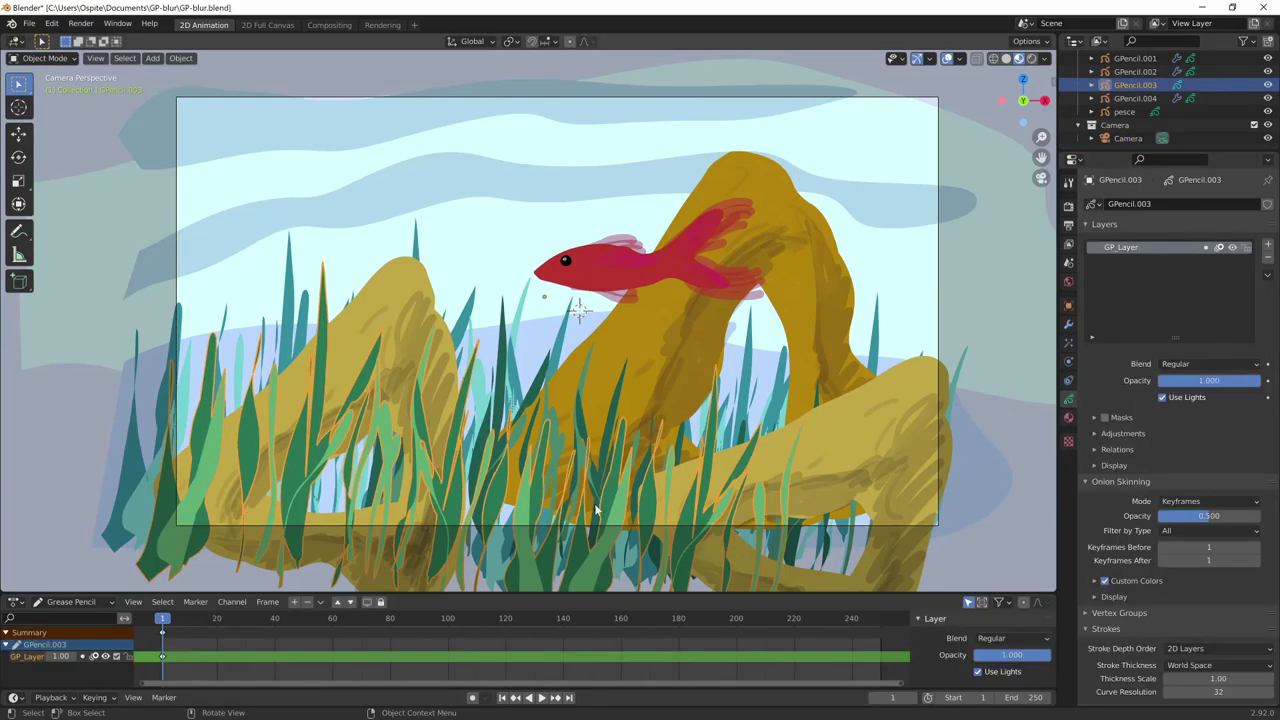
left_click(1068, 343)
left_click(1154, 204)
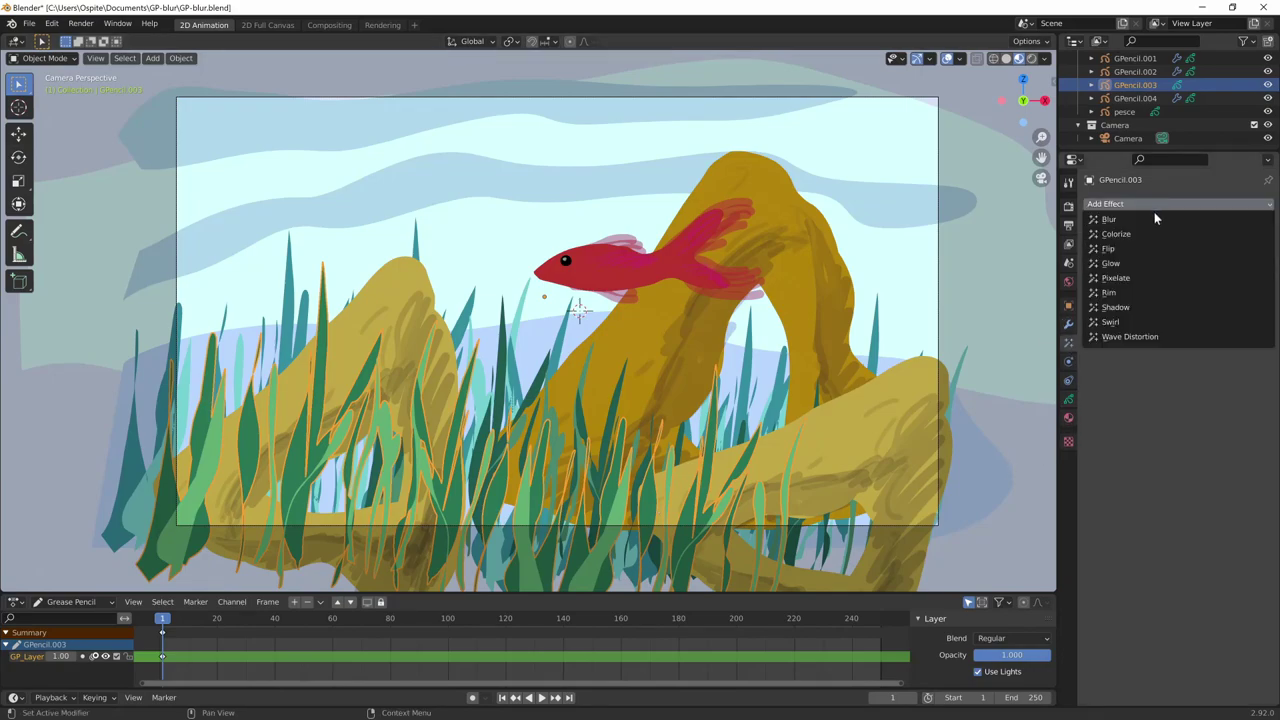
left_click(1139, 219)
type("2")
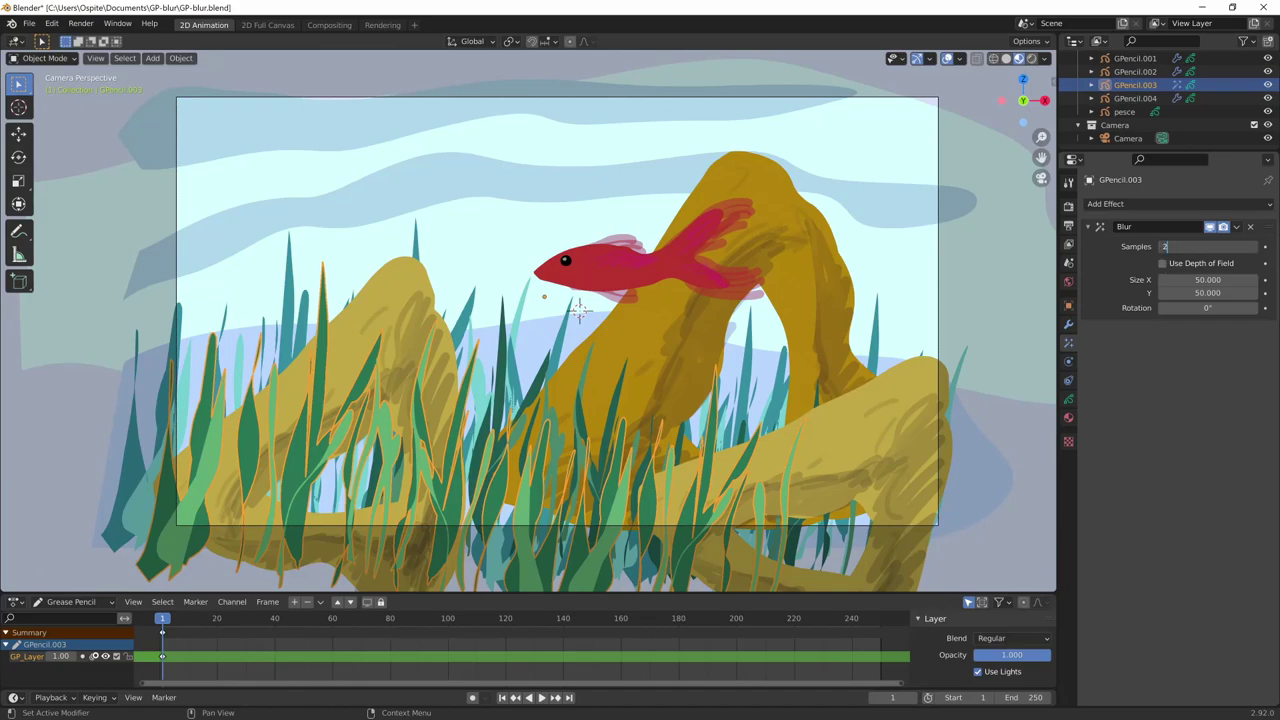
key("Return")
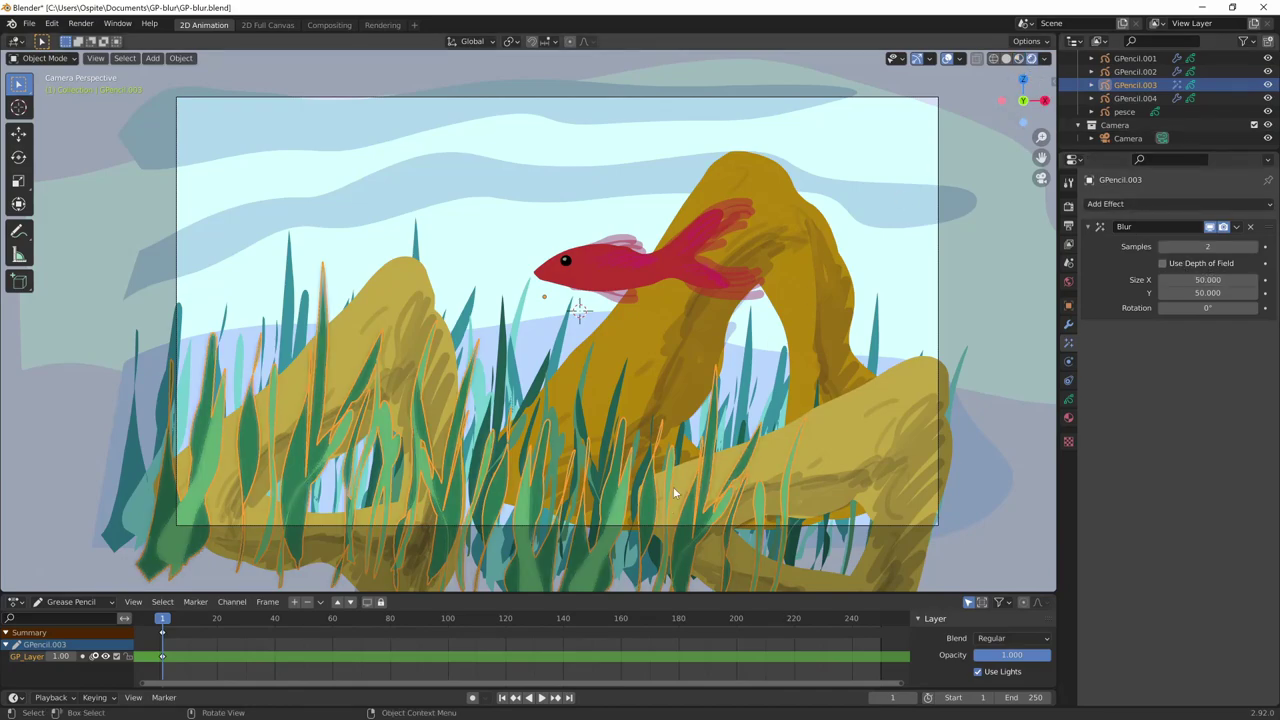
left_click(1163, 264)
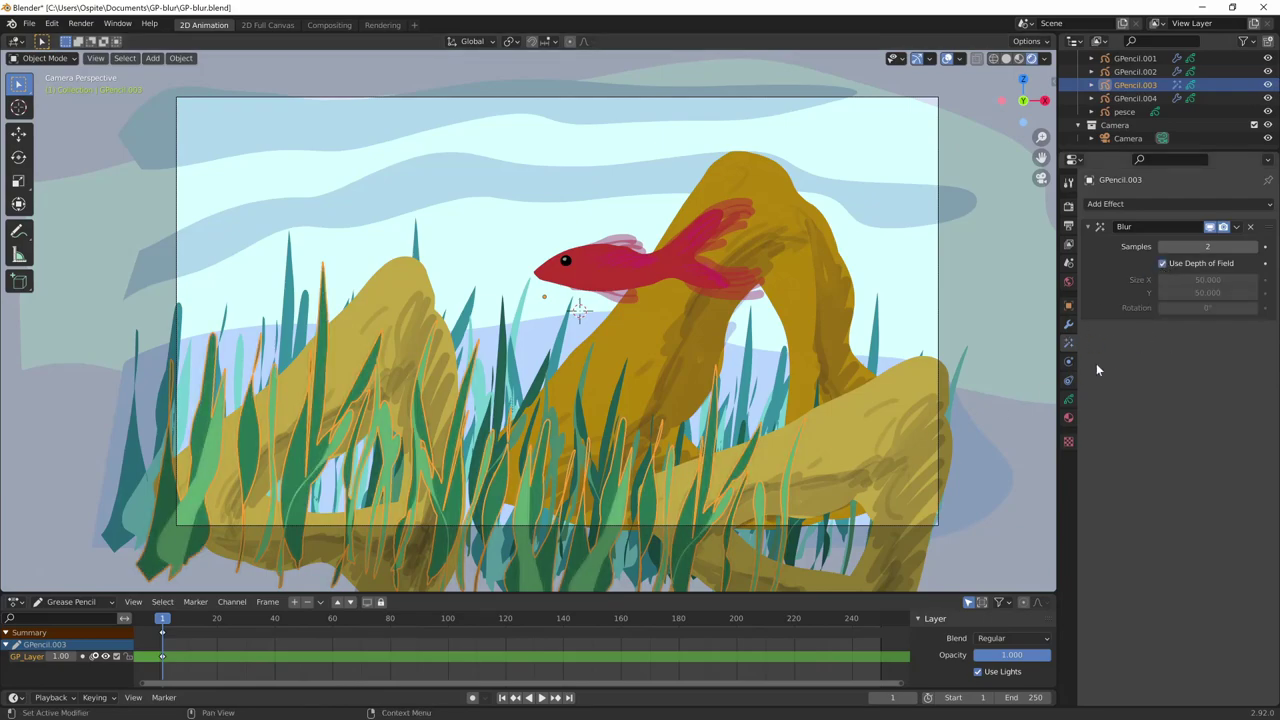
left_click(1130, 138)
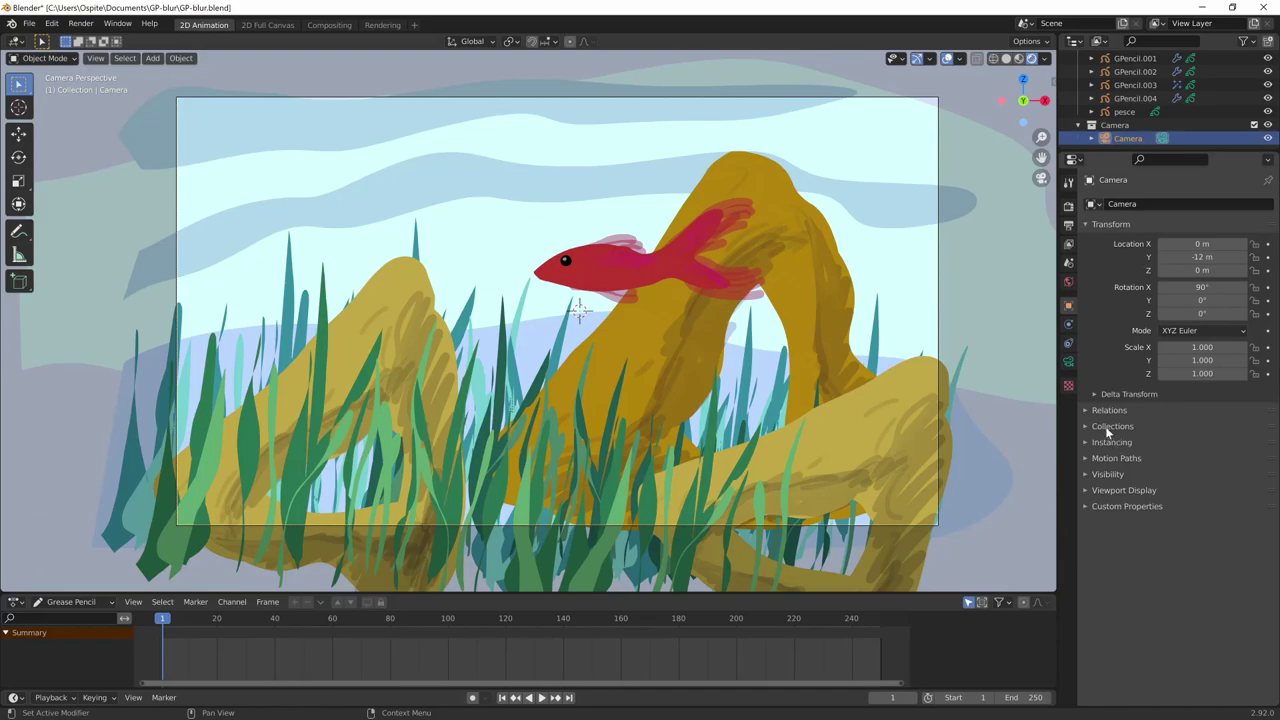
- Set the camera's depth-of-field focus distance to 12 m
left_click(1068, 362)
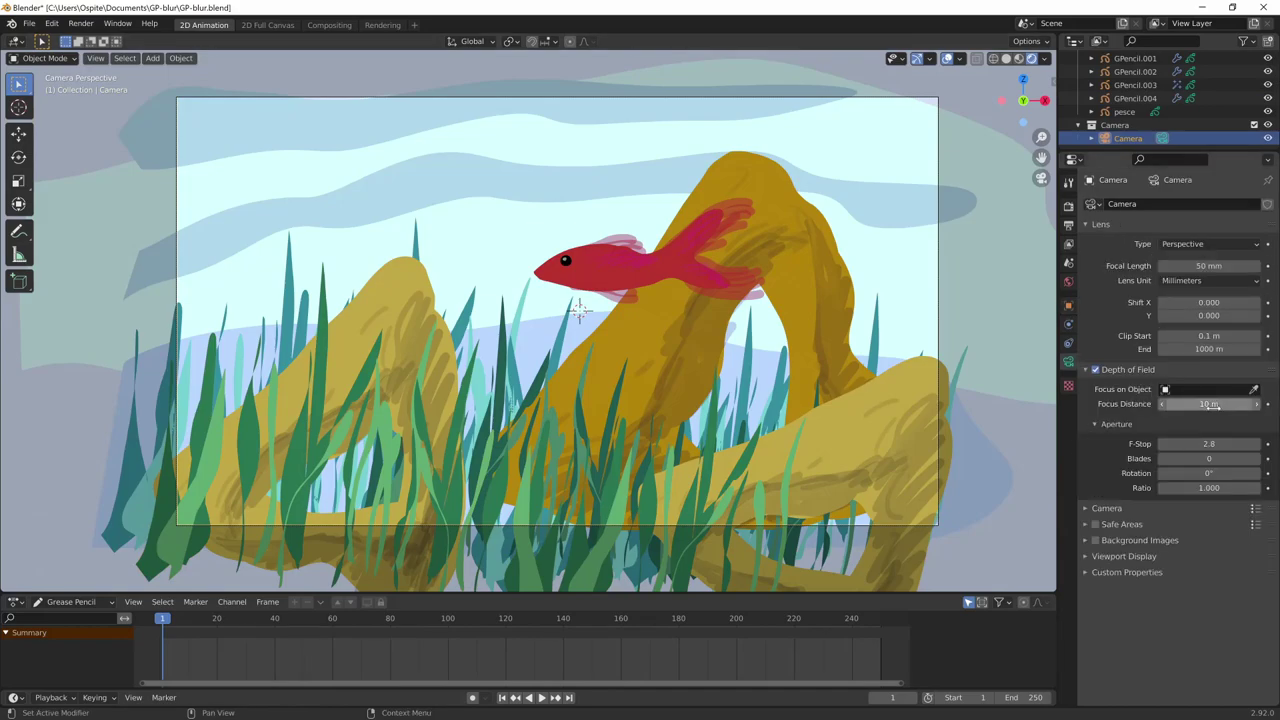
mouse_move(791, 497)
middle_mouse_down()
mouse_move(793, 471)
mouse_move(814, 514)
mouse_move(985, 342)
mouse_move(958, 380)
middle_mouse_up()
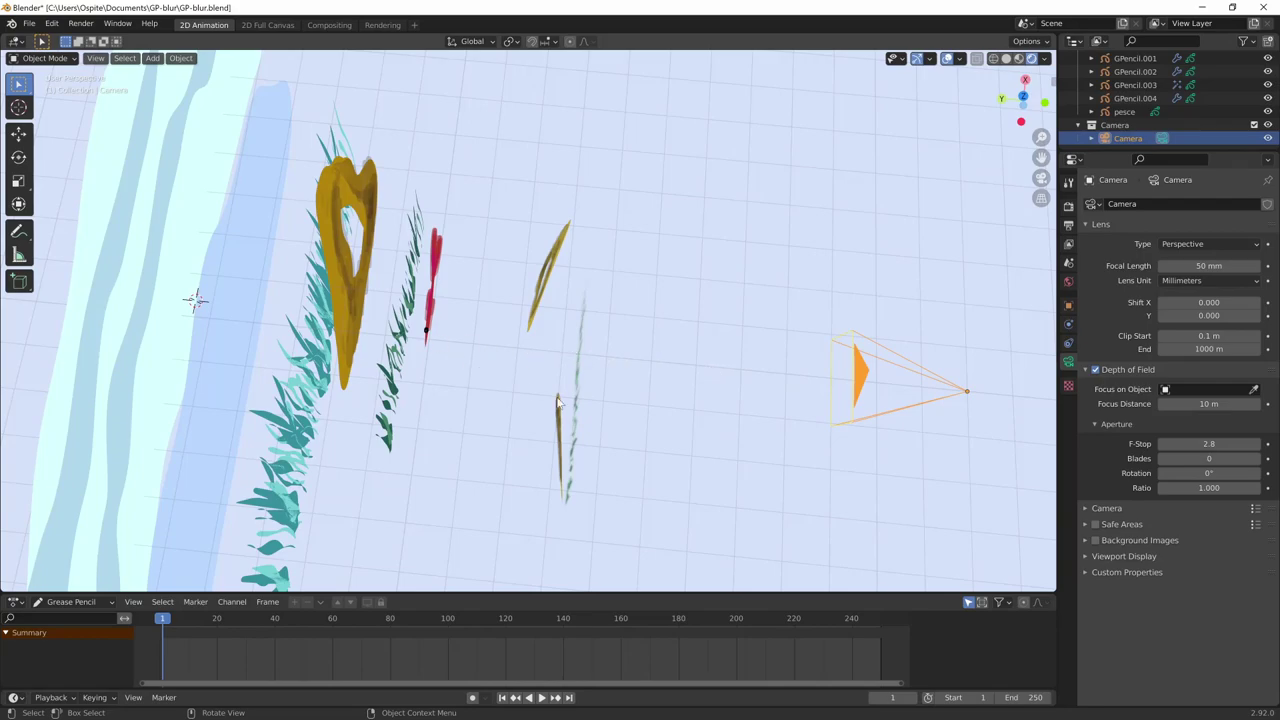
middle_click_drag(862, 505, 1175, 403)
type("12")
key("Return")
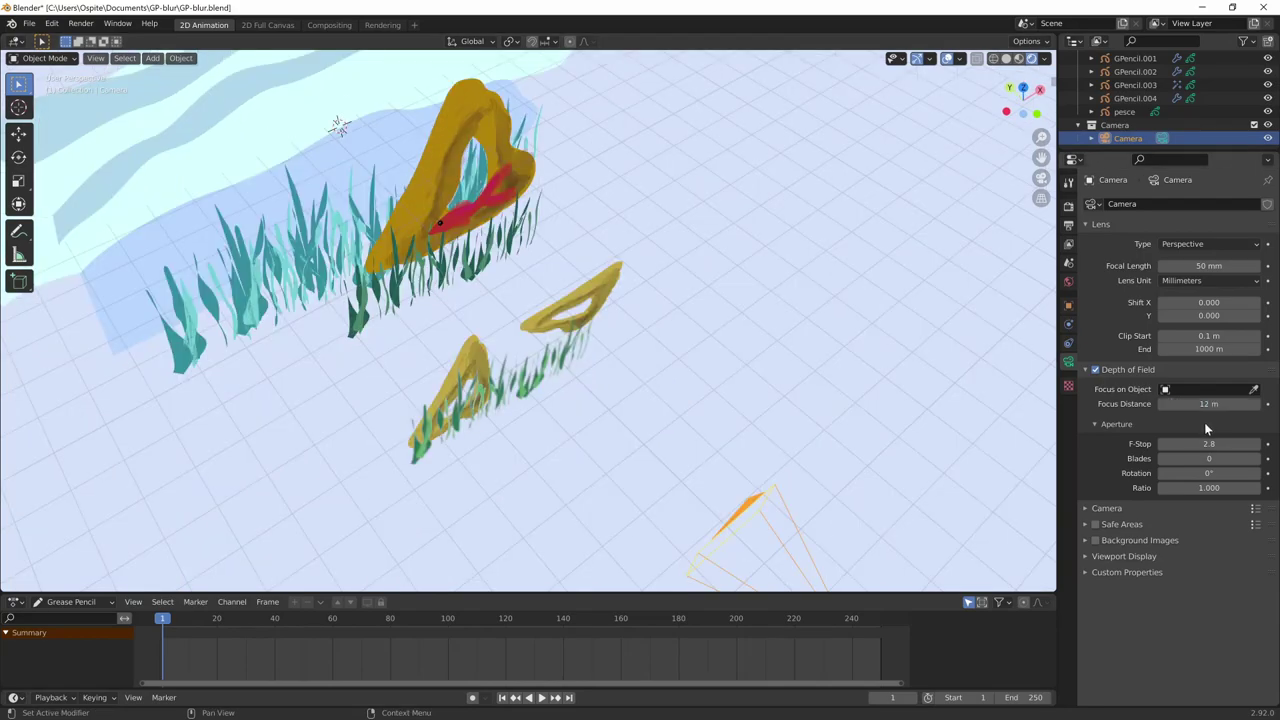
key("KP_0")
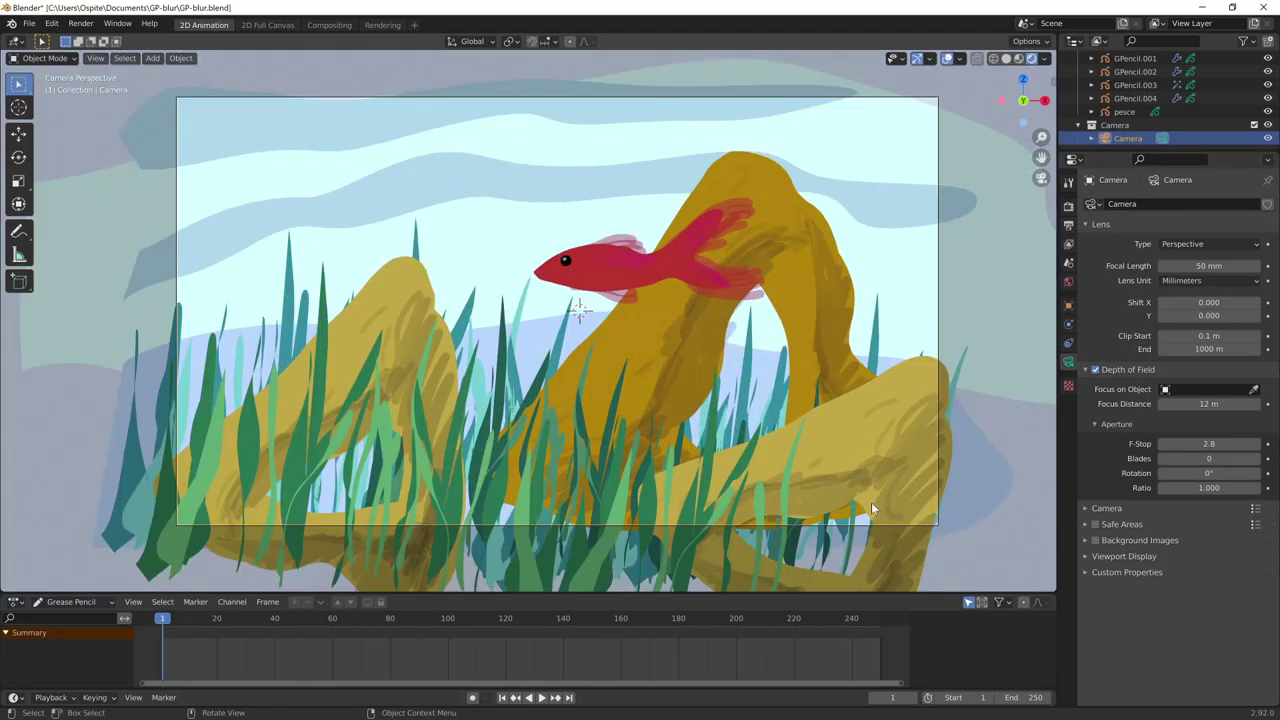
- Lower the camera's F-Stop to 0.1 for heavy foreground blur
mouse_move(1210, 443)
left_mouse_down()
mouse_move(1230, 443)
mouse_move(1170, 445)
left_mouse_up()
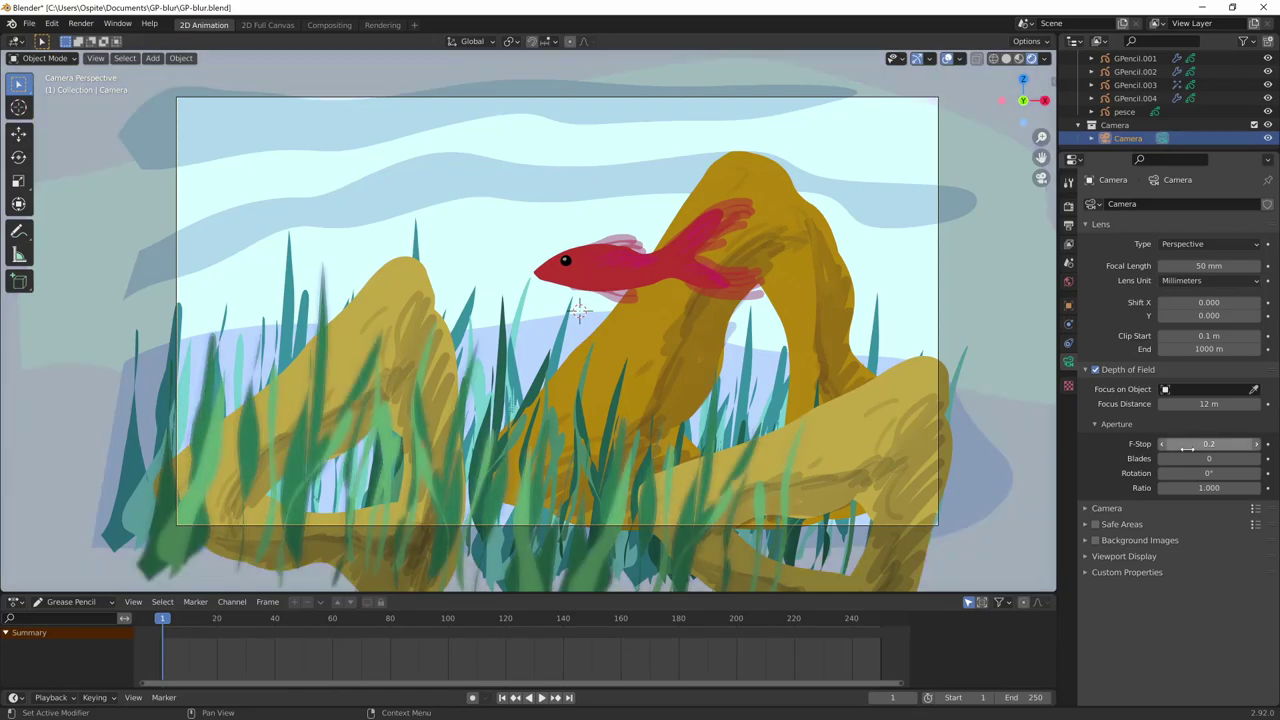
left_click(1209, 443)
key("BackSpace")
type("3")
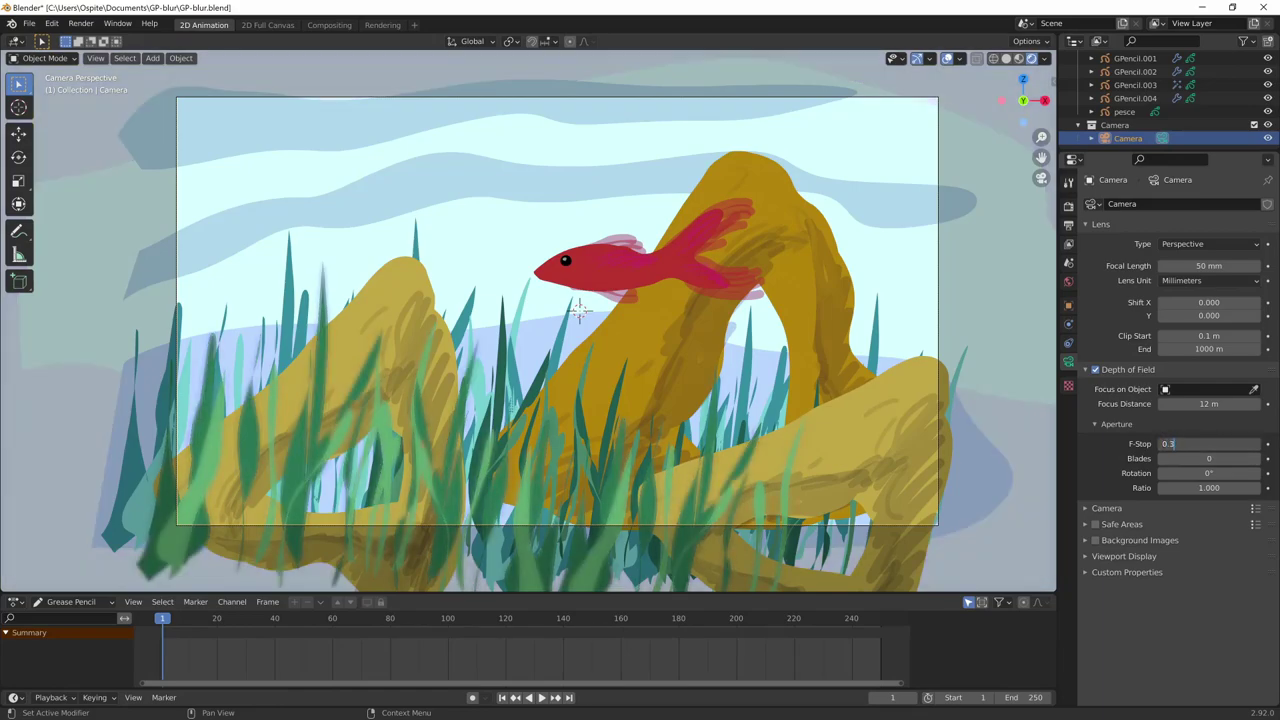
key("Return")
left_click_drag(1214, 447, 1216, 447)
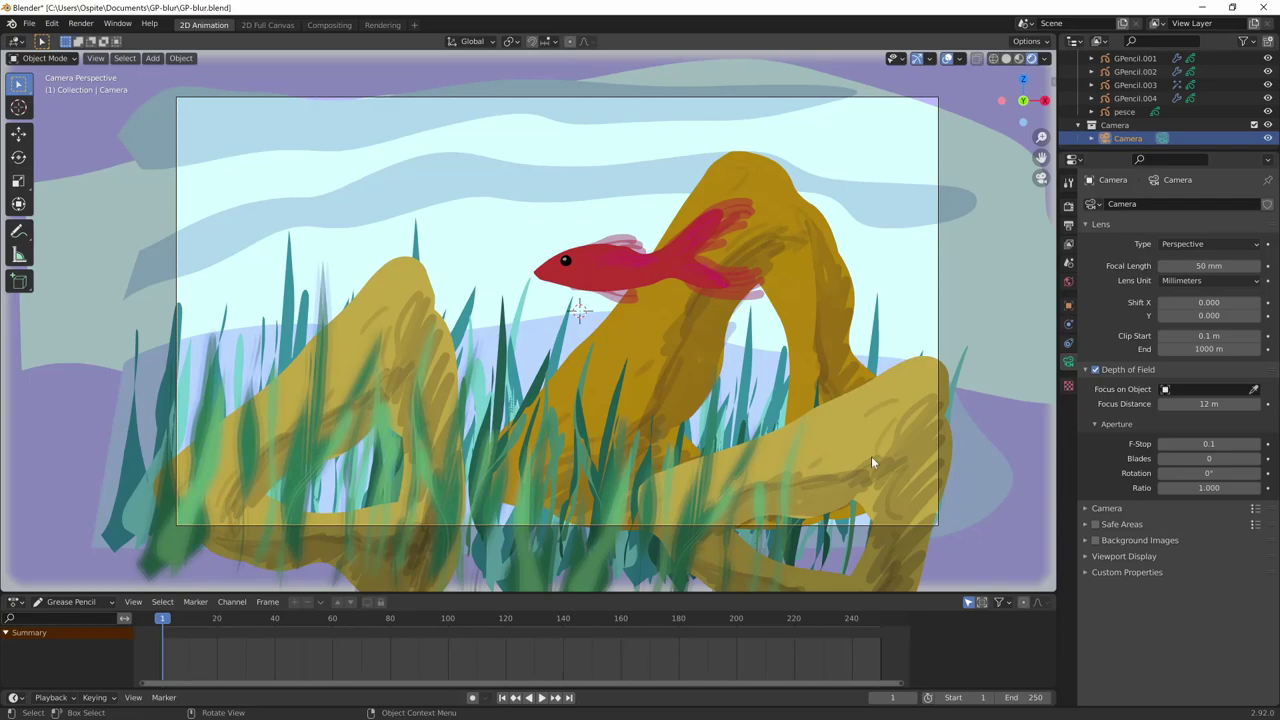
- Set the camera focal length to 200 mm
left_click(1208, 266)
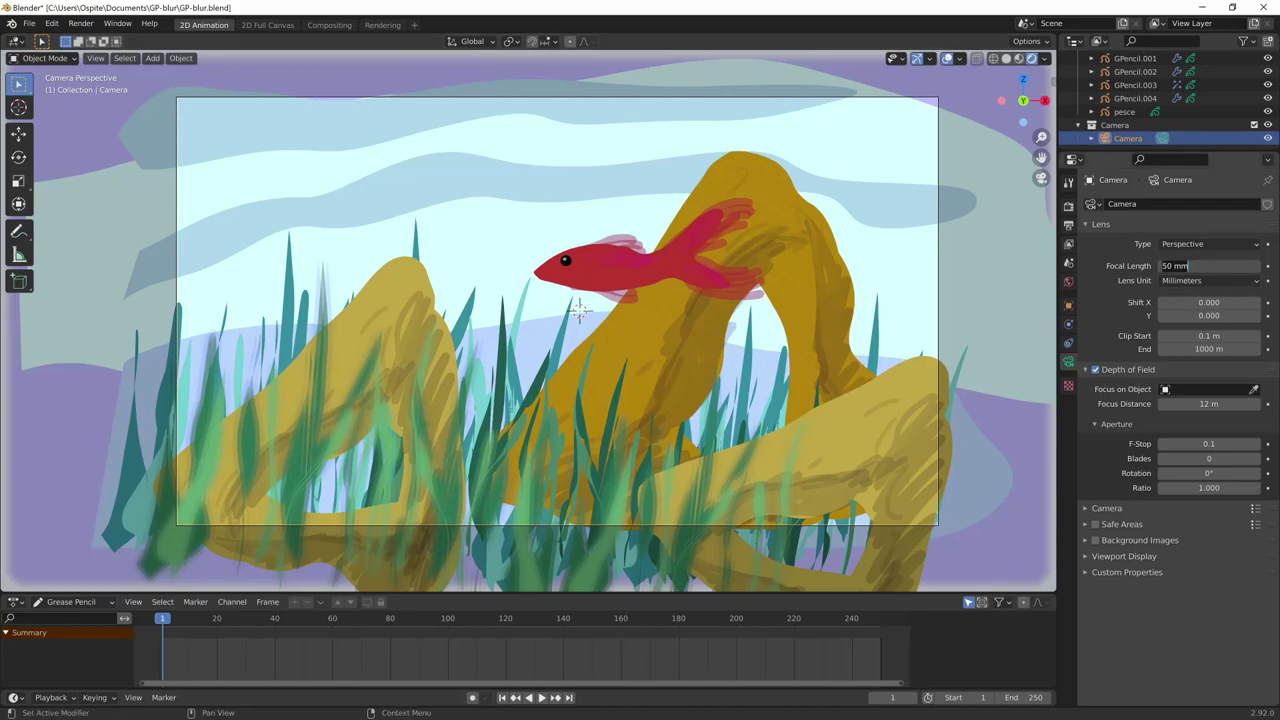
type("200")
key("Return")
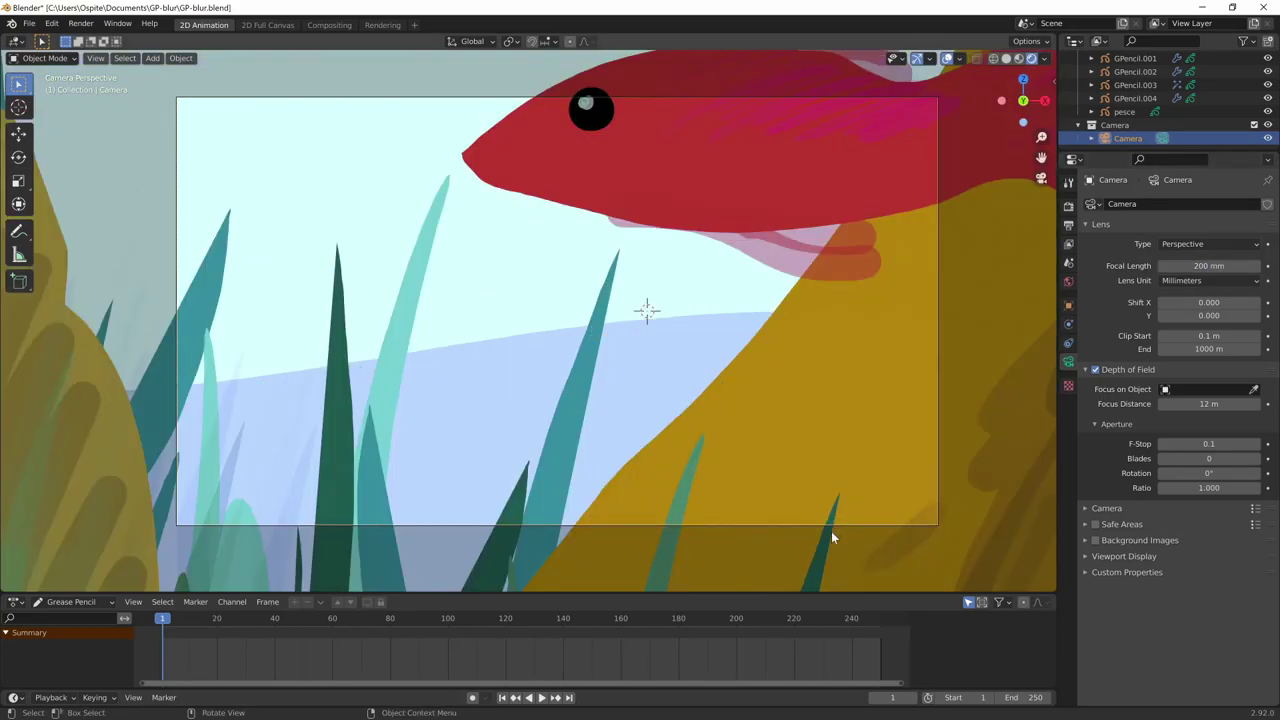
scroll(830, 400, "down", 1)
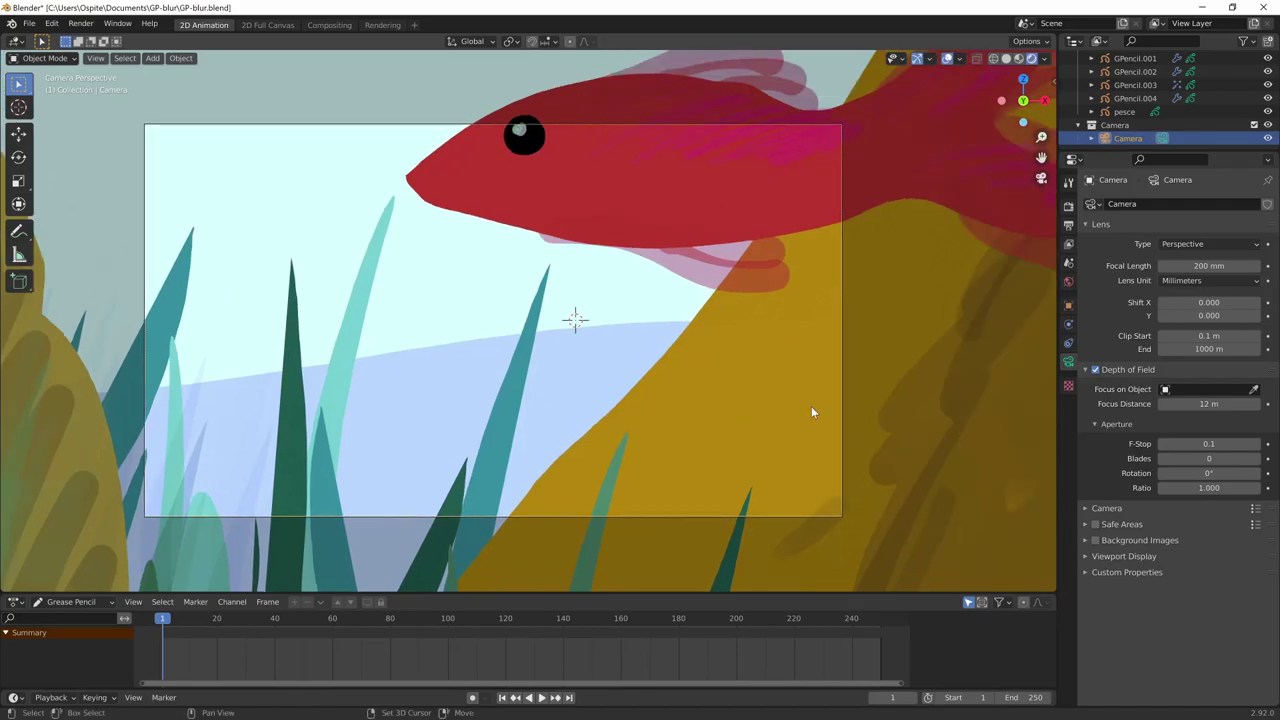
- Lock the camera to the view and zoom it back so the scene fits
key("n")
left_click(973, 241)
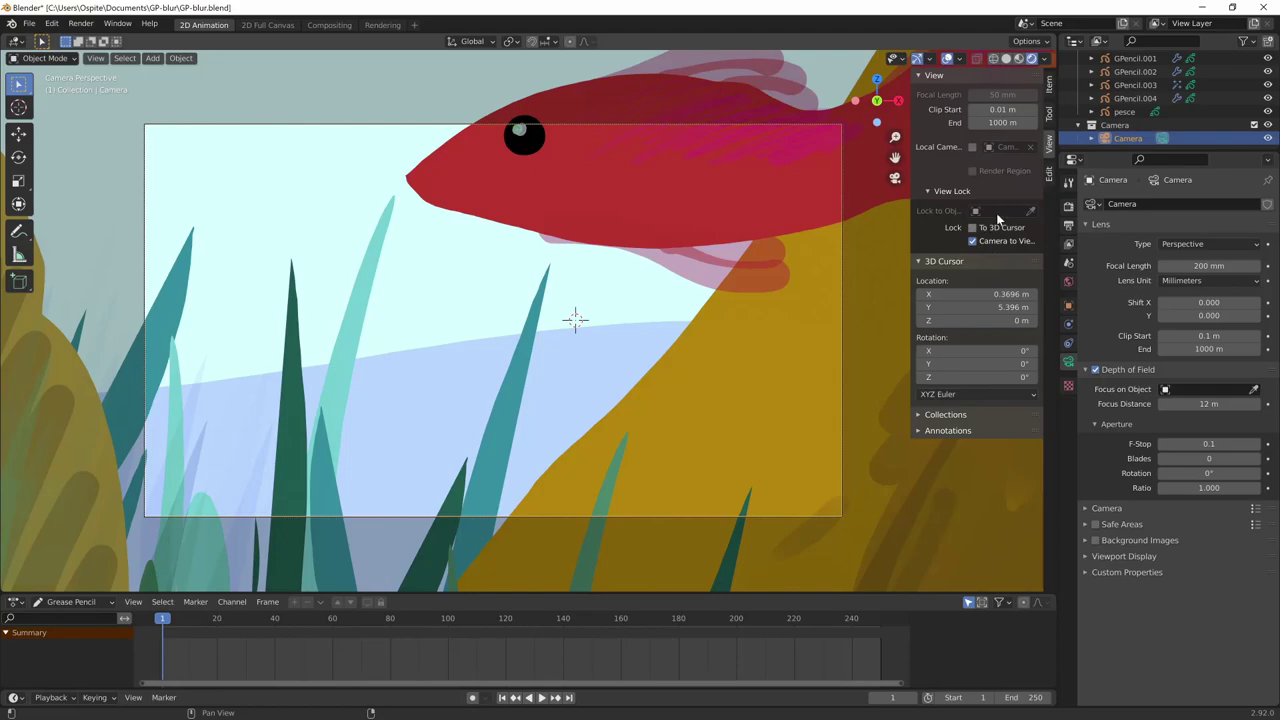
scroll(576, 508, "down", 5)
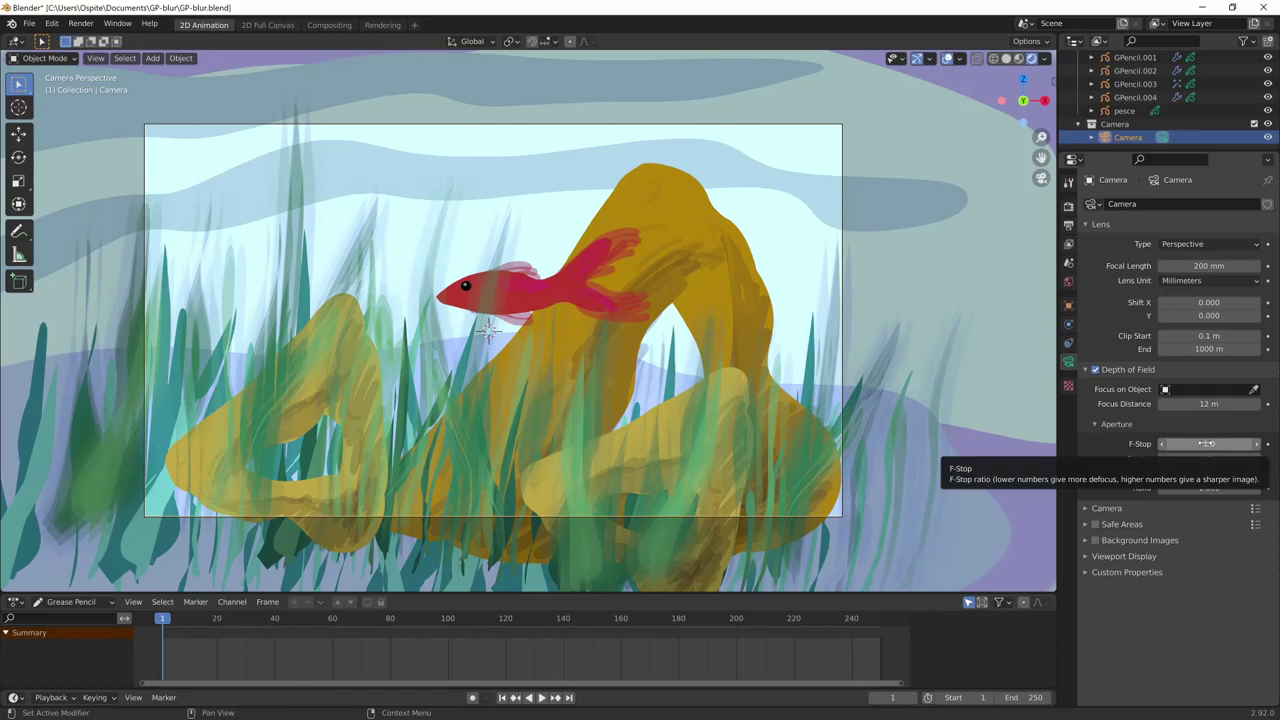
- Set the camera focus distance to 20 m with F-Stop 1.0, then select the large rock drawing
middle_click_drag(698, 497, 791, 483)
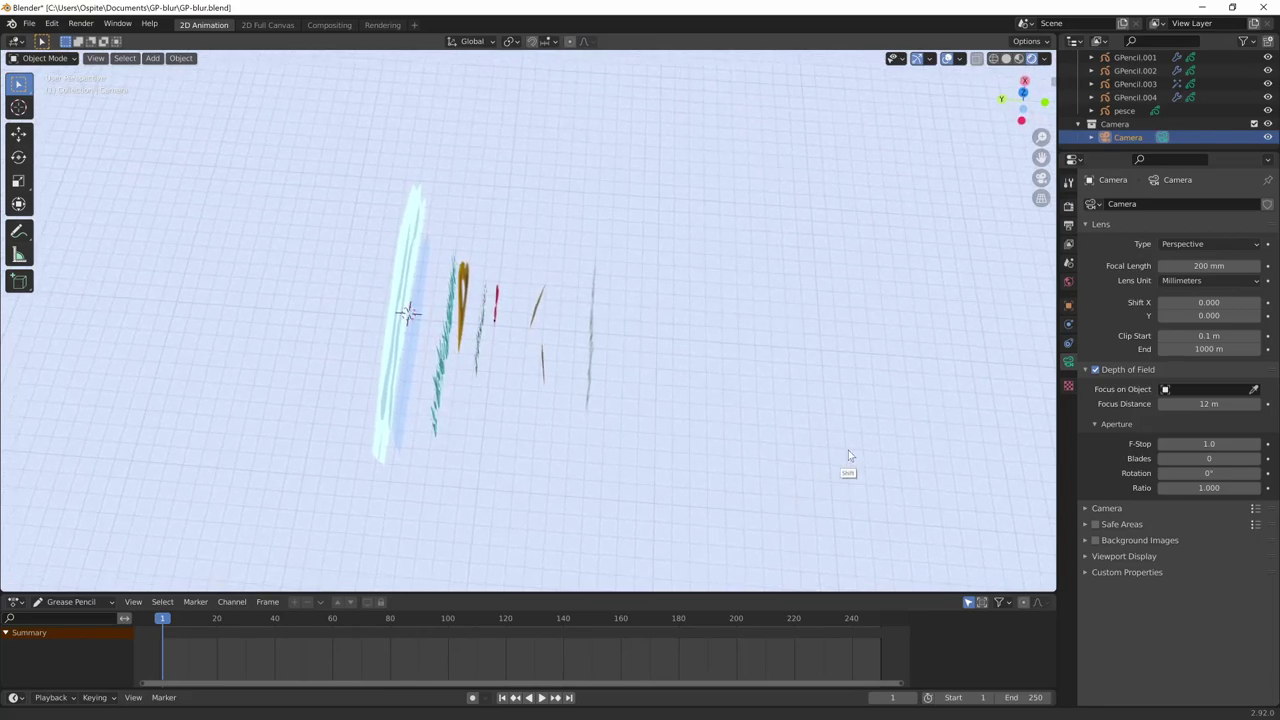
middle_click_drag(791, 483, 543, 451)
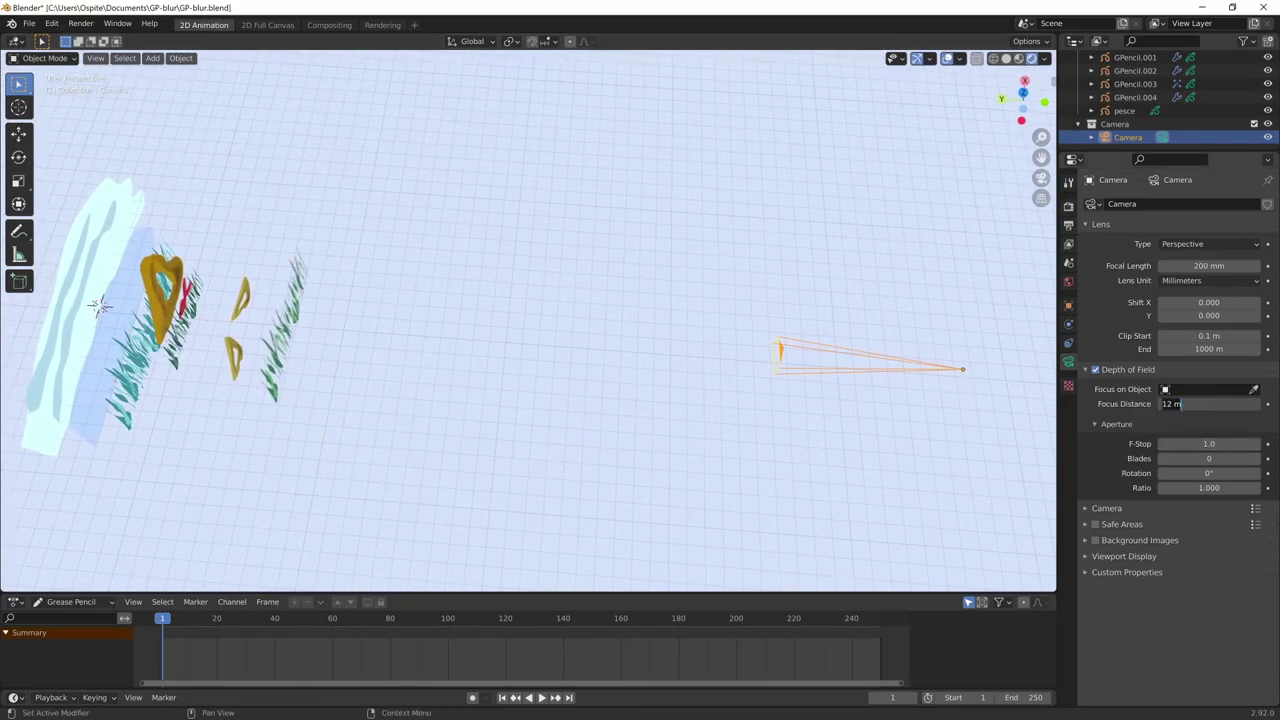
left_click(1205, 407)
key("Return")
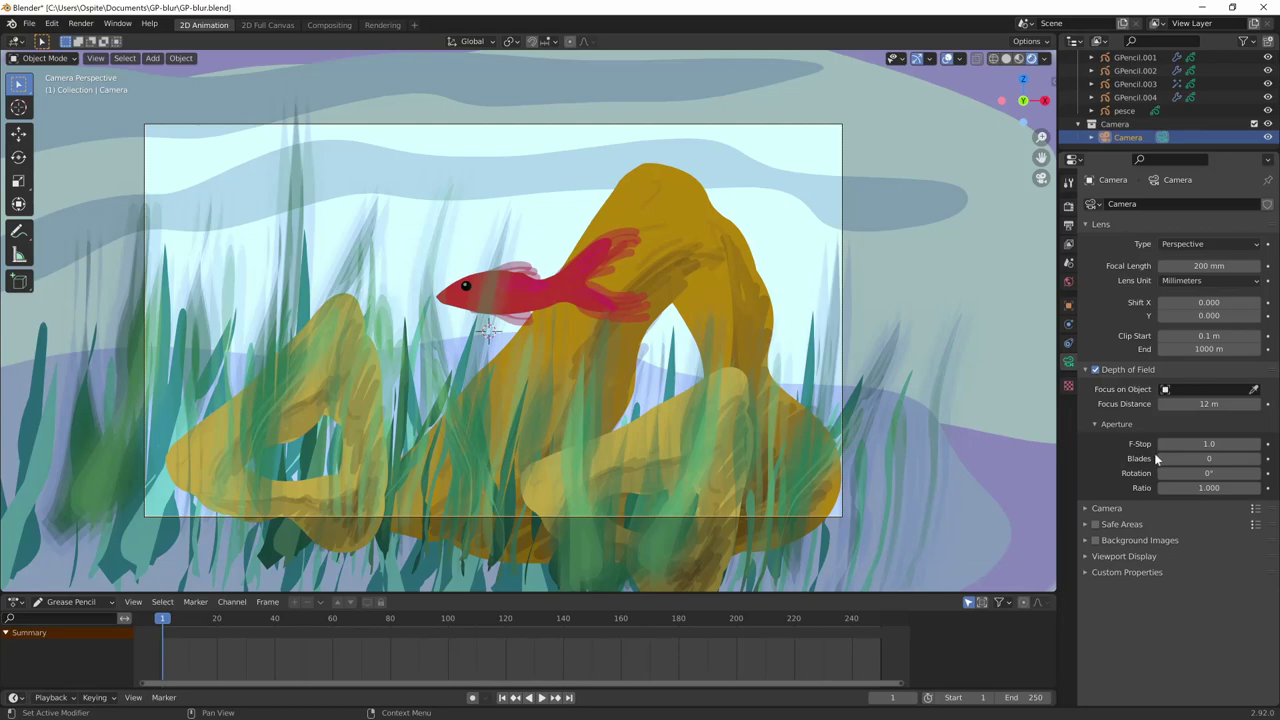
key("ctrl+z")
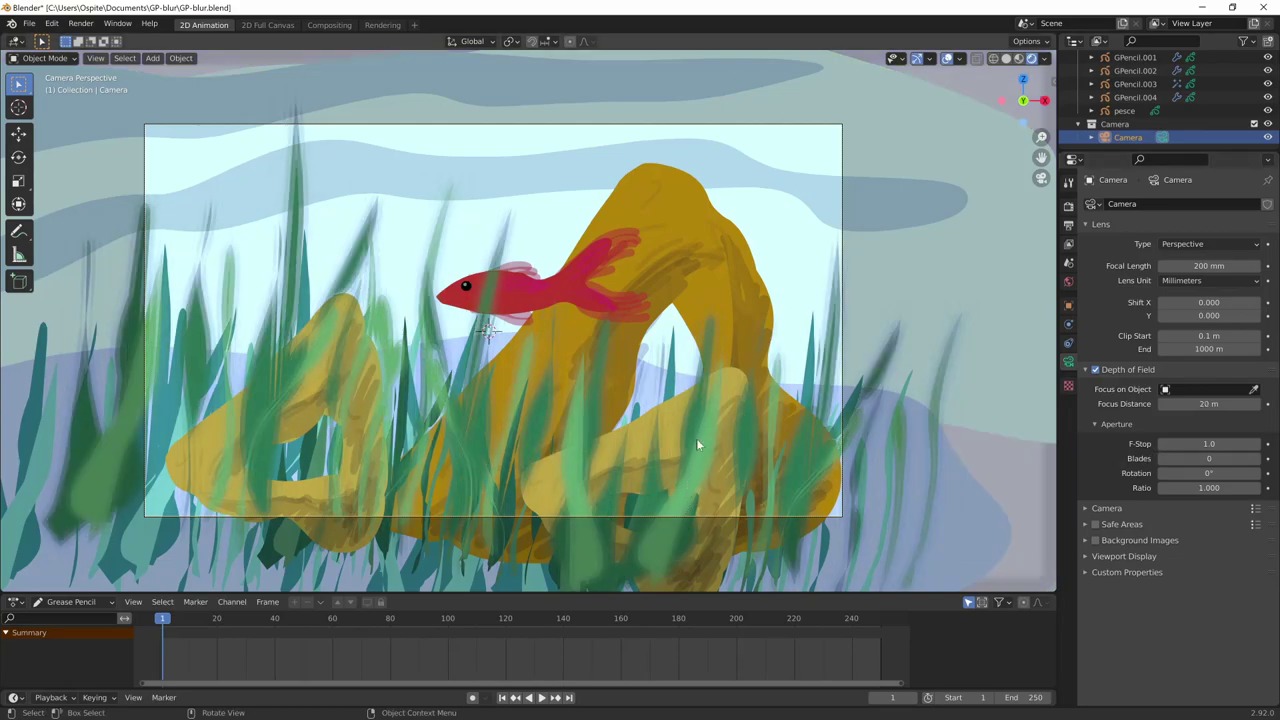
left_click(694, 240)
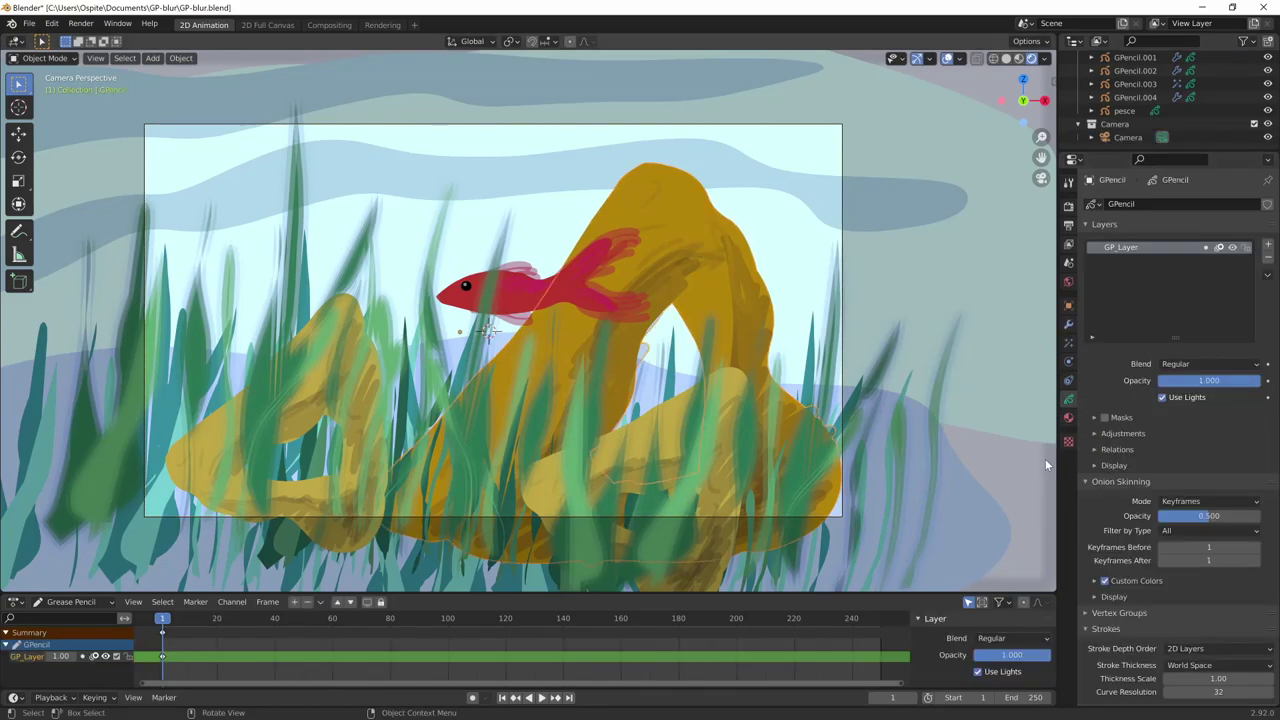
- Add a Blur effect to the rock drawing and make it follow depth of field
left_click(1068, 342)
left_click(1145, 204)
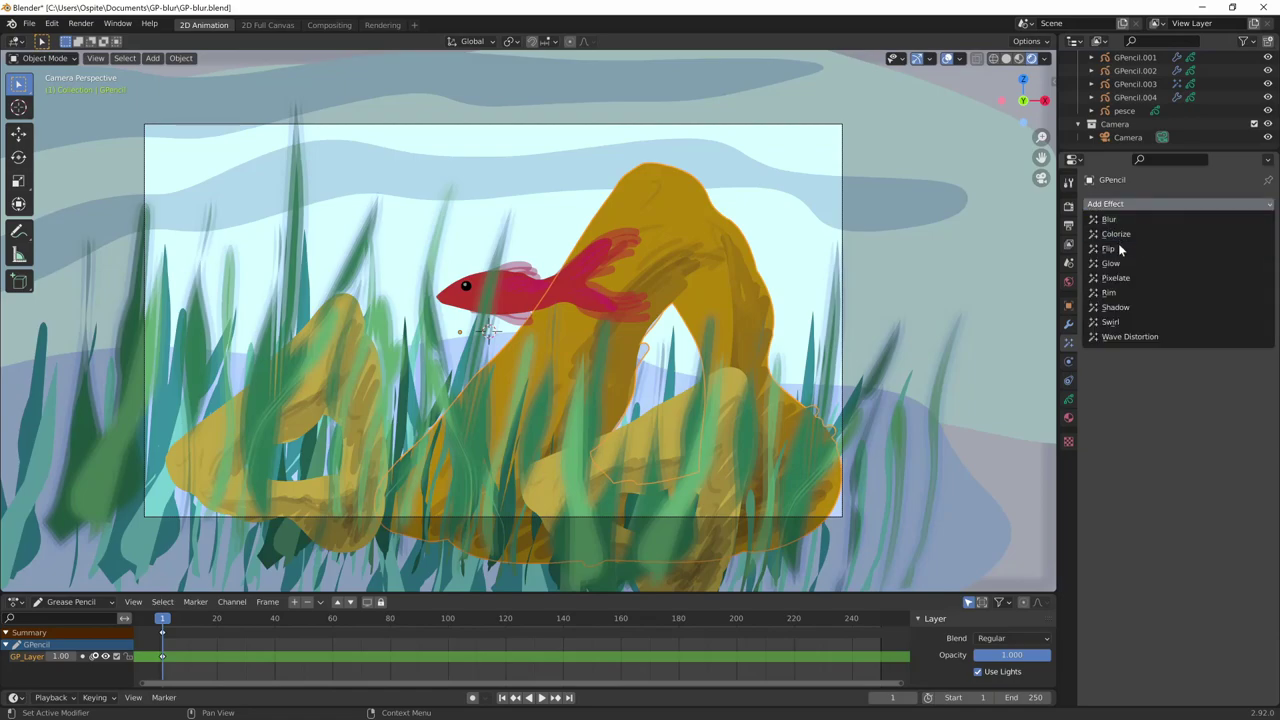
left_click(1139, 219)
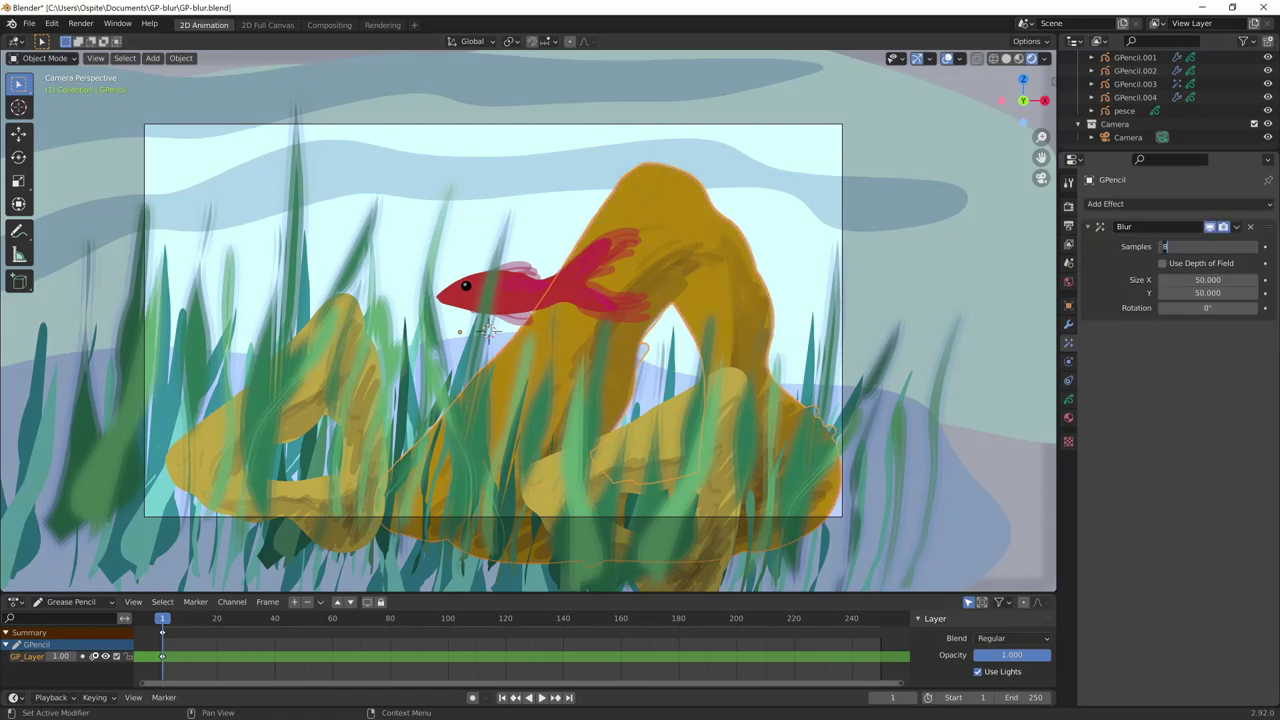
type("2")
left_click(1163, 263)
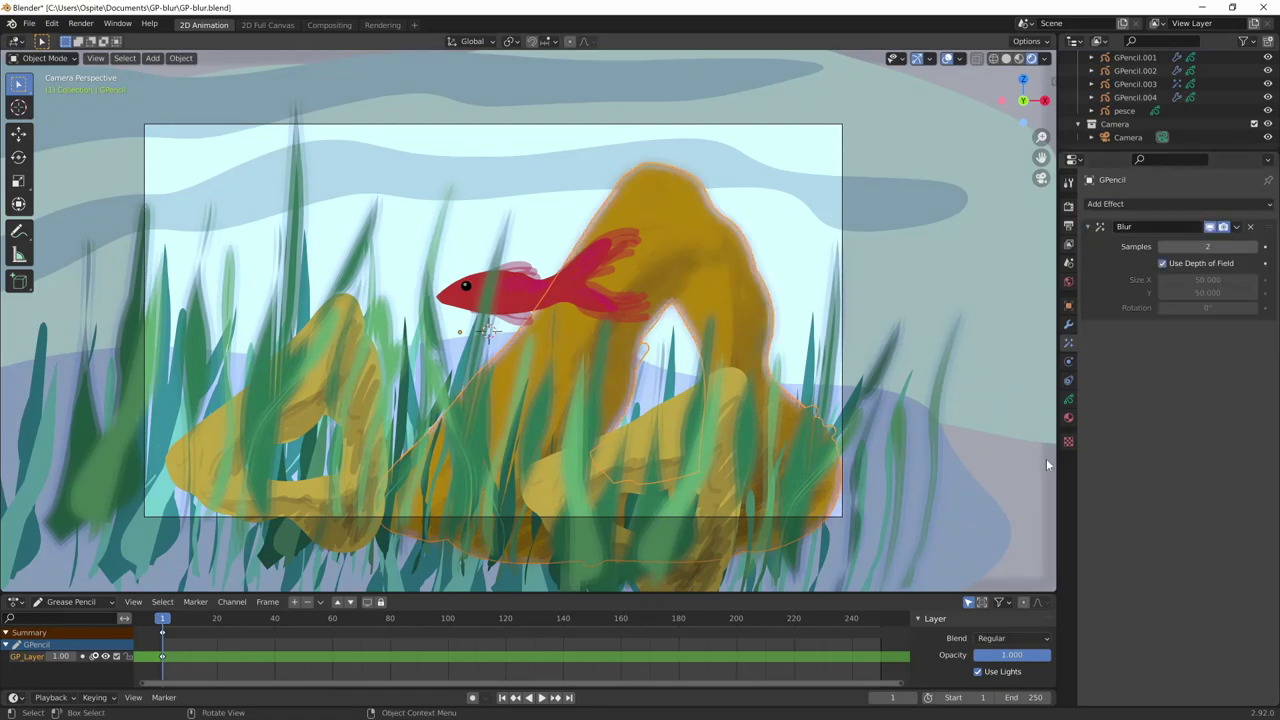
- Add a Blur effect to the background object fondo, then undo it
left_click(758, 280)
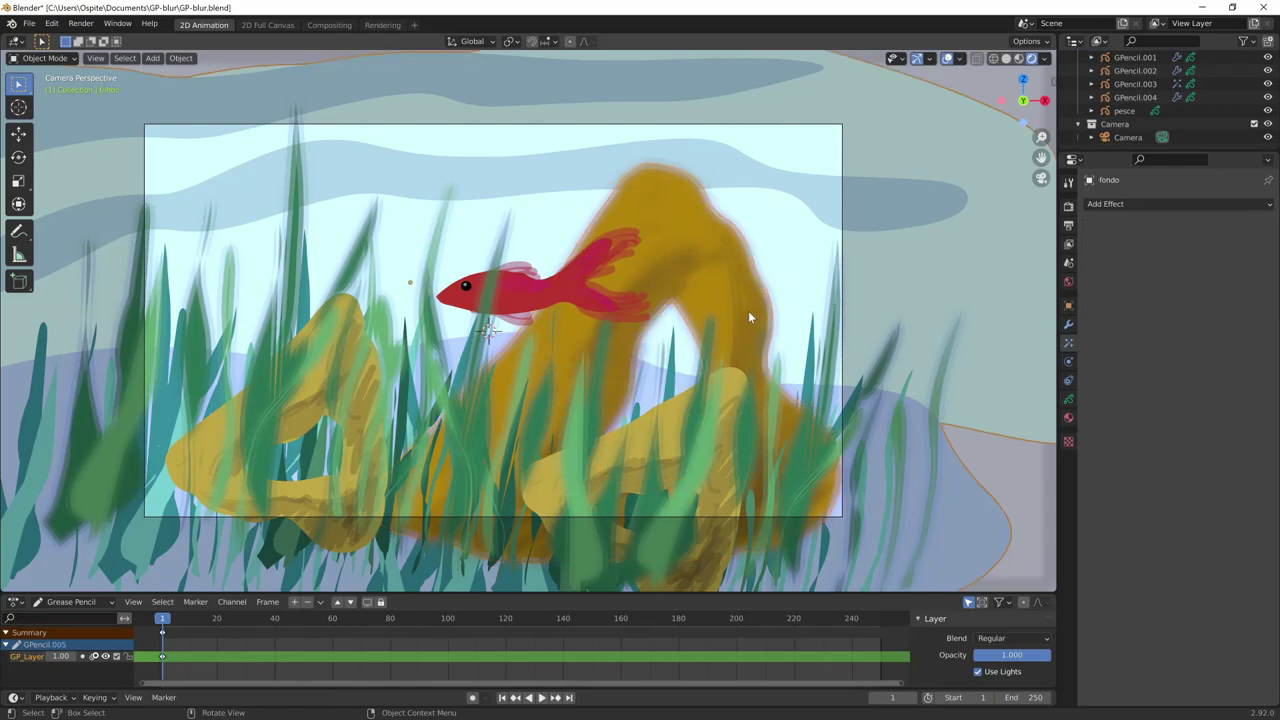
left_click(1165, 204)
left_click(1147, 220)
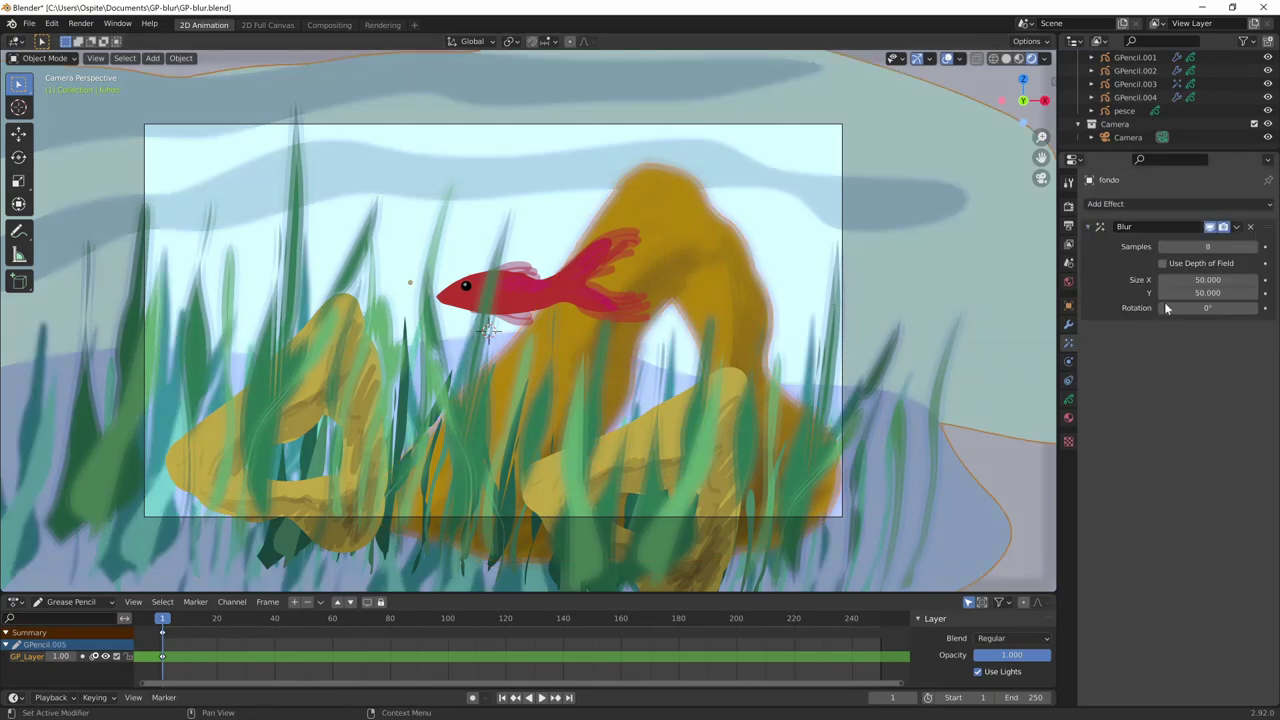
key("ctrl+z")
- Add Blur effects to the GPencil.001, GPencil.002 and GPencil.004 objects
left_click(1178, 203)
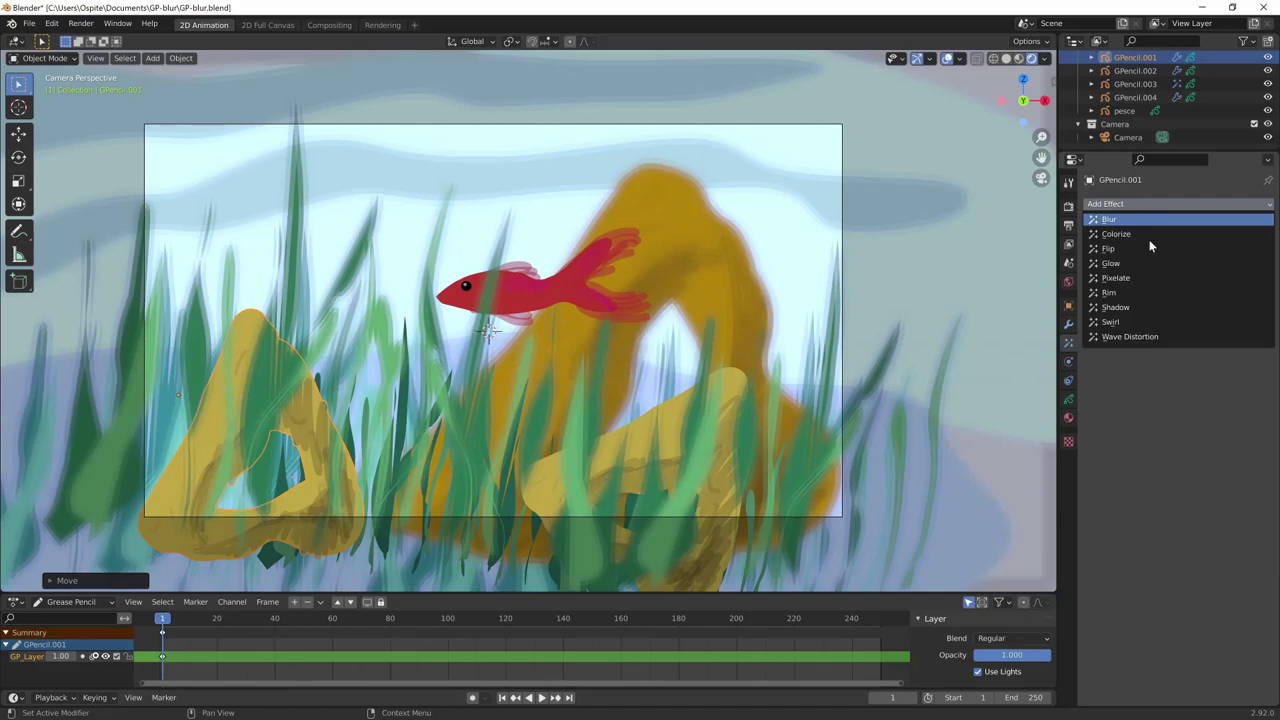
left_click(1109, 219)
left_click(1135, 70)
left_click(1178, 203)
left_click(1109, 219)
left_click(1135, 97)
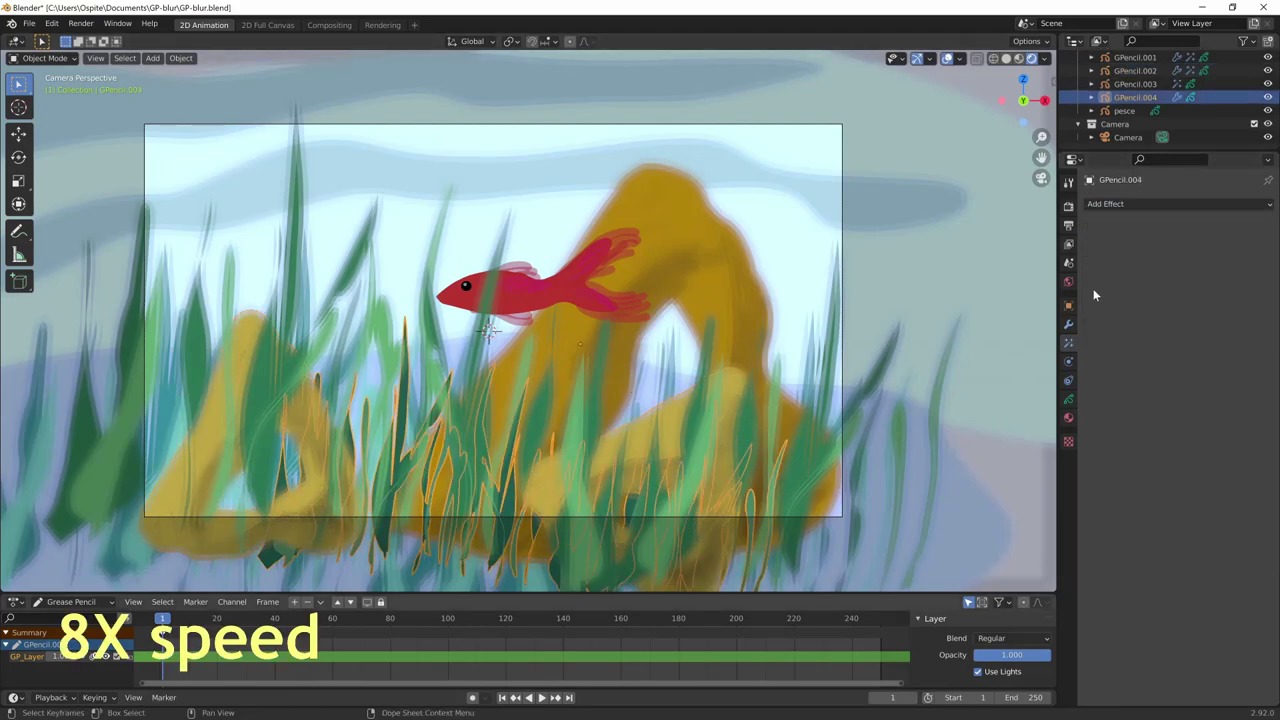
left_click(1178, 203)
left_click(1109, 219)
- Give the fish pesce a depth-of-field Blur effect and save the file
left_click(1124, 110)
left_click(1178, 203)
left_click(1109, 219)
left_click(1162, 263)
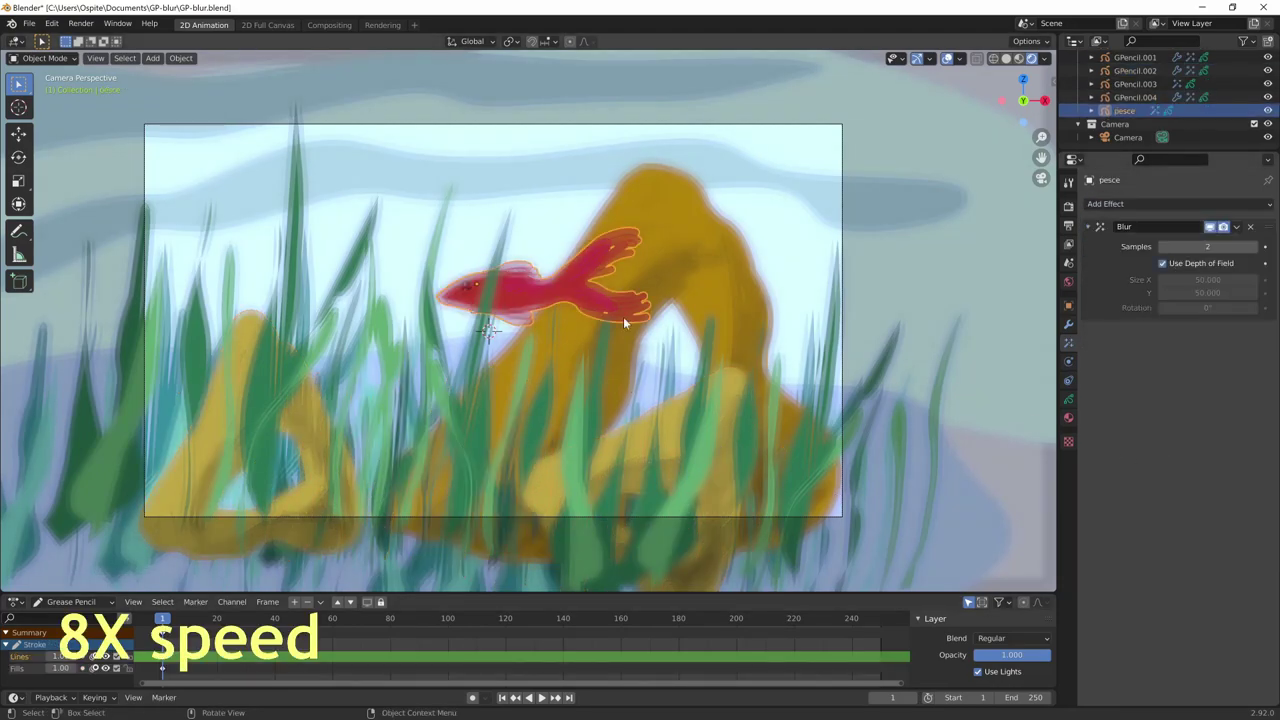
key("ctrl+s")
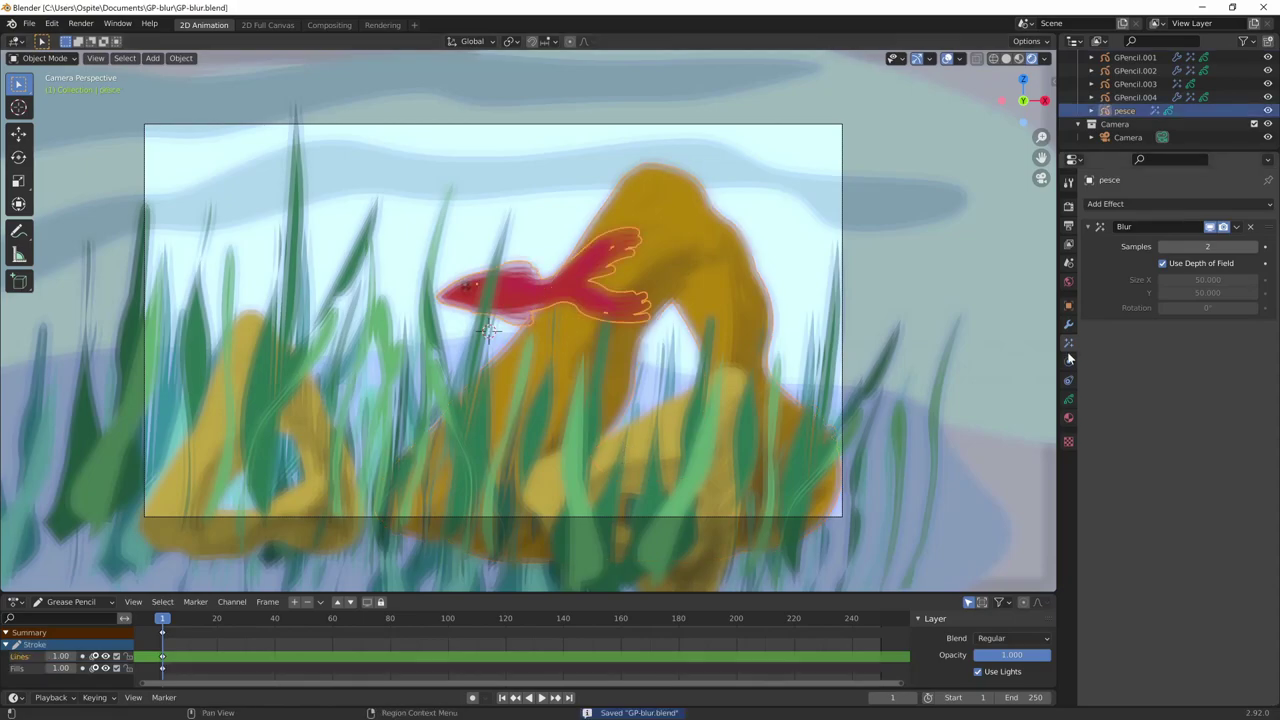
- Enable depth of field on the camera with an F-Stop of 0.5
left_click(1128, 137)
left_click(1068, 362)
left_click(1095, 369)
double_click(1208, 443)
type("0")
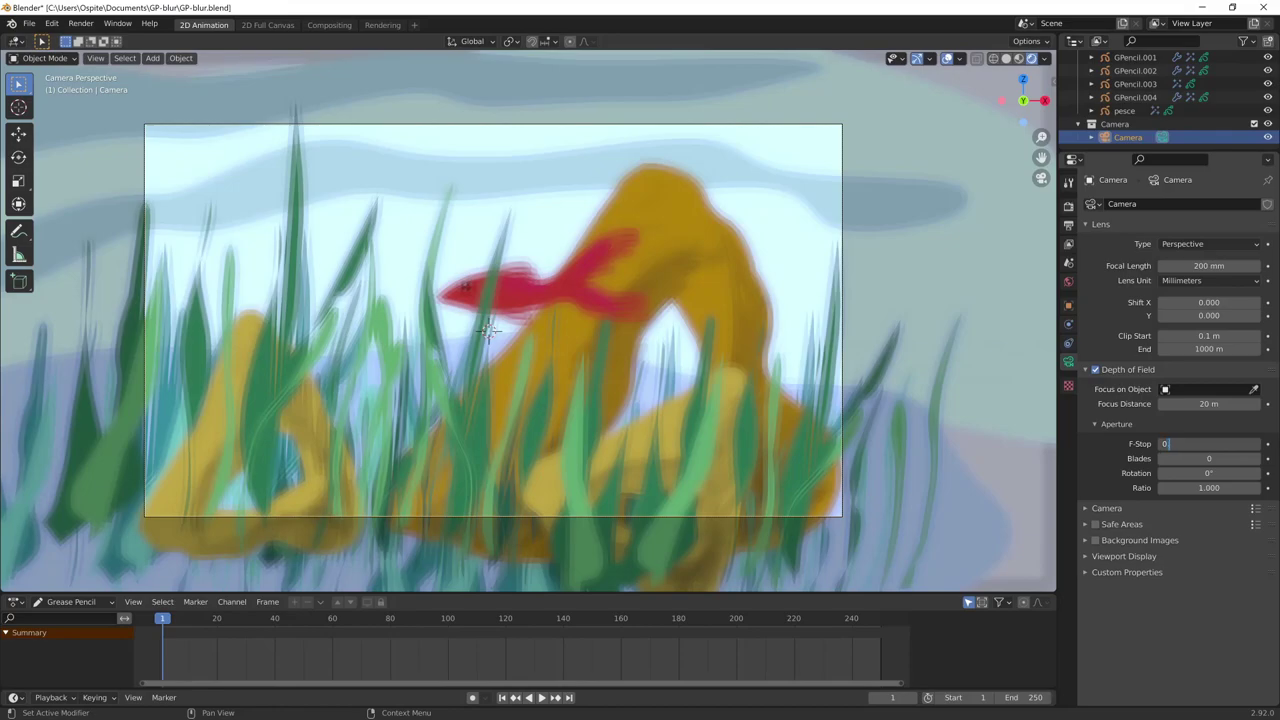
type(".5")
key("Return")
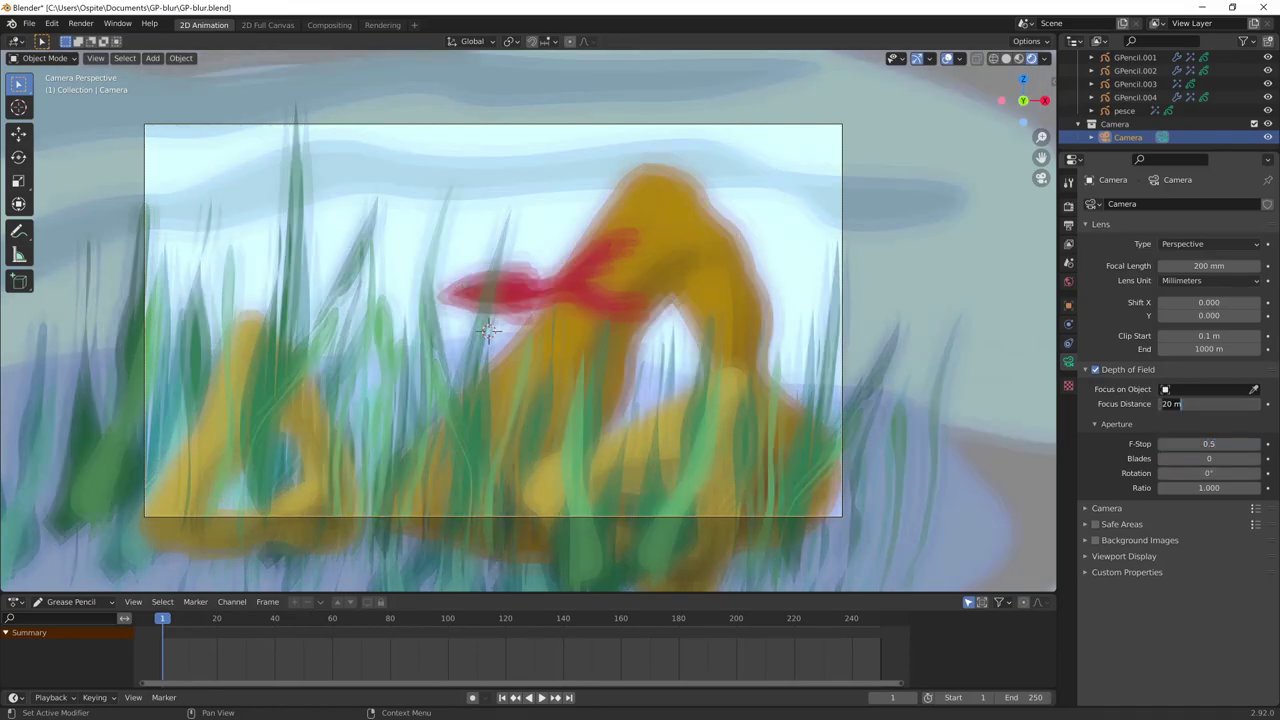
- Set the focus distance to 50 m, sample it at the fish, then restore 50 m
left_click_drag(1208, 404, 1240, 404)
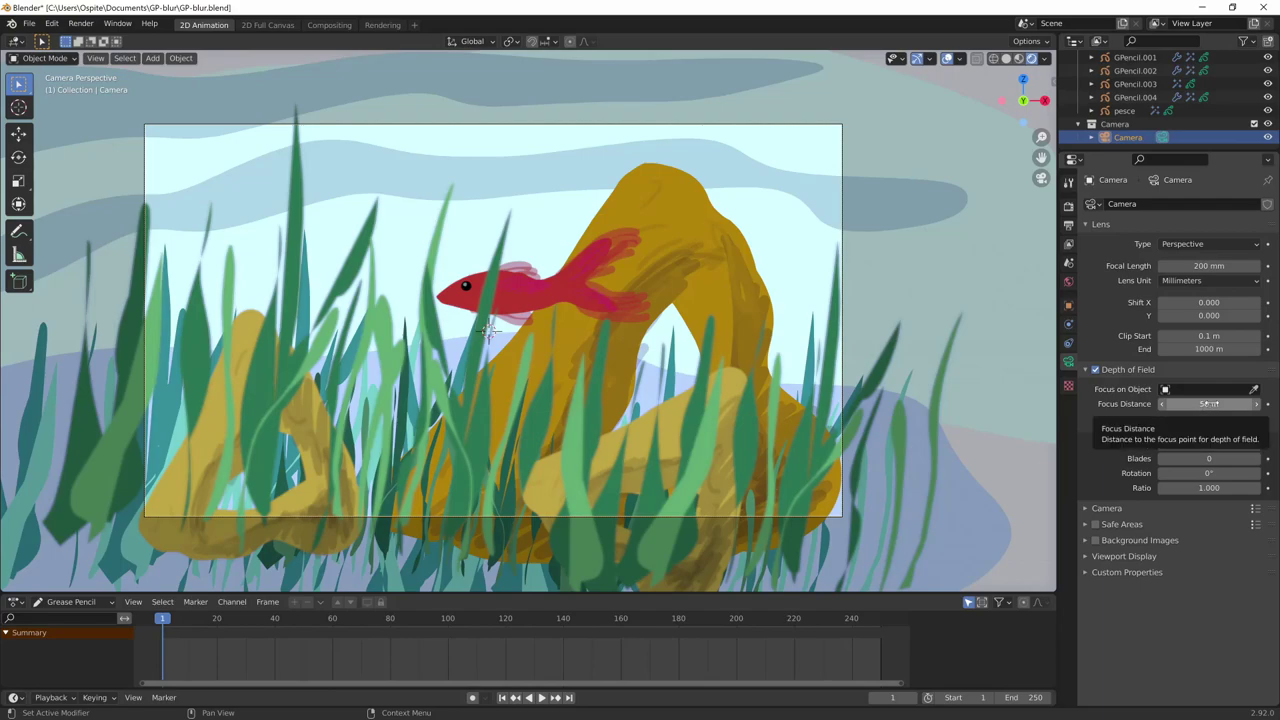
left_click(1208, 404)
type("50")
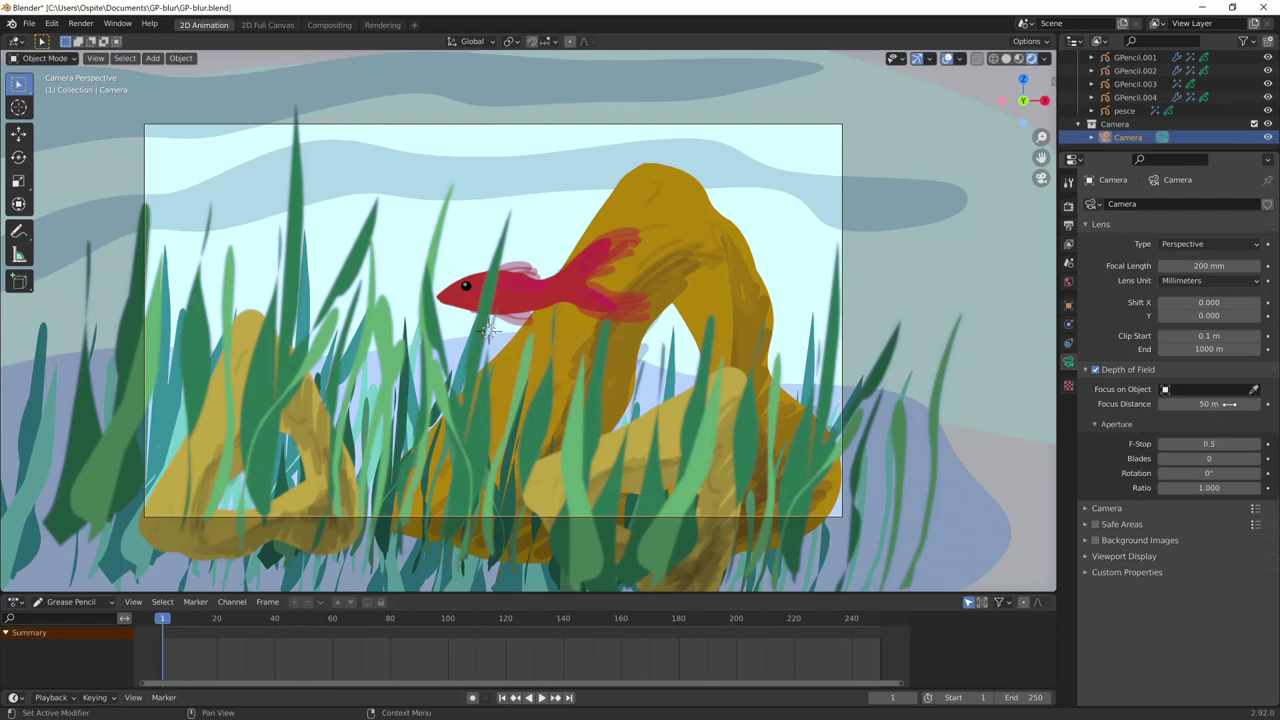
key("Return")
key("e")
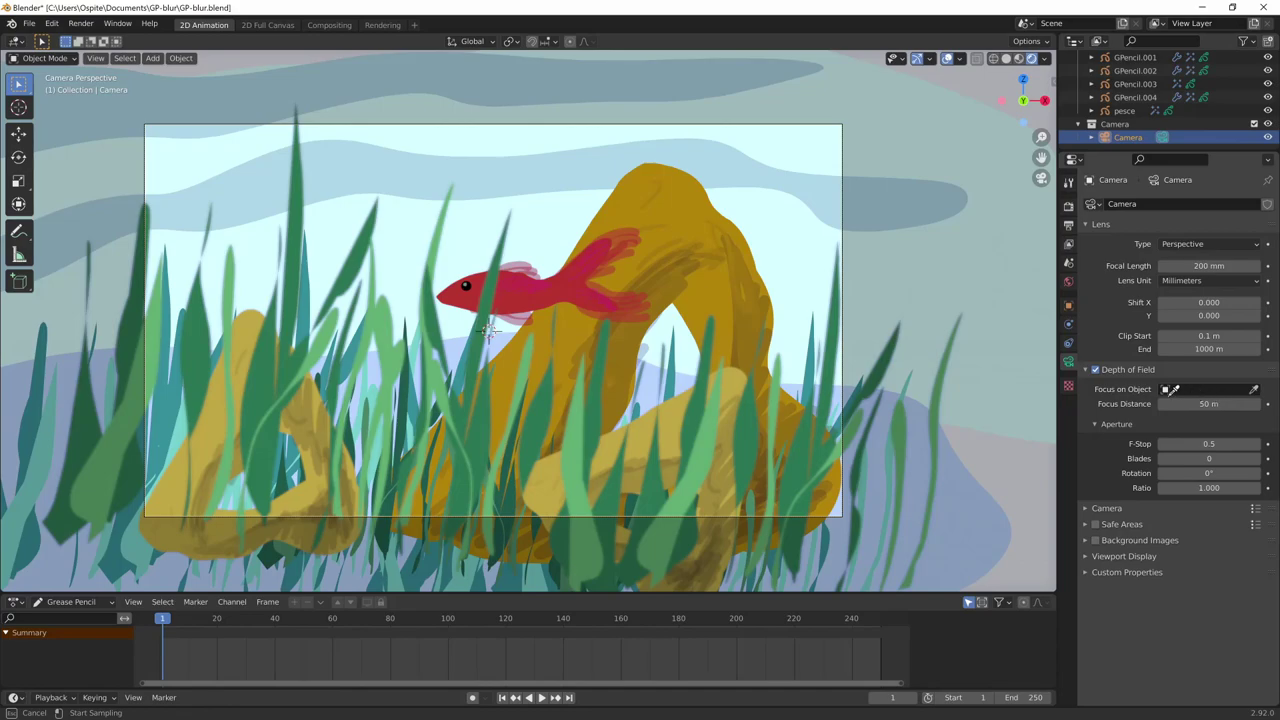
left_click(467, 284)
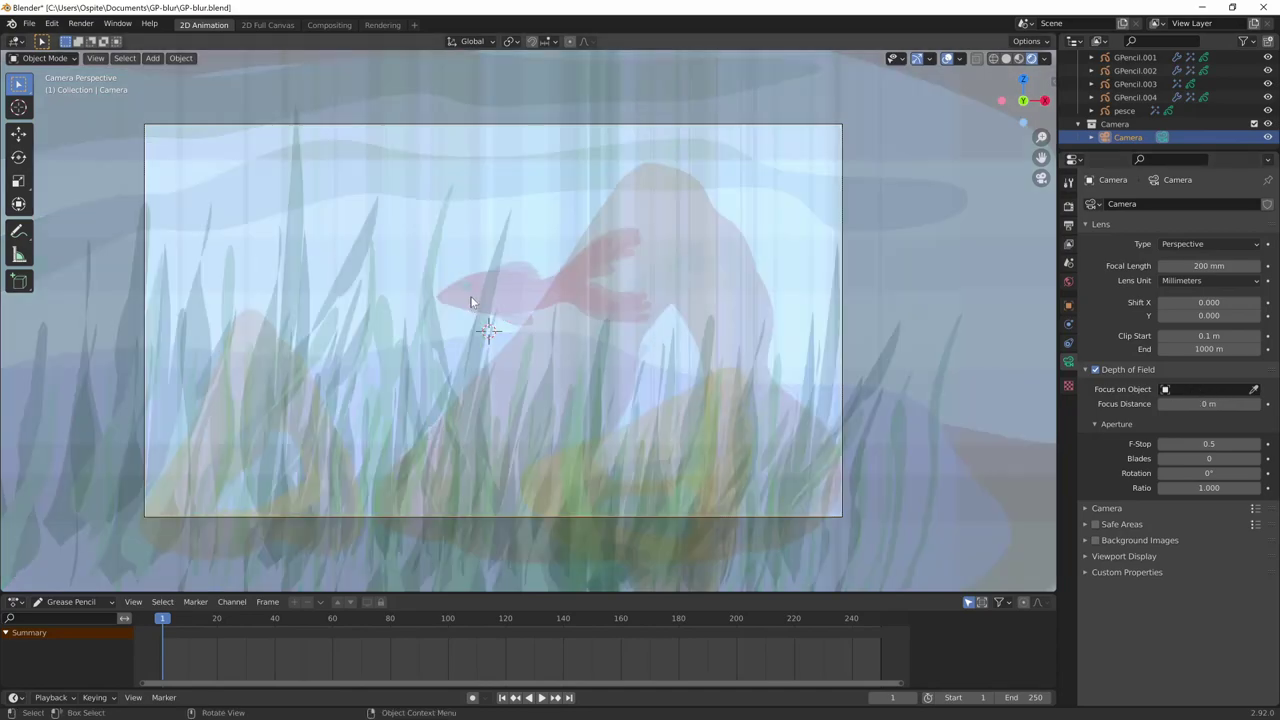
left_click(1208, 403)
type("50")
key("Return")
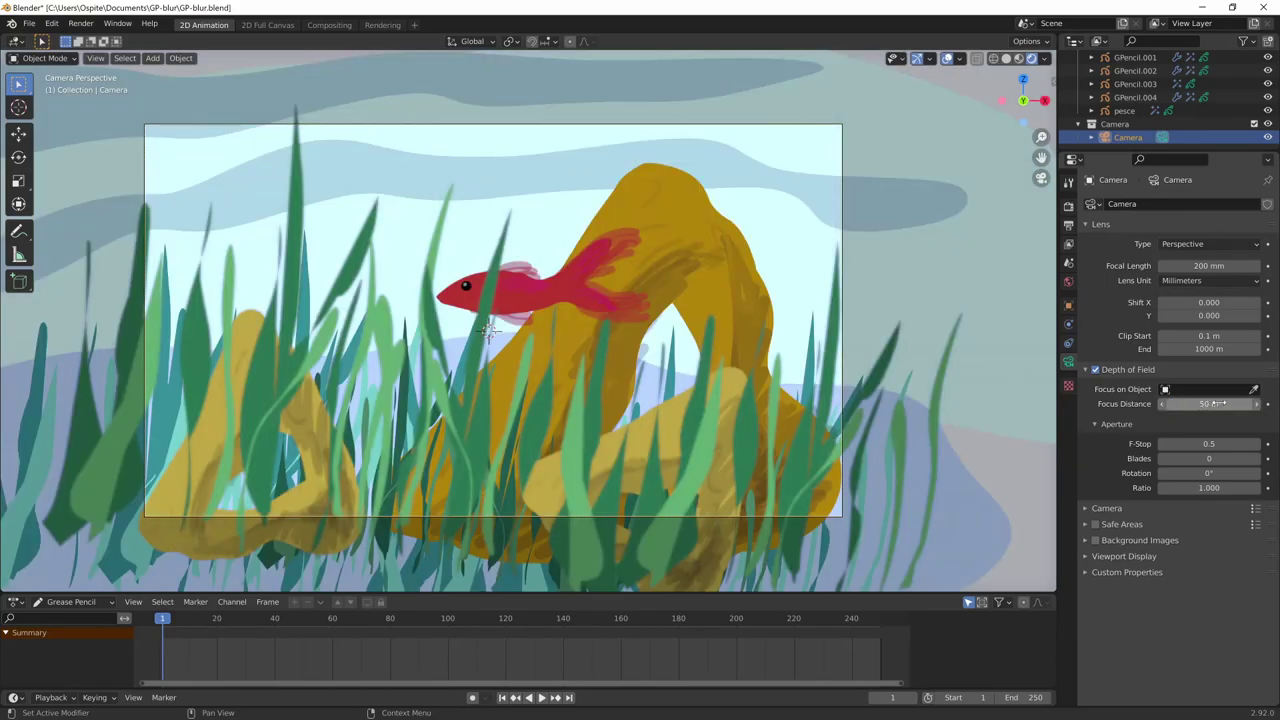
- Make the fish pesce the camera's focus object, then clear it again
left_click(1254, 389)
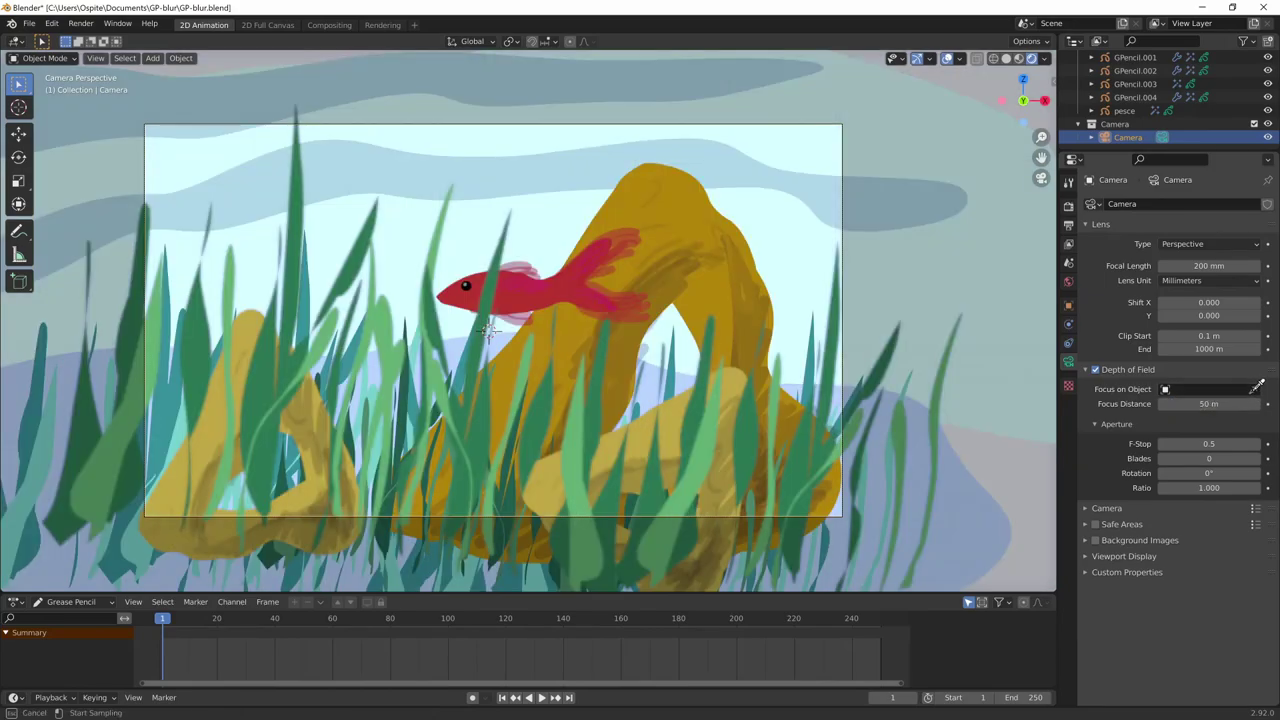
left_click(530, 289)
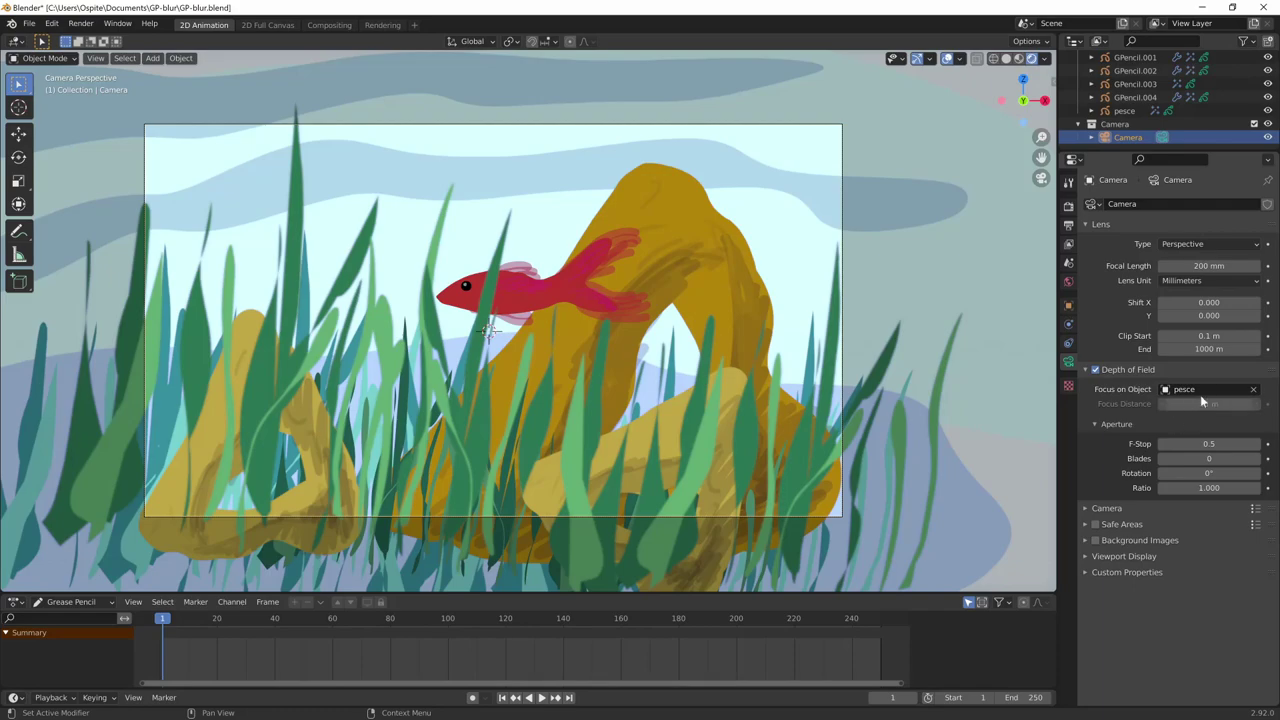
left_click(1252, 390)
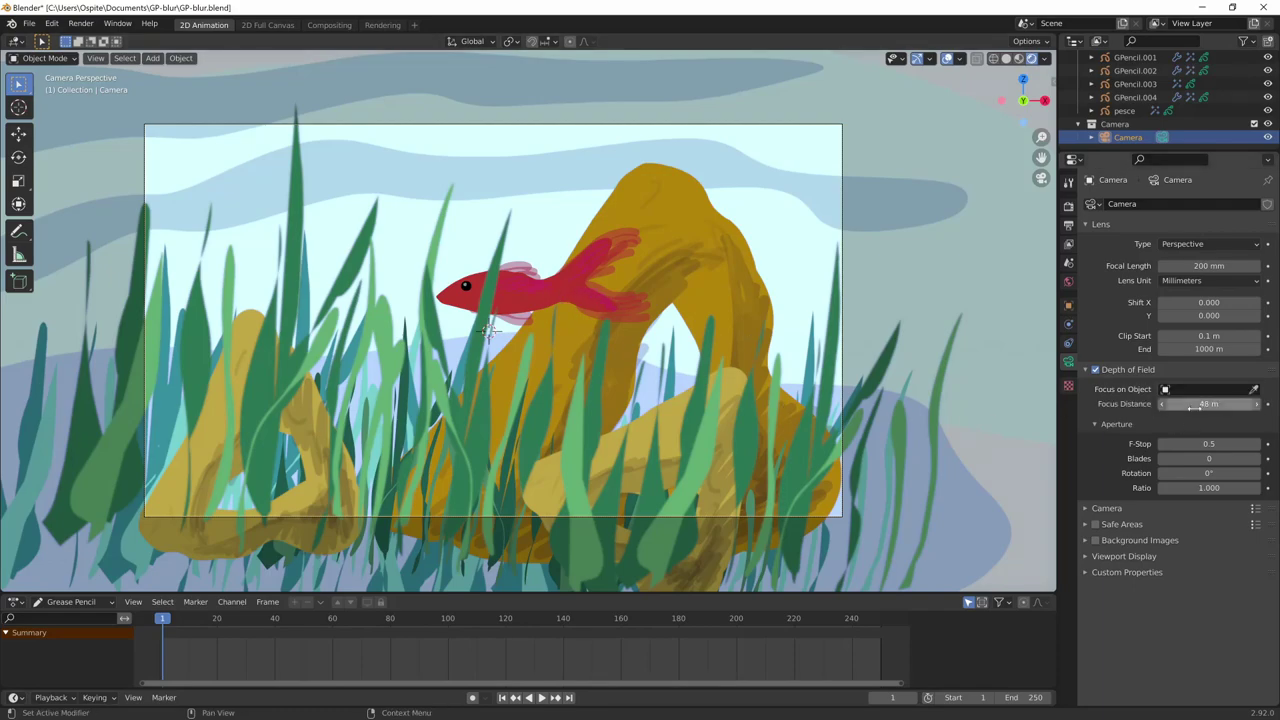
- Set the focus distance to about 48 m and the F-Stop to 0.2, then save
left_click_drag(1208, 404, 1196, 404)
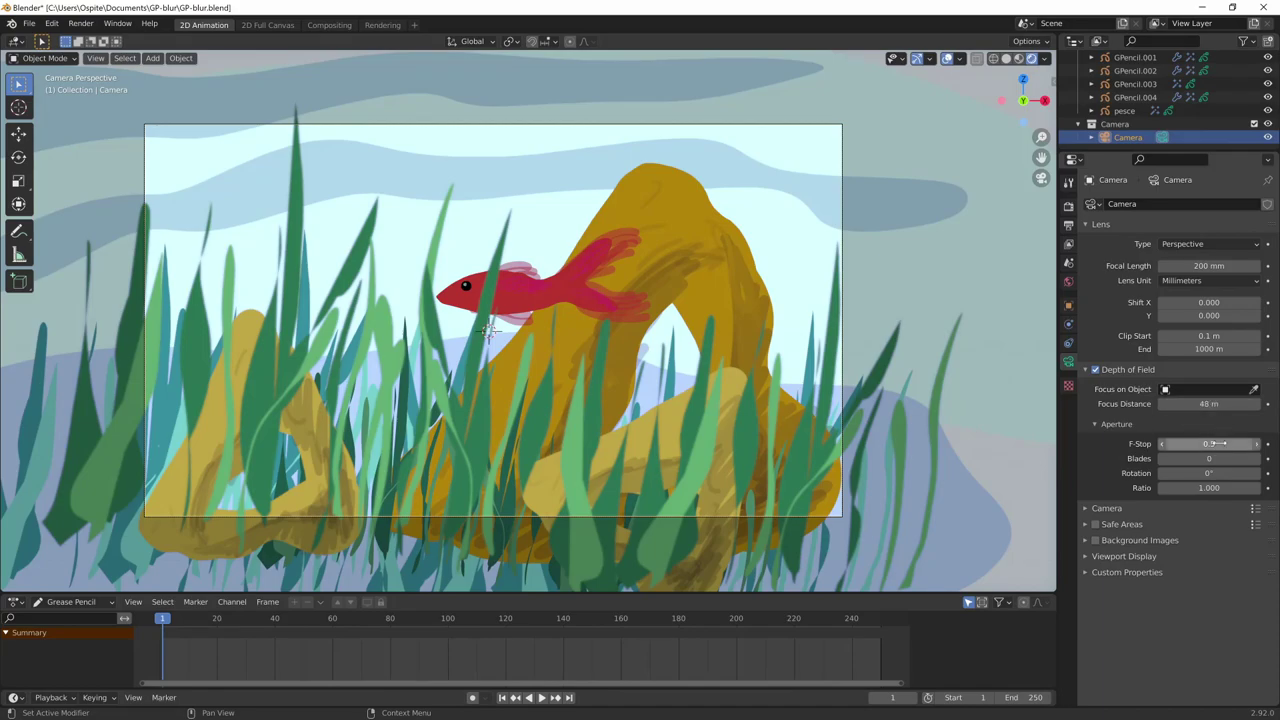
left_click(1218, 443)
type("0.2")
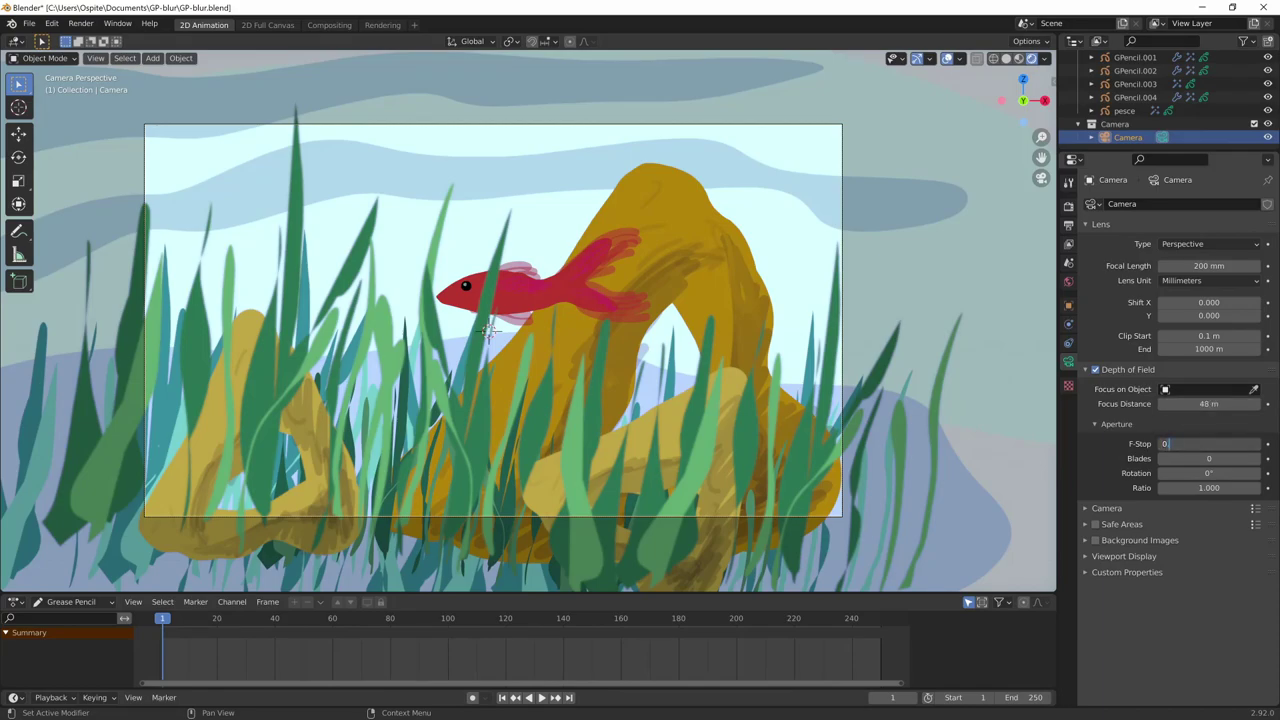
key("Return")
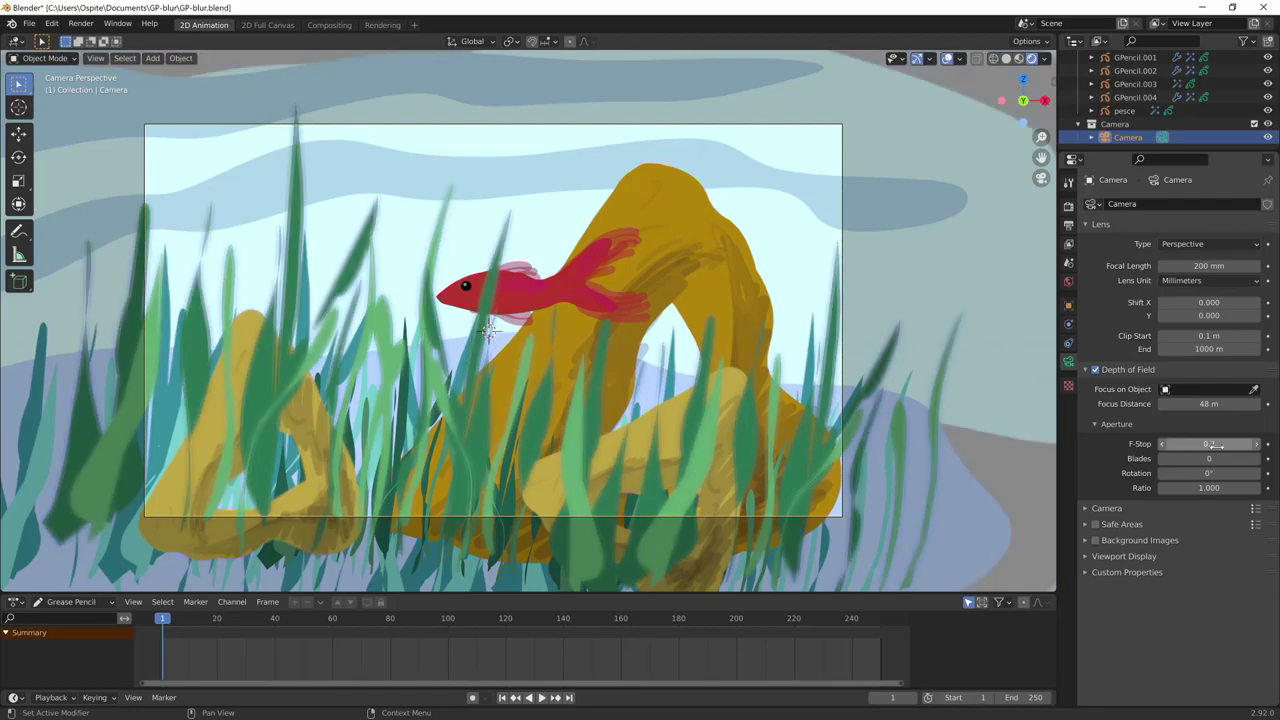
key("ctrl+s")
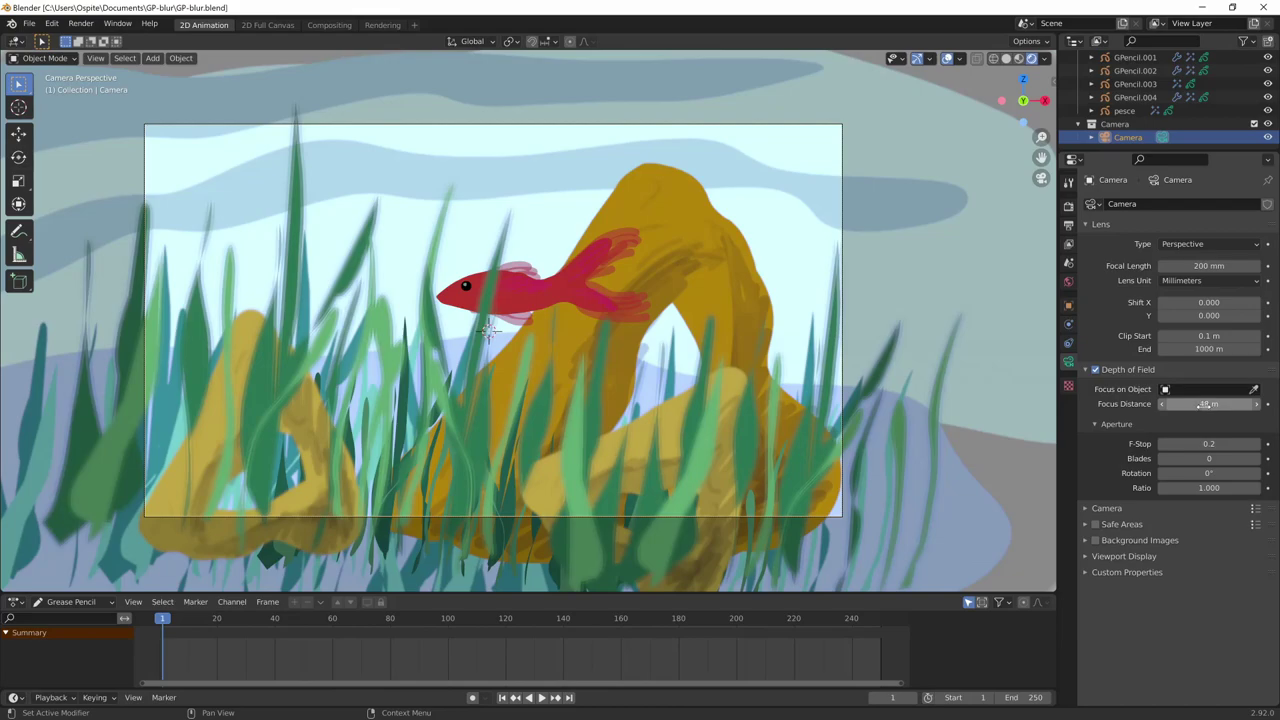
left_click_drag(1200, 403, 1208, 403)
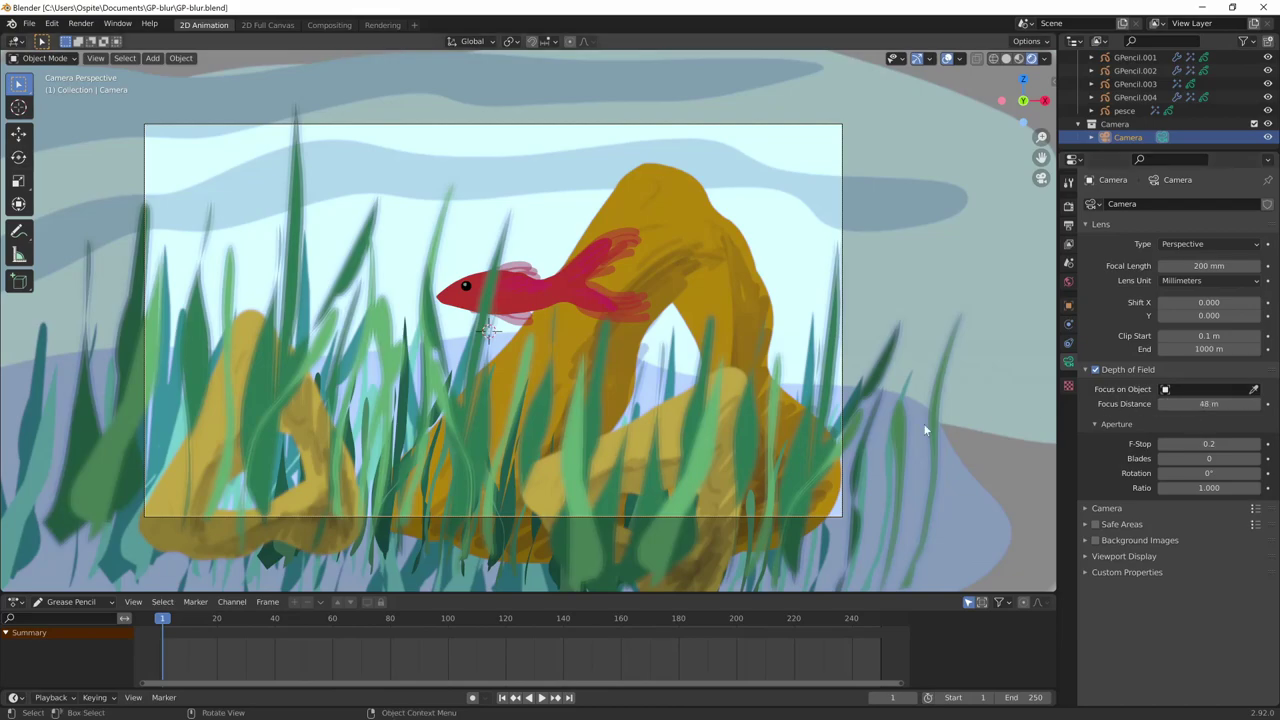
- Keyframe the focus distance at 48 m on frame 250 and 41 m on frame 1
key("shift+Right")
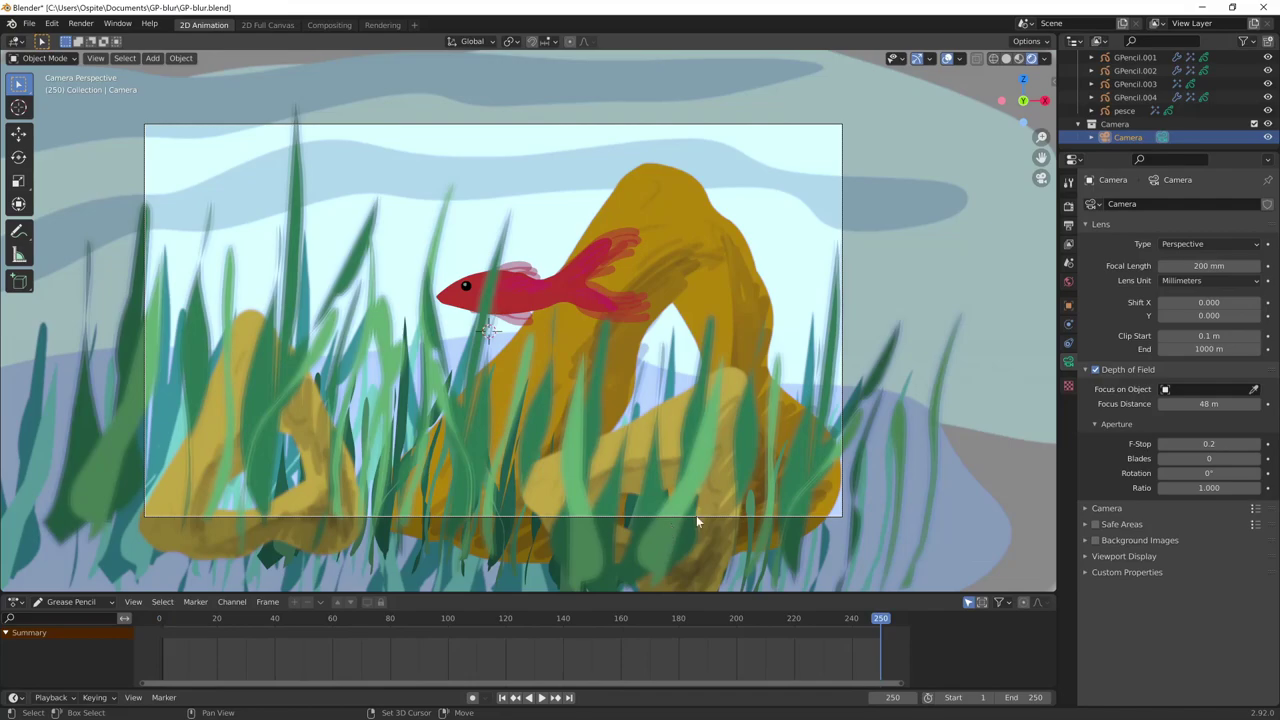
key("i")
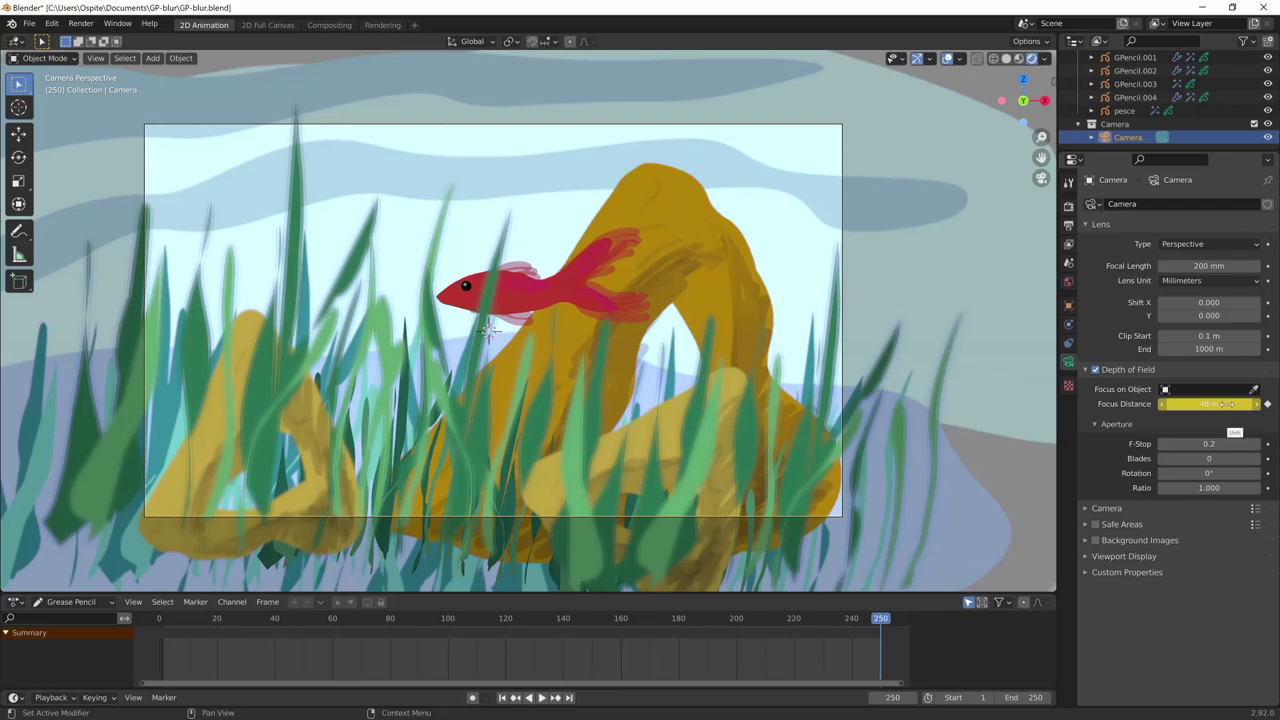
key("shift+Left")
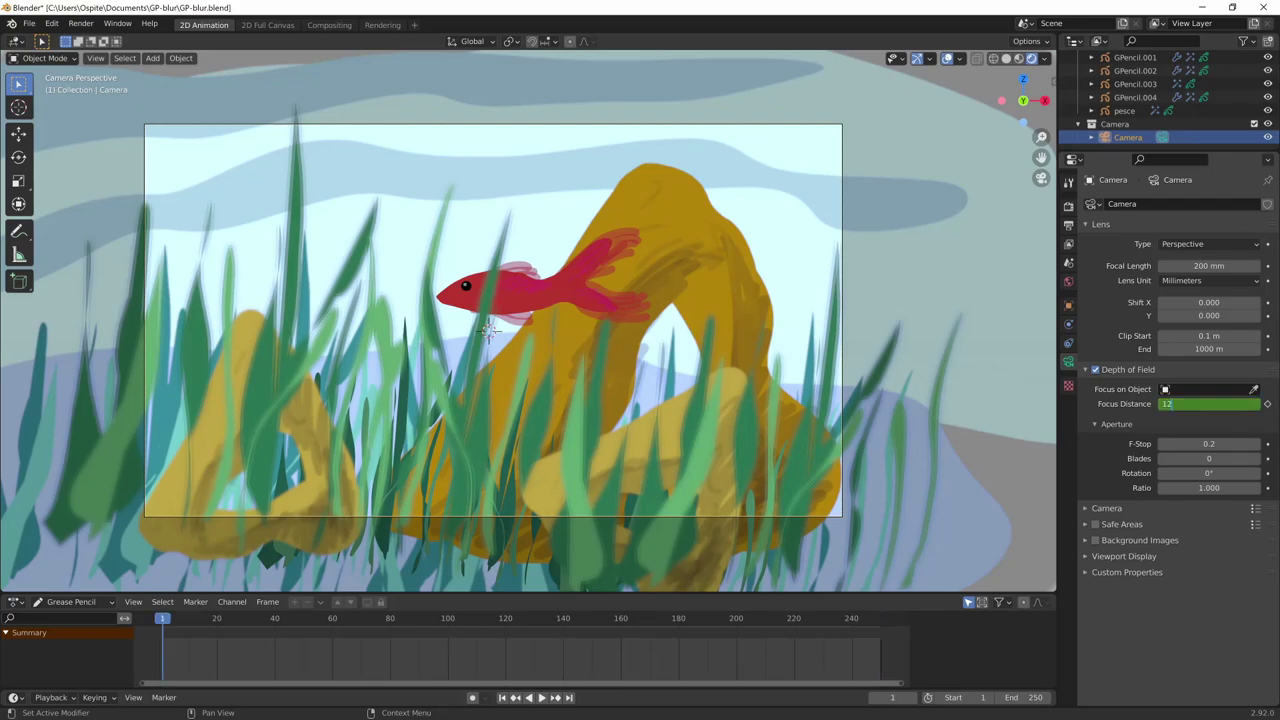
left_click(488, 330)
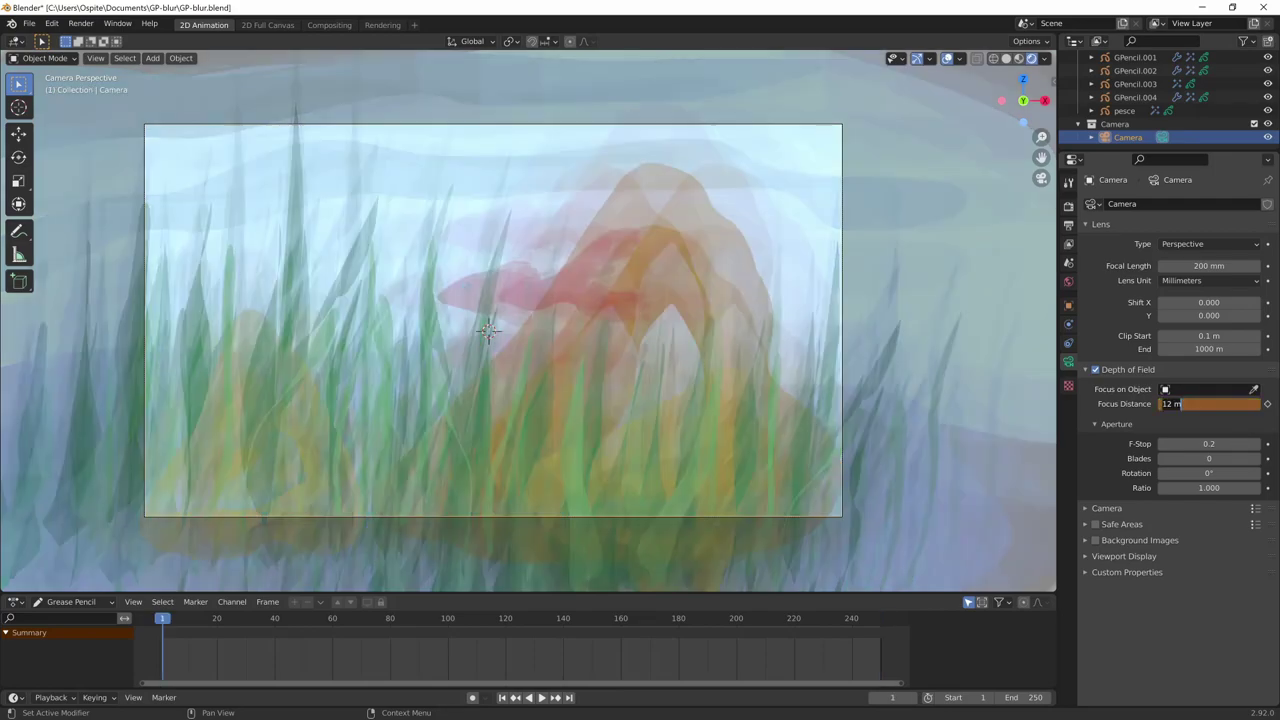
left_click(488, 330)
key("Return")
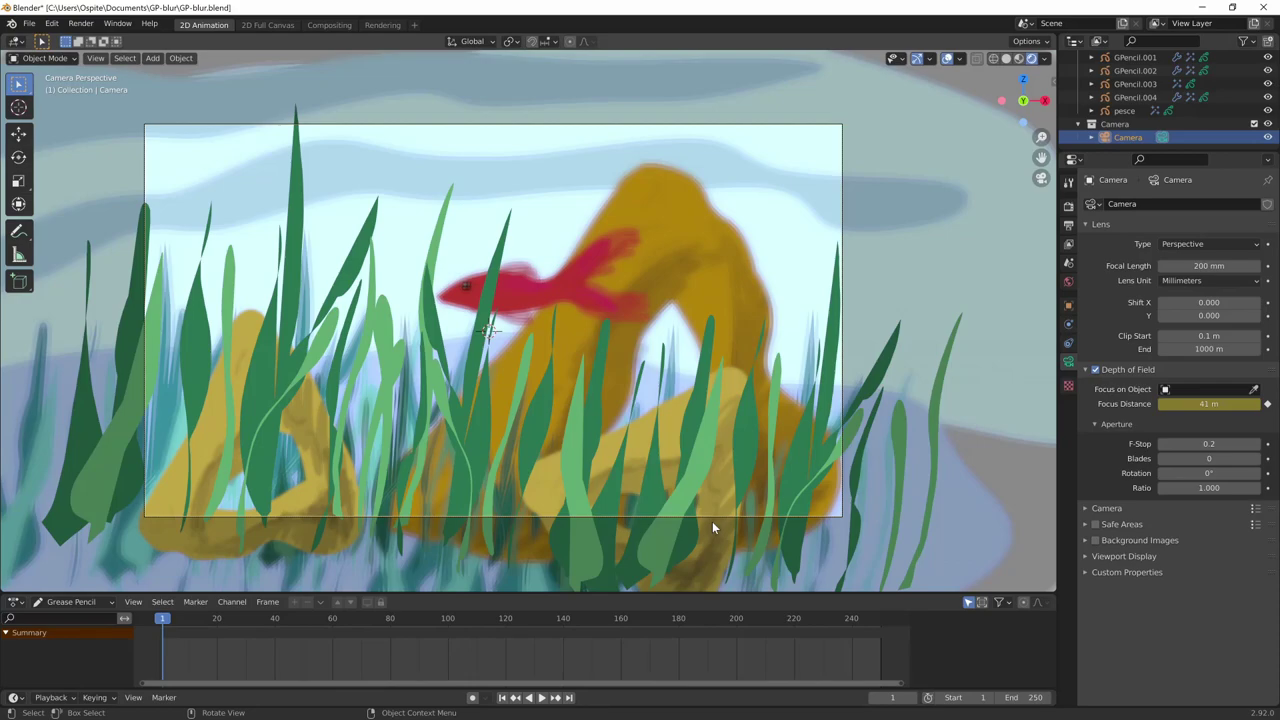
- Play back the focus pull, return to frame 1, and save the file
key("space")
left_click(879, 620)
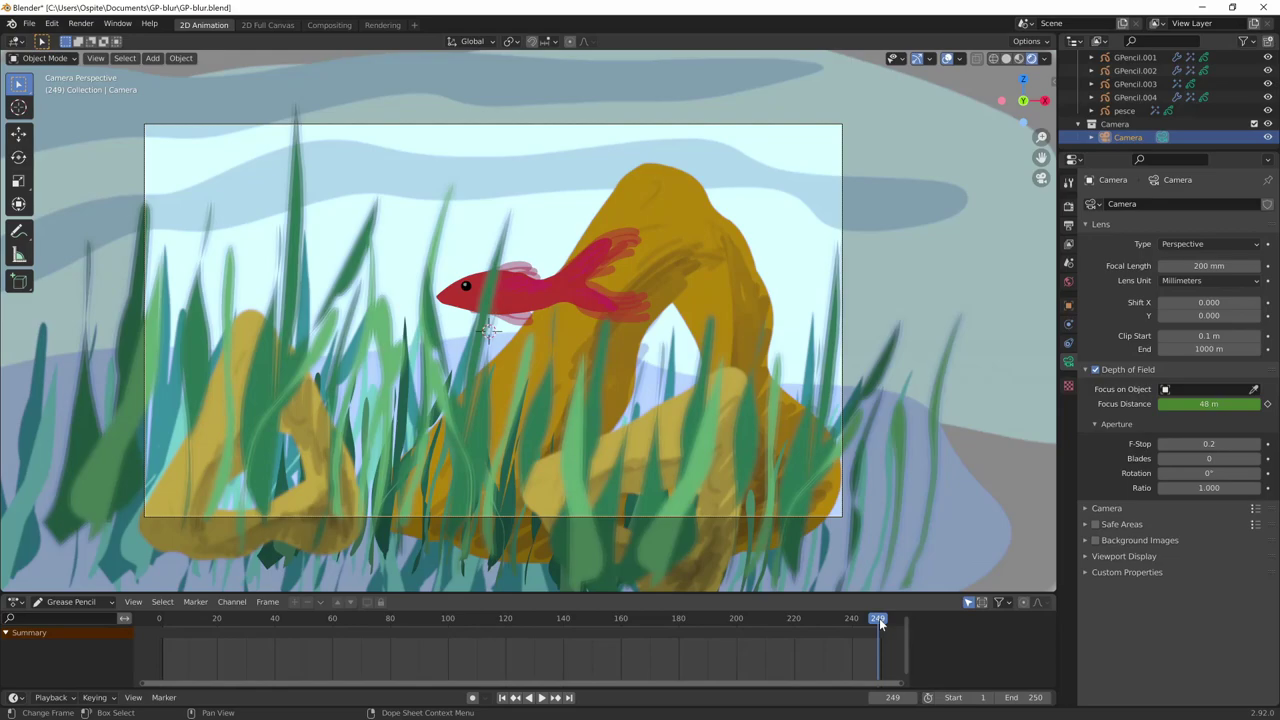
key("shift+Left")
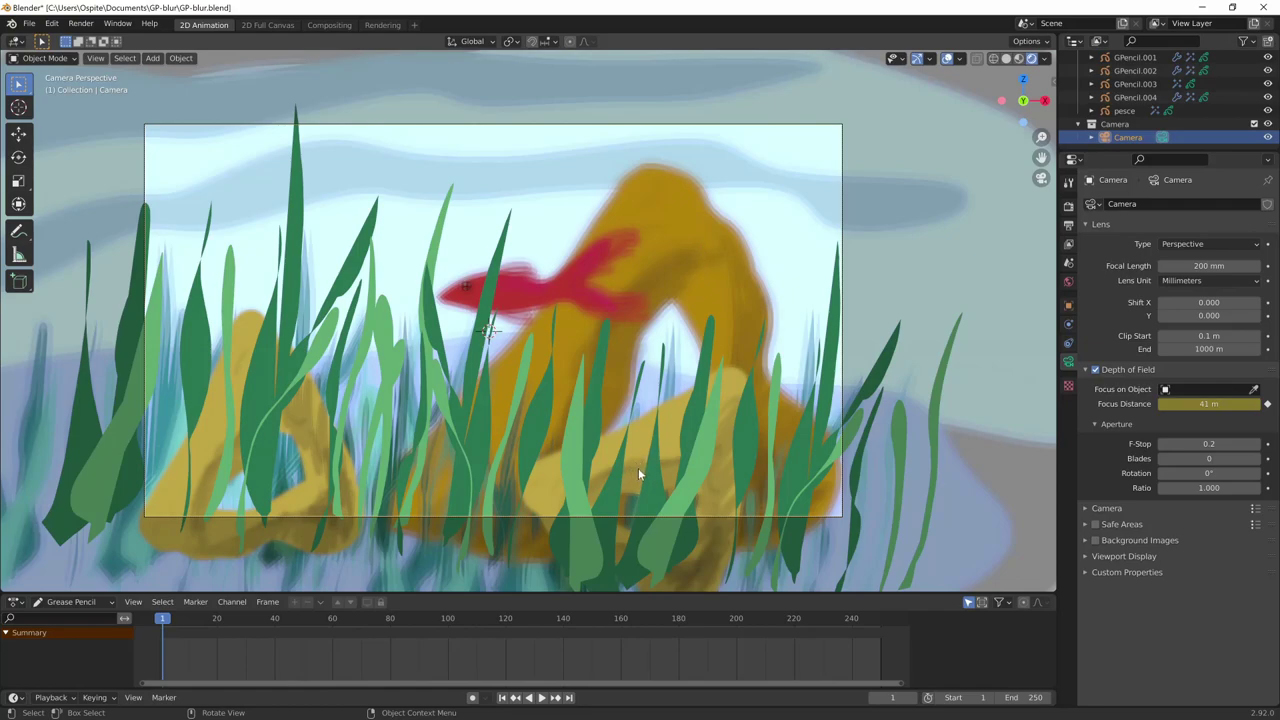
key("ctrl+s")
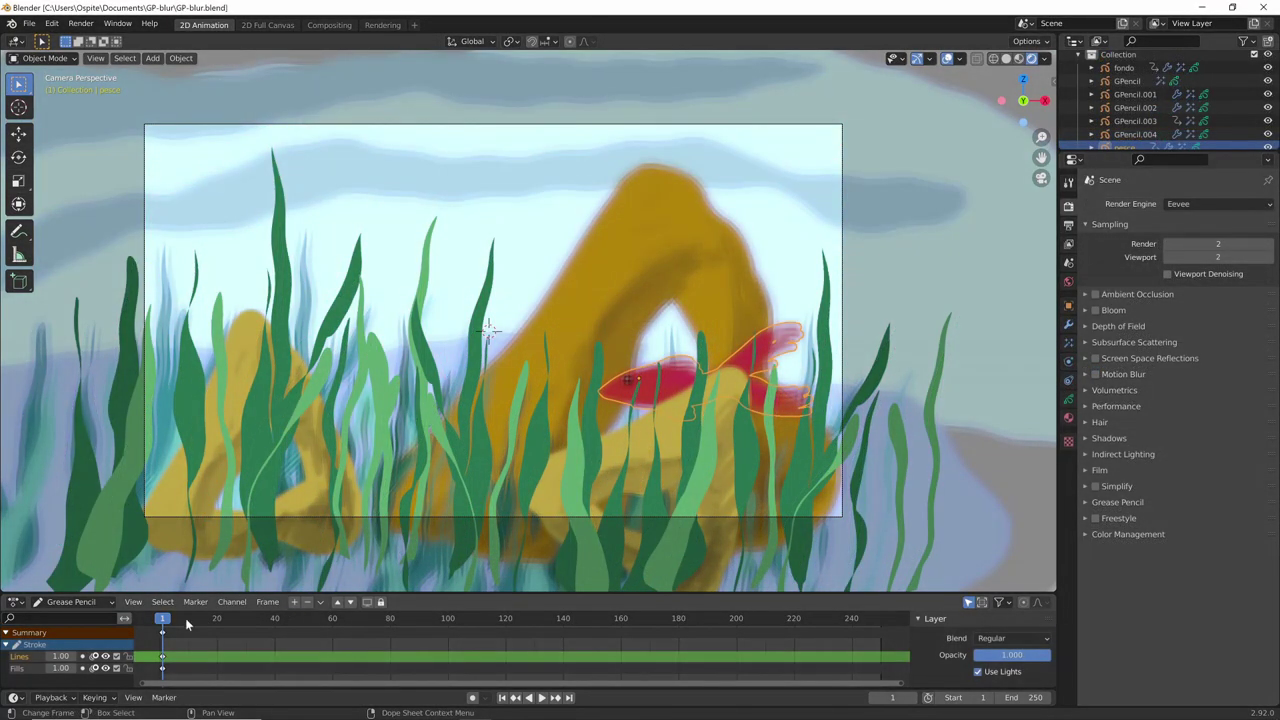
- Scrub the timeline to frame 224, then select GPencil.003 and display its visual effects
left_click(878, 620)
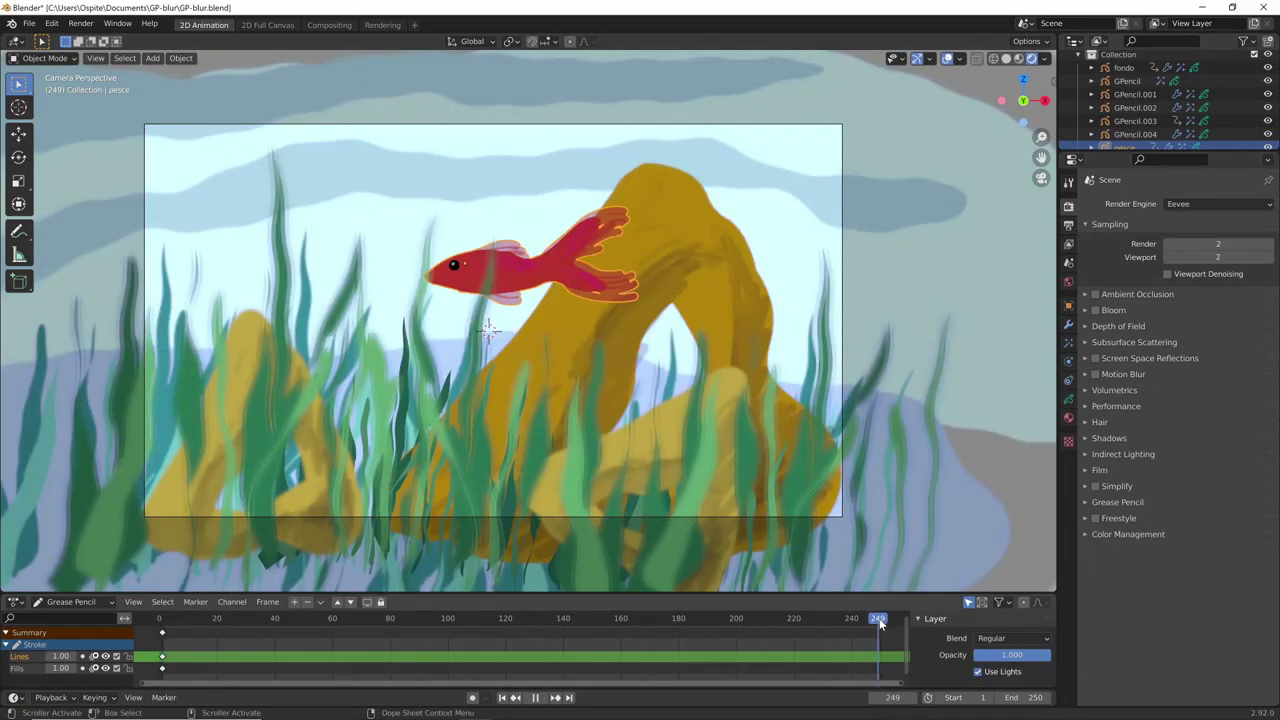
left_click(175, 625)
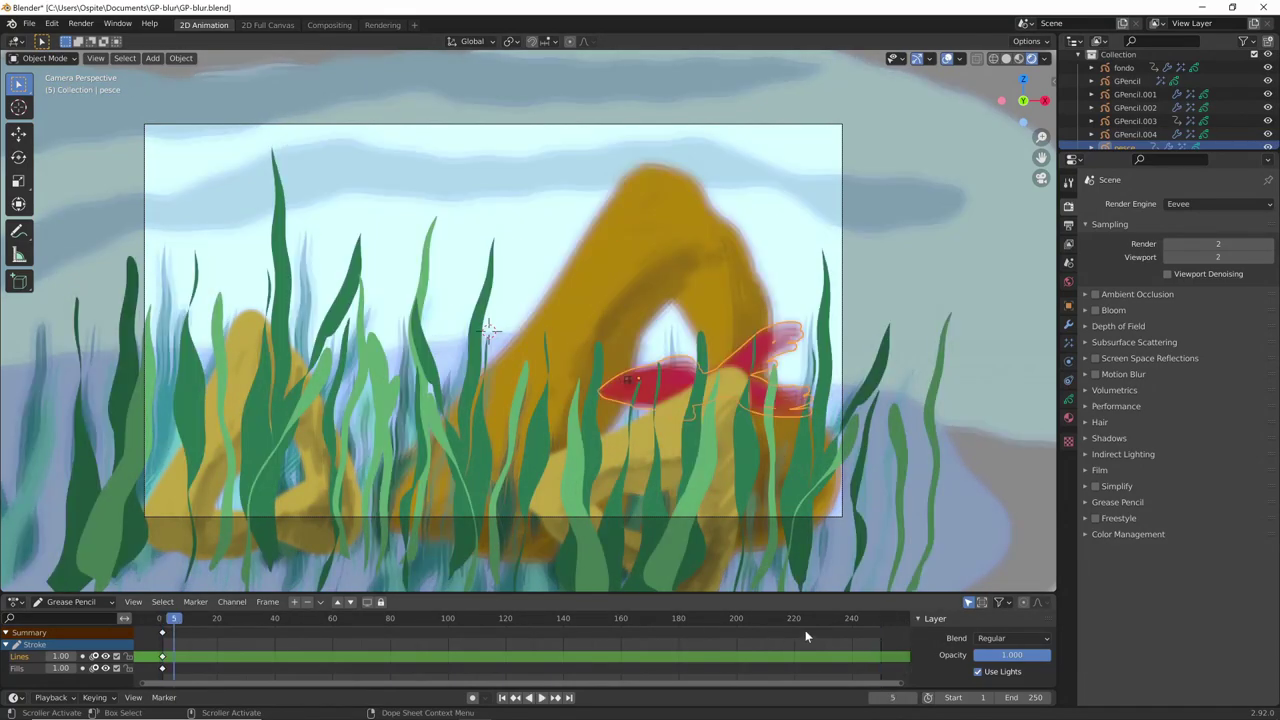
left_click(872, 627)
left_click(1068, 326)
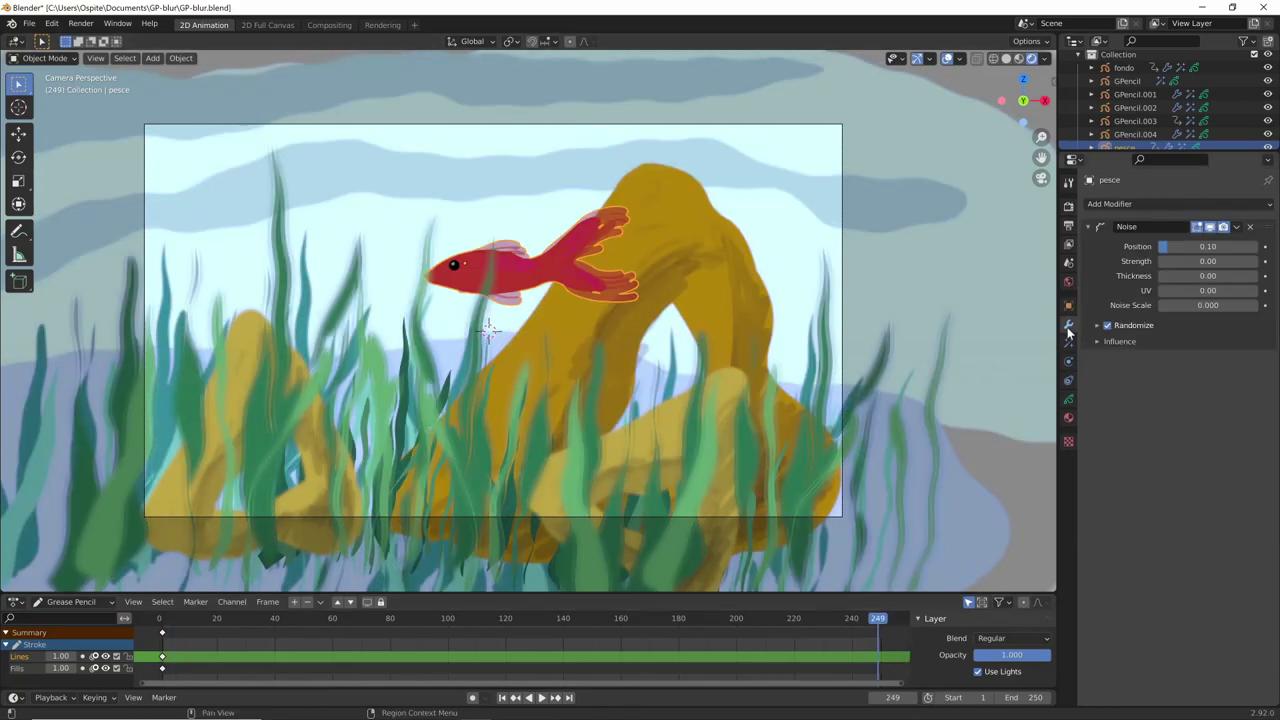
left_click(750, 621)
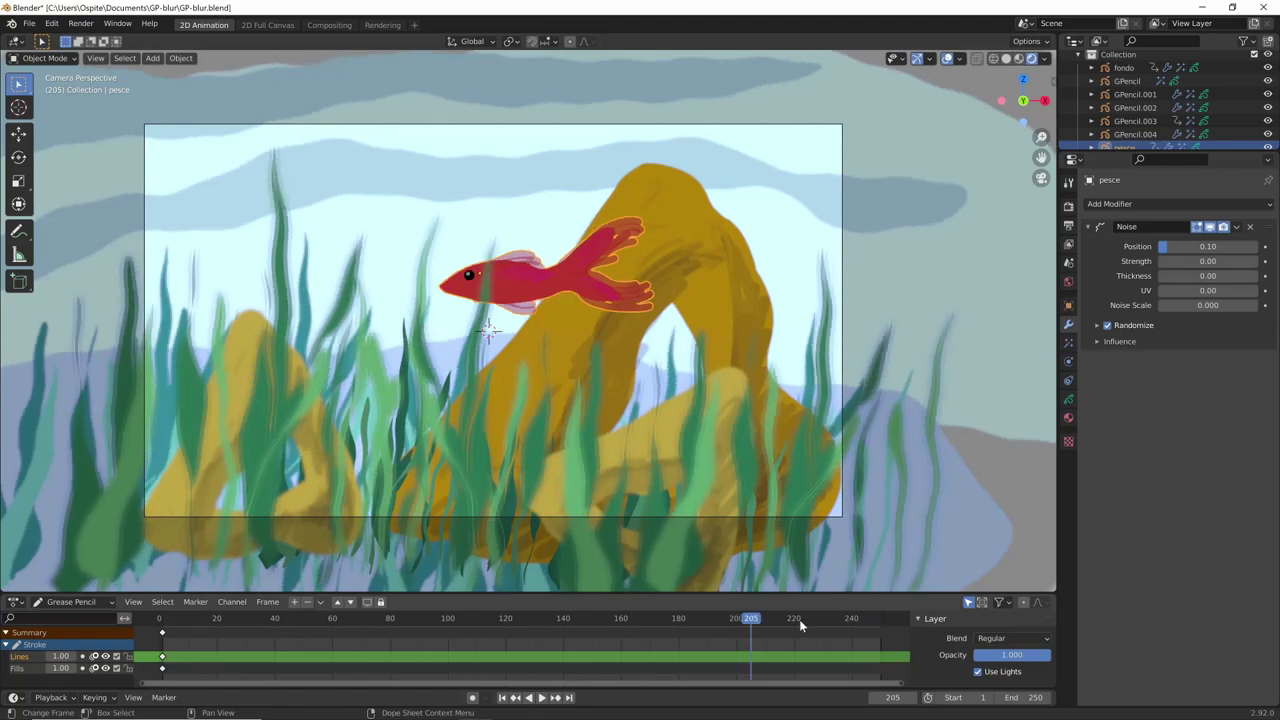
left_click(804, 621)
left_click(880, 420)
left_click(1069, 400)
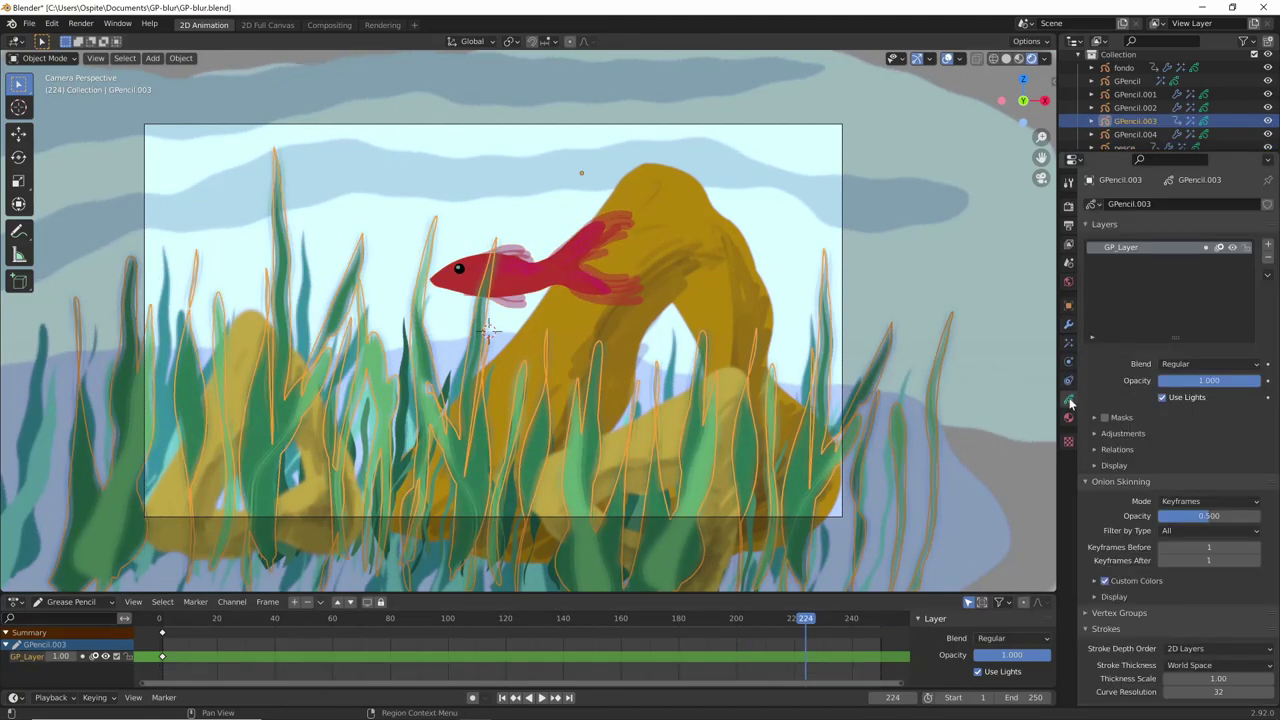
left_click(1068, 343)
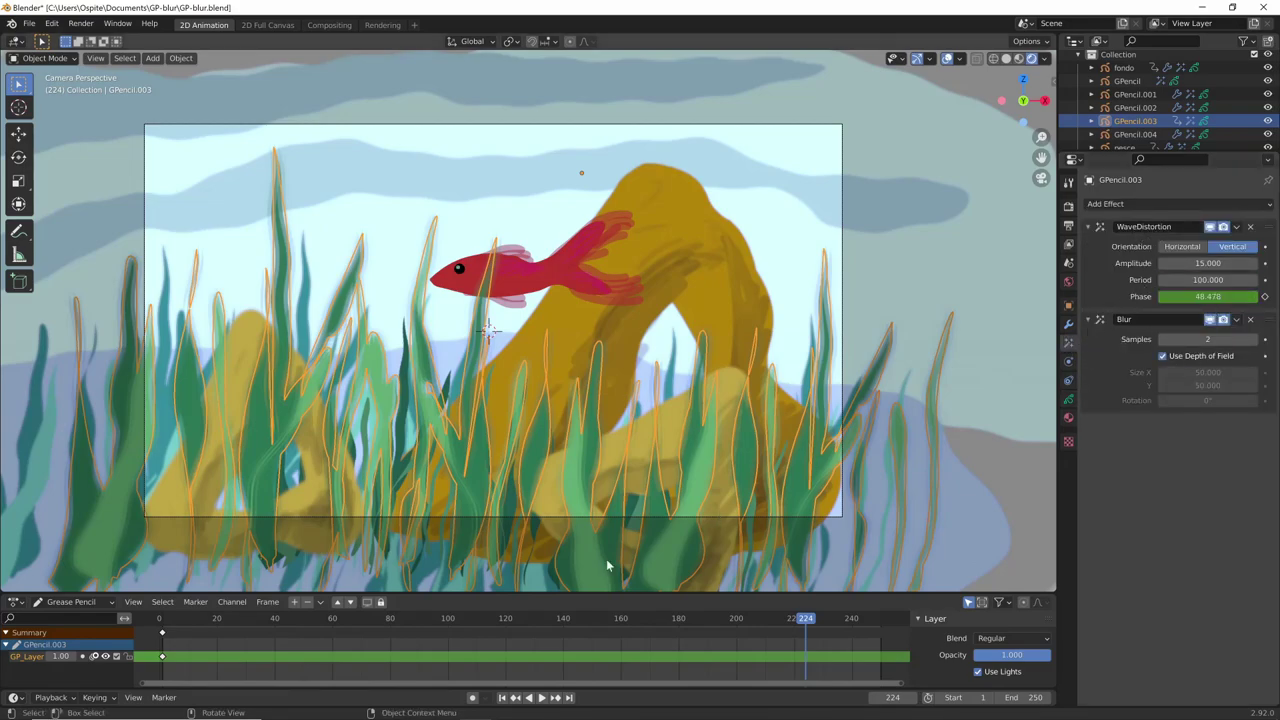
- Play the animation from frame 1, stop it, then play again from frame 182
key("shift+Left")
key("space")
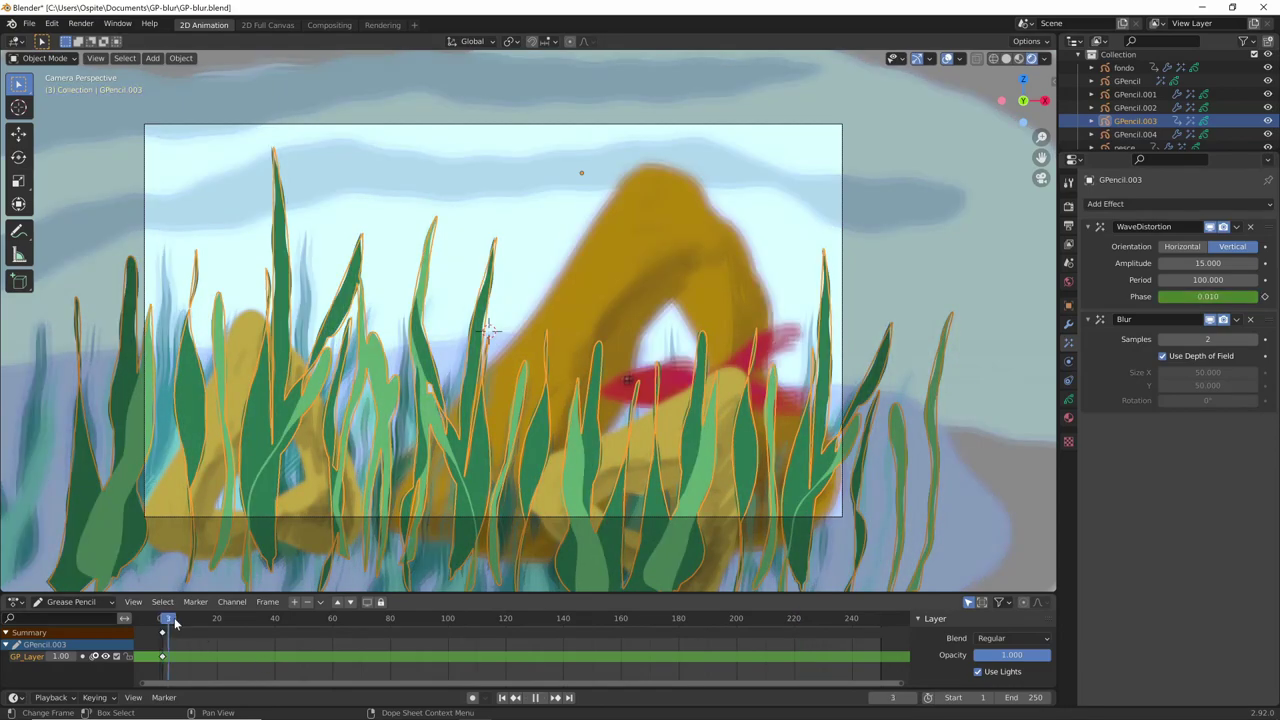
key("space")
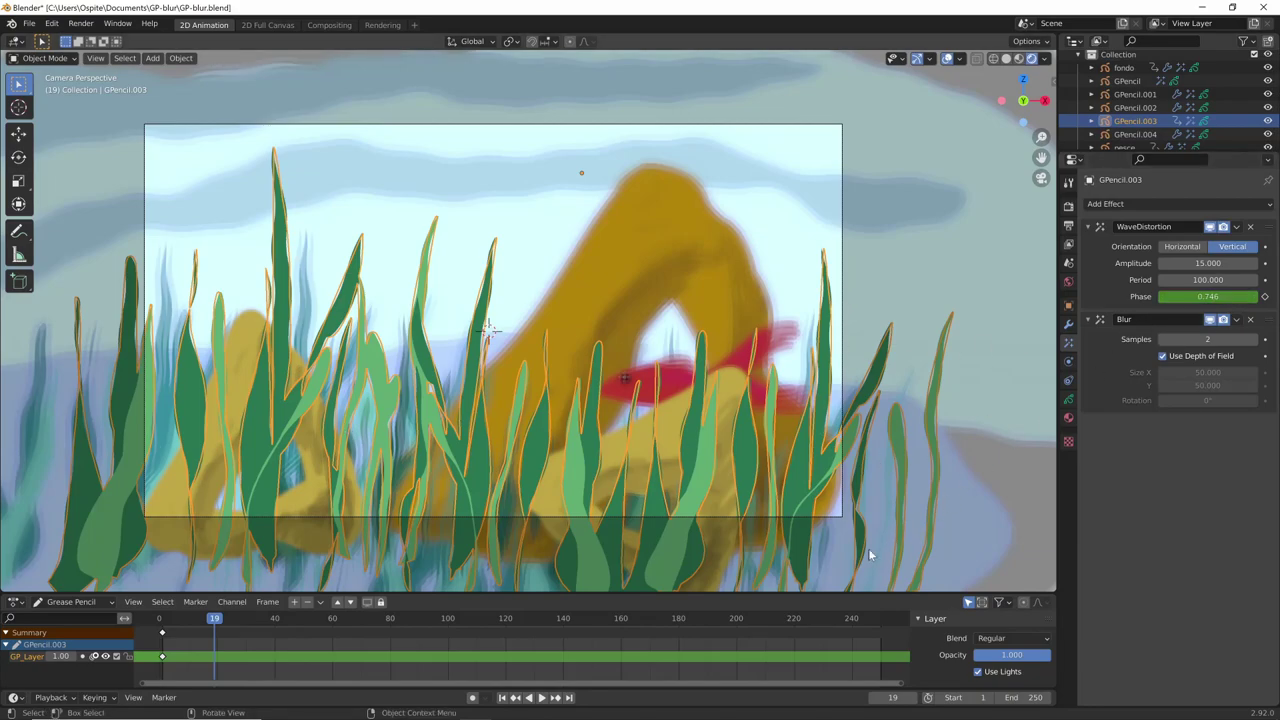
left_click(679, 628)
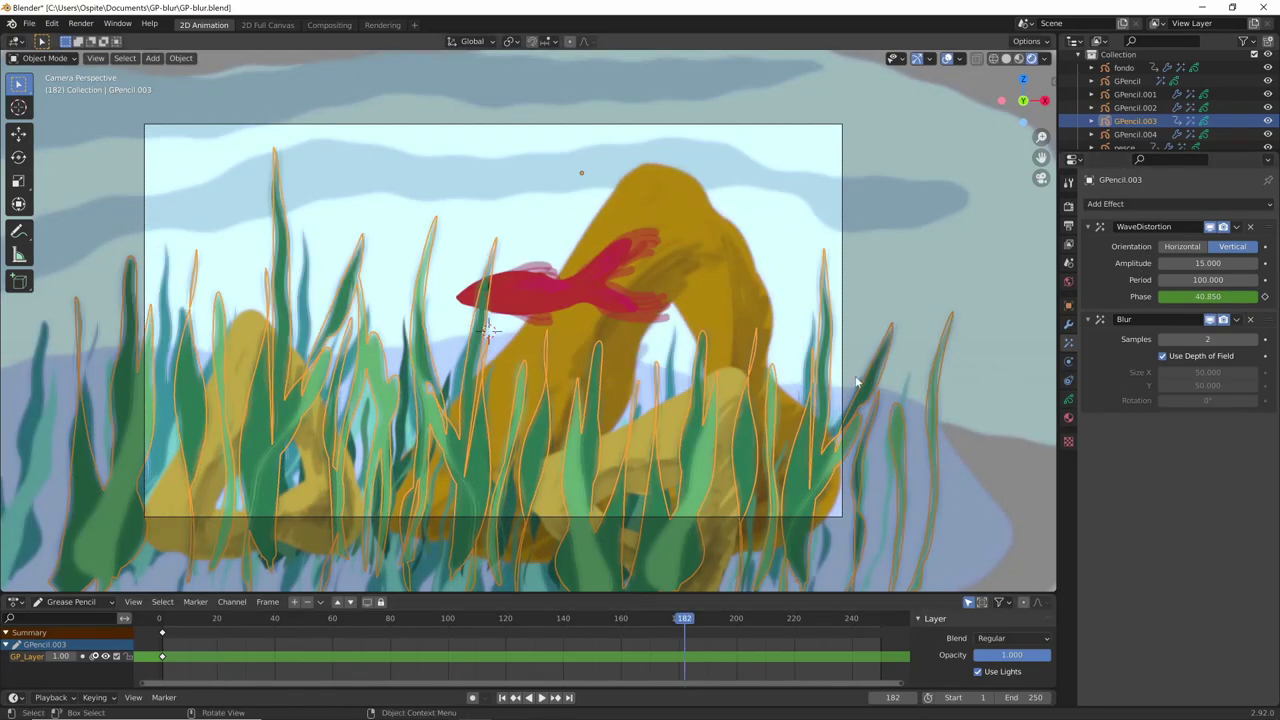
key("space")
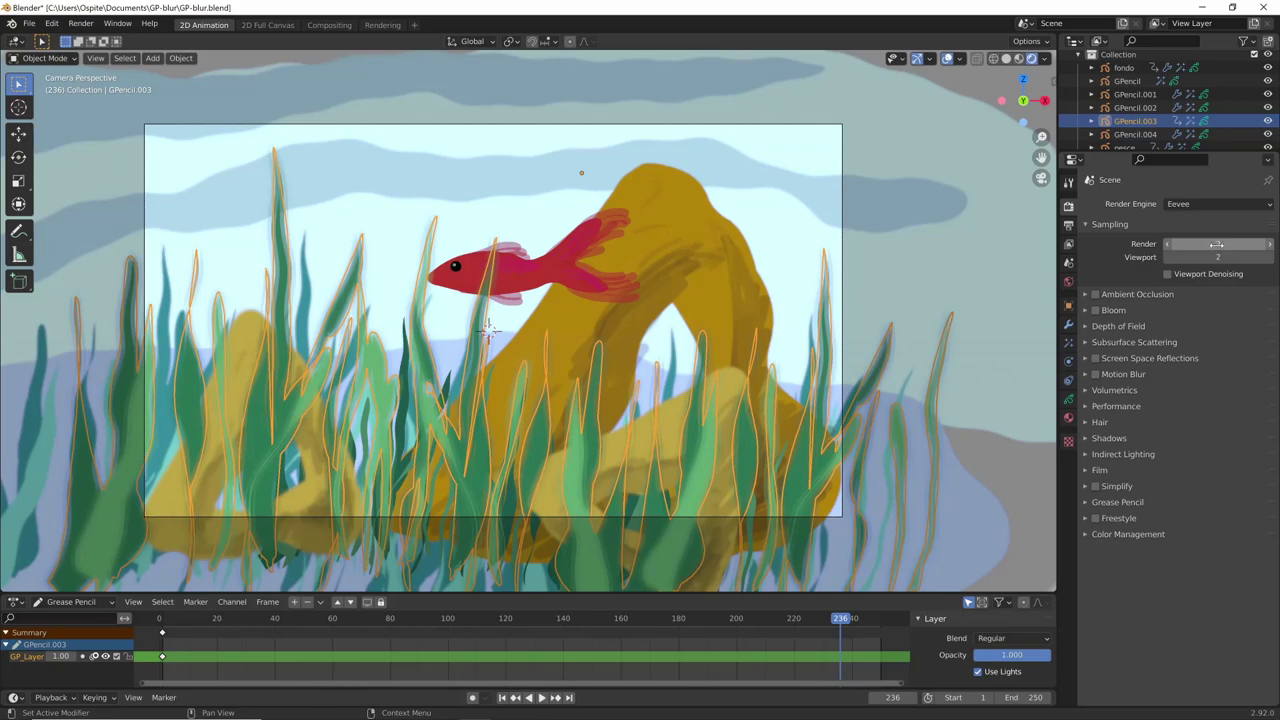
- Browse the Output and View Layer settings, then return to the grass's visual effects
left_click(1068, 342)
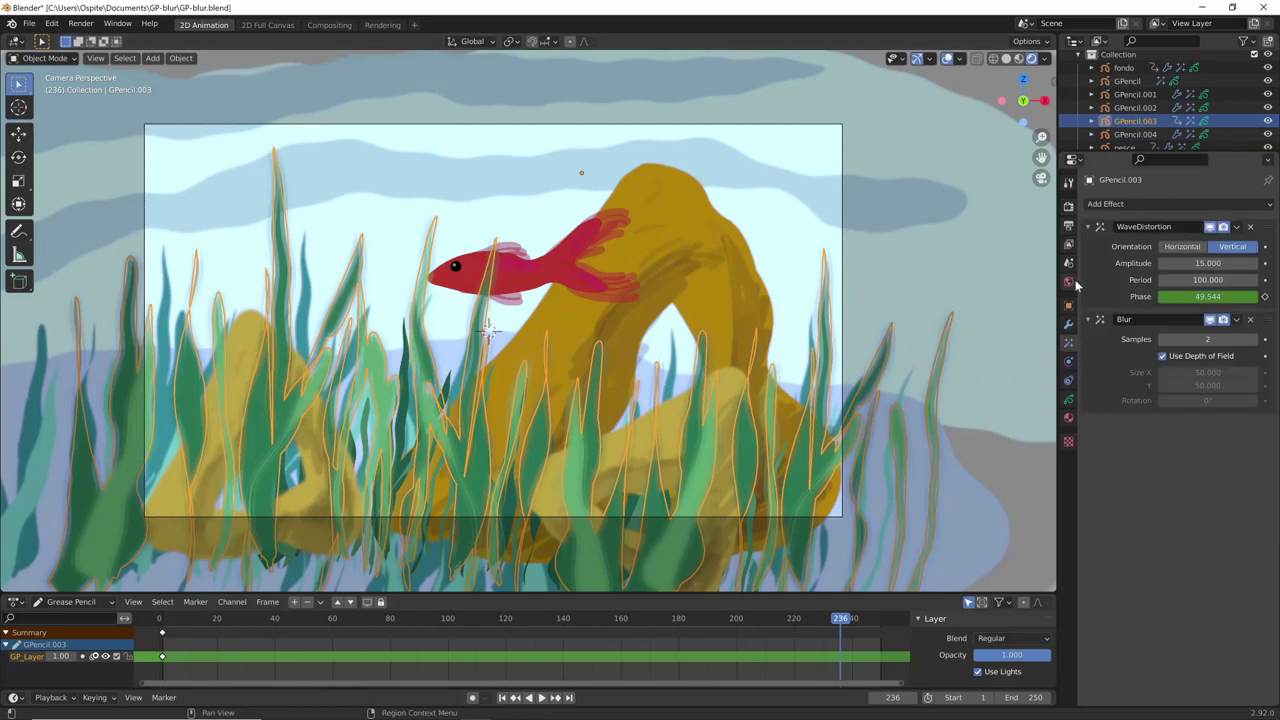
left_click(1068, 227)
left_click(1069, 247)
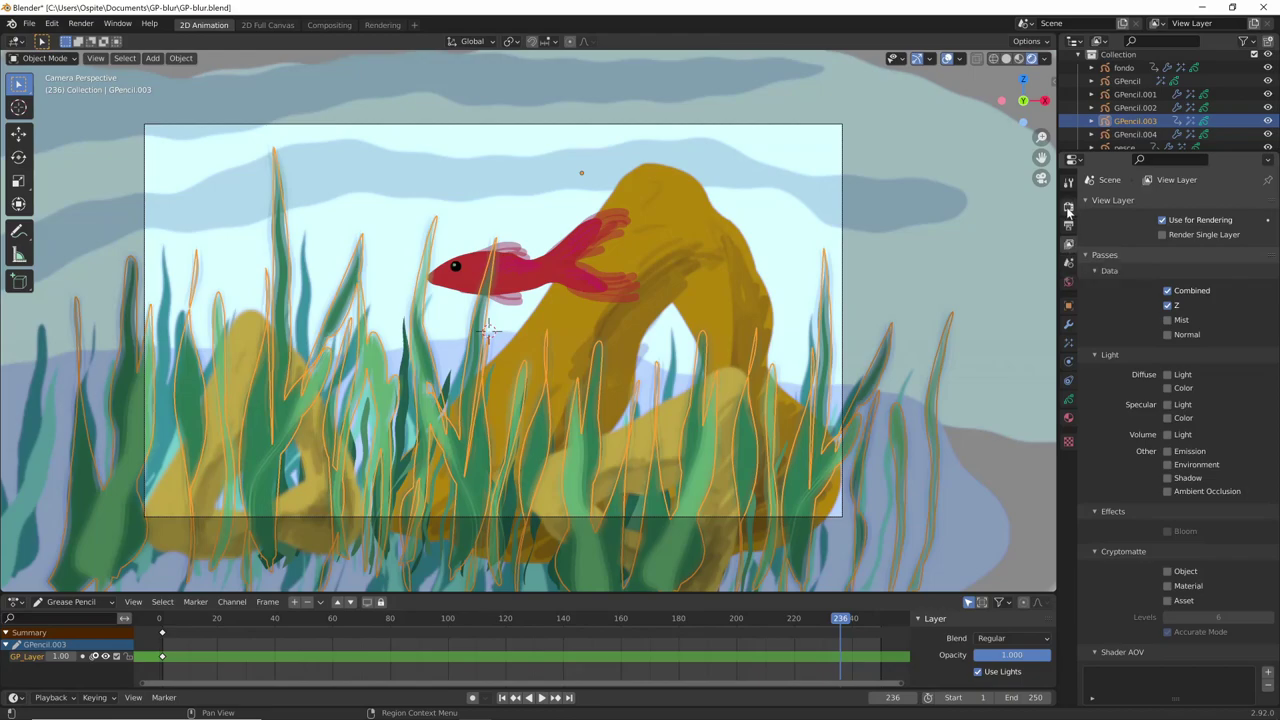
left_click(1068, 342)
- Orbit during playback to inspect layer spacing, then stop at frame 49 in camera view
middle_click_drag(760, 400, 660, 519)
key("space")
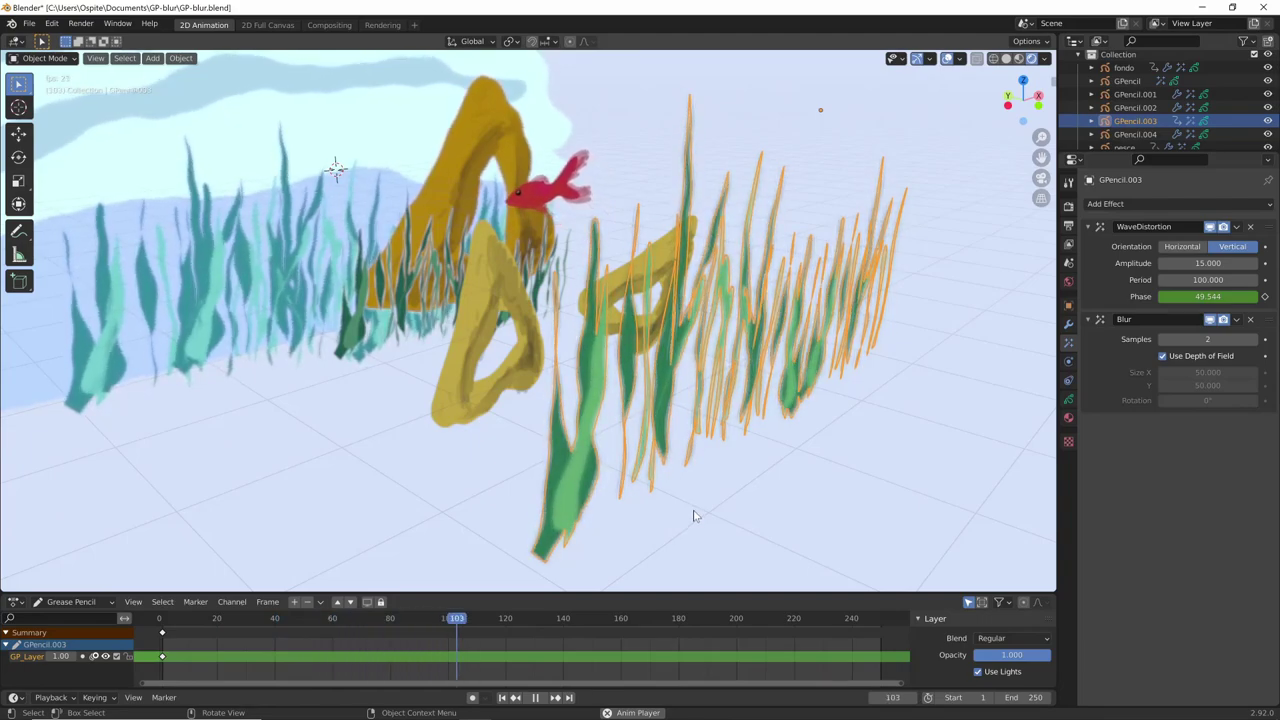
mouse_move(700, 509)
middle_mouse_down()
mouse_move(757, 491)
mouse_move(734, 503)
middle_mouse_up()
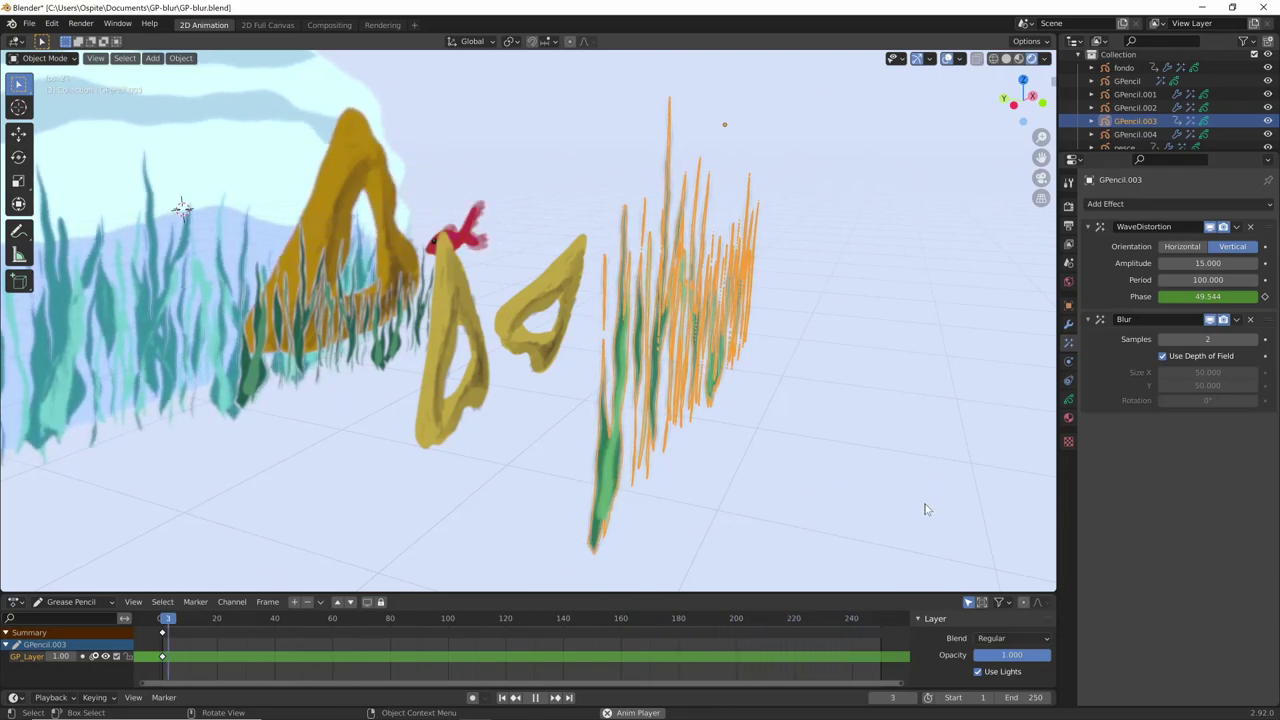
key("KP_0")
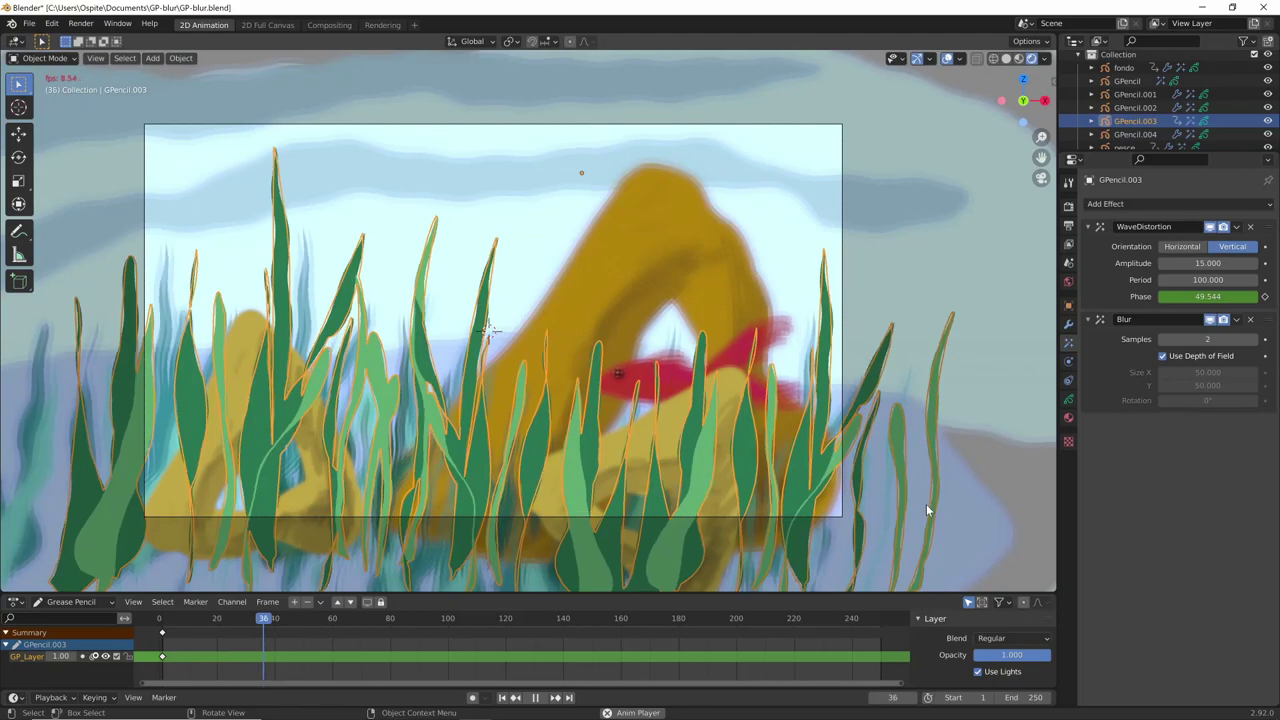
key("space")
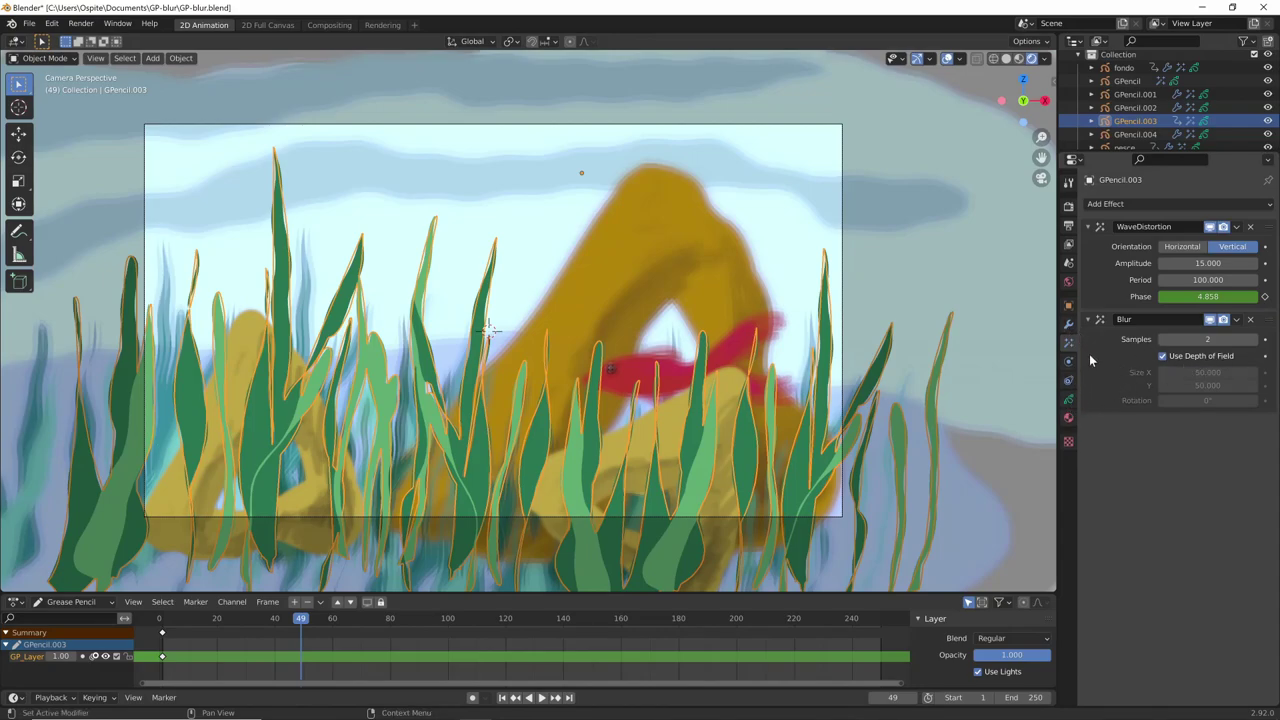
- Select the camera and inspect its depth-of-field focus distance
scroll(1133, 139, "down", 2)
scroll(1127, 134, "down", 1)
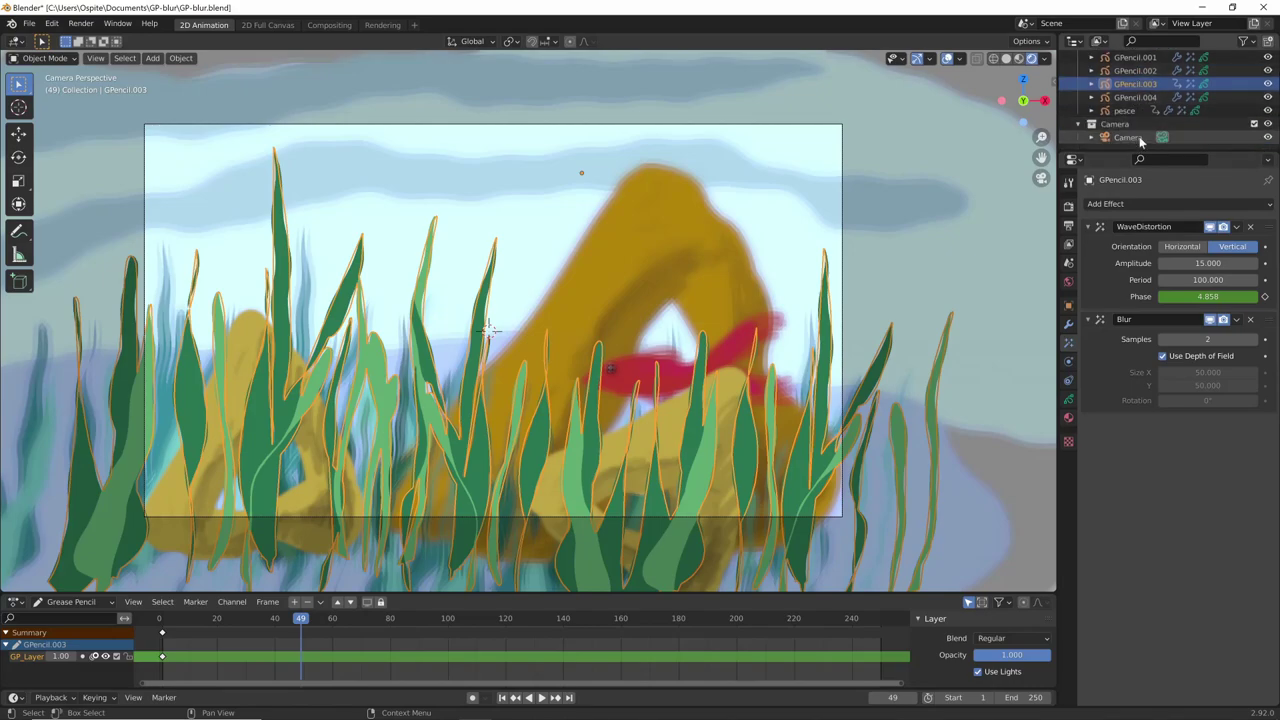
left_click(1139, 136)
left_click(1068, 362)
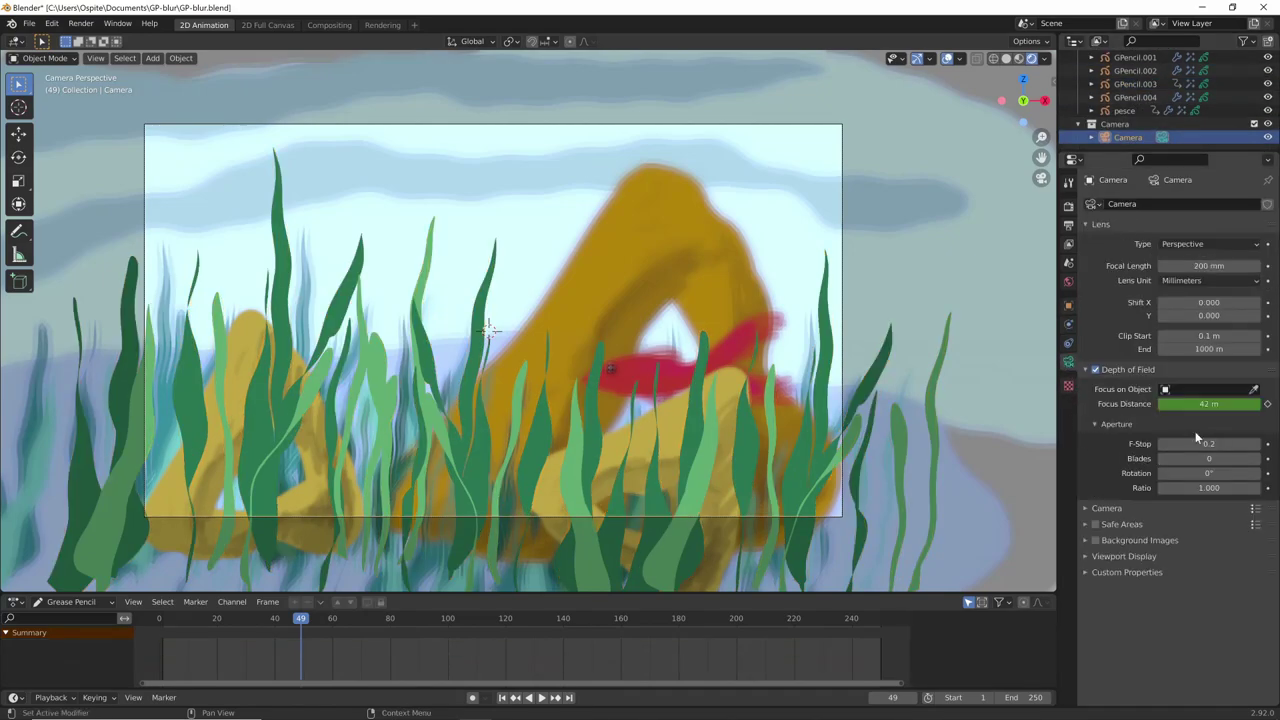
left_click_drag(1209, 404, 1212, 404)
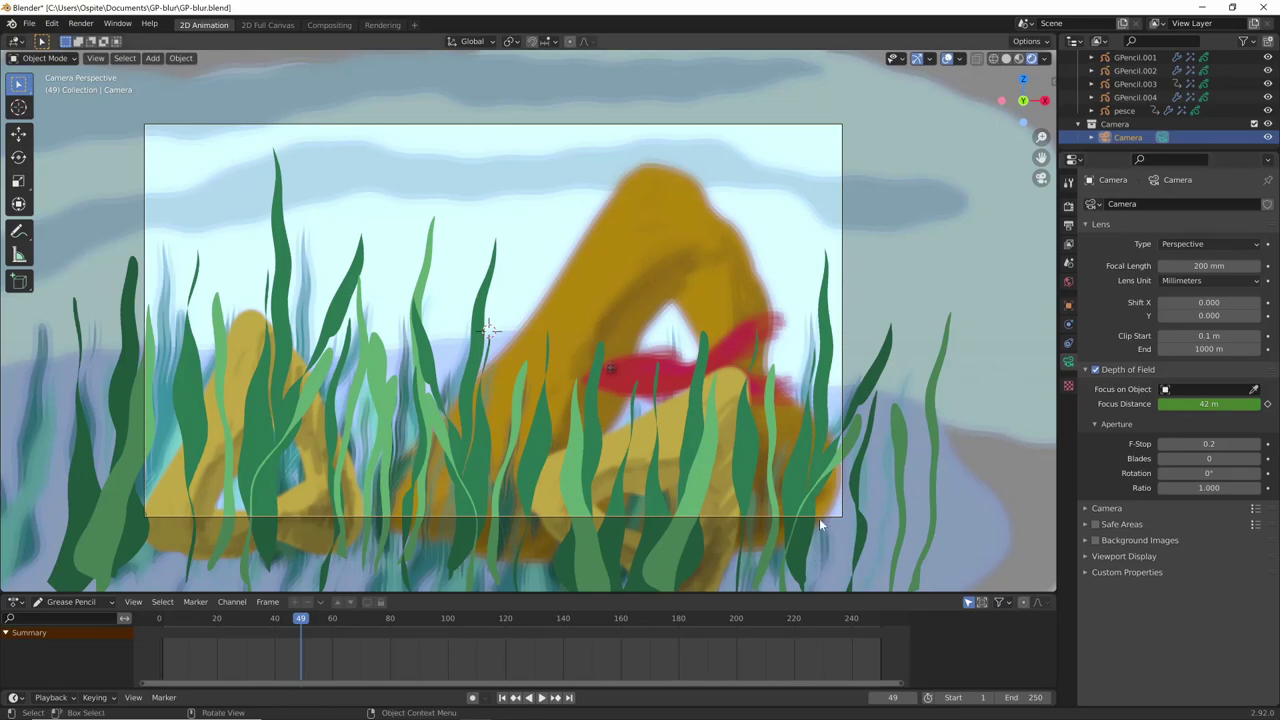
- Turn off Use Depth of Field on the grass GPencil.003's Blur effect
left_click(697, 455)
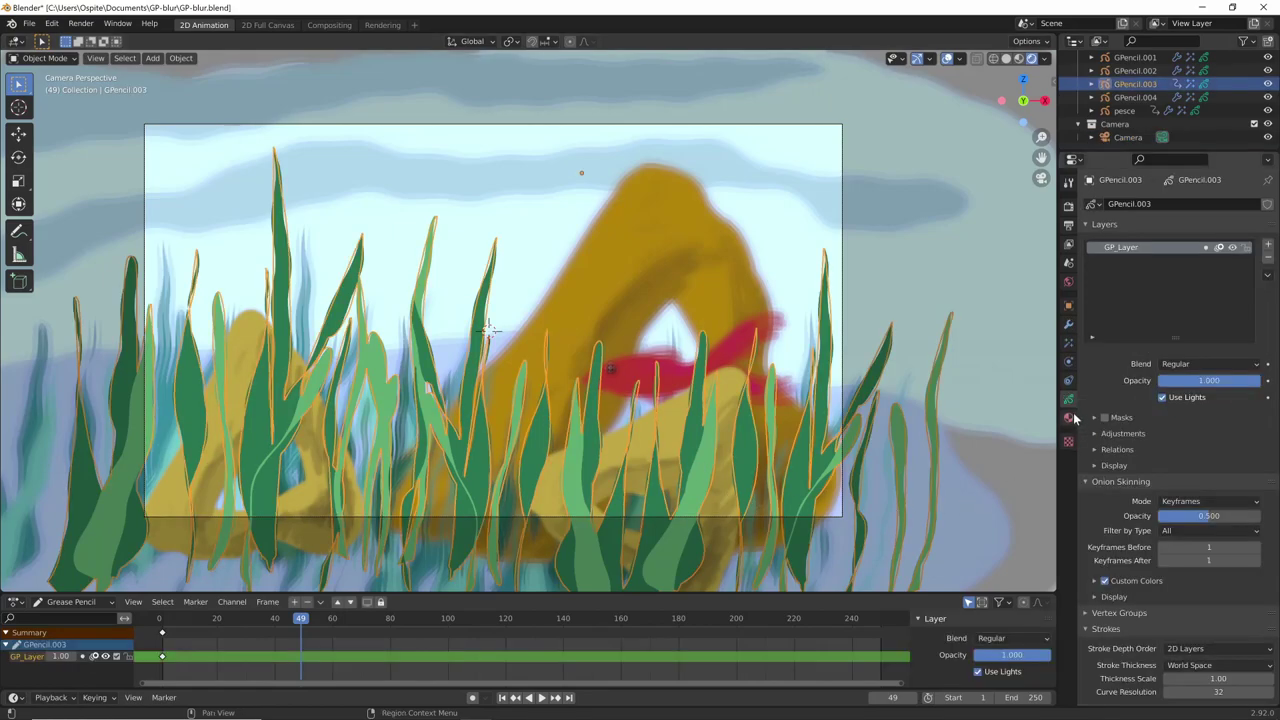
left_click(1068, 342)
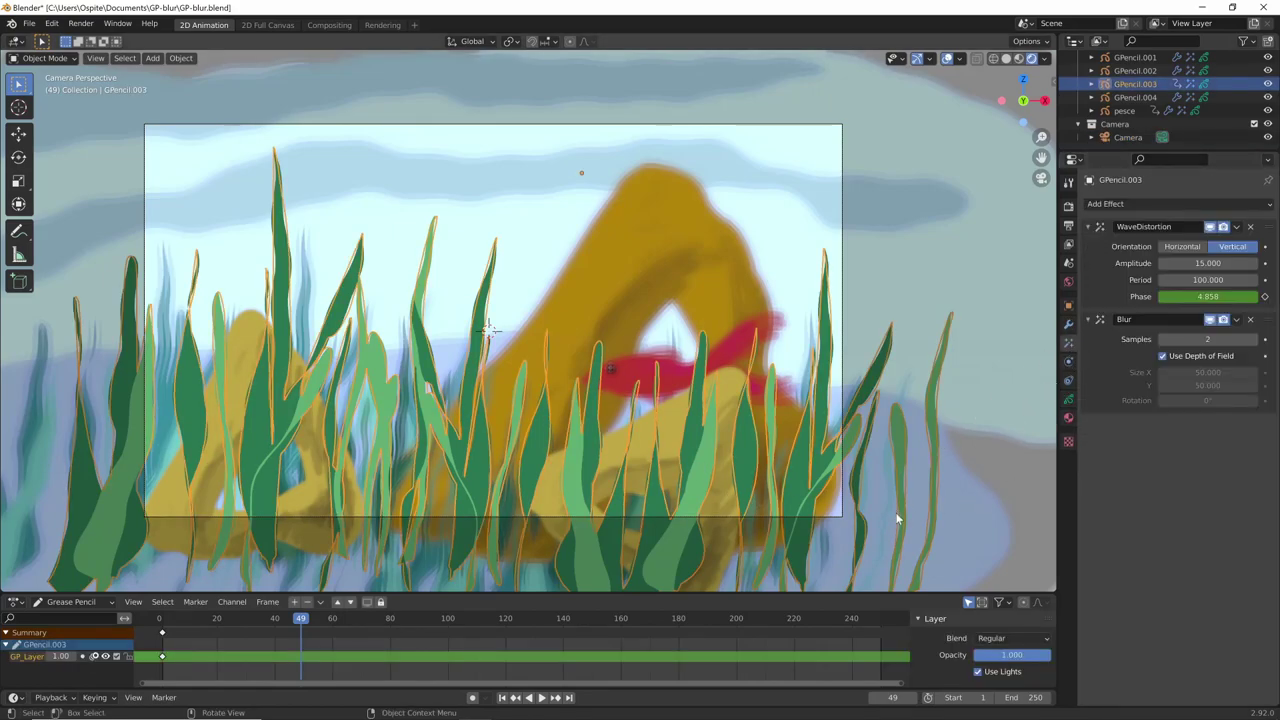
left_click(1163, 356)
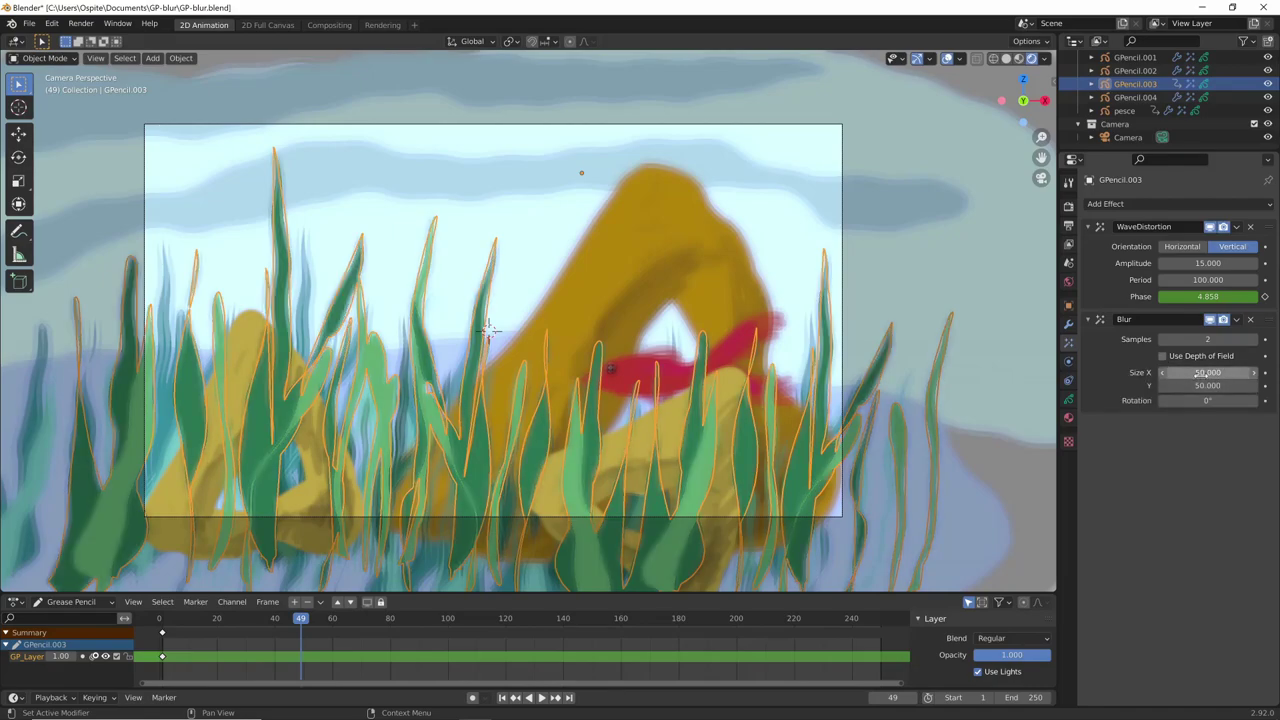
- Try a blur size of 100, then set the grass Blur size to 50 by 50
left_click_drag(1200, 374, 1203, 374)
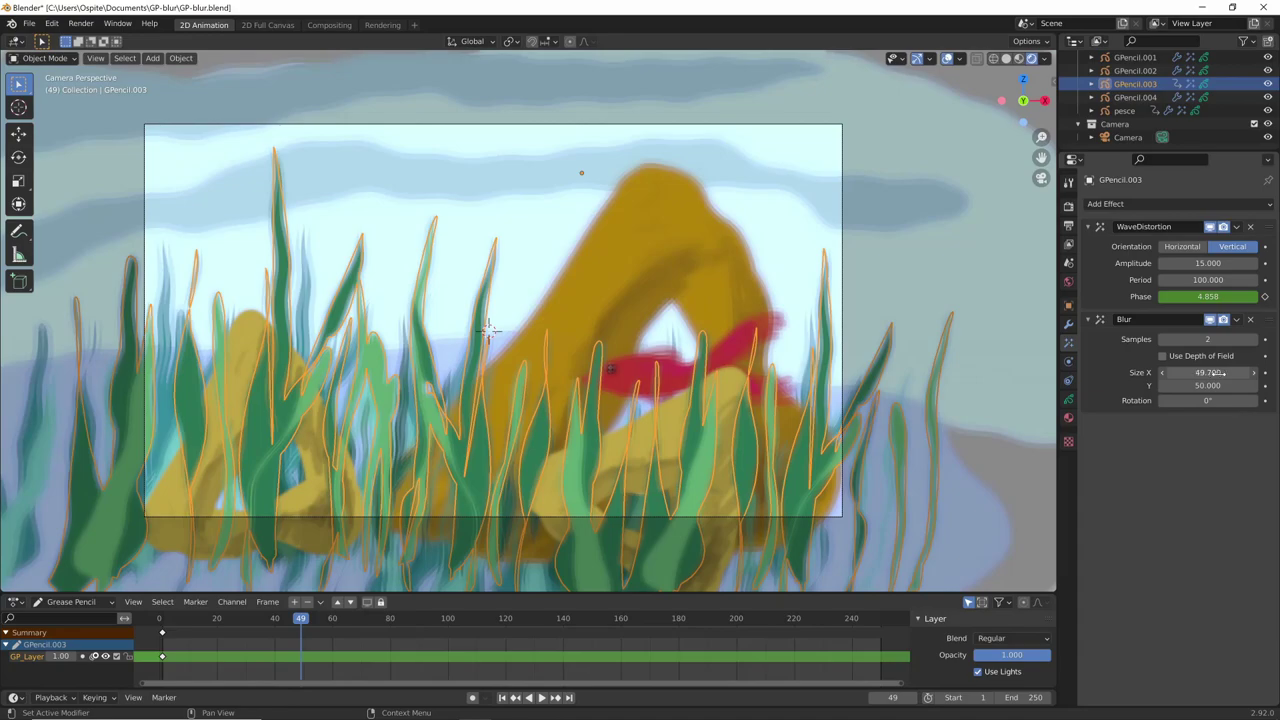
left_click(1213, 372)
type("54.9")
key("Return")
left_click(1207, 372)
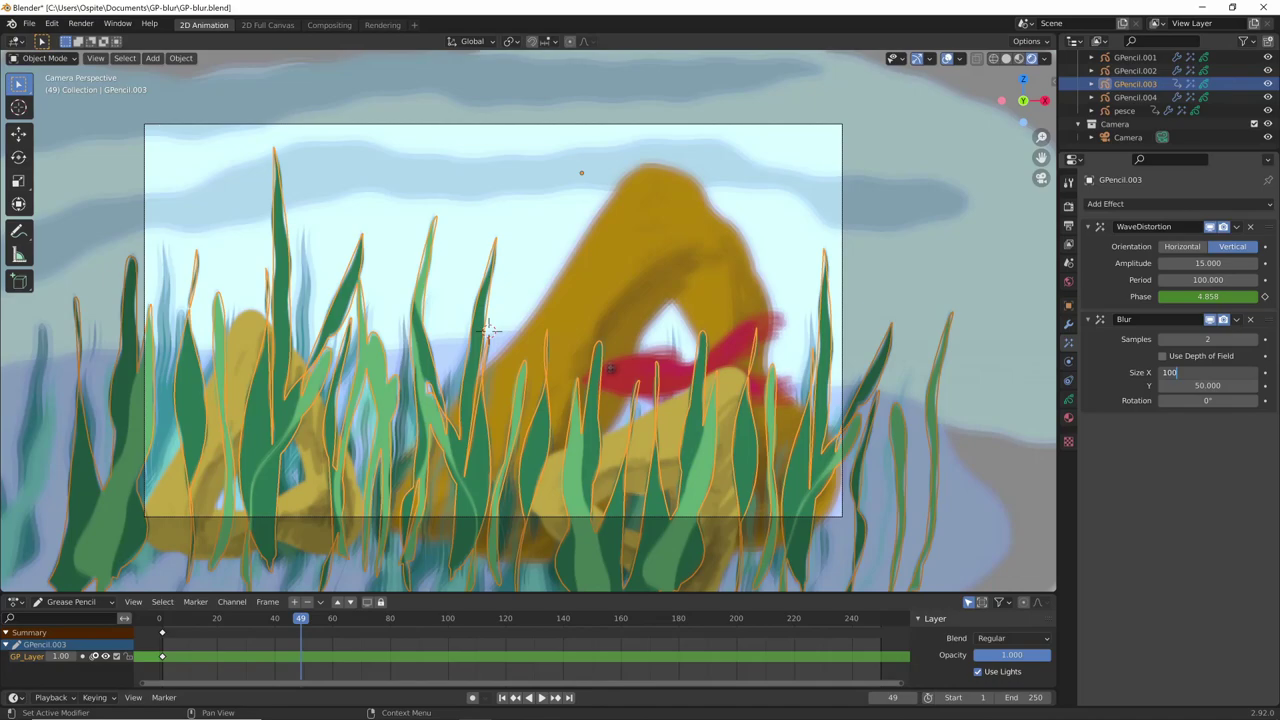
key("Tab")
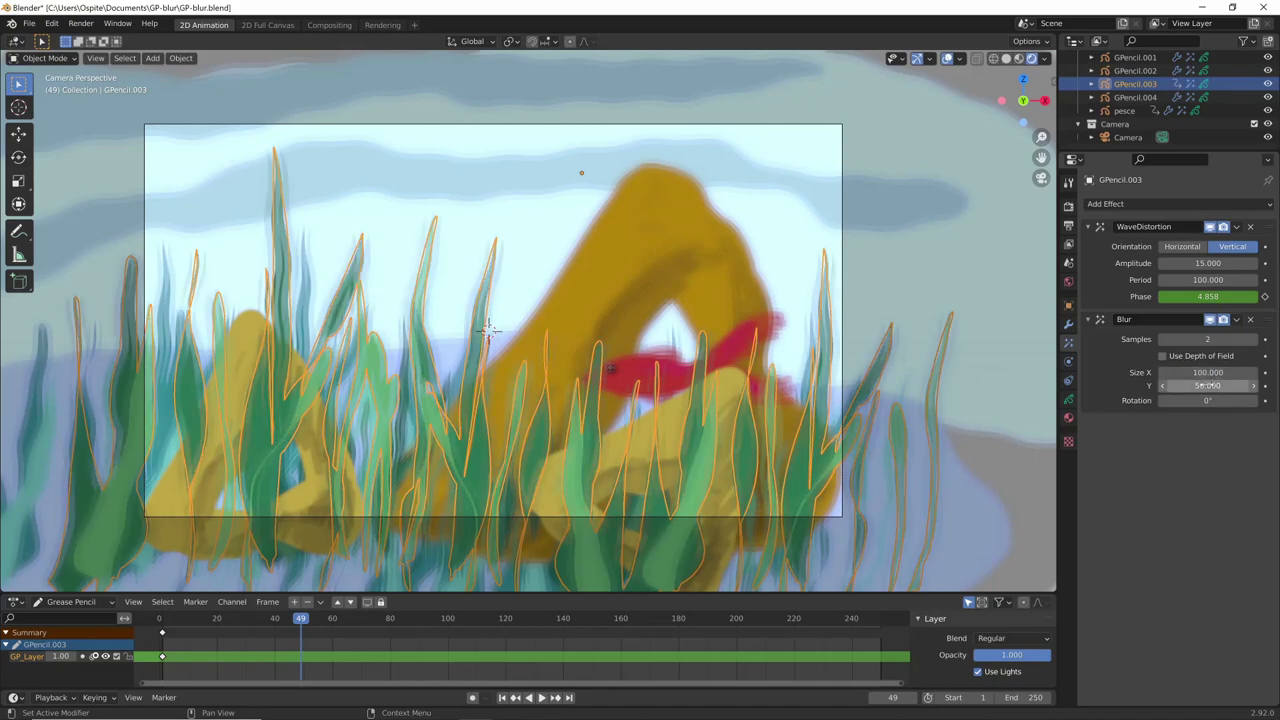
type("1")
key("Return")
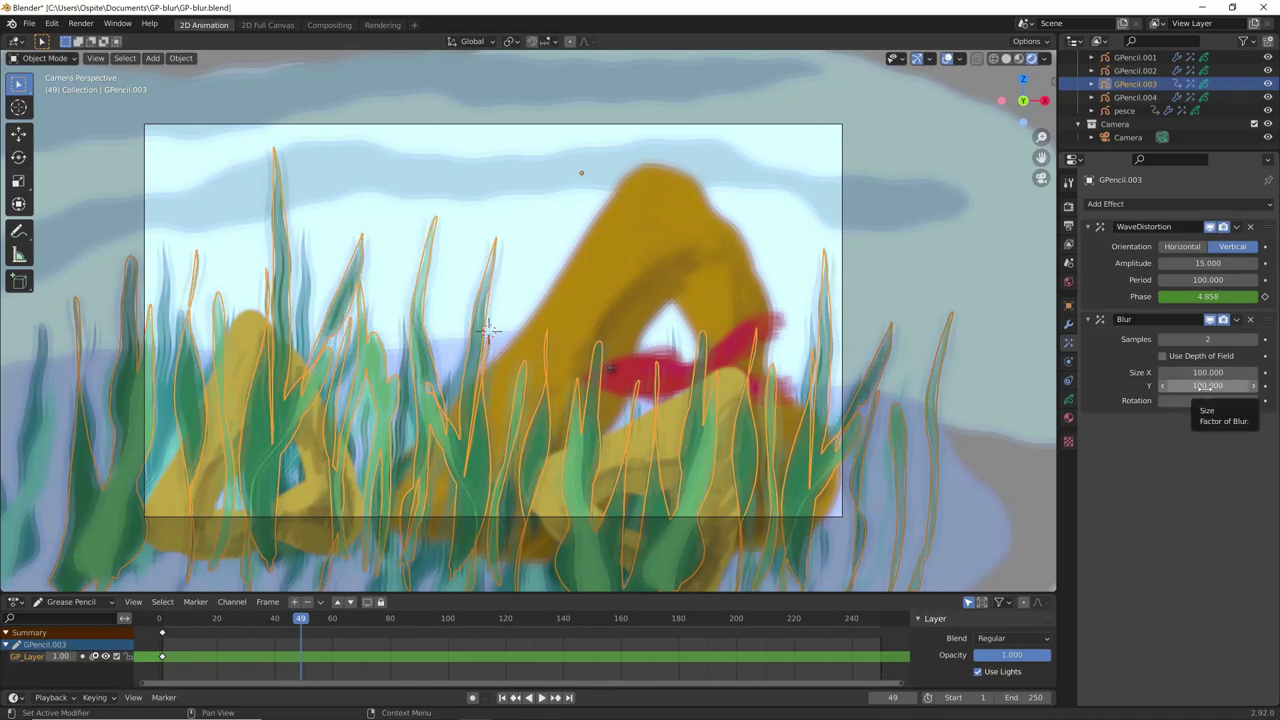
left_click(1203, 386)
key("shift+Tab")
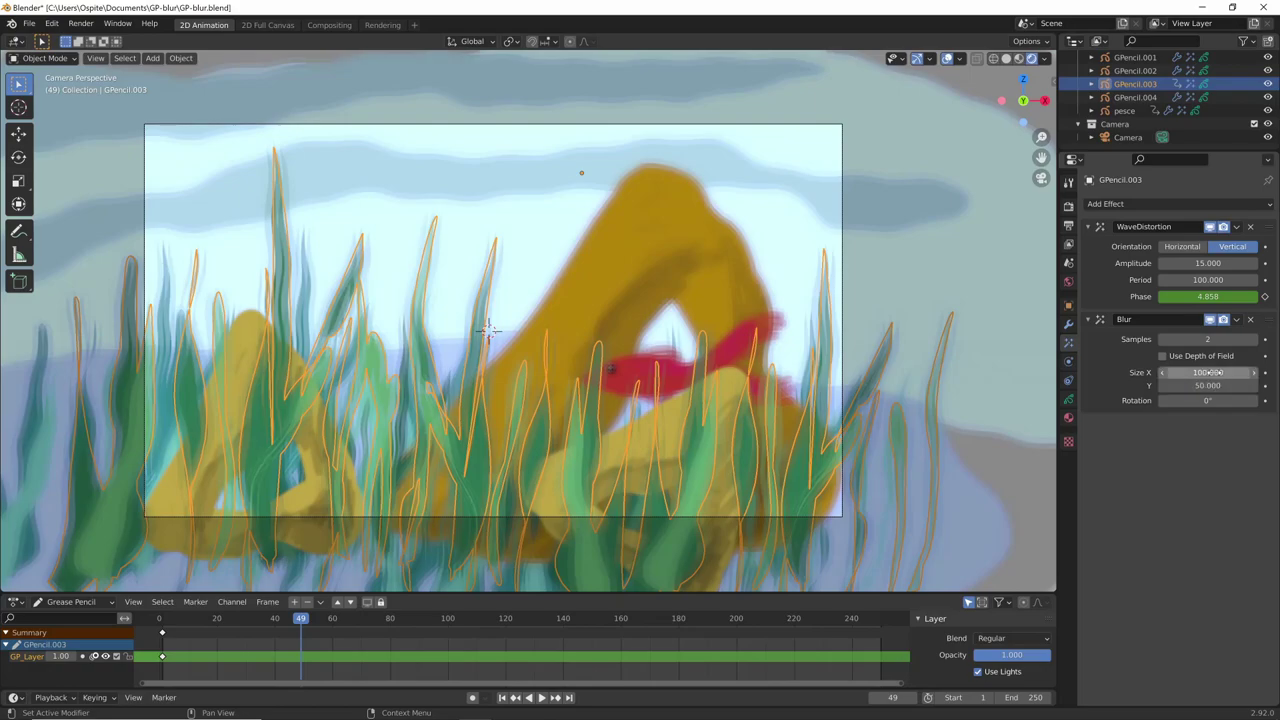
type("50")
key("Return")
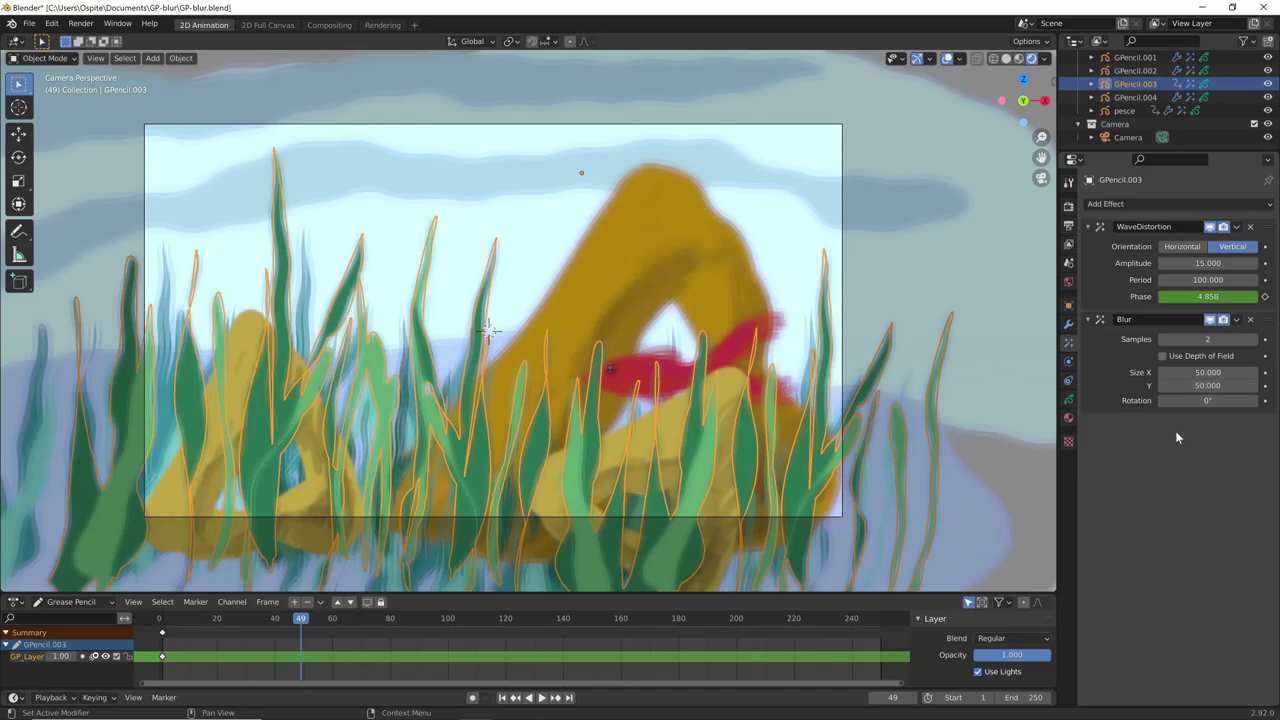
- Select fondo, then reselect the grass object GPencil.003 in the Outliner
left_click(753, 570)
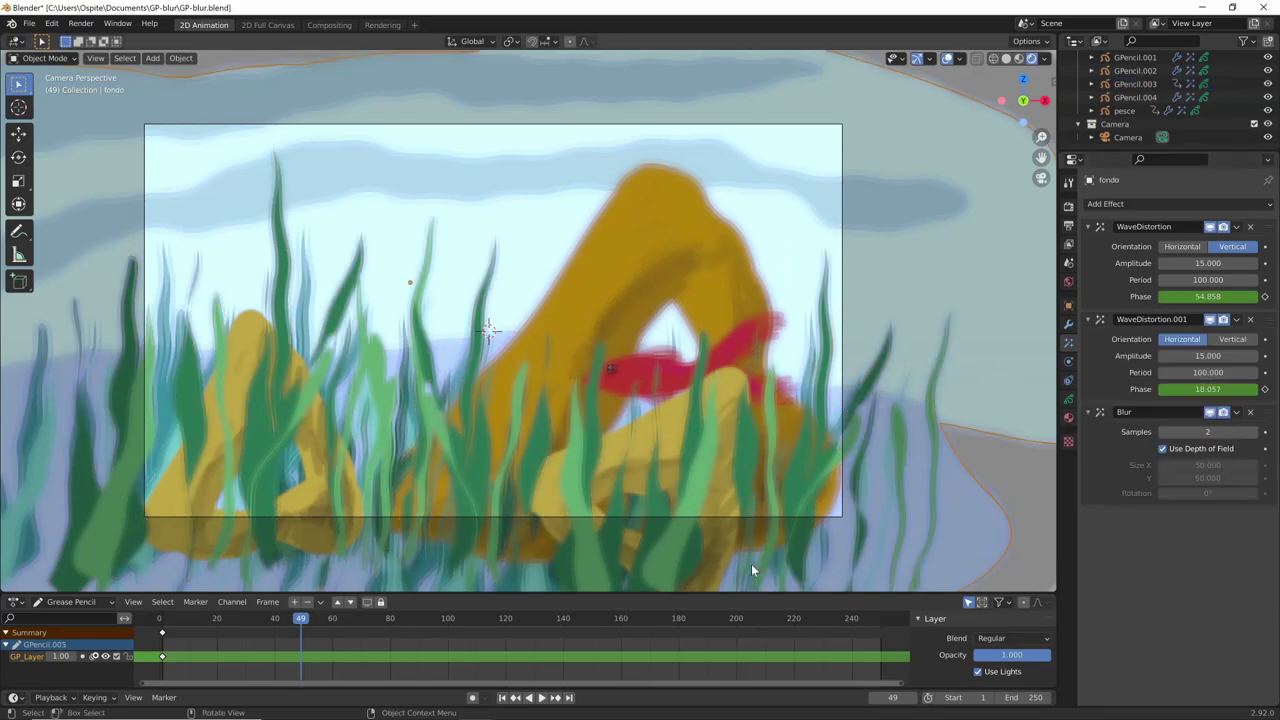
left_click(705, 456)
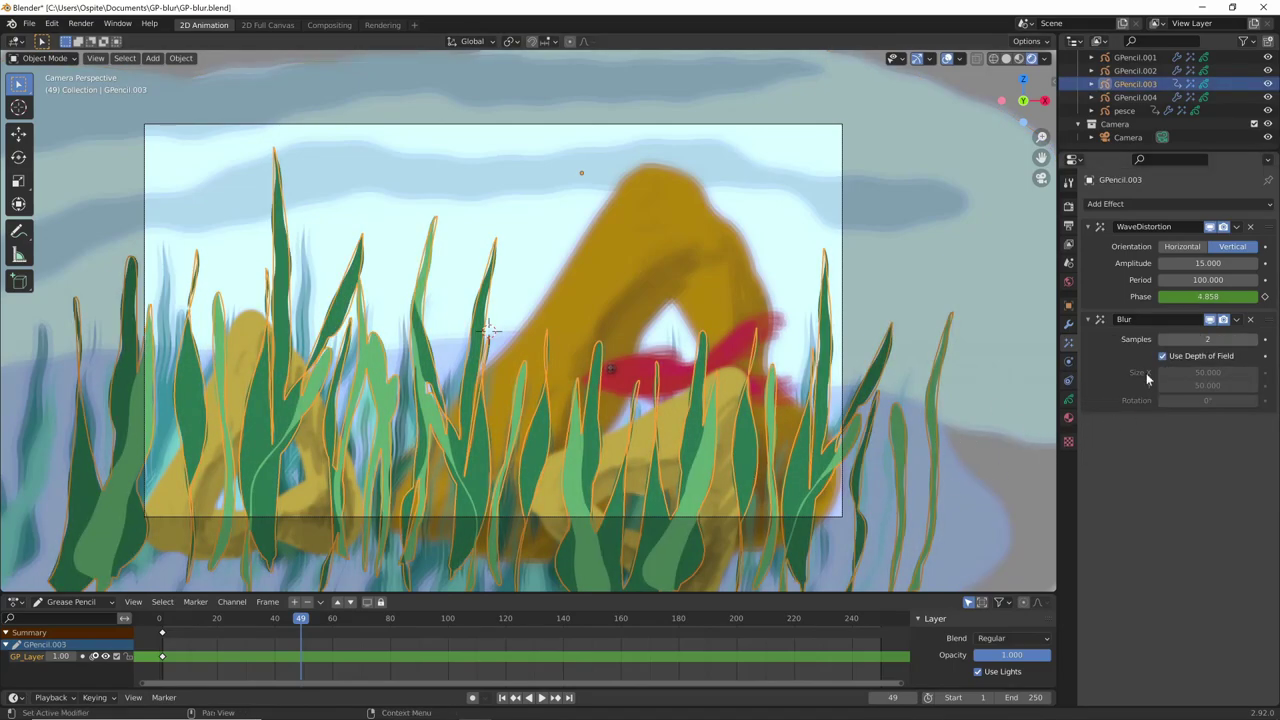